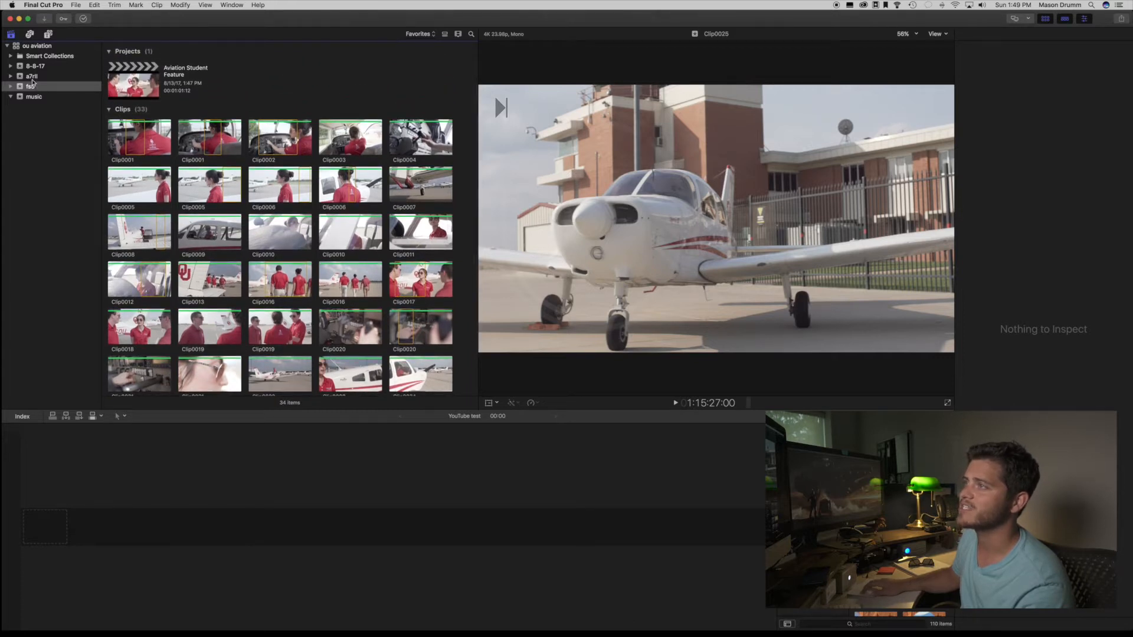
# Step: Look through the a7rII, fs5 and music events, filtering the music event to its unused clips and selecting the casey music track
pyautogui.click(31, 77)
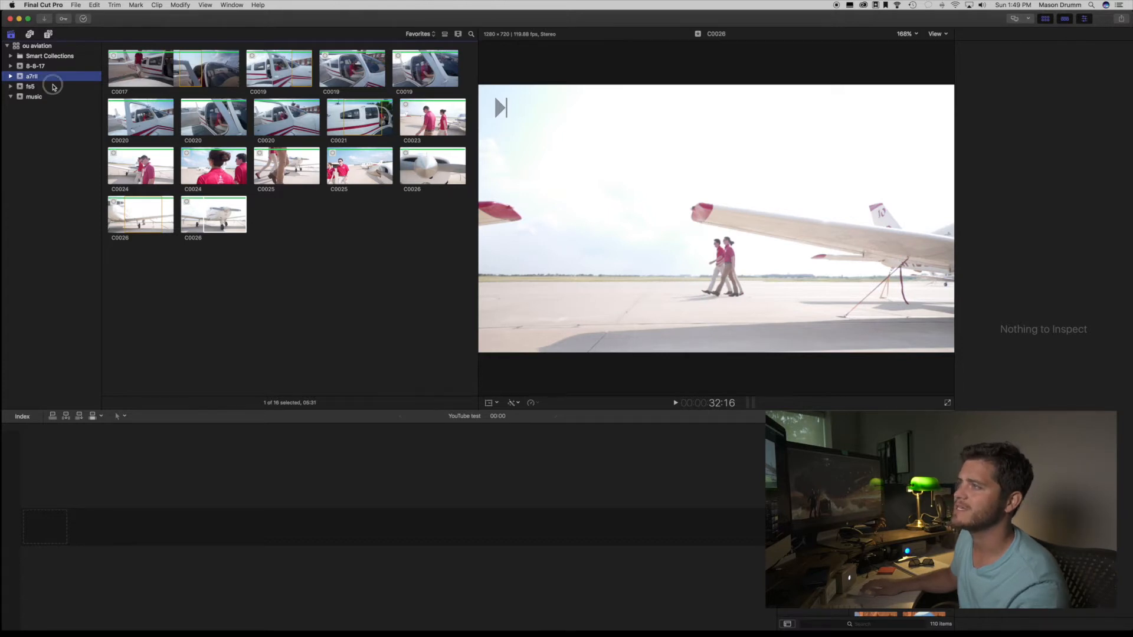
pyautogui.click(53, 87)
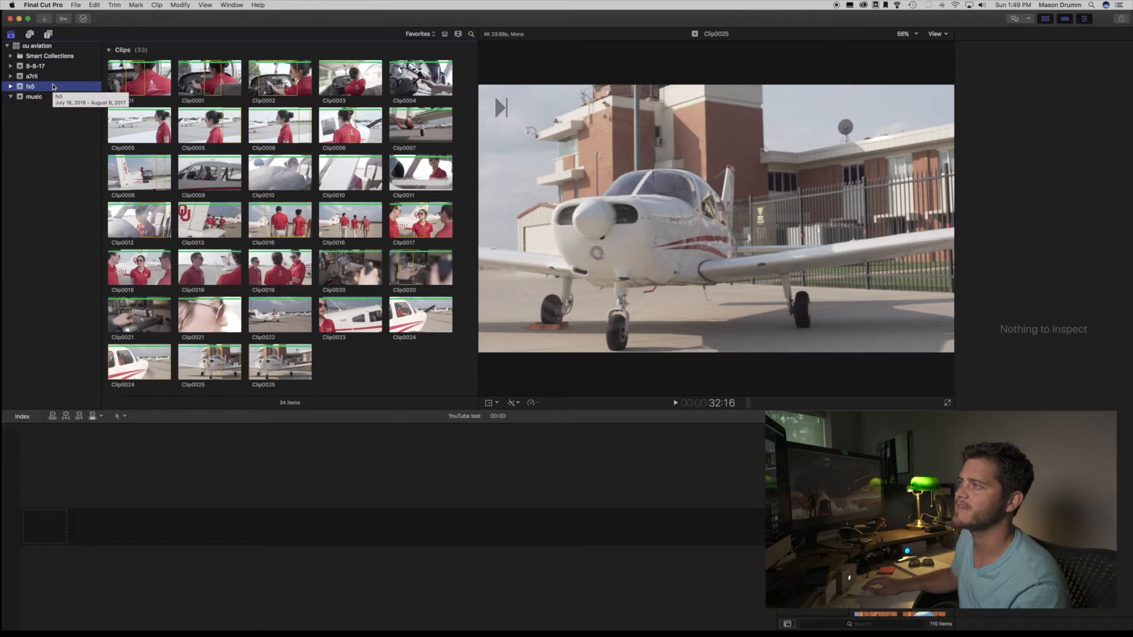
pyautogui.click(45, 97)
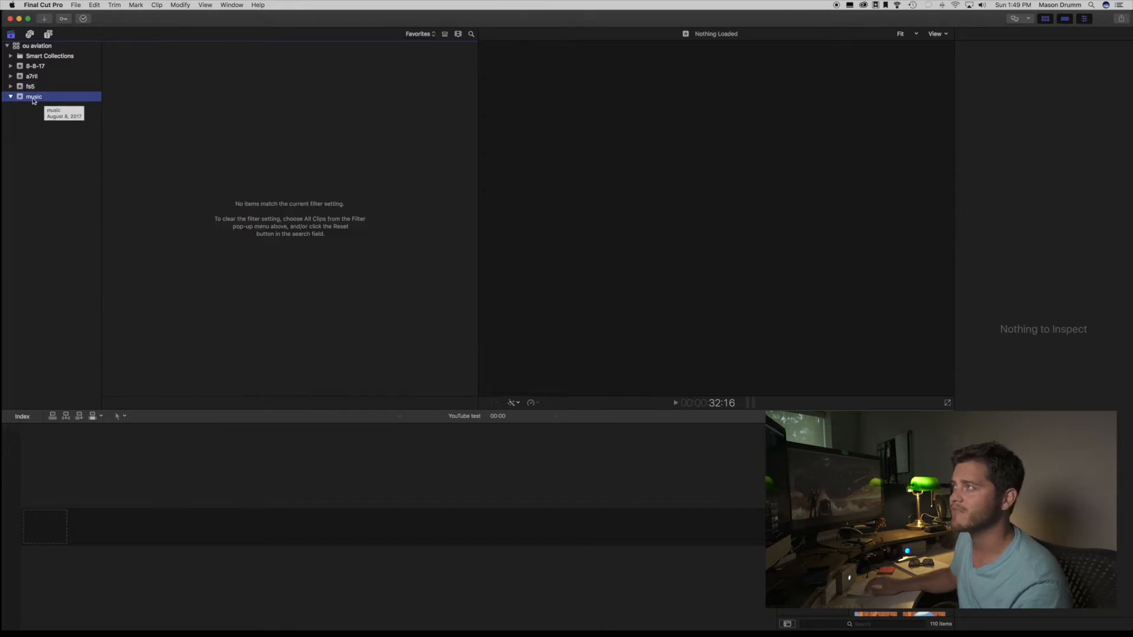
pyautogui.click(415, 34)
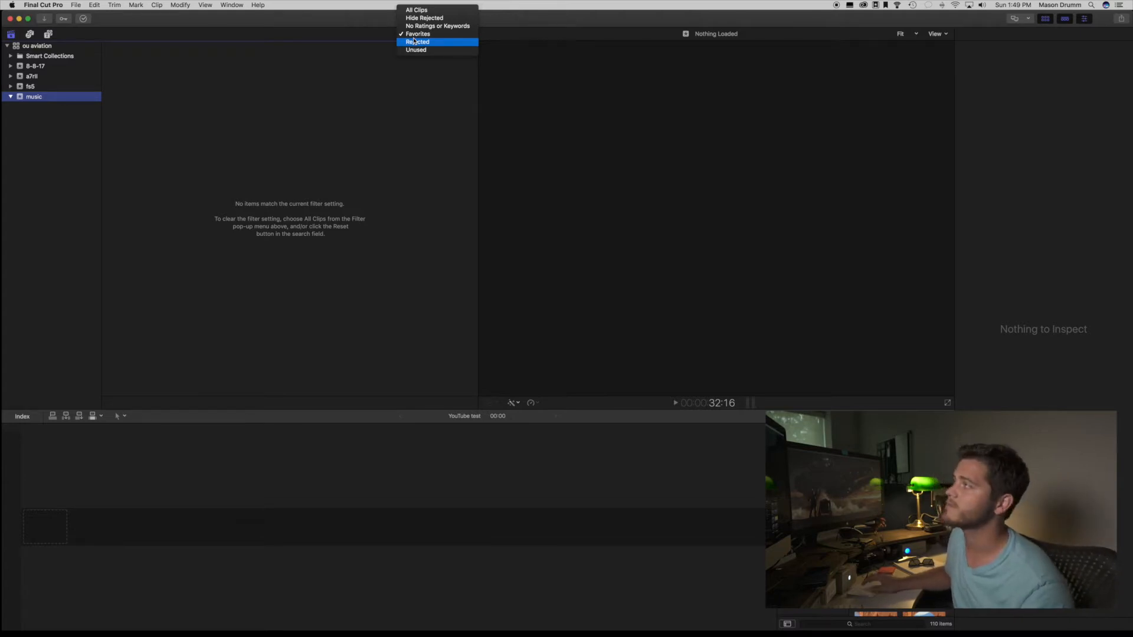
pyautogui.click(415, 49)
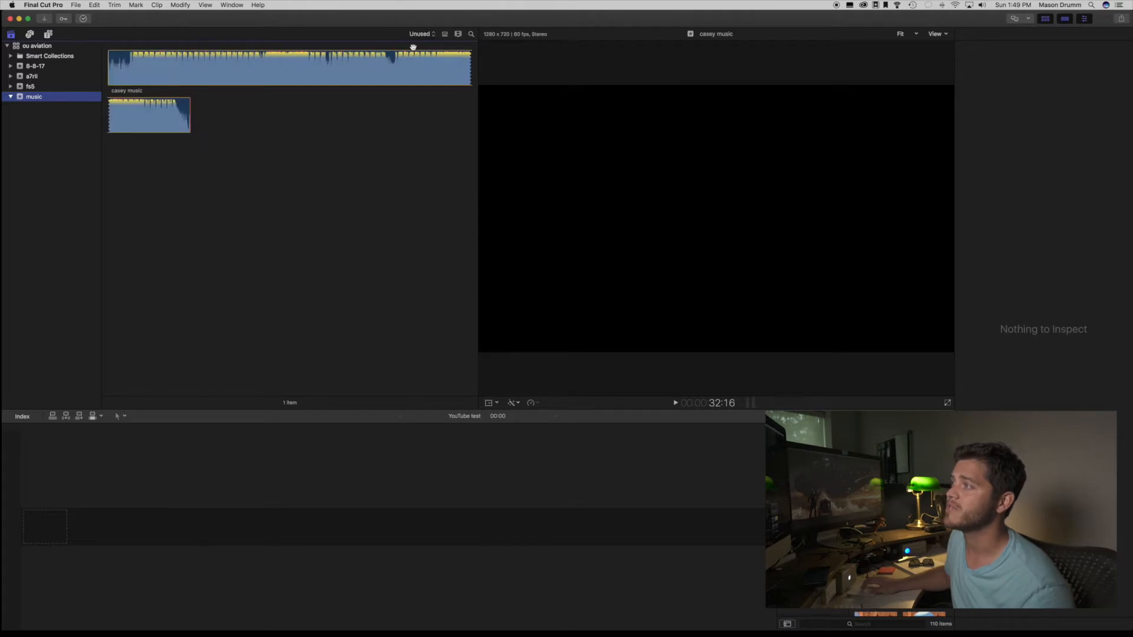
pyautogui.moveTo(252, 79); pyautogui.dragTo(238, 217)
pyautogui.press('super+4')
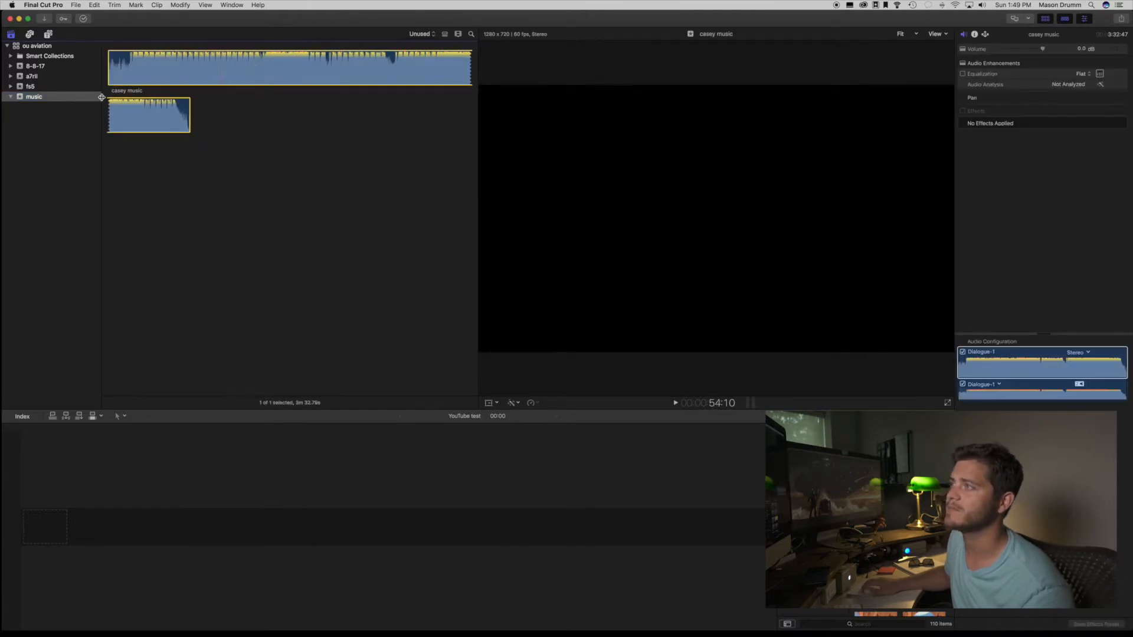
# Step: Check the whole ou aviation library and its YouTube test project, and return to the fs5 event filtered to Favorites
pyautogui.click(33, 47)
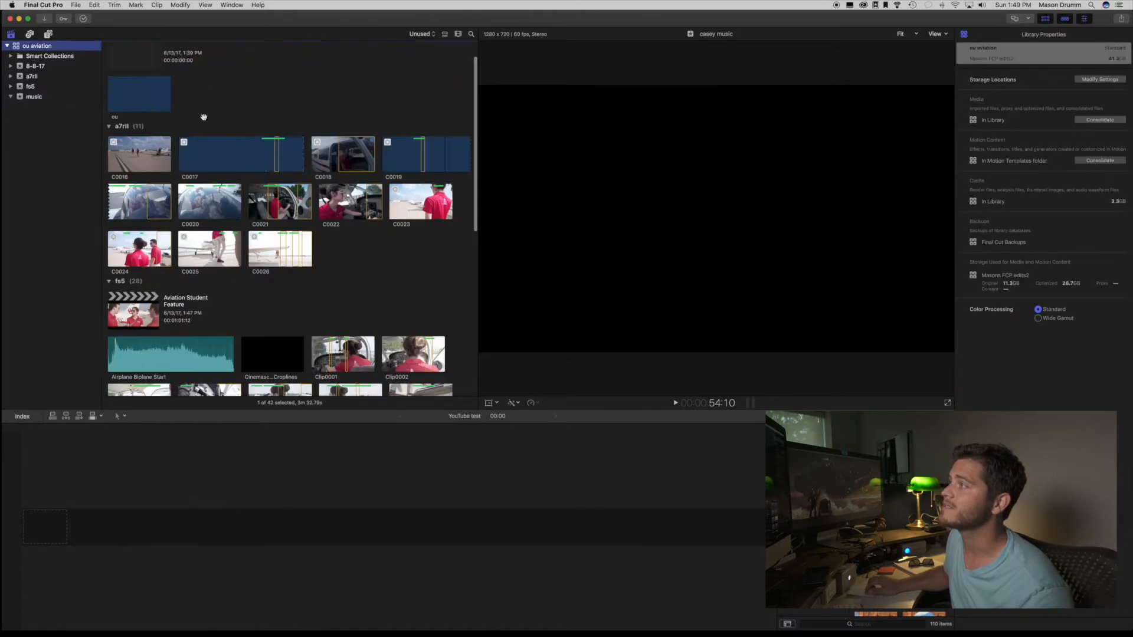
pyautogui.scroll(-1, 206, 118)
pyautogui.click(139, 87)
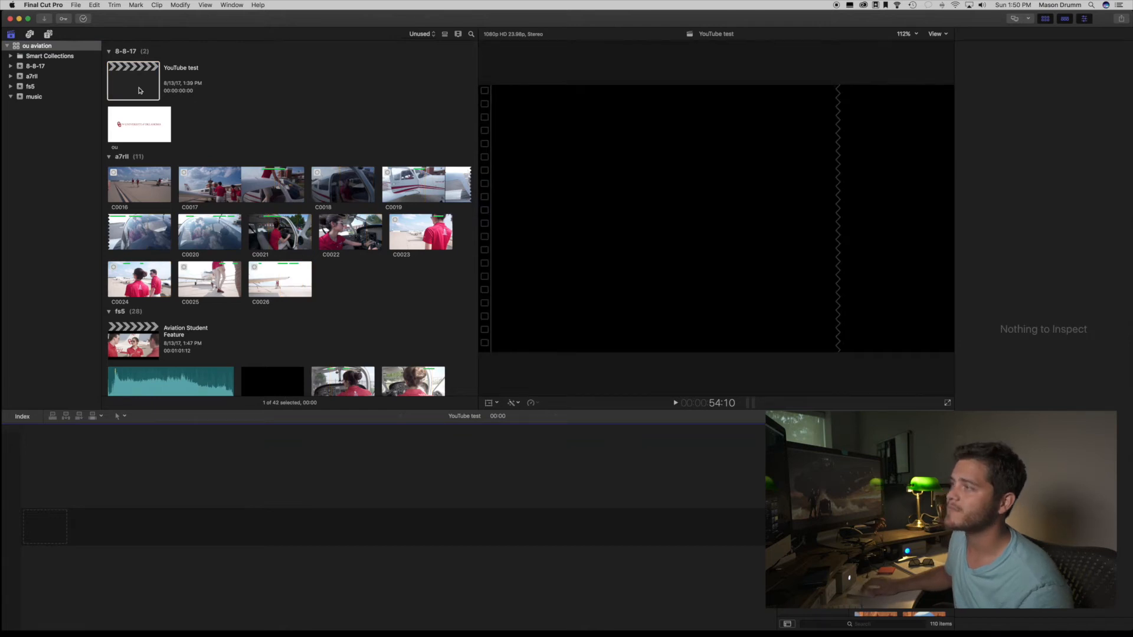
pyautogui.click(33, 86)
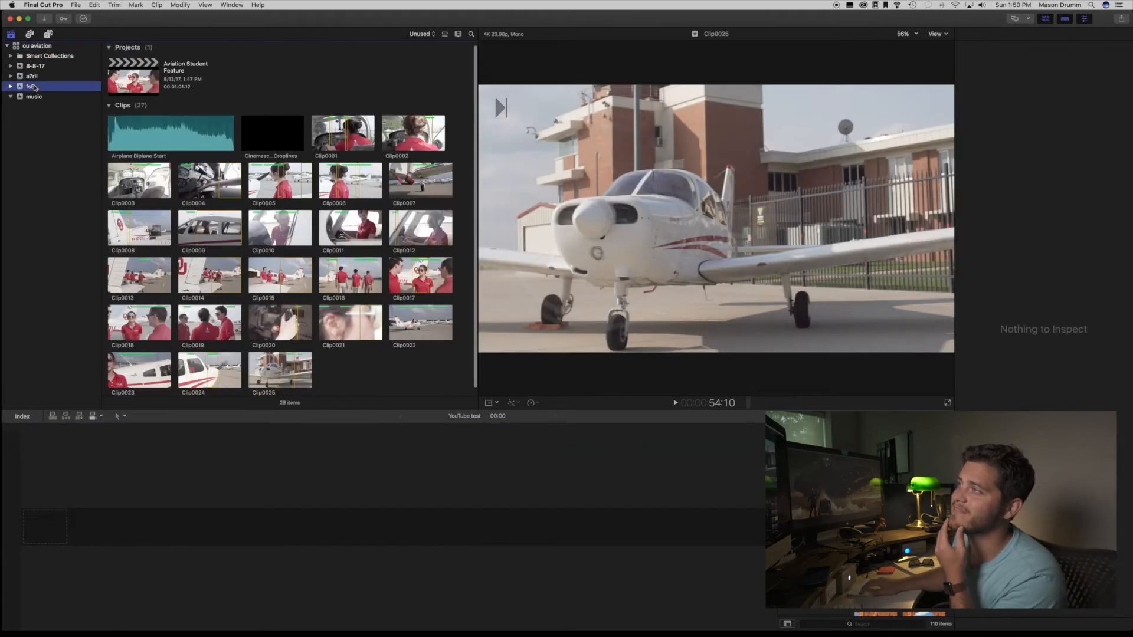
pyautogui.click(421, 34)
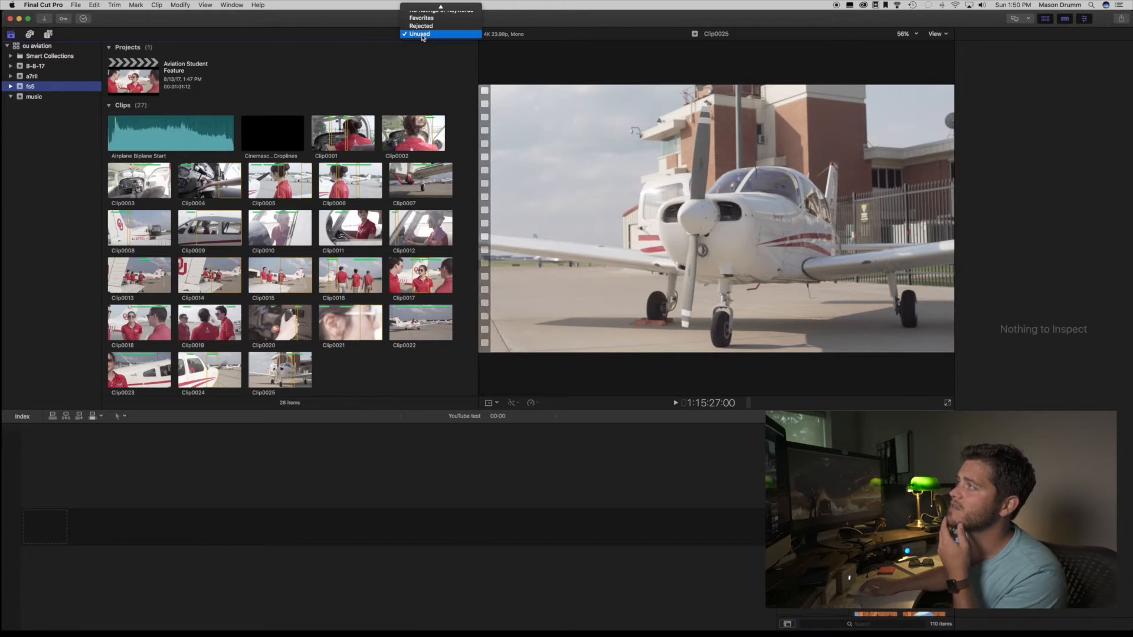
pyautogui.scroll(2, 422, 37)
pyautogui.click(421, 33)
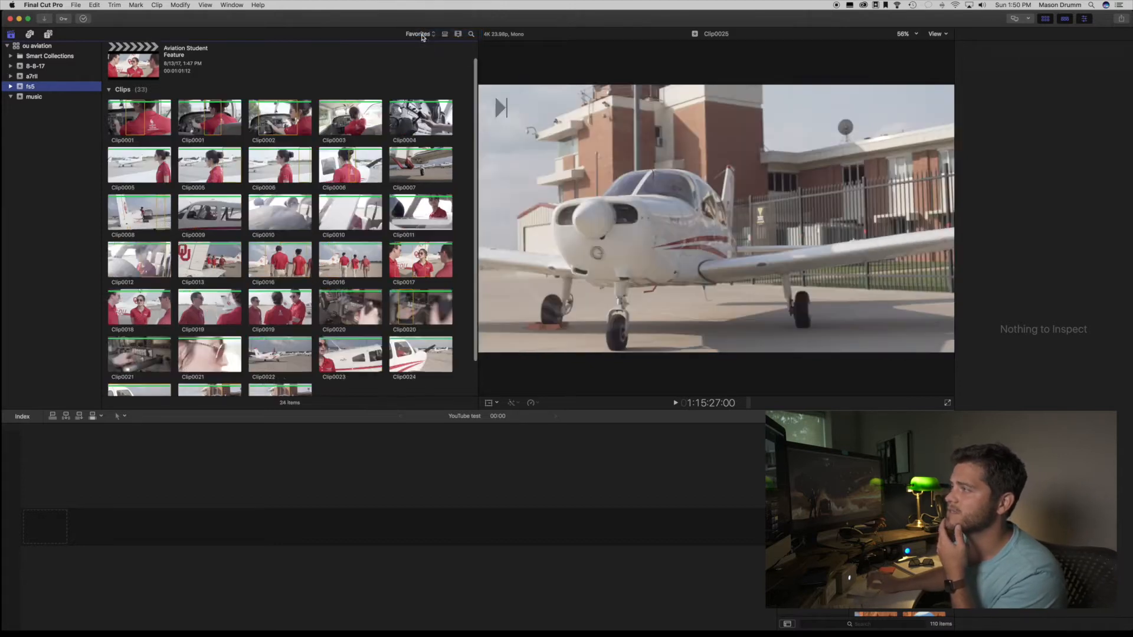
# Step: Review the favorite clips of the fs5 event and add Clip0022 to the start of the empty YouTube test timeline
pyautogui.scroll(-2, 406, 236)
pyautogui.scroll(3, 406, 236)
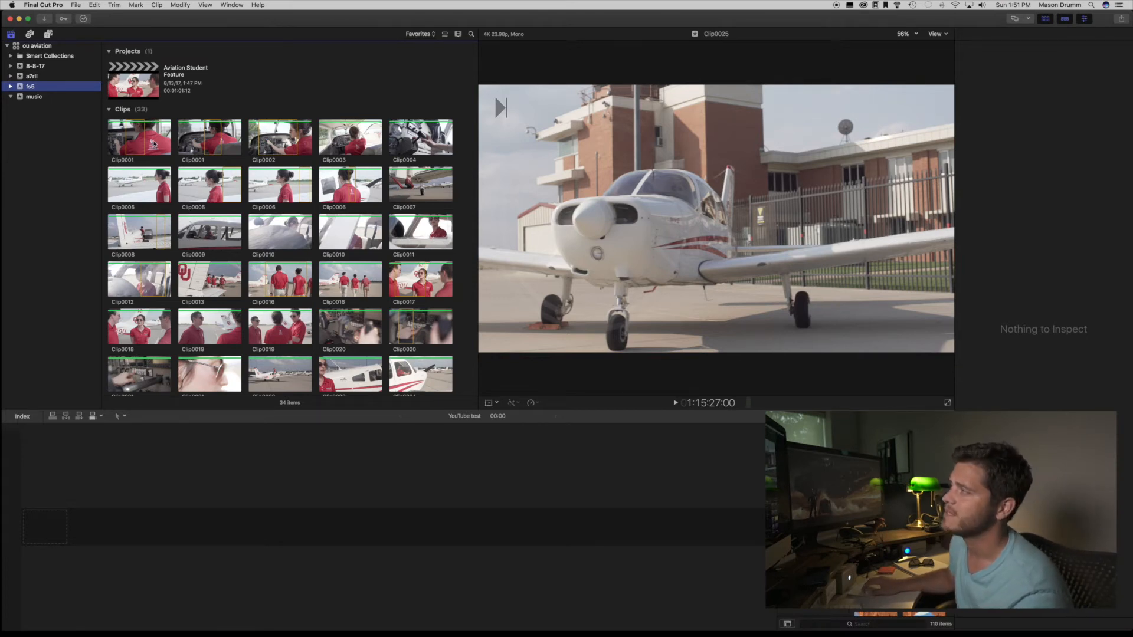
pyautogui.scroll(-1, 202, 278)
pyautogui.scroll(-3, 201, 278)
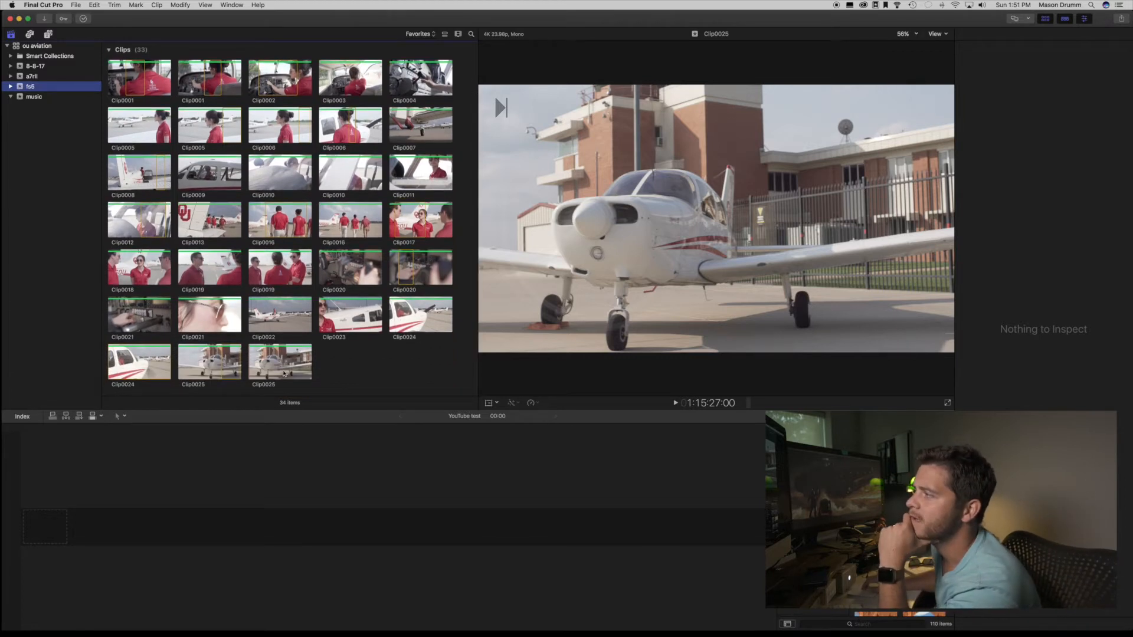
pyautogui.scroll(3, 254, 307)
pyautogui.scroll(-2, 232, 250)
pyautogui.scroll(-1, 232, 250)
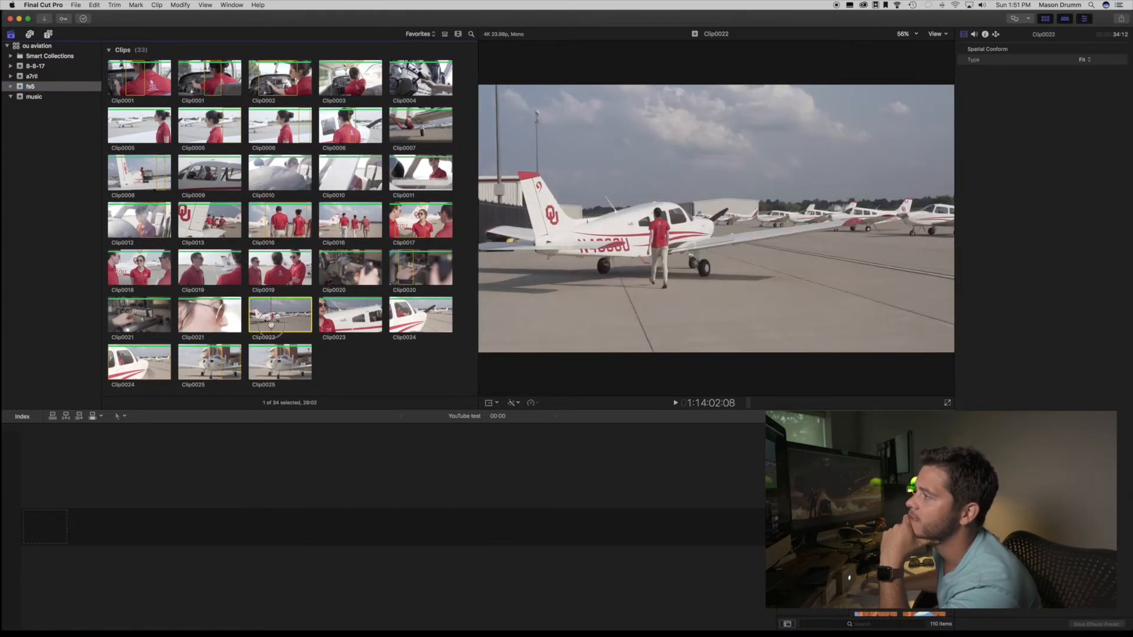
pyautogui.moveTo(280, 314); pyautogui.dragTo(144, 565)
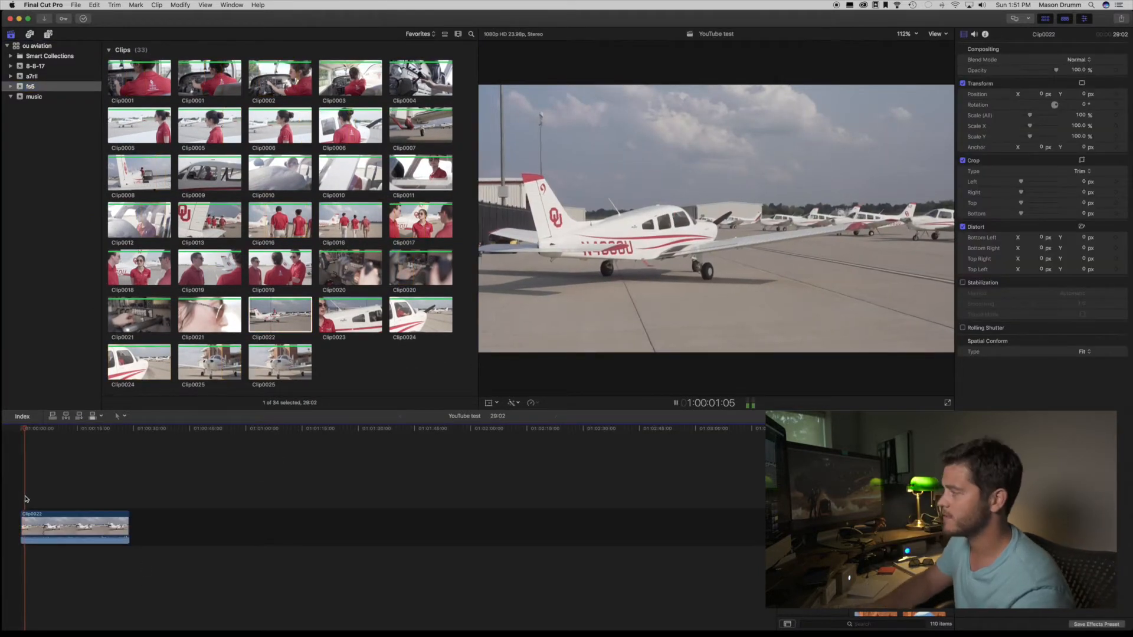
# Step: Play the first few seconds of Clip0022 in the timeline at a lower system volume
pyautogui.press('XF86AudioLowerVolume')
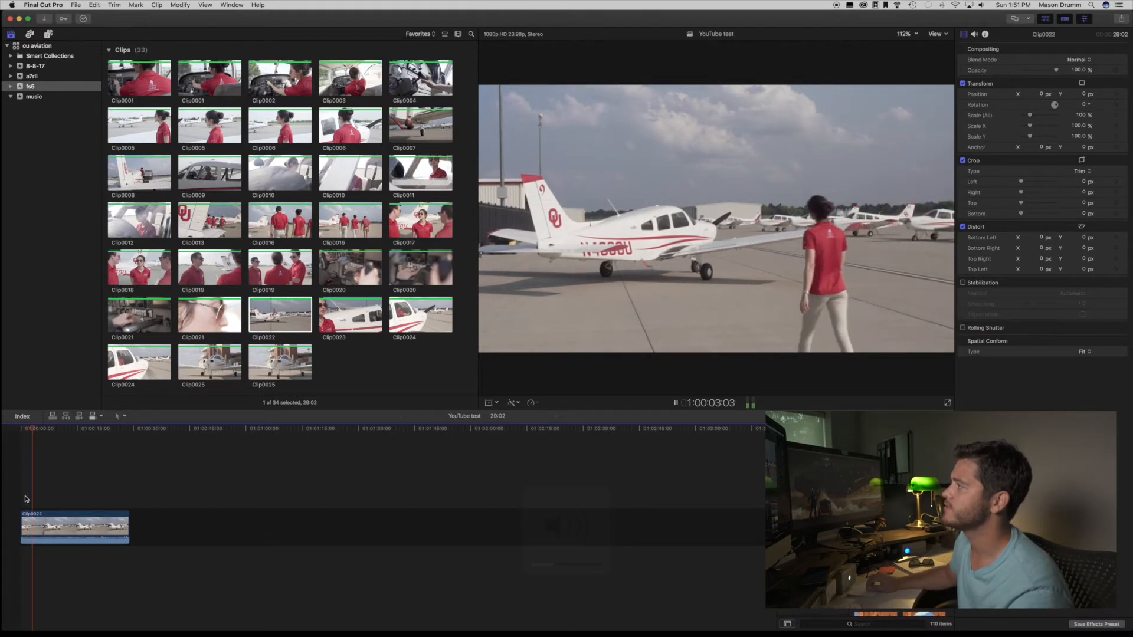
pyautogui.press('space')
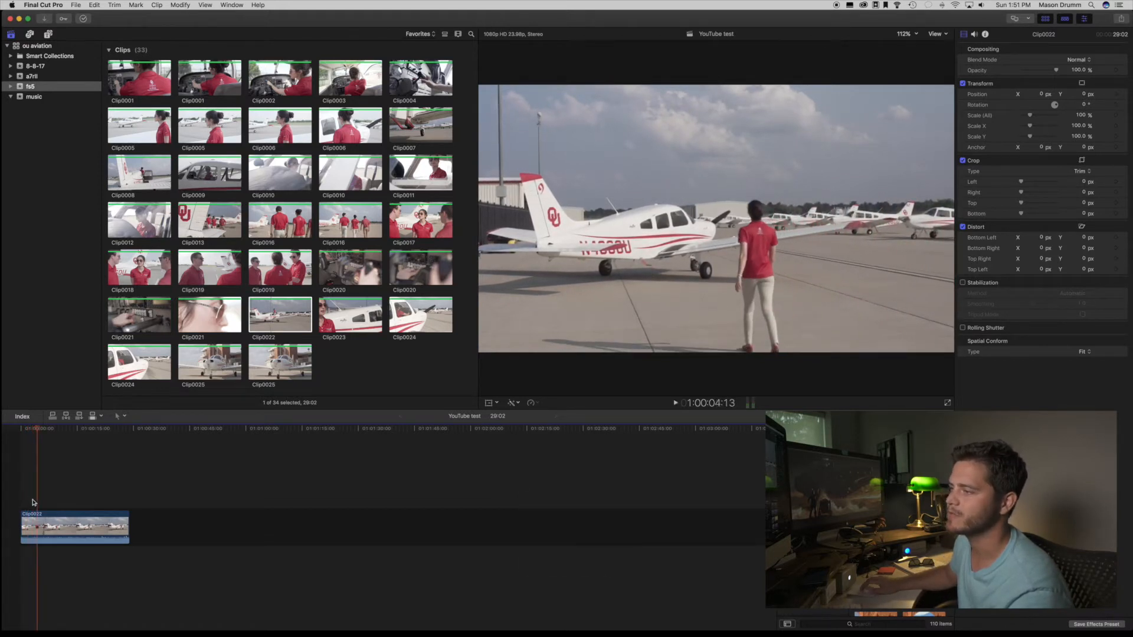
pyautogui.press('super+equal')
pyautogui.press('super+equal')
pyautogui.hscroll(-2, 25, 507)
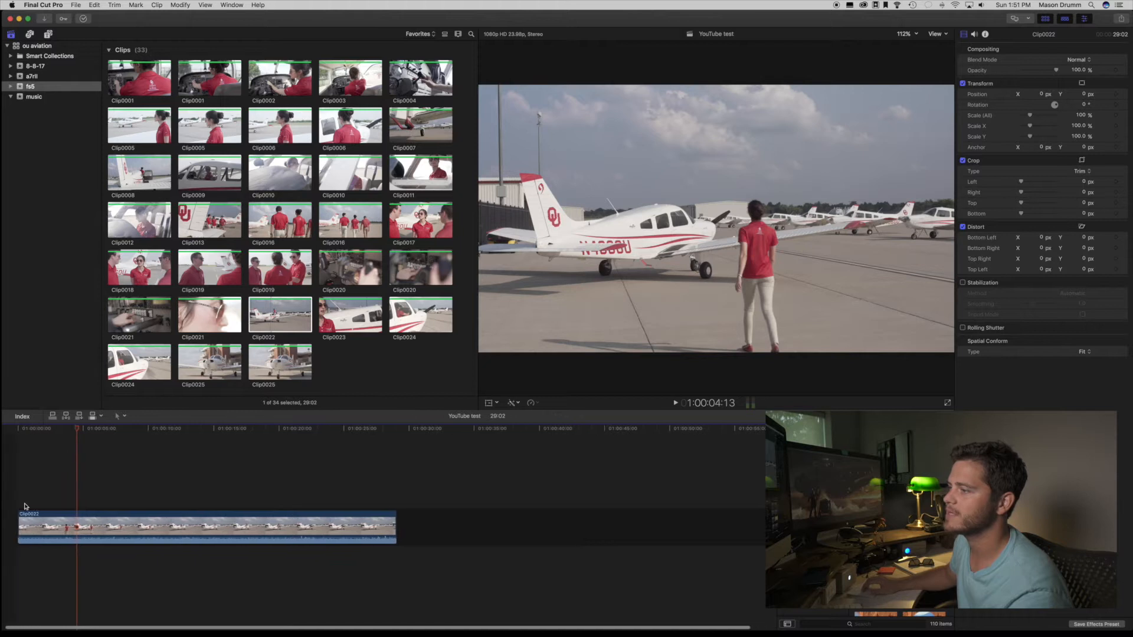
# Step: Check the songs available in the iTunes library and return to the event browser
pyautogui.click(29, 34)
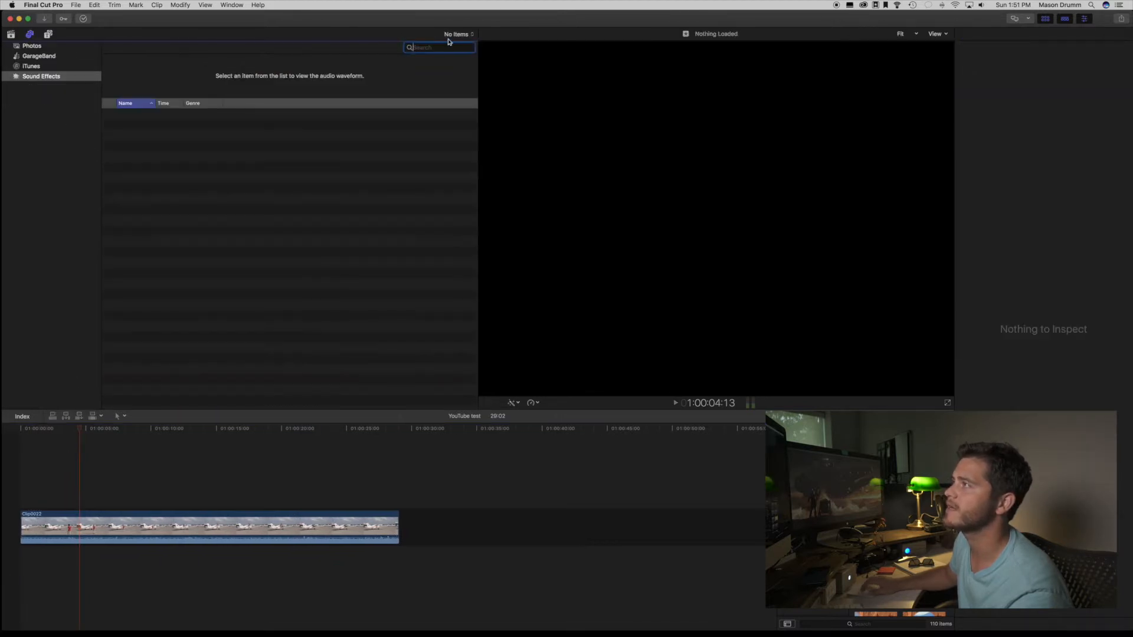
pyautogui.click(31, 66)
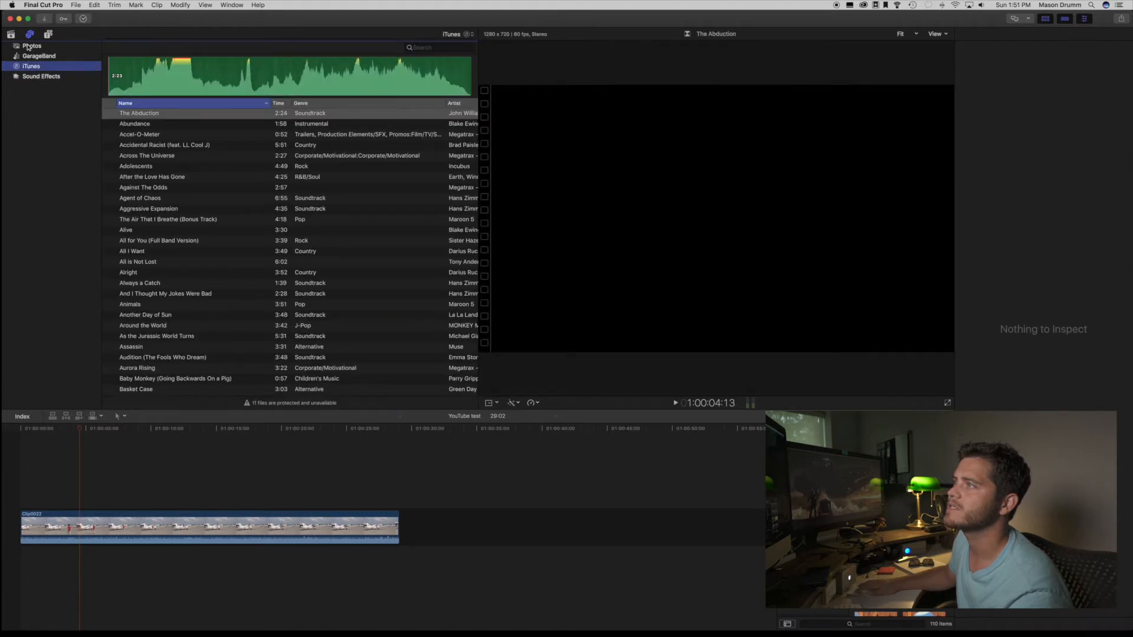
pyautogui.click(10, 34)
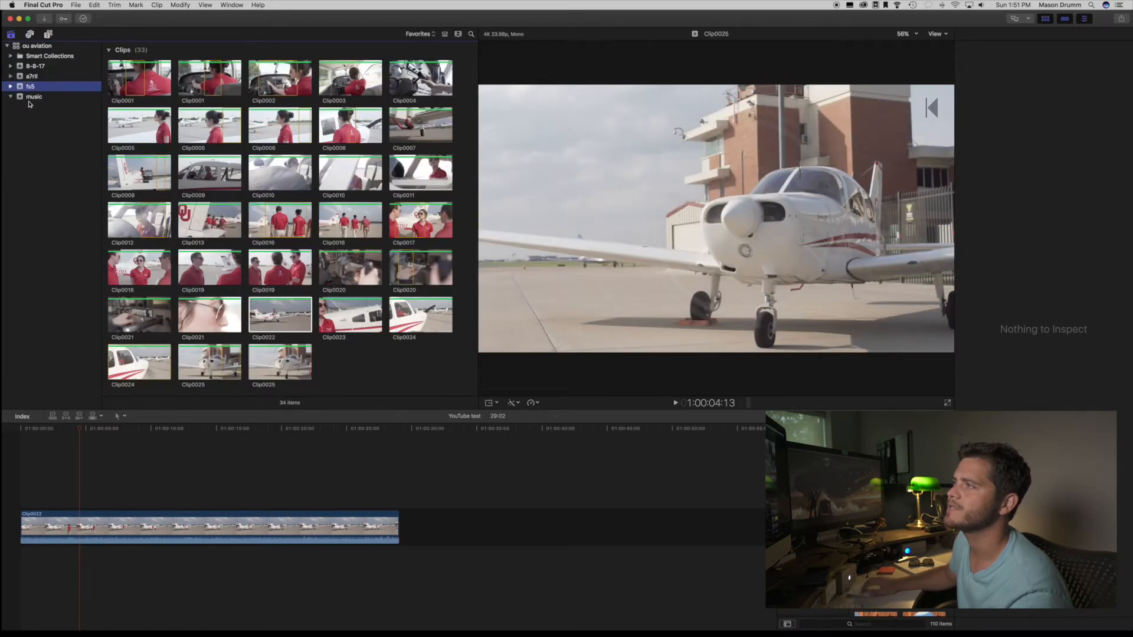
# Step: Filter the music event to unused clips and connect the casey music track beneath Clip0022 at the timeline's start
pyautogui.click(31, 97)
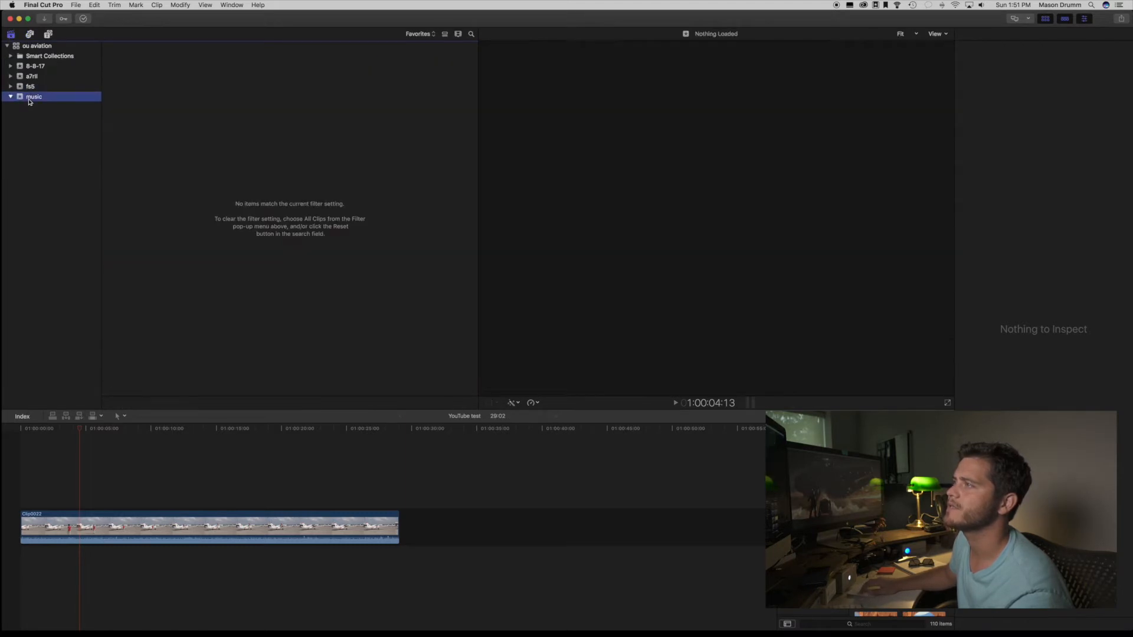
pyautogui.click(408, 37)
pyautogui.click(414, 51)
pyautogui.moveTo(352, 69); pyautogui.dragTo(41, 568)
pyautogui.moveTo(194, 517); pyautogui.dragTo(32, 561)
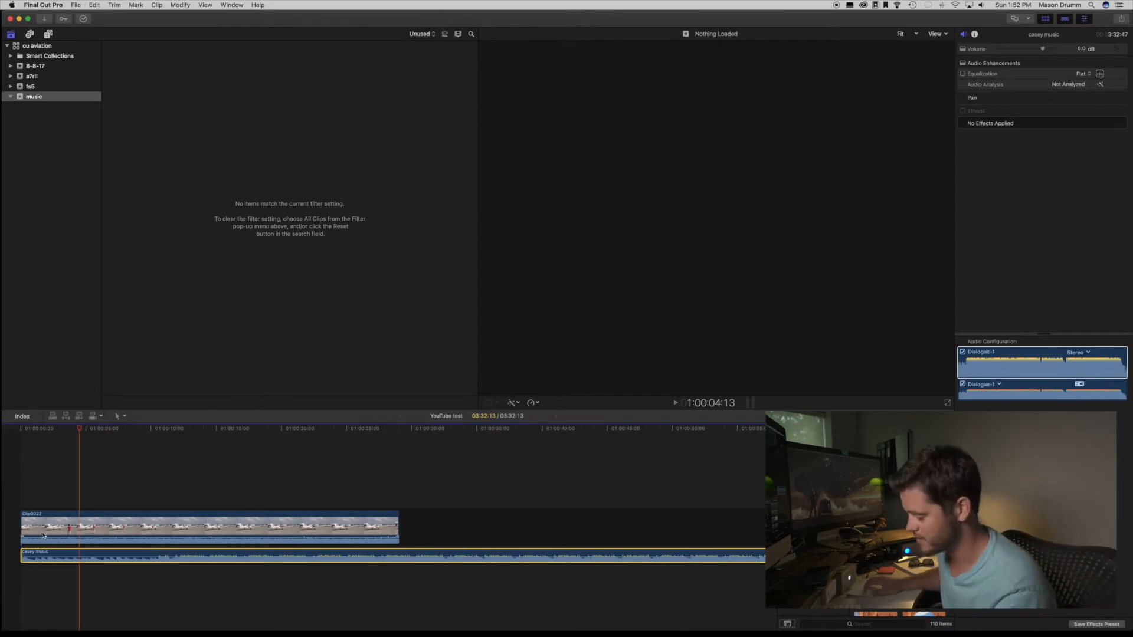
# Step: Shift Clip0022 about 13 frames later, leaving a gap before it, and move the casey music track back to the timeline's start
pyautogui.moveTo(42, 535); pyautogui.dragTo(51, 534)
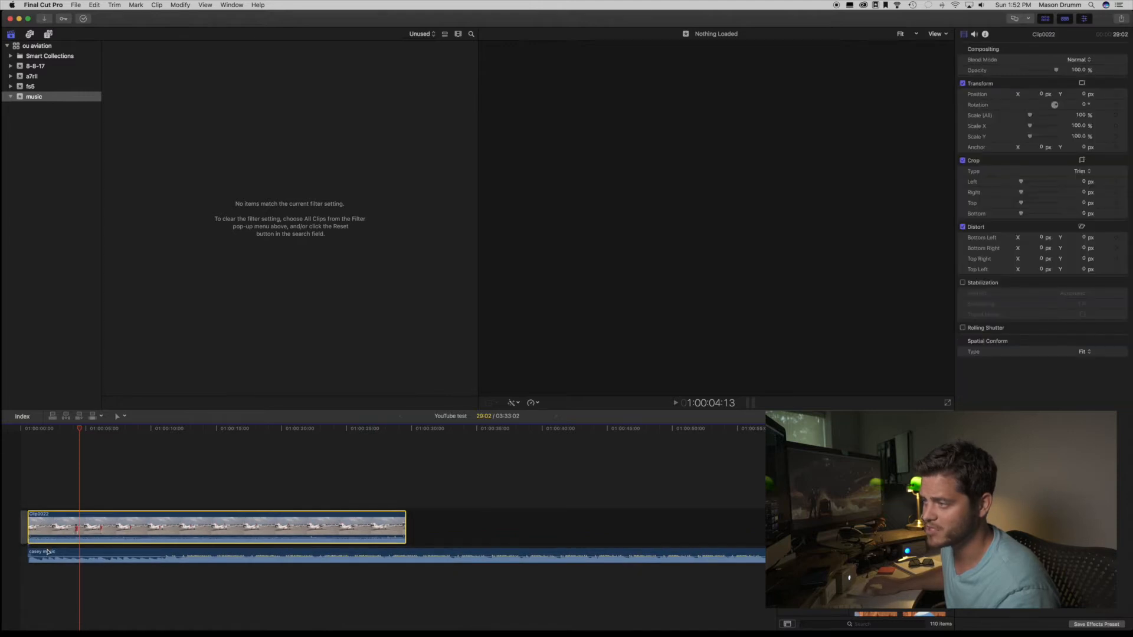
pyautogui.click(46, 554)
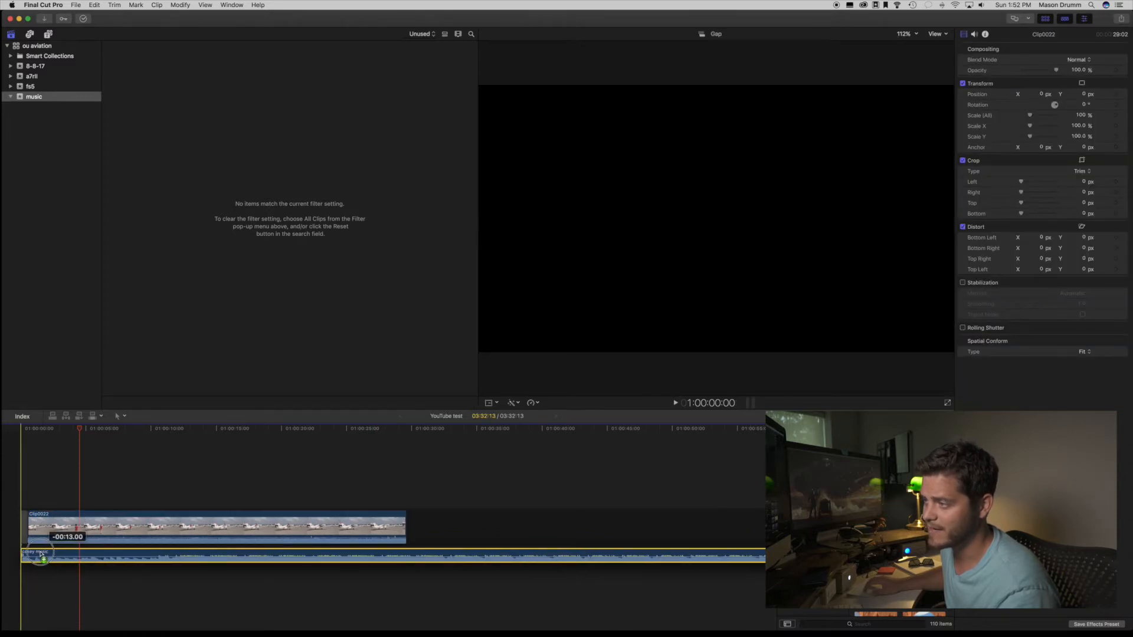
pyautogui.press('super+=')
pyautogui.hscroll(-5, 21, 543)
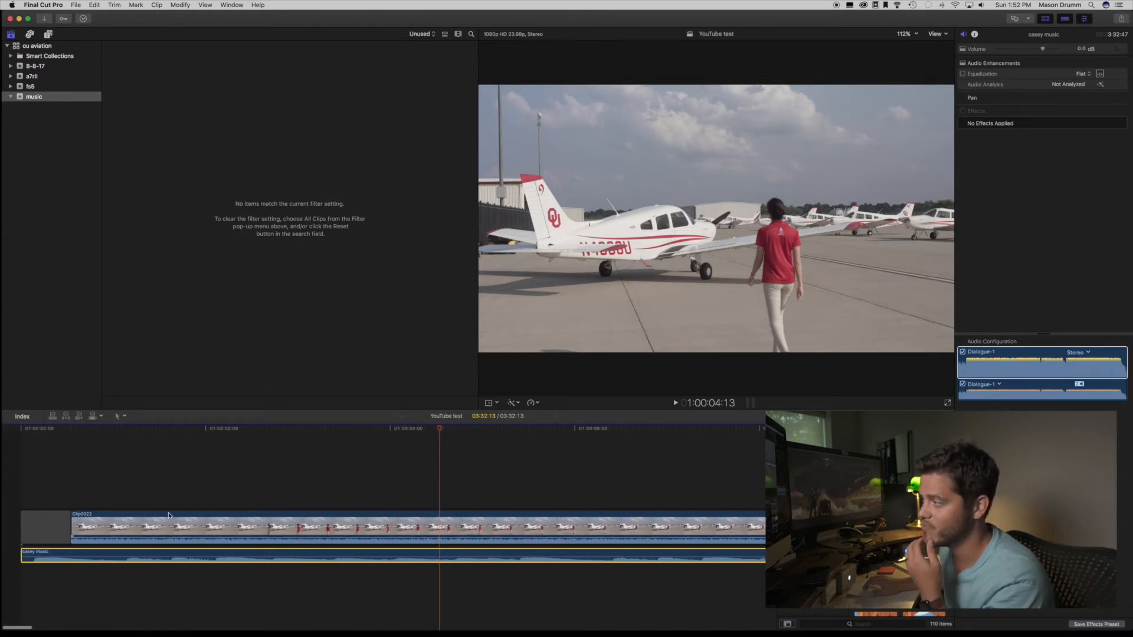
# Step: Play the opening of the timeline from the start, raising the system volume to hear the music
pyautogui.click(10, 510)
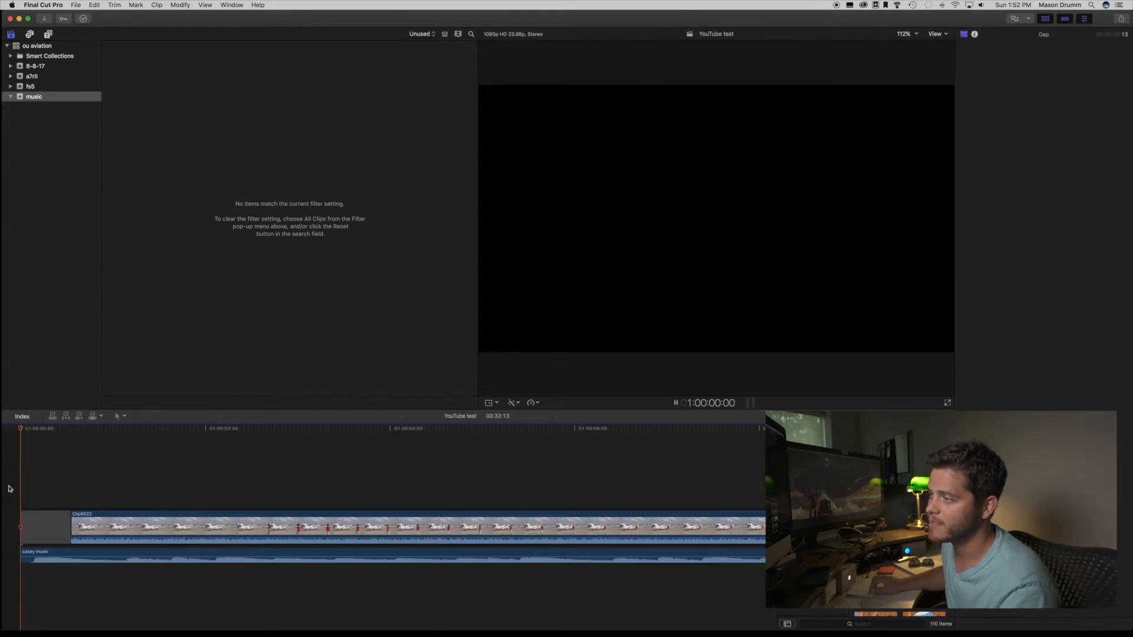
pyautogui.press('space')
pyautogui.click(131, 528)
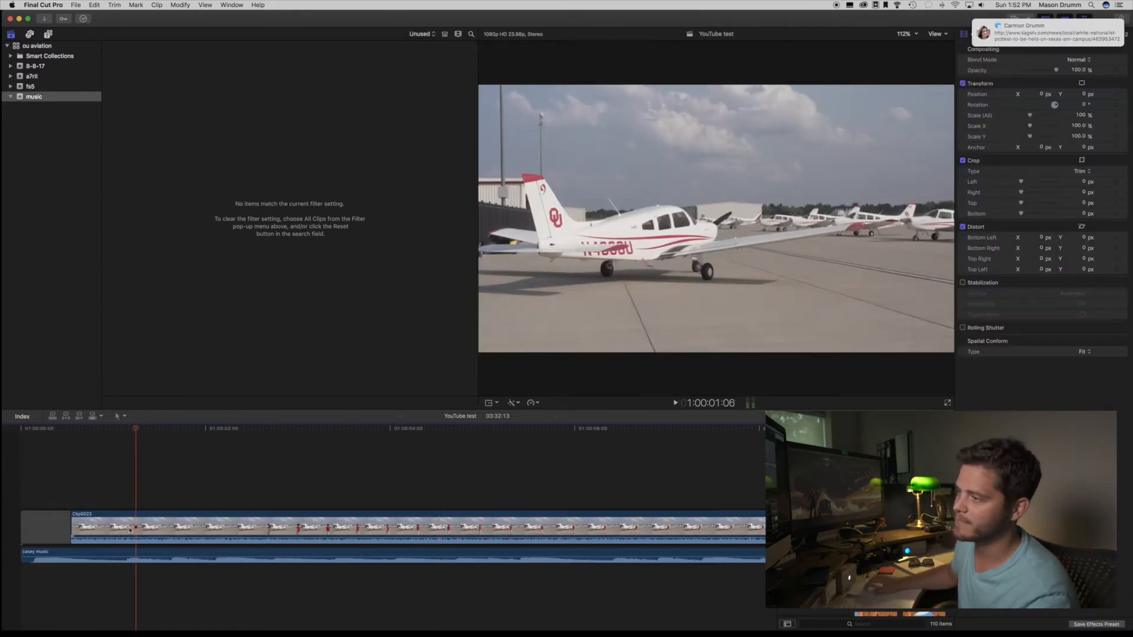
pyautogui.click(19, 510)
pyautogui.press('XF86AudioRaiseVolume')
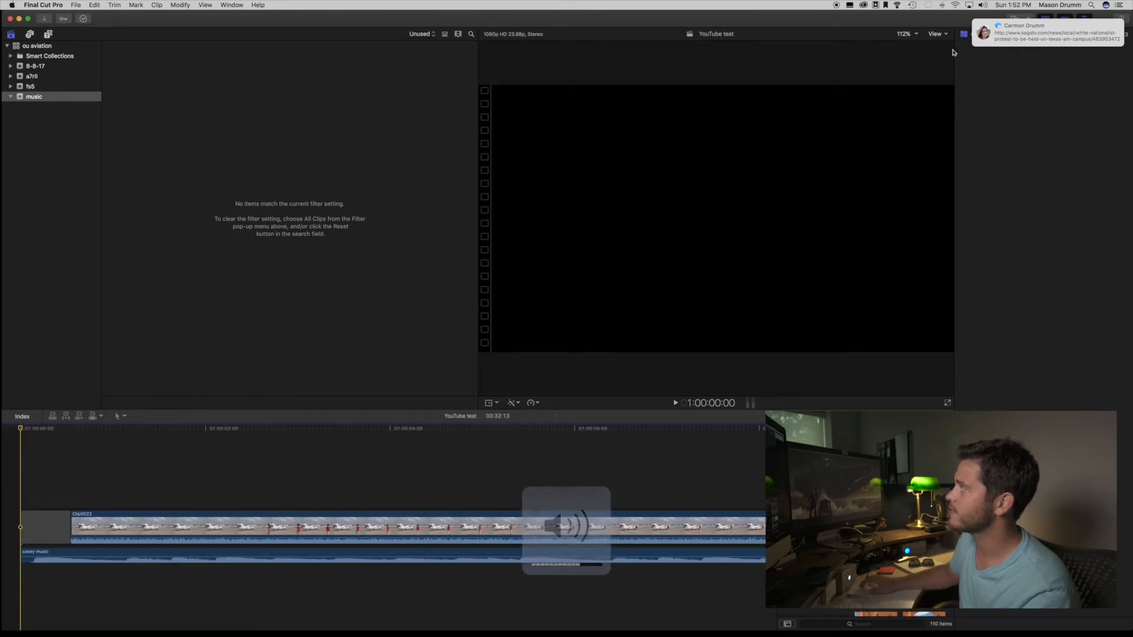
pyautogui.press('space')
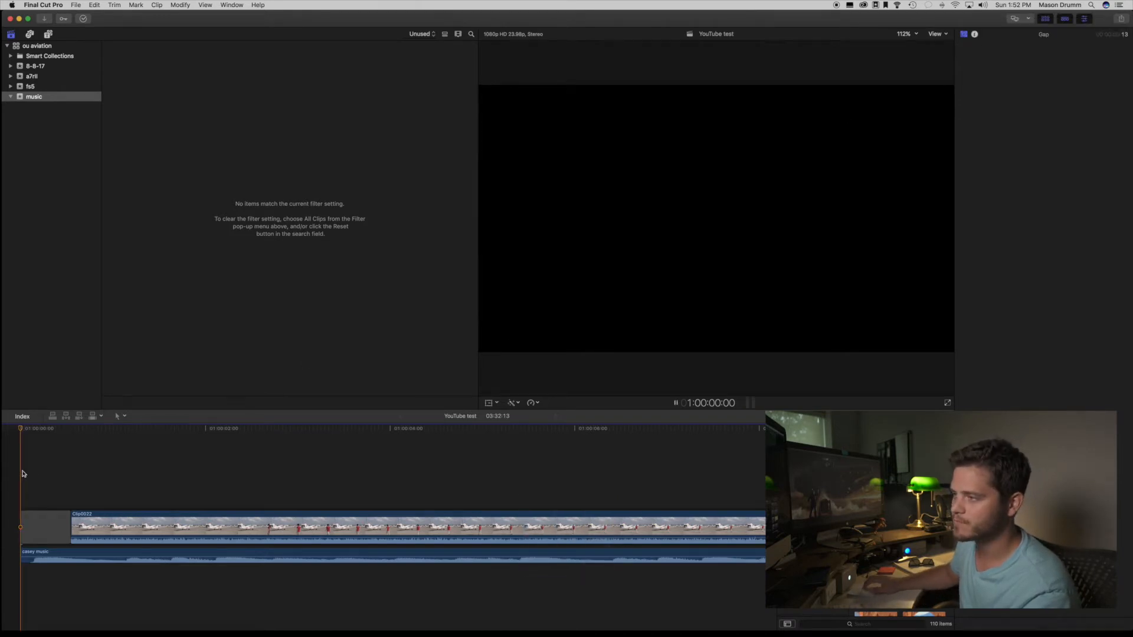
# Step: Shorten the gap before Clip0022 to 4 frames and play the opening to check its timing against the music
pyautogui.click(70, 517)
pyautogui.moveTo(69, 518); pyautogui.dragTo(29, 511)
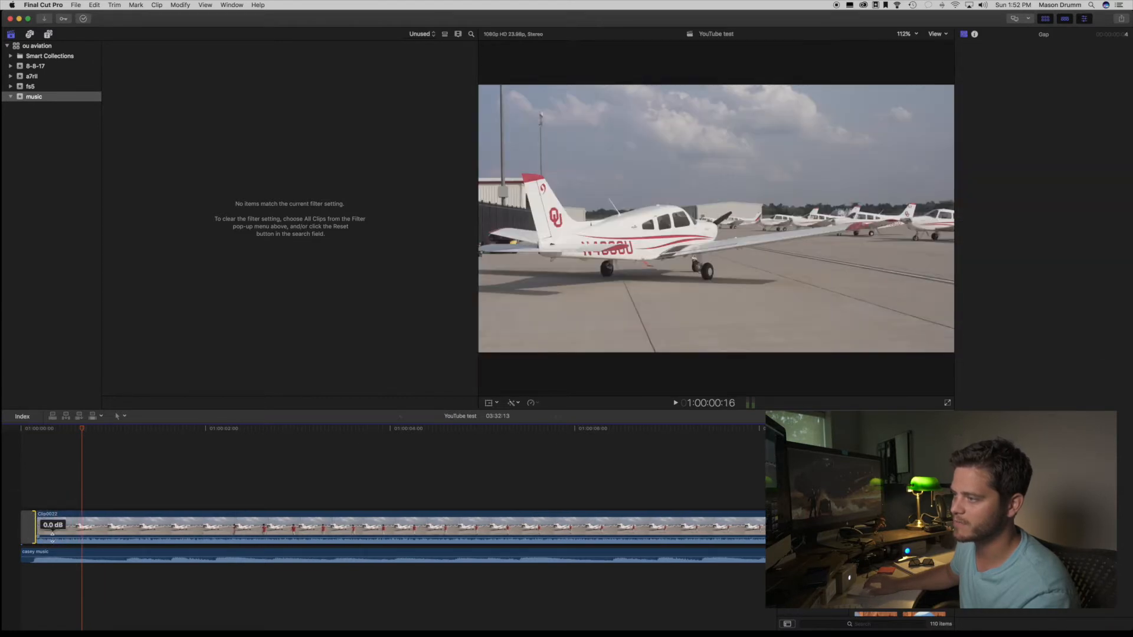
pyautogui.click(18, 491)
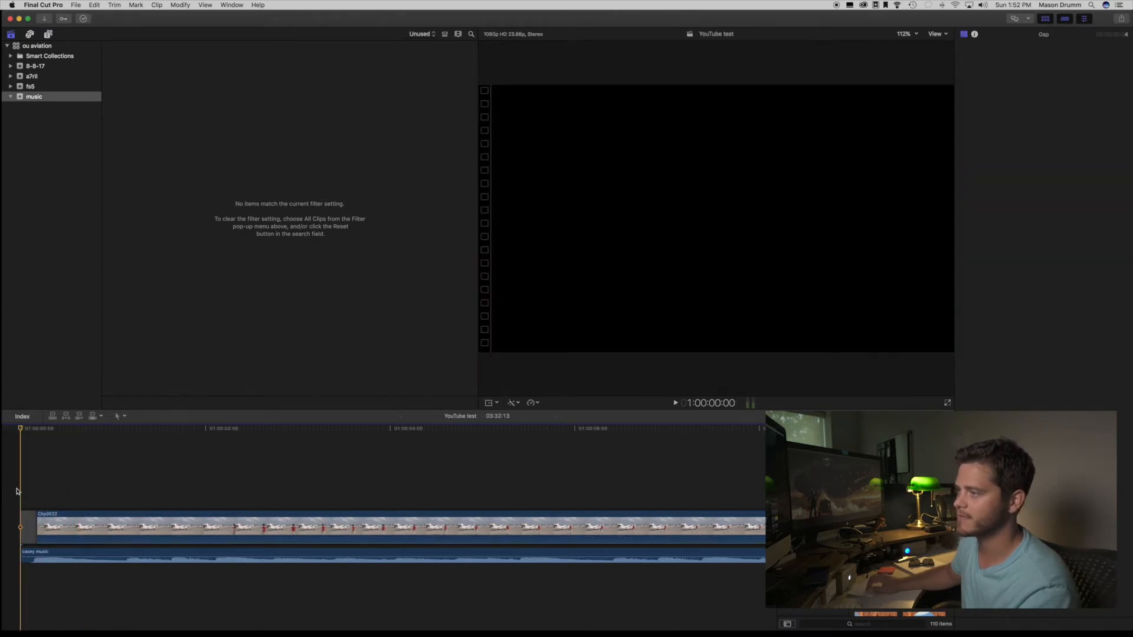
pyautogui.press('space')
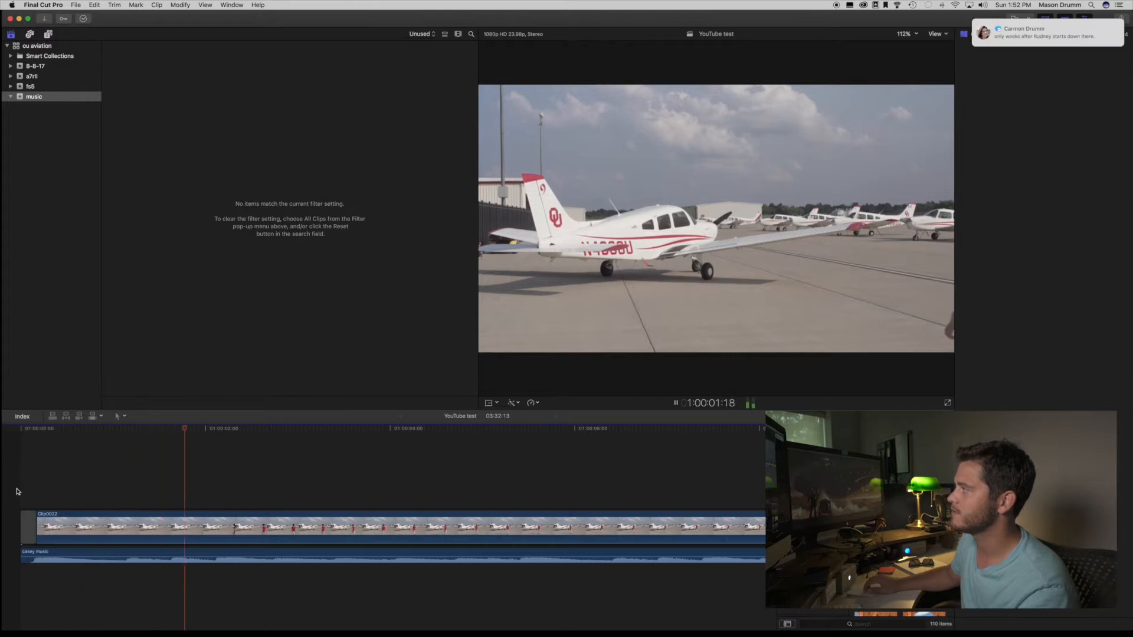
pyautogui.hscroll(3, 16, 492)
pyautogui.press('space')
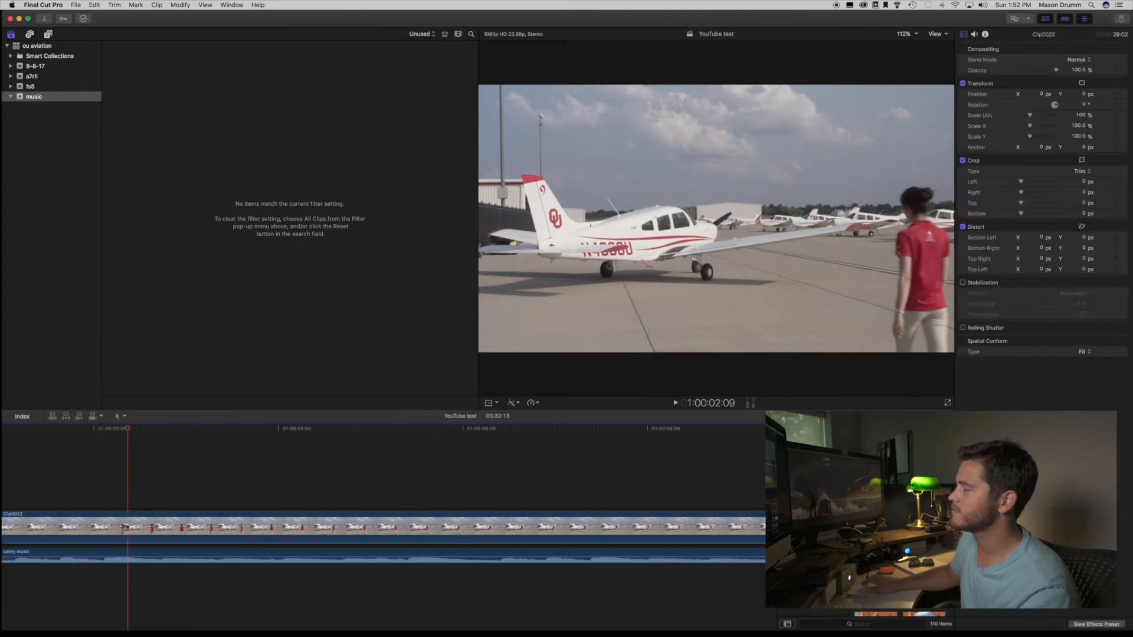
pyautogui.hscroll(-3, 169, 439)
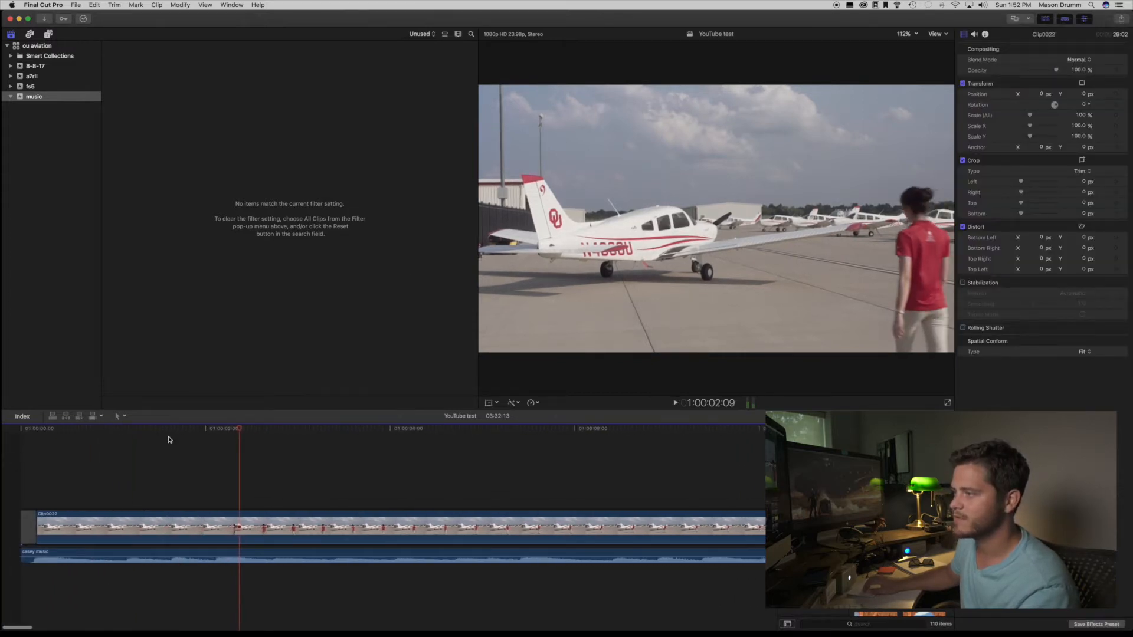
# Step: Play the opening of the timeline from the start and return to its beginning
pyautogui.click(21, 490)
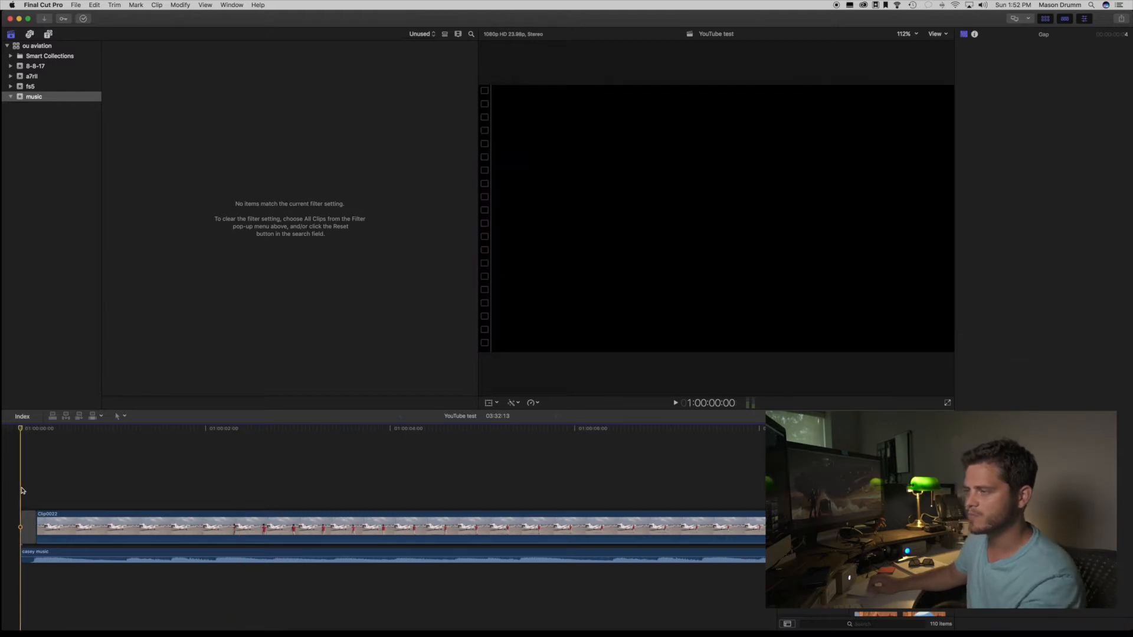
pyautogui.press('space')
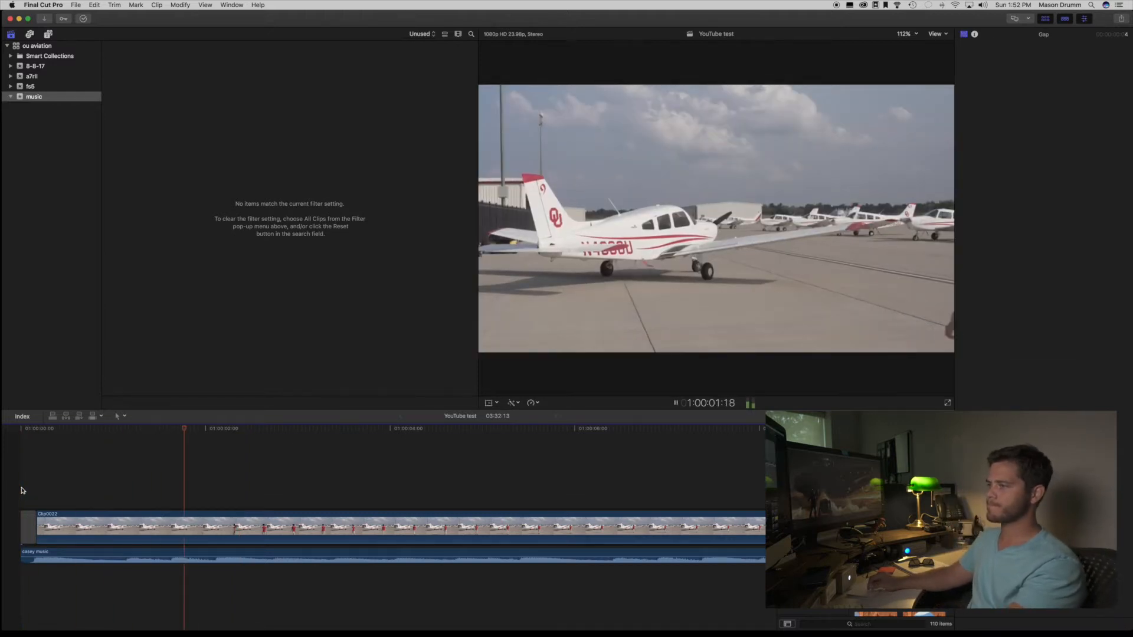
pyautogui.press('space')
pyautogui.click(21, 490)
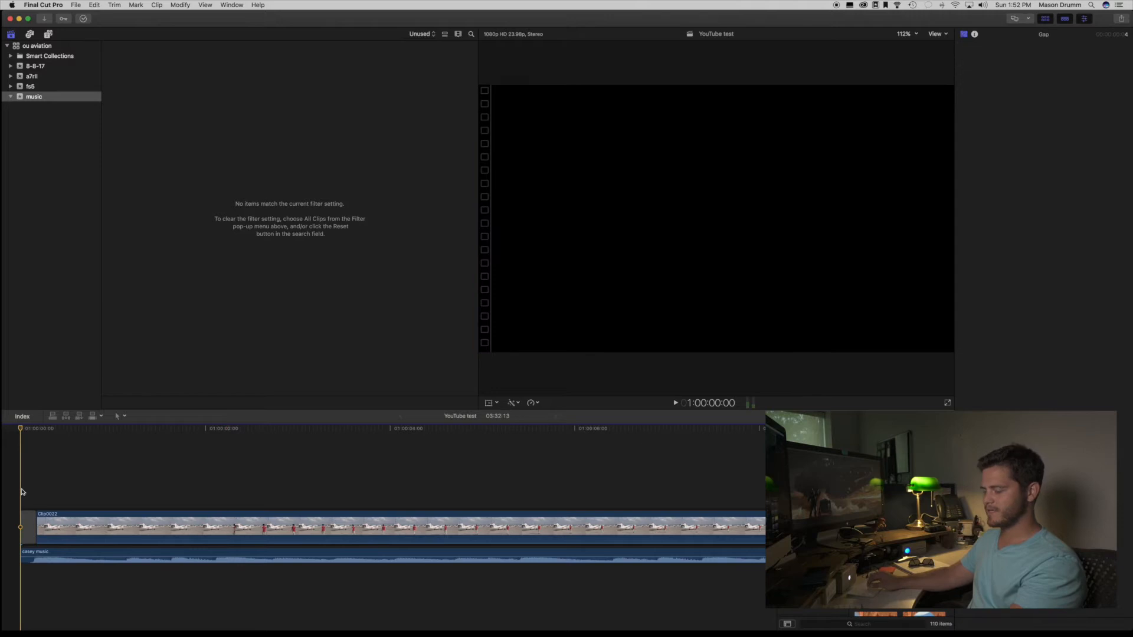
# Step: Play the timeline from the start and place beat markers on the casey music track through roughly the first five seconds
pyautogui.click(41, 551)
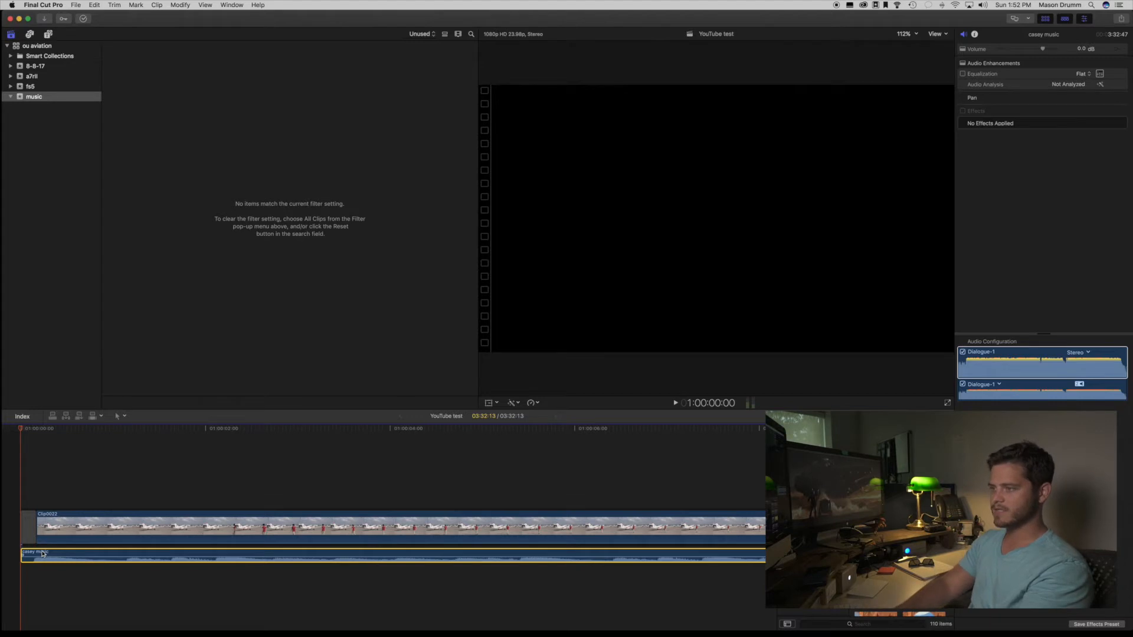
pyautogui.press('space')
pyautogui.press('m')
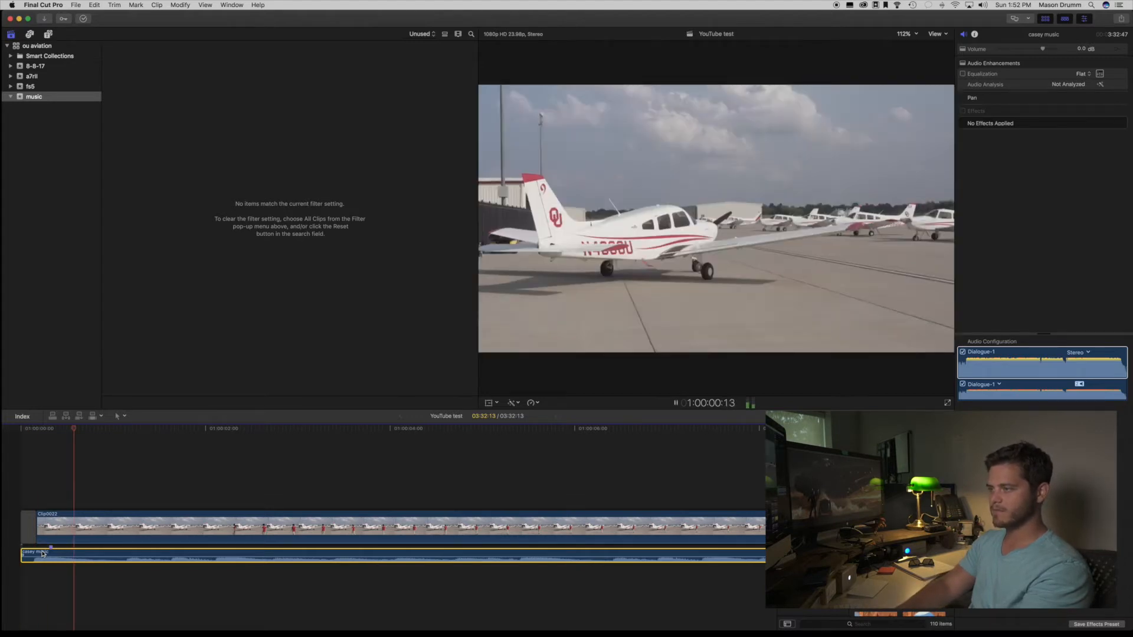
pyautogui.press('m')
pyautogui.press('m')
pyautogui.press('m')
pyautogui.press('m')
pyautogui.press('m')
pyautogui.press('m')
pyautogui.press('m')
pyautogui.press('m')
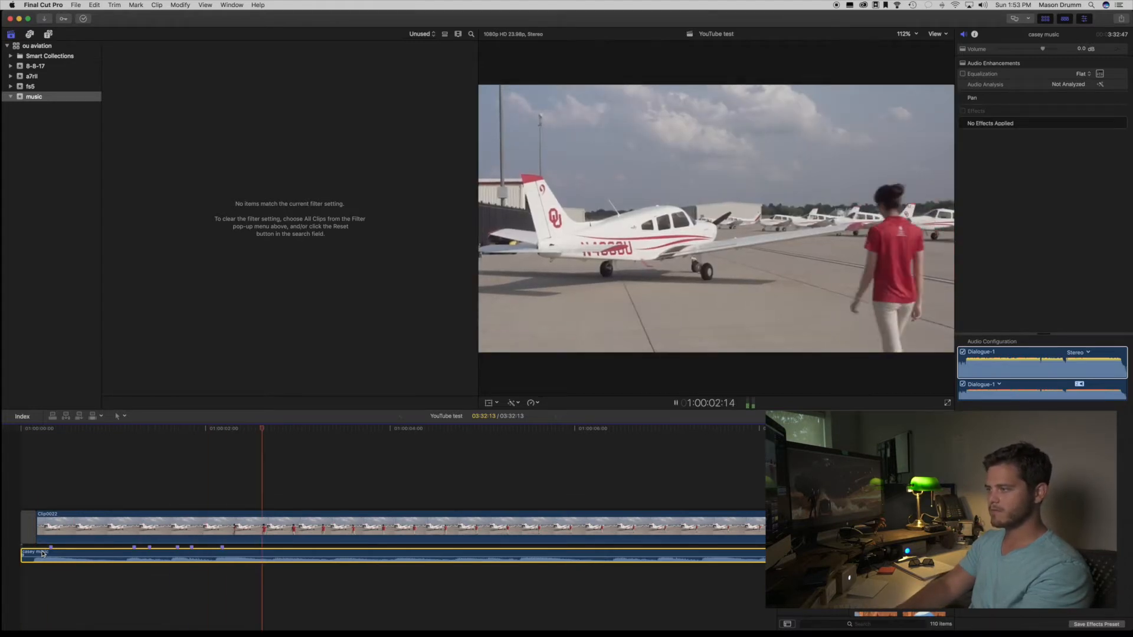
pyautogui.press('m')
pyautogui.press('m')
pyautogui.press('m')
pyautogui.press('m')
pyautogui.press('m')
pyautogui.press('m')
pyautogui.press('space')
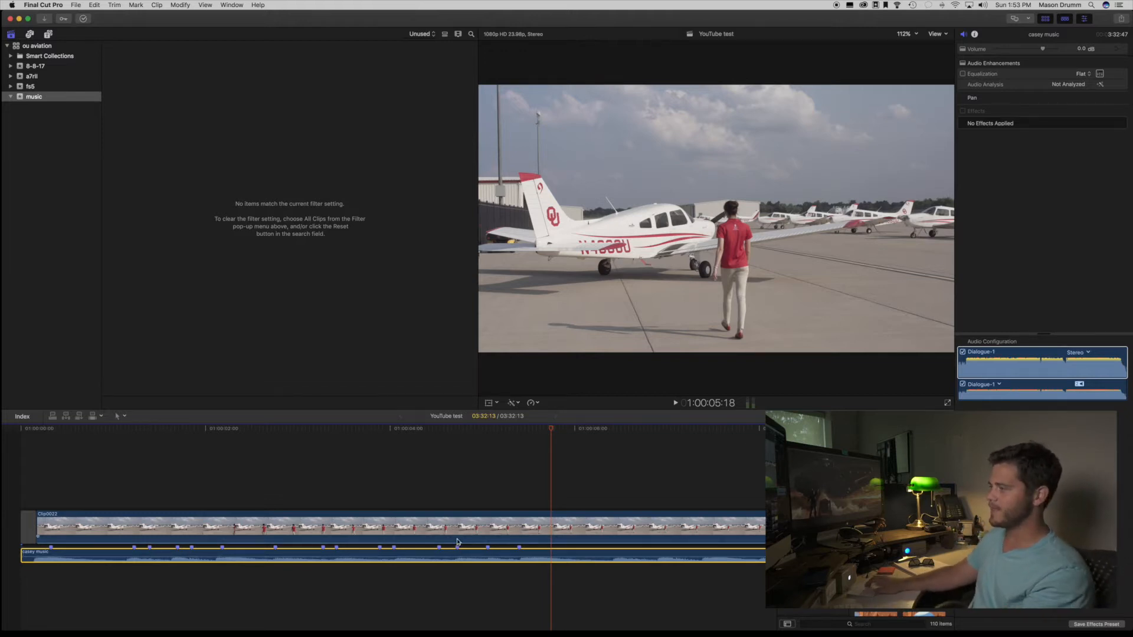
# Step: Try splitting Clip0022 at the second beat marker and slipping the footage after the cut, and undo those edits
pyautogui.press('b')
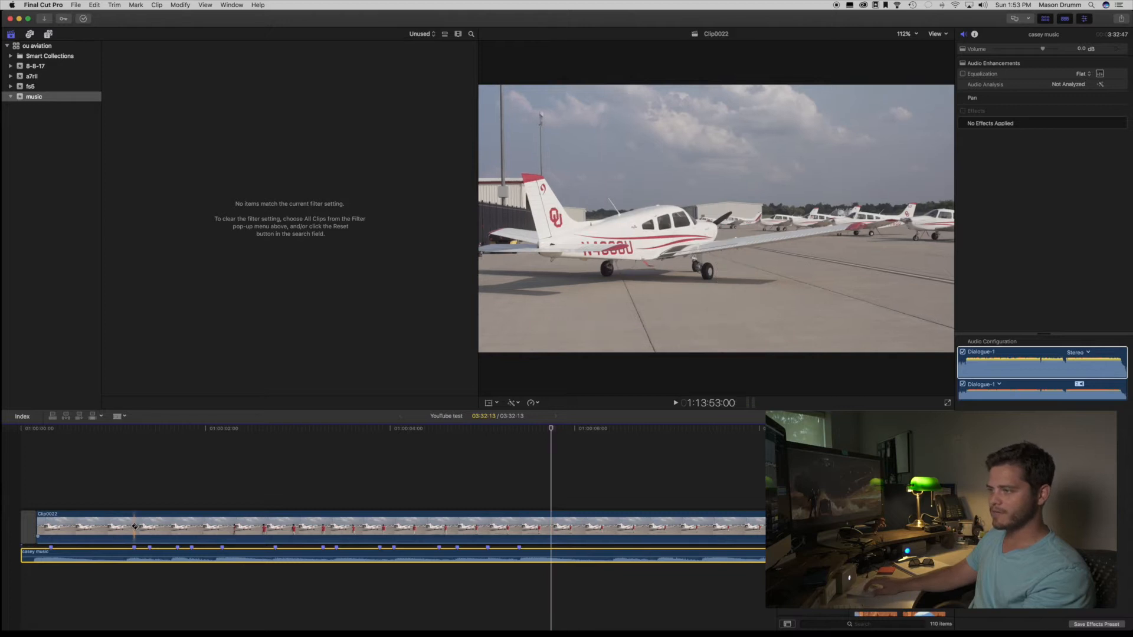
pyautogui.click(131, 527)
pyautogui.press('t')
pyautogui.moveTo(134, 526); pyautogui.dragTo(4, 546)
pyautogui.click(174, 532)
pyautogui.click(148, 535)
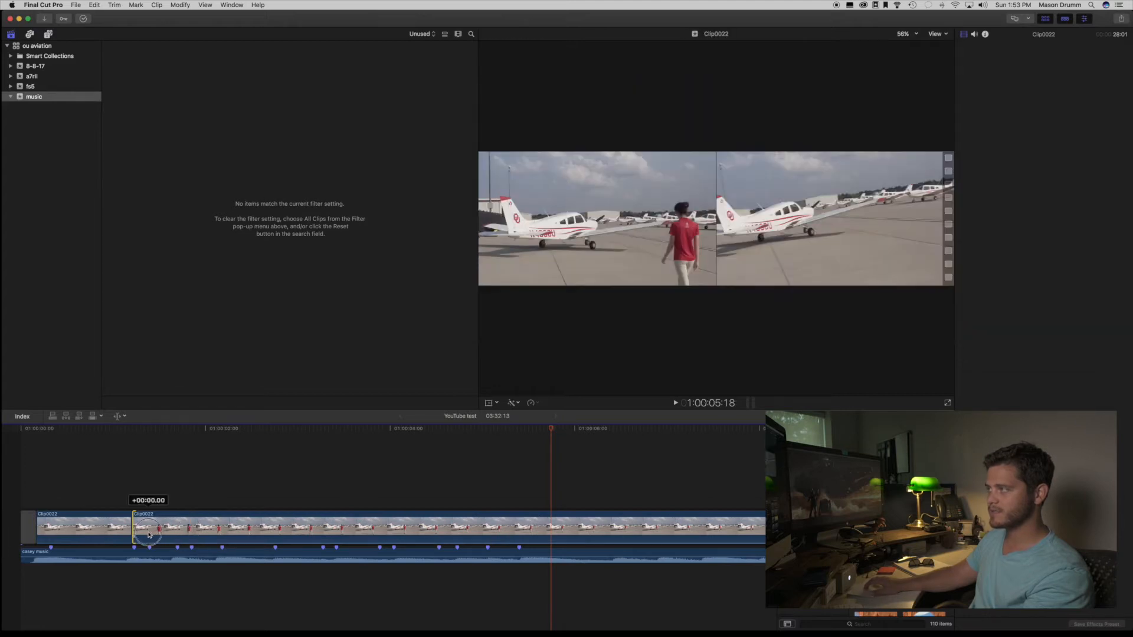
pyautogui.moveTo(173, 532); pyautogui.dragTo(334, 512)
pyautogui.press('super+z')
pyautogui.press('super+z')
pyautogui.press('super+z')
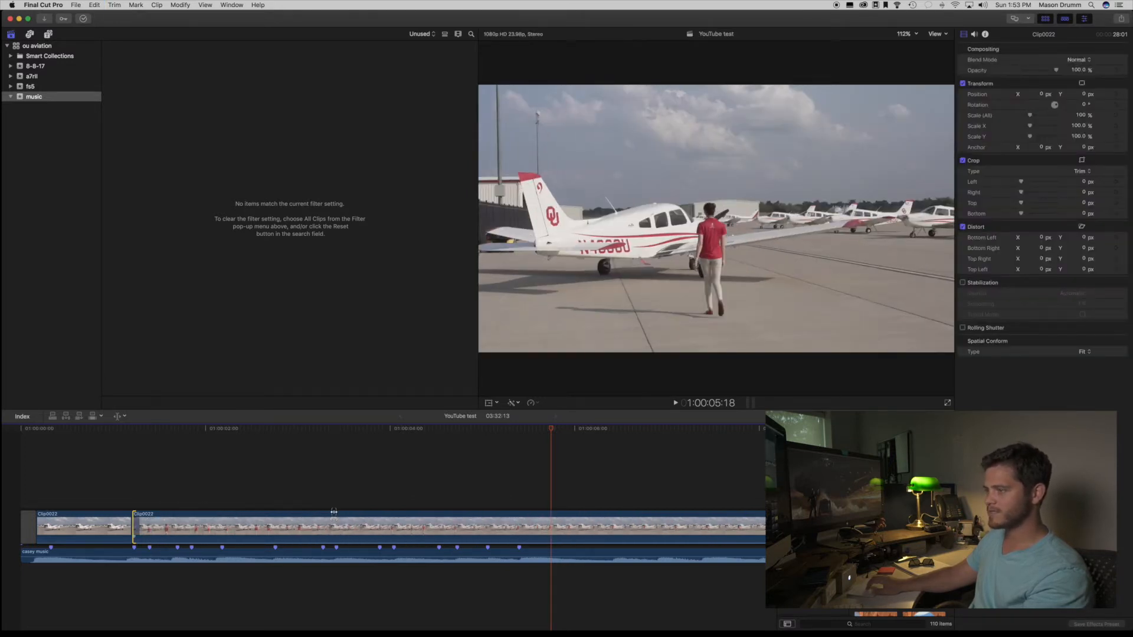
pyautogui.press('super+z')
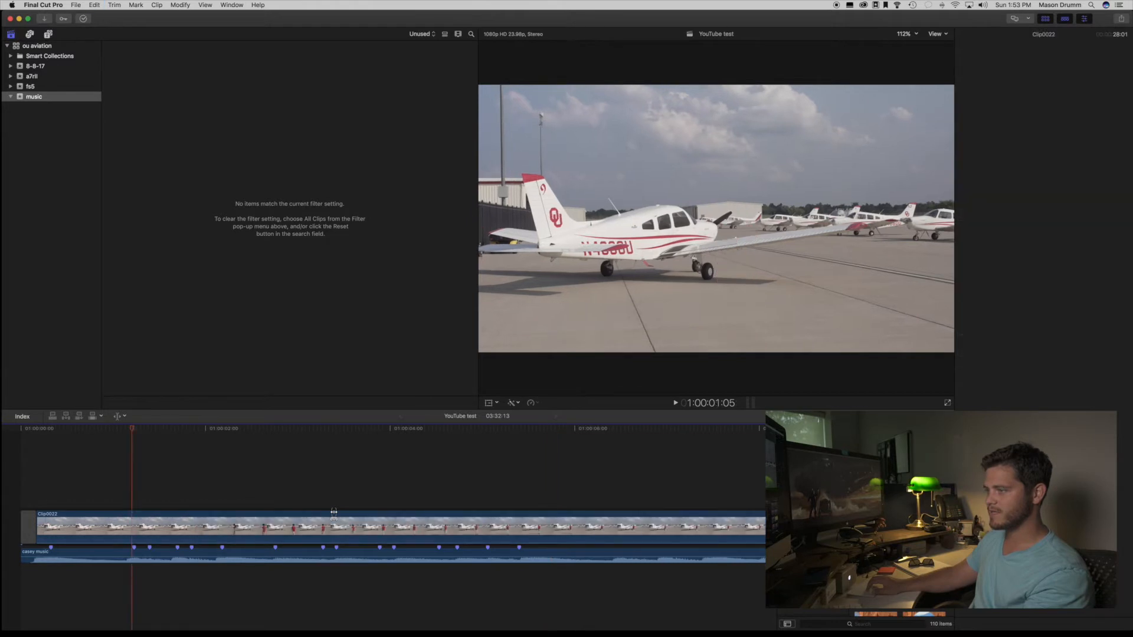
# Step: Play the opening from the start again to check Clip0022 against the beat markers
pyautogui.press('a')
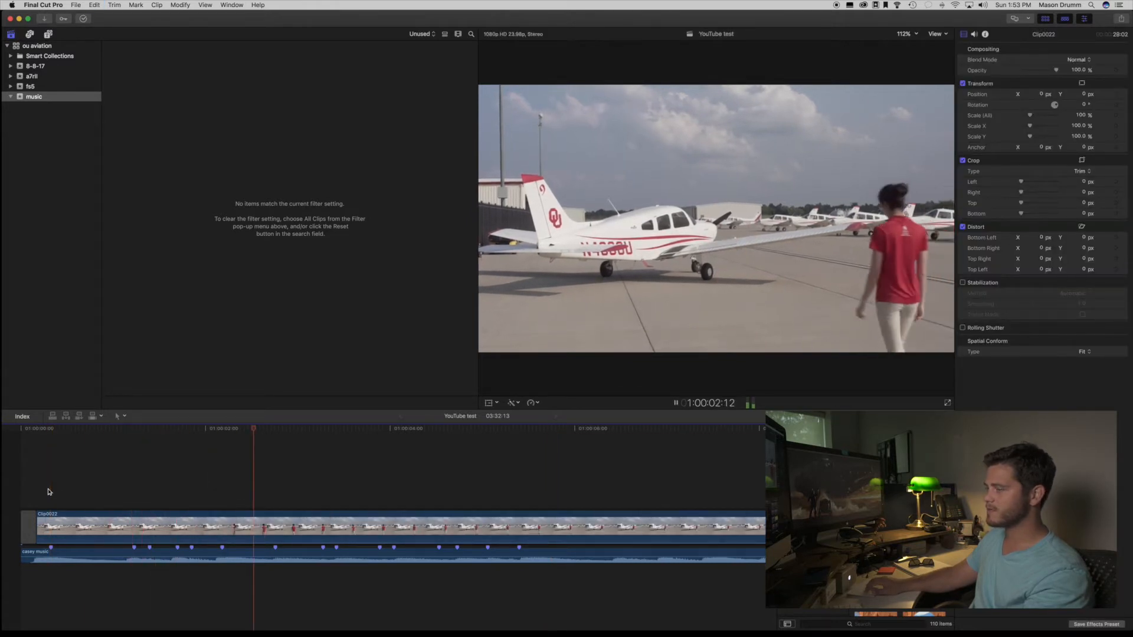
pyautogui.press('space')
pyautogui.press('Home')
pyautogui.press('space')
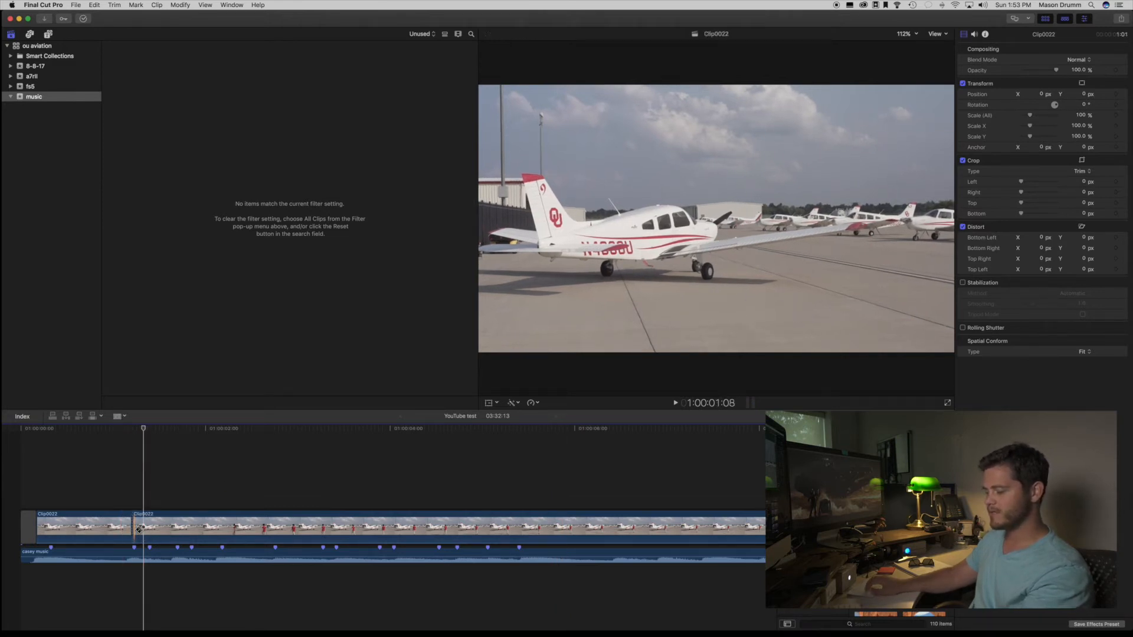
# Step: Split Clip0022 at the second and third beat markers, slipping each segment after a cut to a later part of the footage
pyautogui.moveTo(147, 531); pyautogui.dragTo(24, 540)
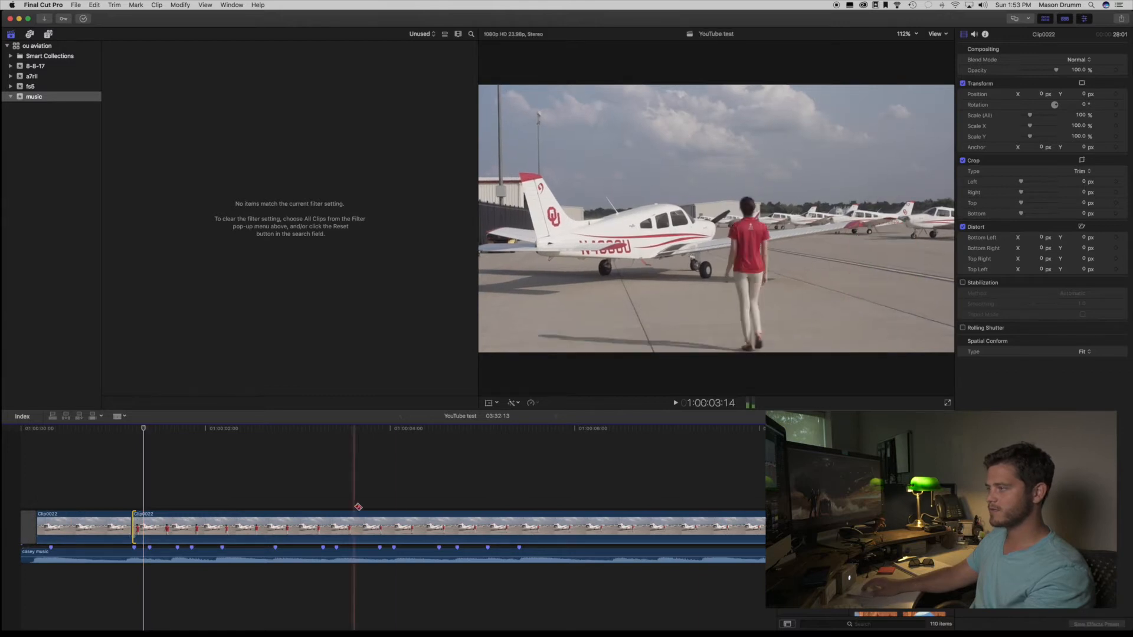
pyautogui.click(148, 522)
pyautogui.press('a')
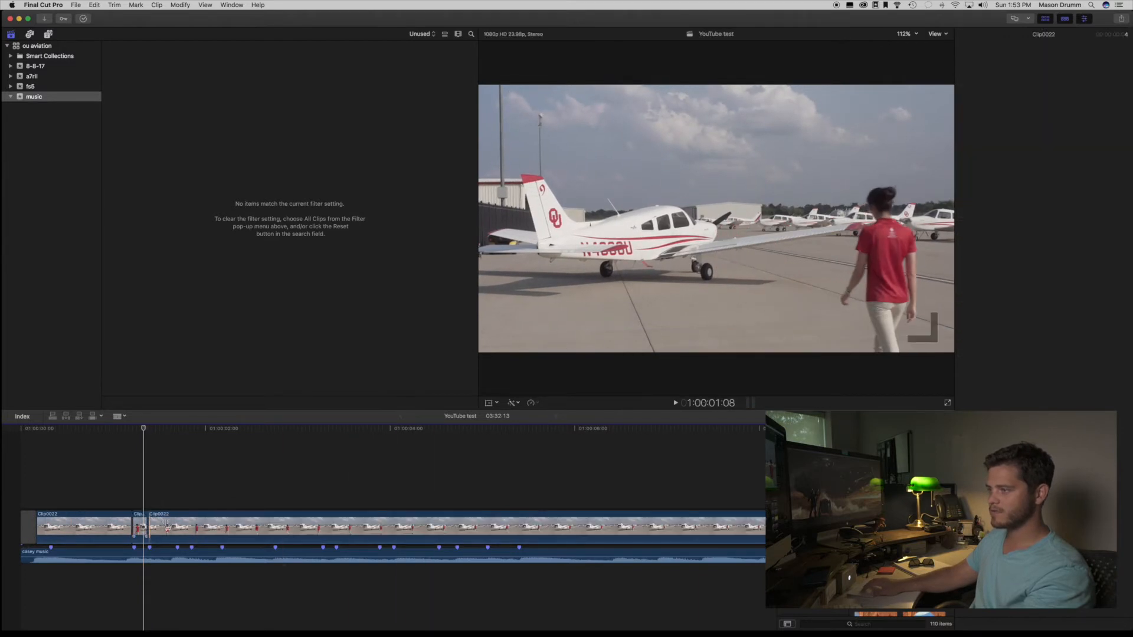
pyautogui.moveTo(177, 524)
pyautogui.mouseDown()
pyautogui.moveTo(131, 535)
pyautogui.moveTo(171, 529)
pyautogui.mouseUp()
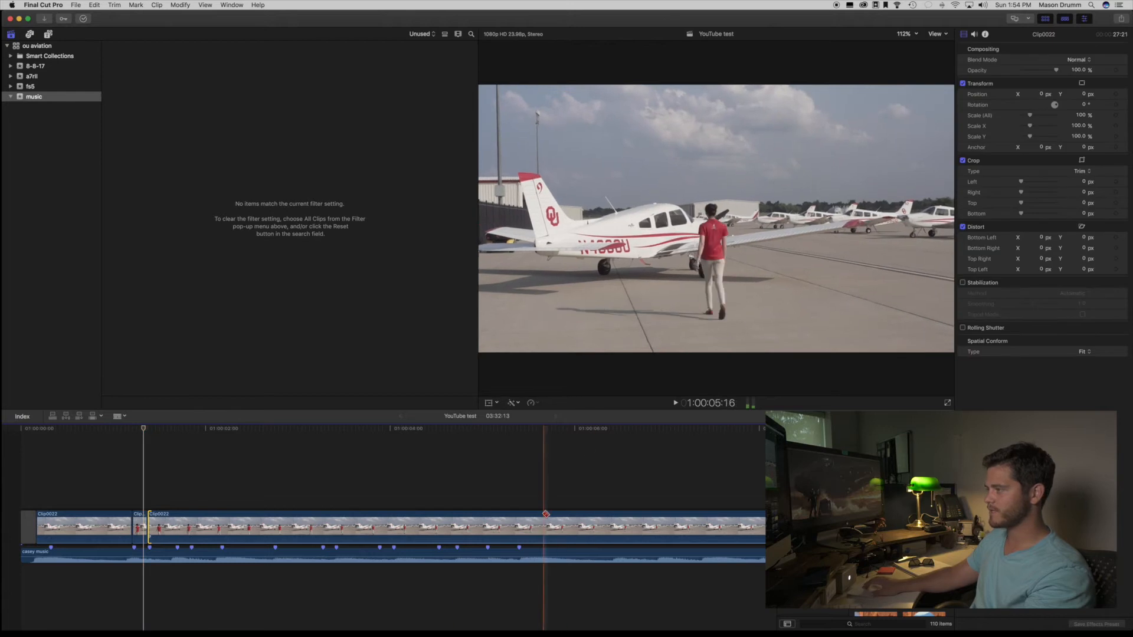
# Step: Cut Clip0022 just past the last beat marker and delete the remainder
pyautogui.click(537, 527)
pyautogui.press('a')
pyautogui.click(562, 526)
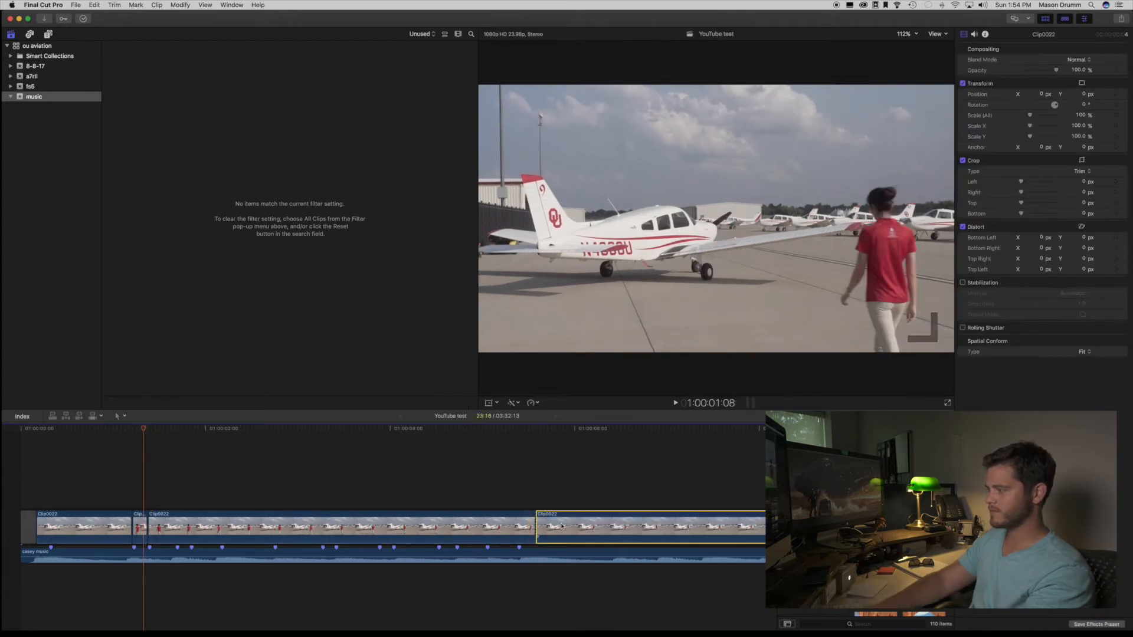
pyautogui.press('Delete')
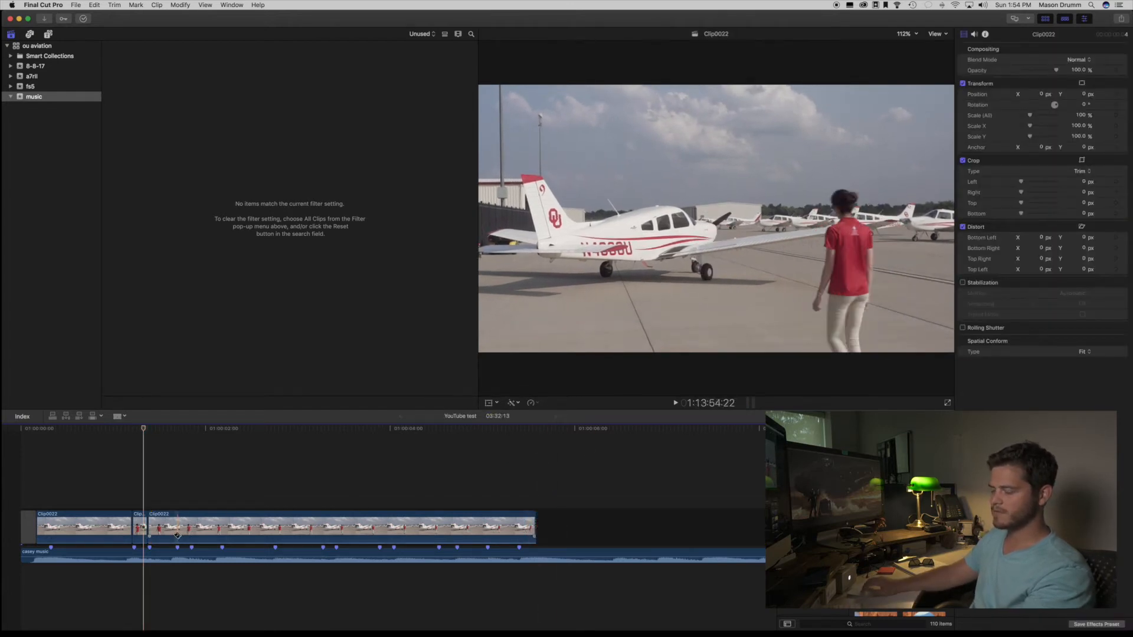
# Step: Fine-tune the slip of the Clip0022 segment after the third beat marker and play the opening to check the jump cuts
pyautogui.moveTo(148, 534); pyautogui.dragTo(160, 537)
pyautogui.click(26, 489)
pyautogui.press('space')
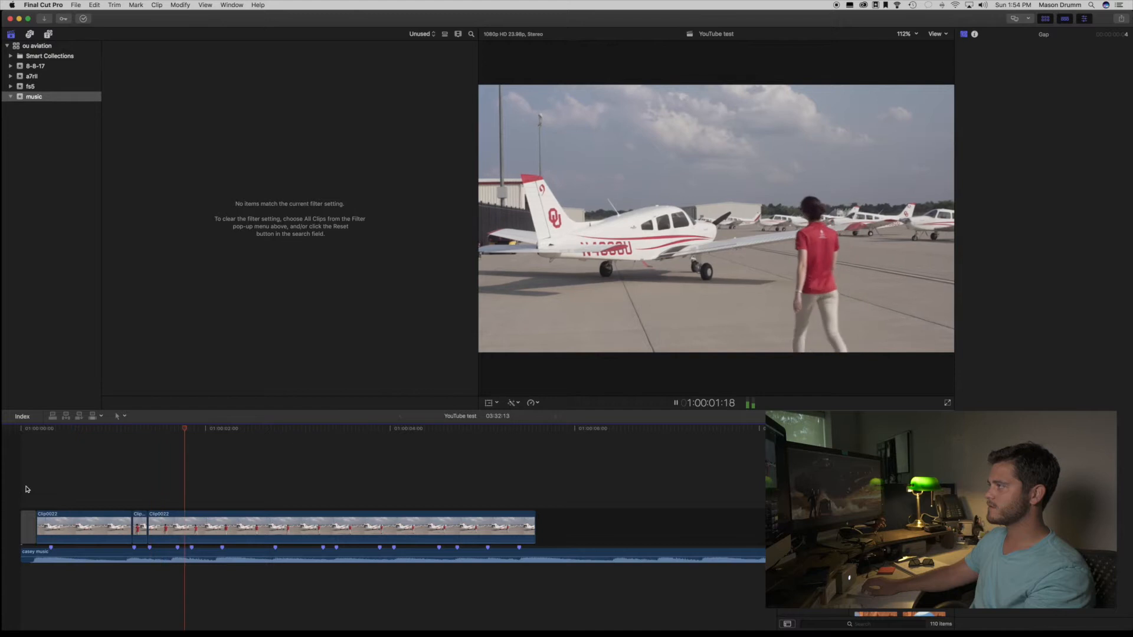
pyautogui.press('space')
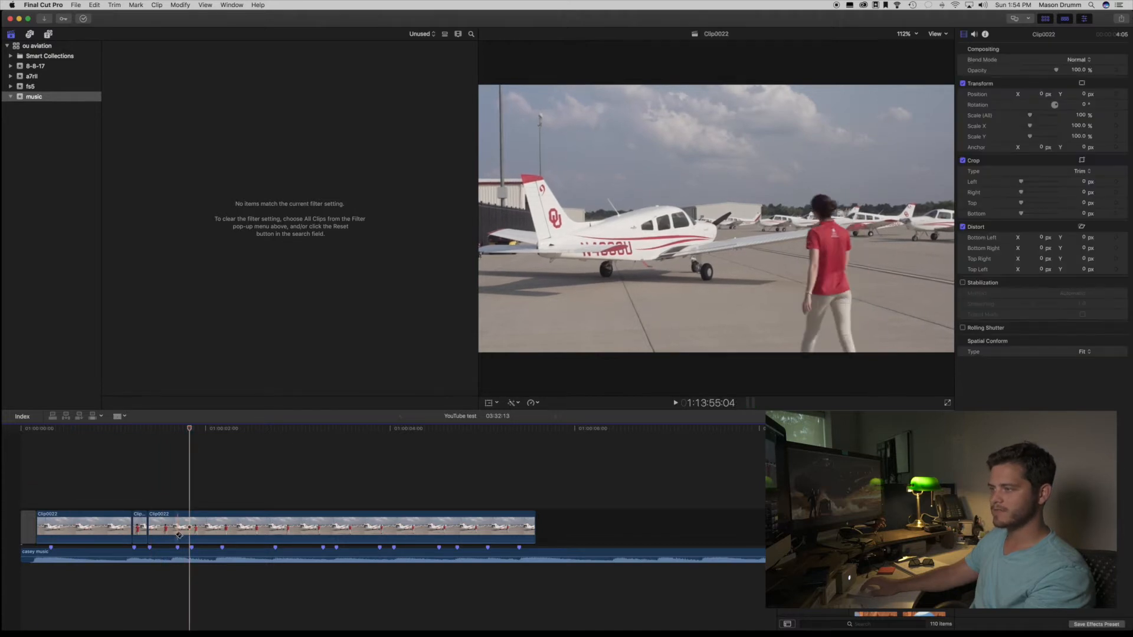
# Step: Split Clip0022 at the fourth, fifth and sixth beat markers, slipping each segment after a cut further ahead in the footage
pyautogui.click(180, 531)
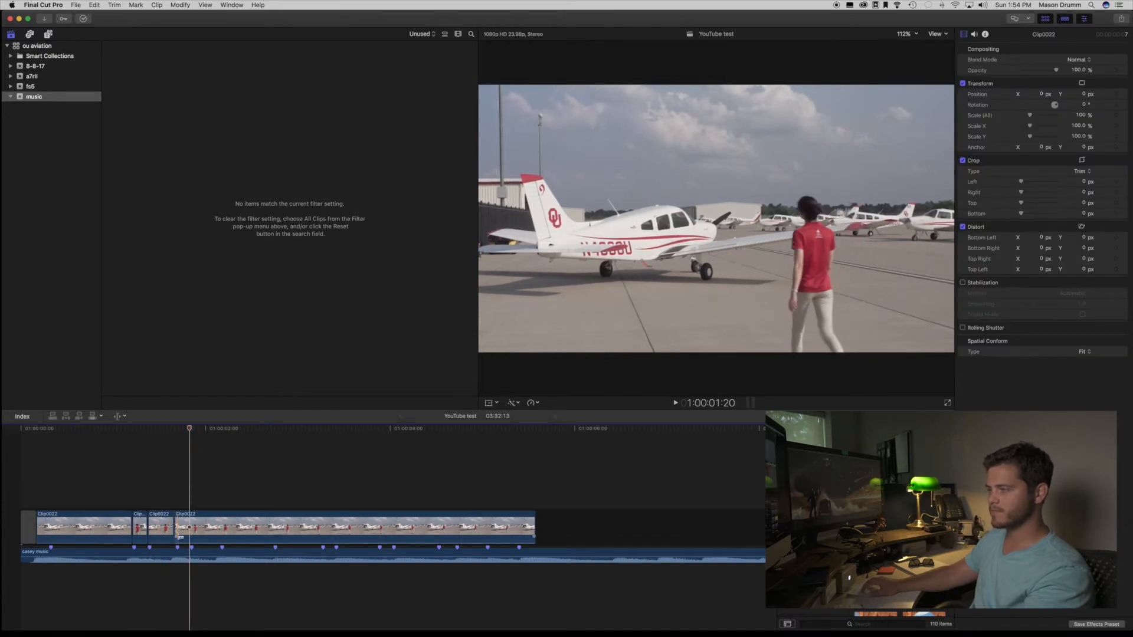
pyautogui.moveTo(199, 530); pyautogui.dragTo(151, 534)
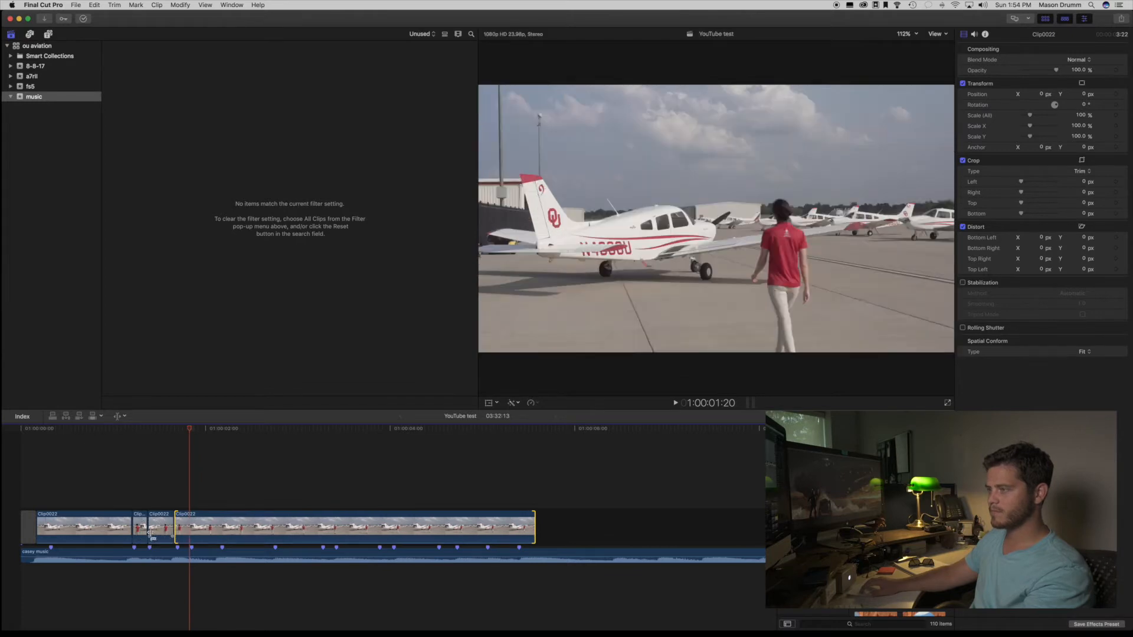
pyautogui.click(193, 531)
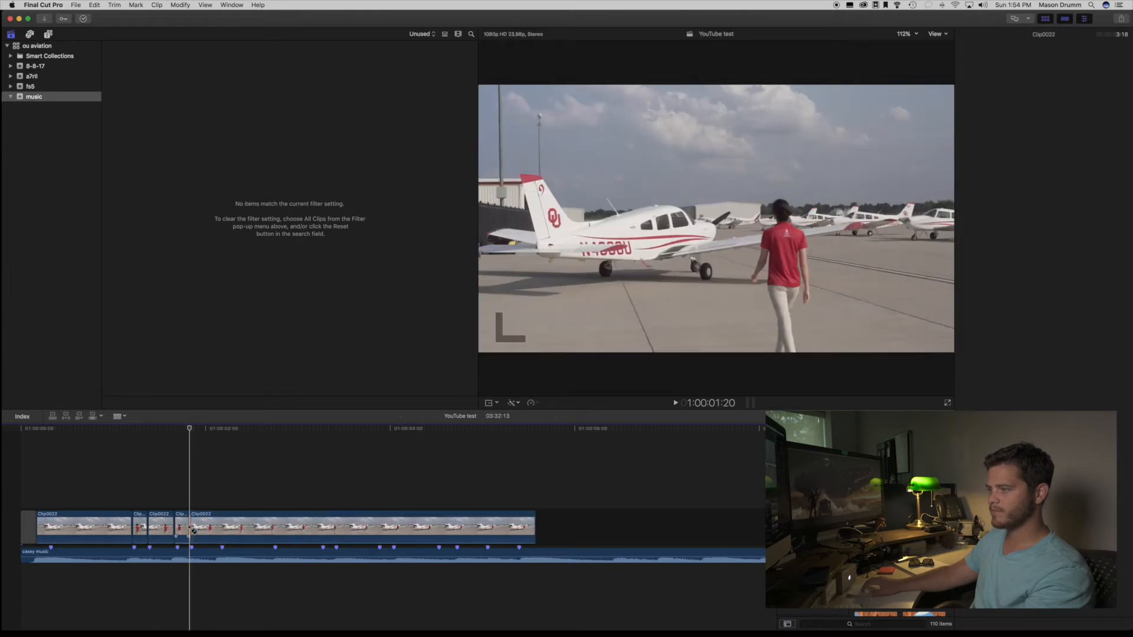
pyautogui.press('t')
pyautogui.moveTo(194, 531); pyautogui.dragTo(168, 535)
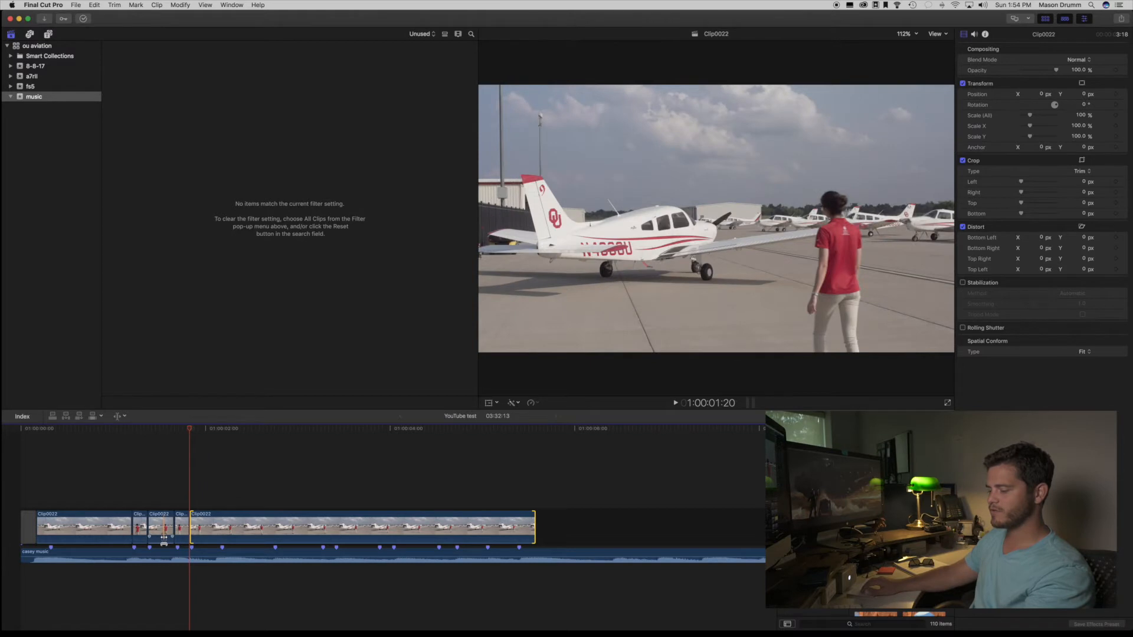
pyautogui.click(226, 532)
pyautogui.press('t')
pyautogui.moveTo(242, 536); pyautogui.dragTo(187, 538)
# Step: Play the timeline from the start to check all the jump cuts against the music
pyautogui.press('Home')
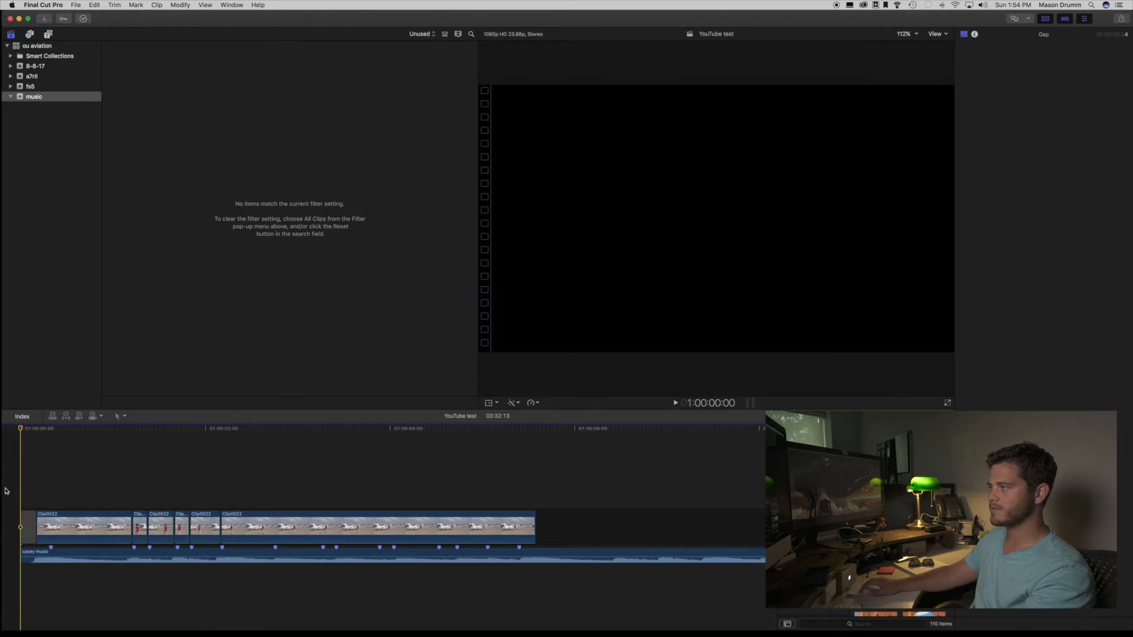
pyautogui.press('space')
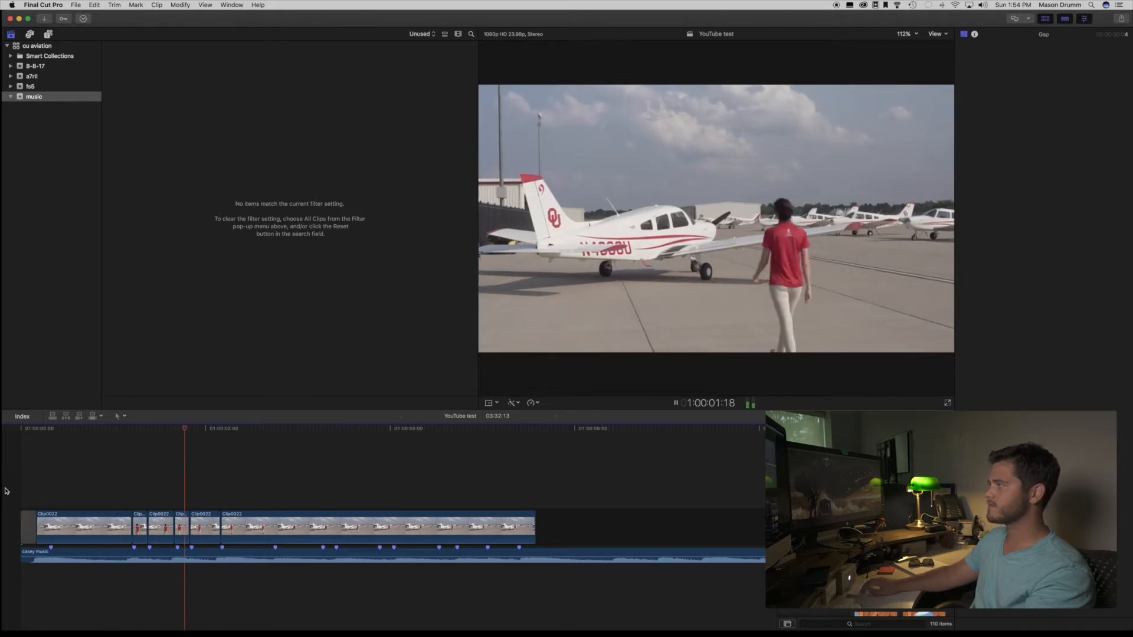
pyautogui.press('space')
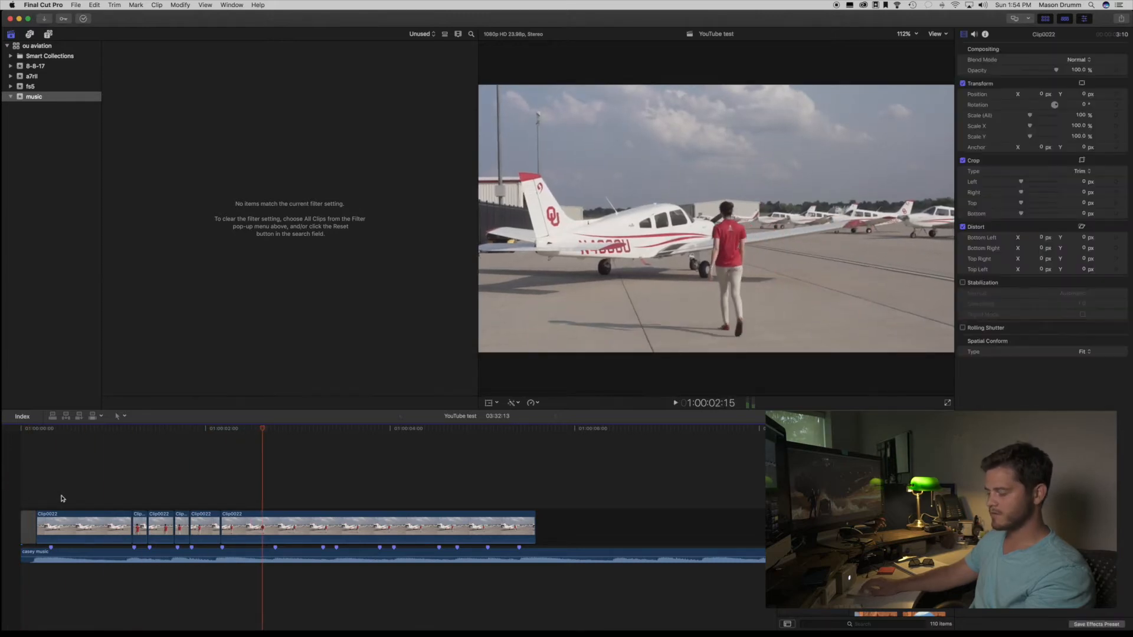
# Step: Cut the last Clip0022 segment at the seventh beat marker and delete the part after it
pyautogui.press('r')
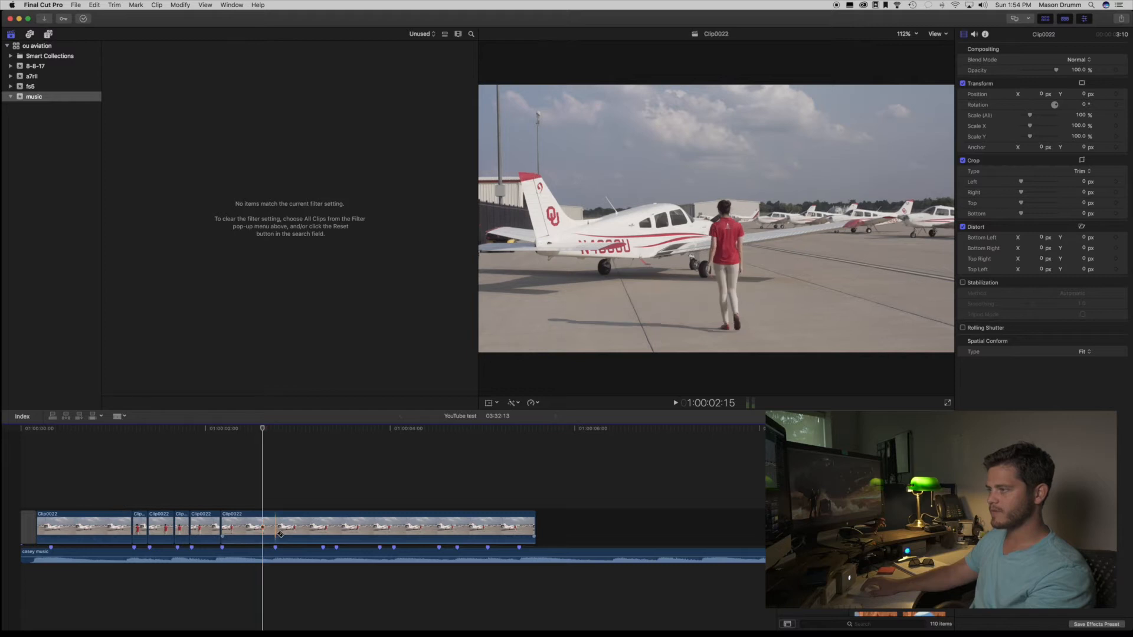
pyautogui.press('space')
pyautogui.press('space')
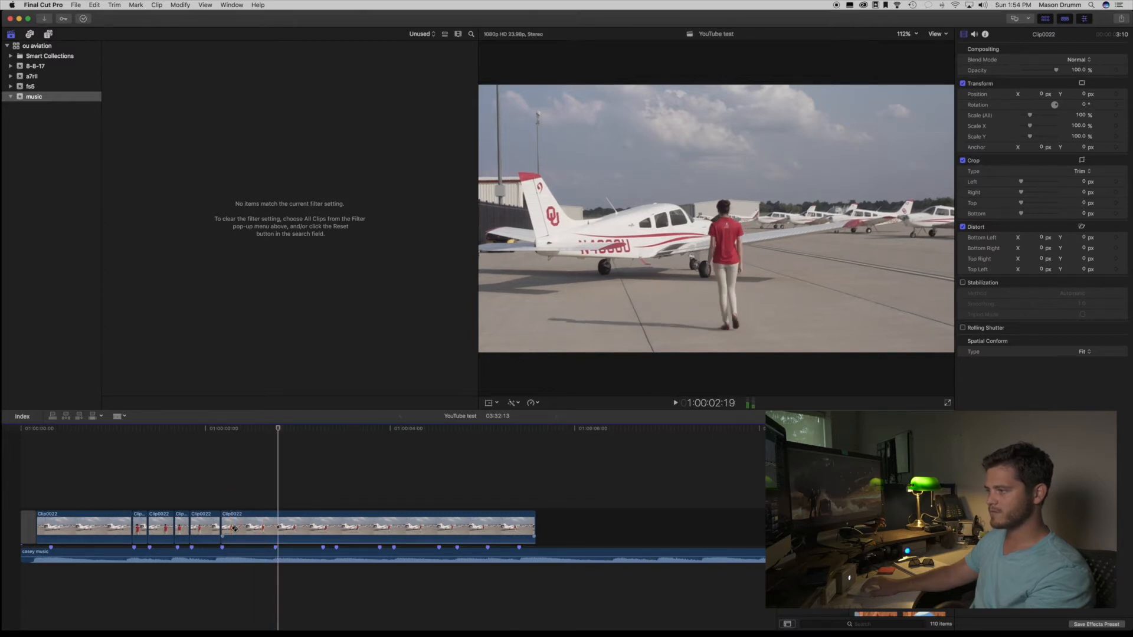
pyautogui.click(282, 534)
pyautogui.press('Delete')
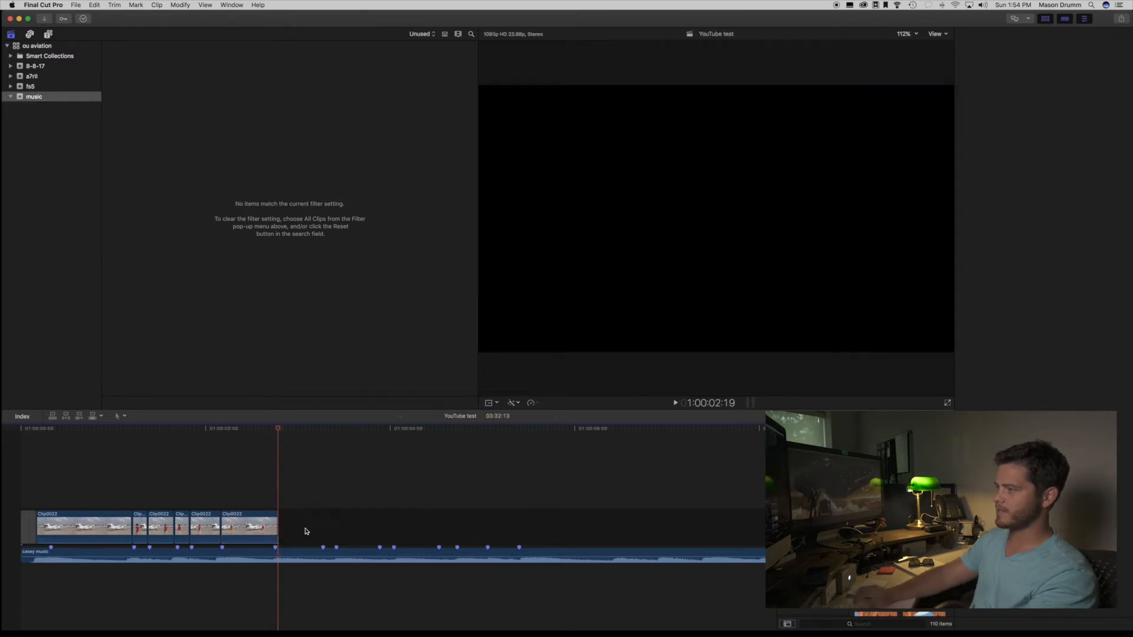
pyautogui.press('a')
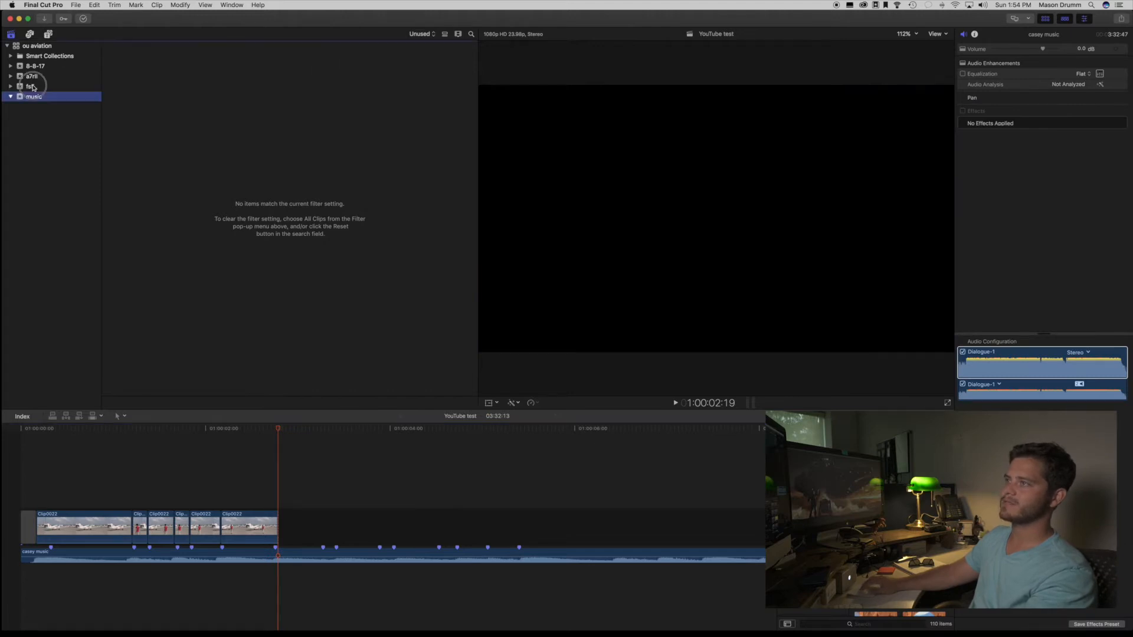
# Step: Show only the favorite clips of the fs5 event and preview the first Clip0005 range
pyautogui.click(30, 87)
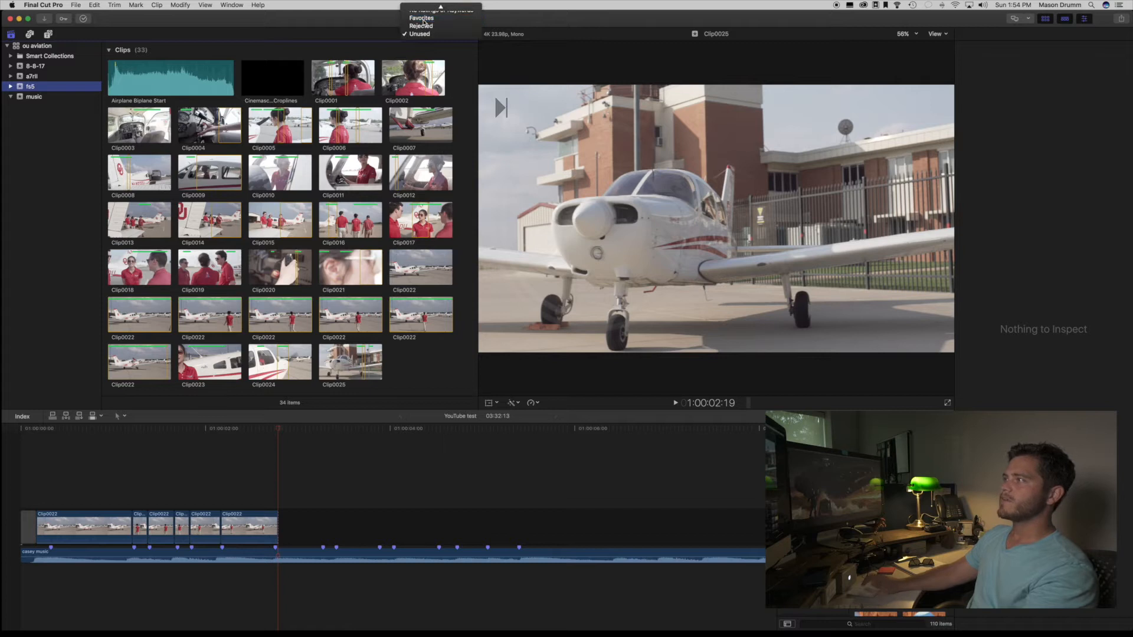
pyautogui.click(423, 19)
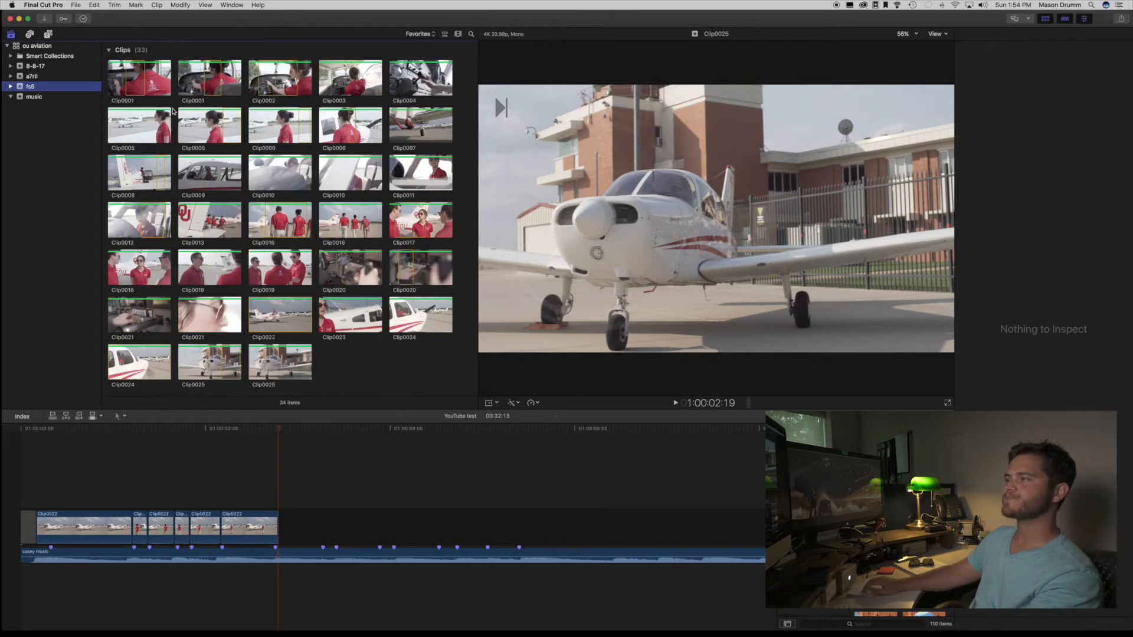
pyautogui.click(121, 130)
pyautogui.press('space')
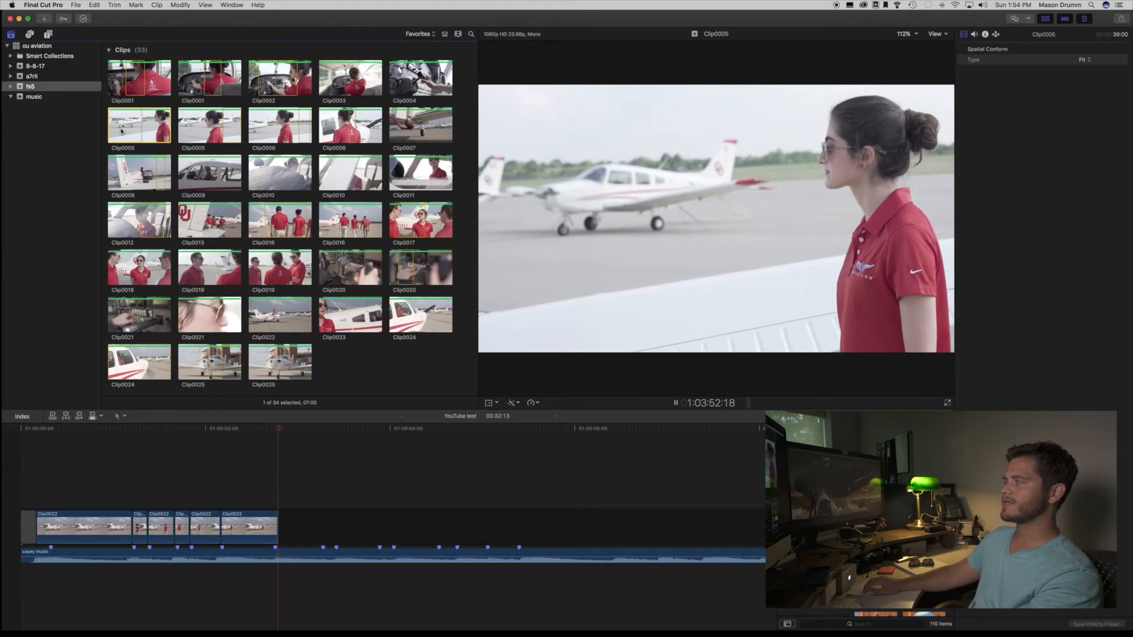
pyautogui.press('space')
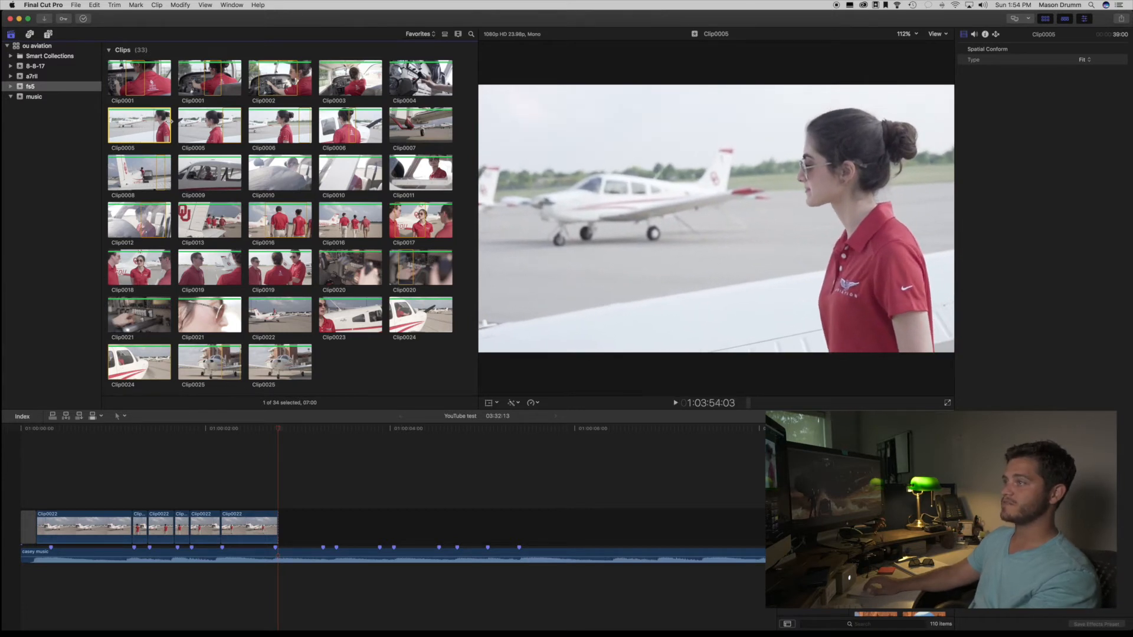
# Step: Preview the second Clip0005 favorite range and both Clip0006 favorite ranges in the browser
pyautogui.click(182, 125)
pyautogui.press('space')
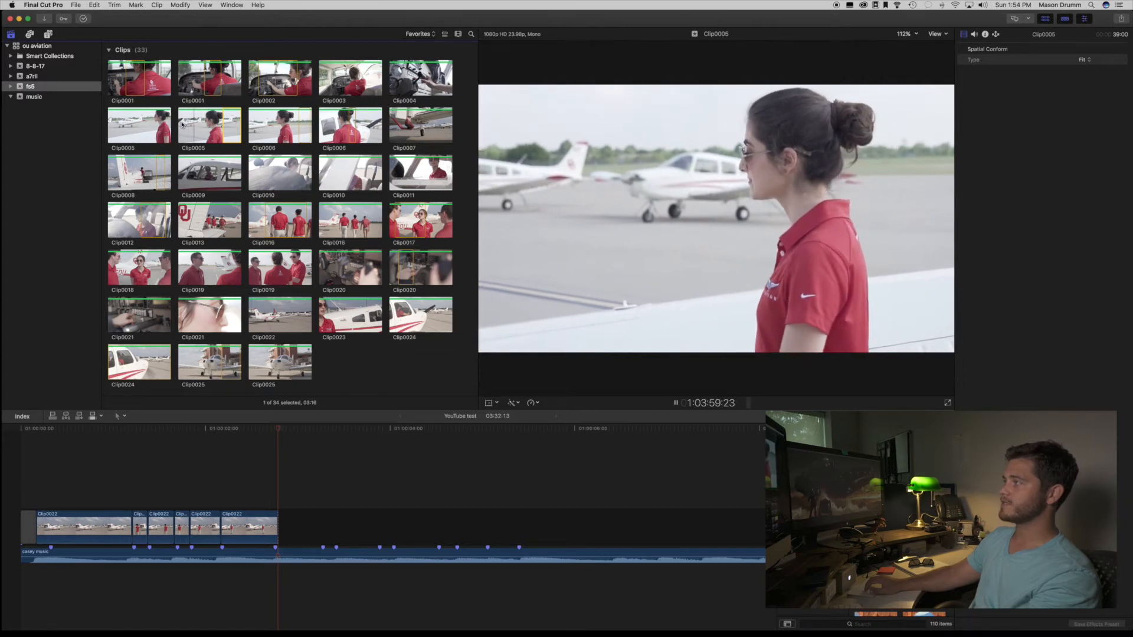
pyautogui.click(256, 135)
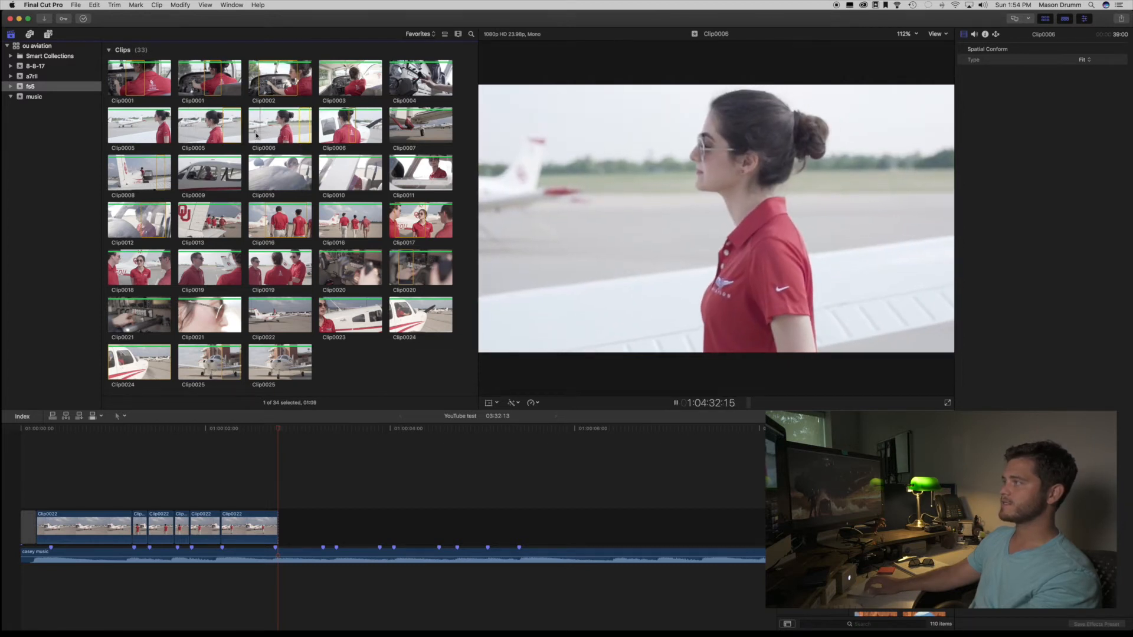
pyautogui.click(329, 137)
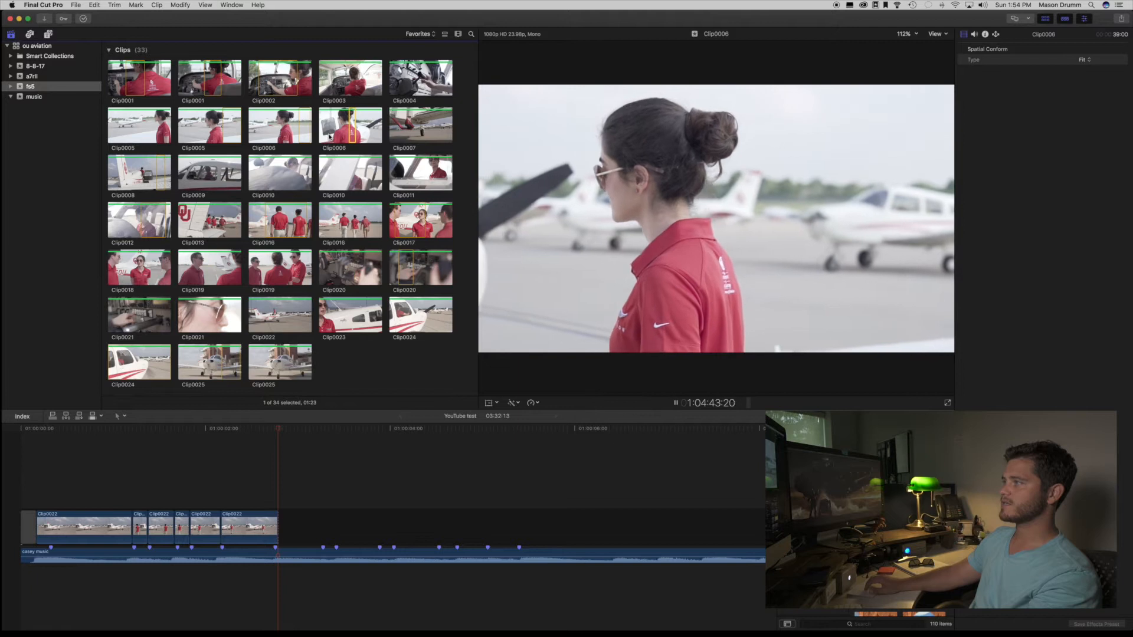
# Step: Append the second Clip0005 favorite range after the last Clip0022 segment and play across the join
pyautogui.click(230, 126)
pyautogui.moveTo(307, 366); pyautogui.dragTo(295, 525)
pyautogui.click(250, 491)
pyautogui.press('space')
# Step: Cut Clip0005 at the eighth beat marker and delete the part after the cut
pyautogui.press('super+4')
pyautogui.press('space')
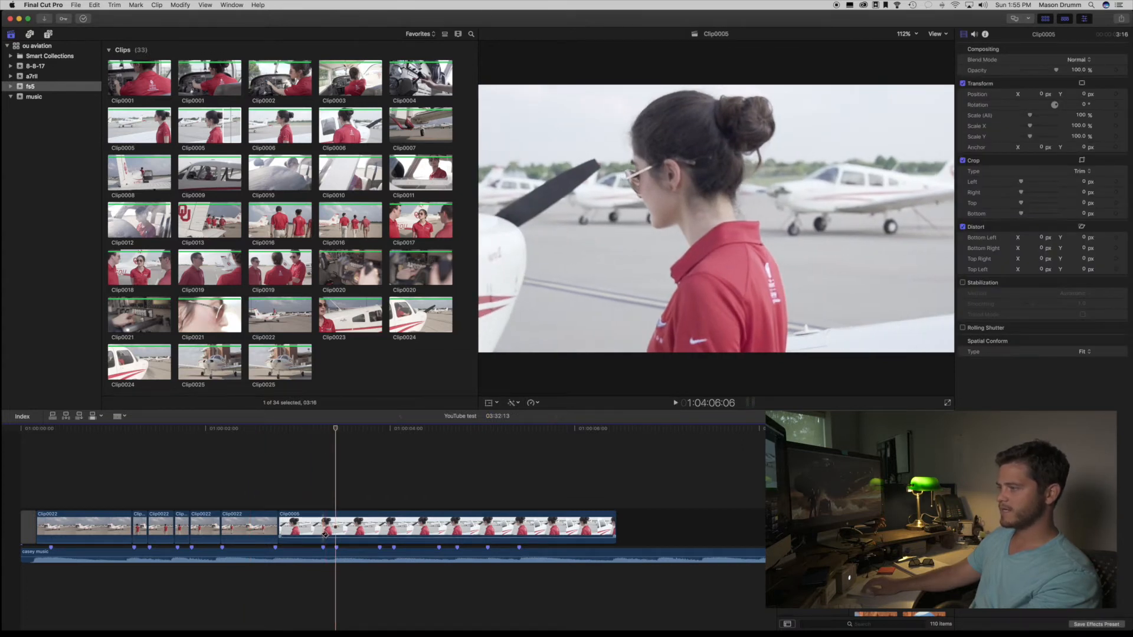
pyautogui.press('super+b')
pyautogui.click(347, 527)
pyautogui.press('Delete')
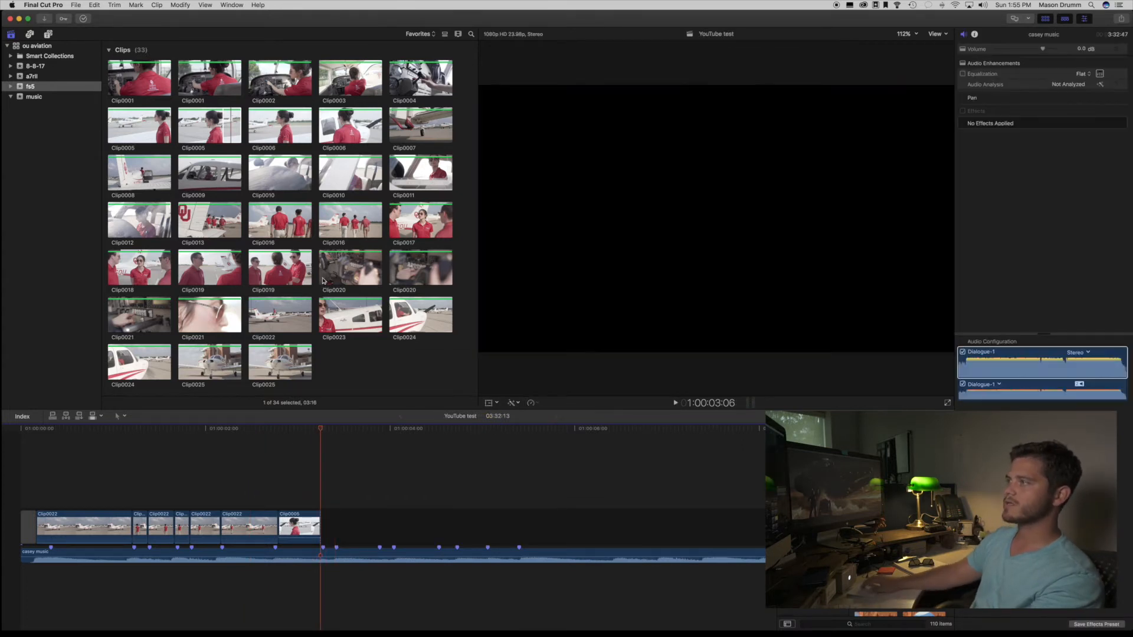
# Step: Preview the first Clip0006 favorite range and append it directly after Clip0005 in the timeline
pyautogui.click(293, 133)
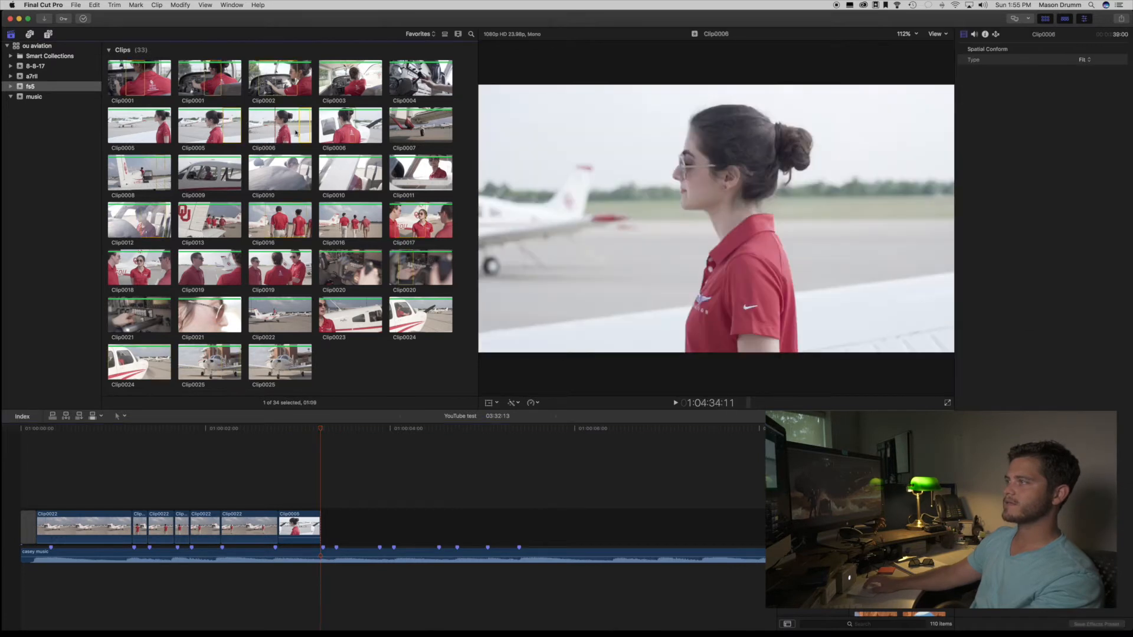
pyautogui.press('space')
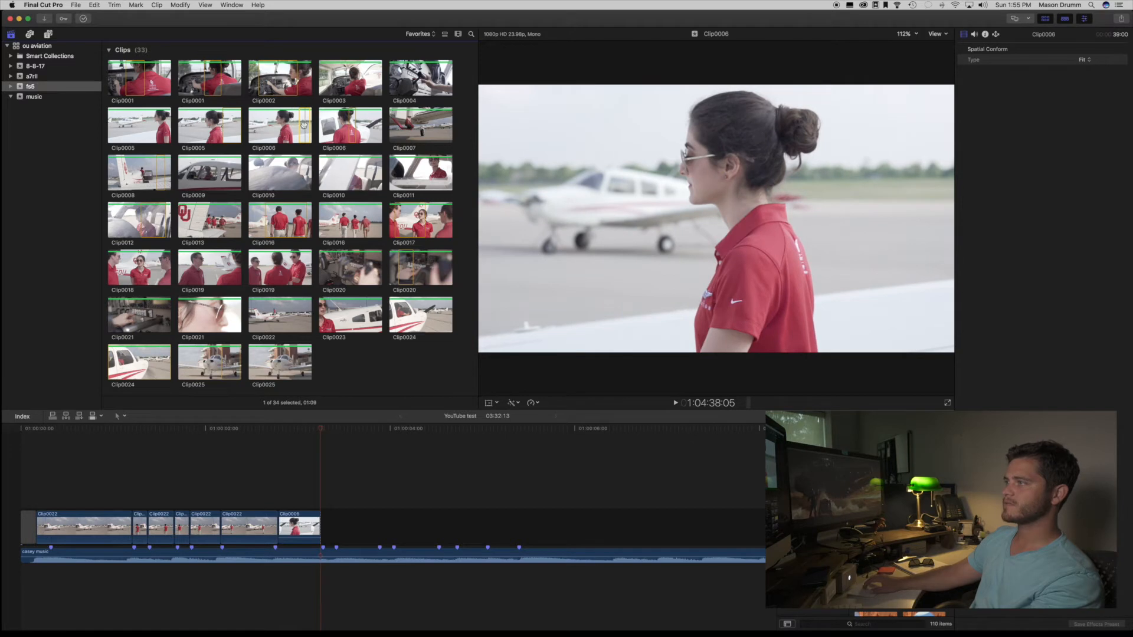
pyautogui.moveTo(360, 389); pyautogui.dragTo(322, 508)
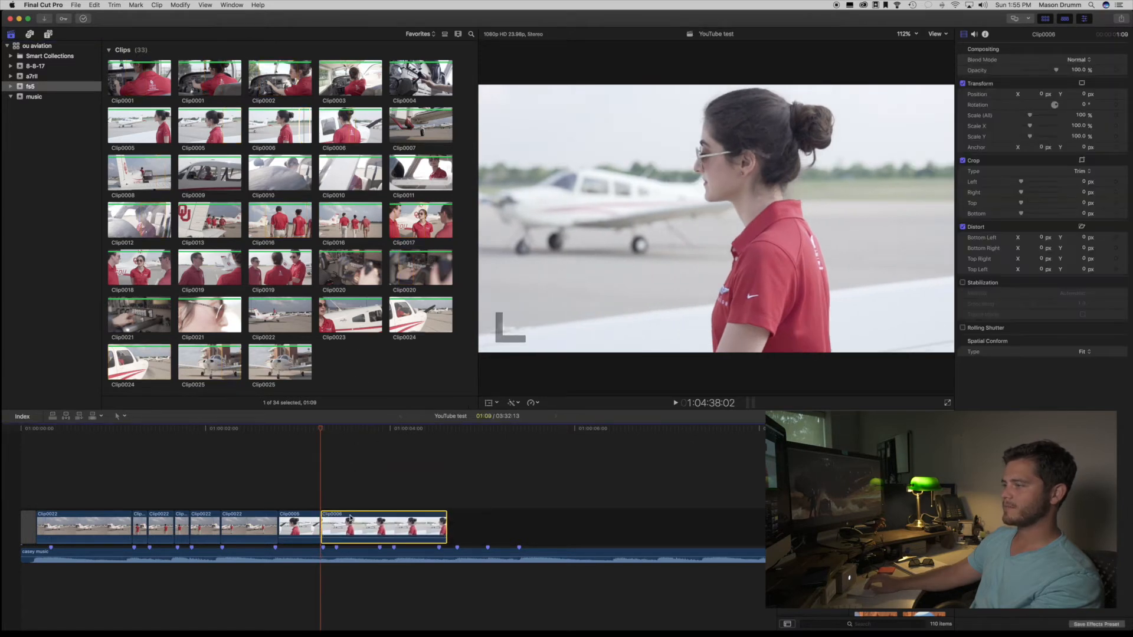
pyautogui.press('super+4')
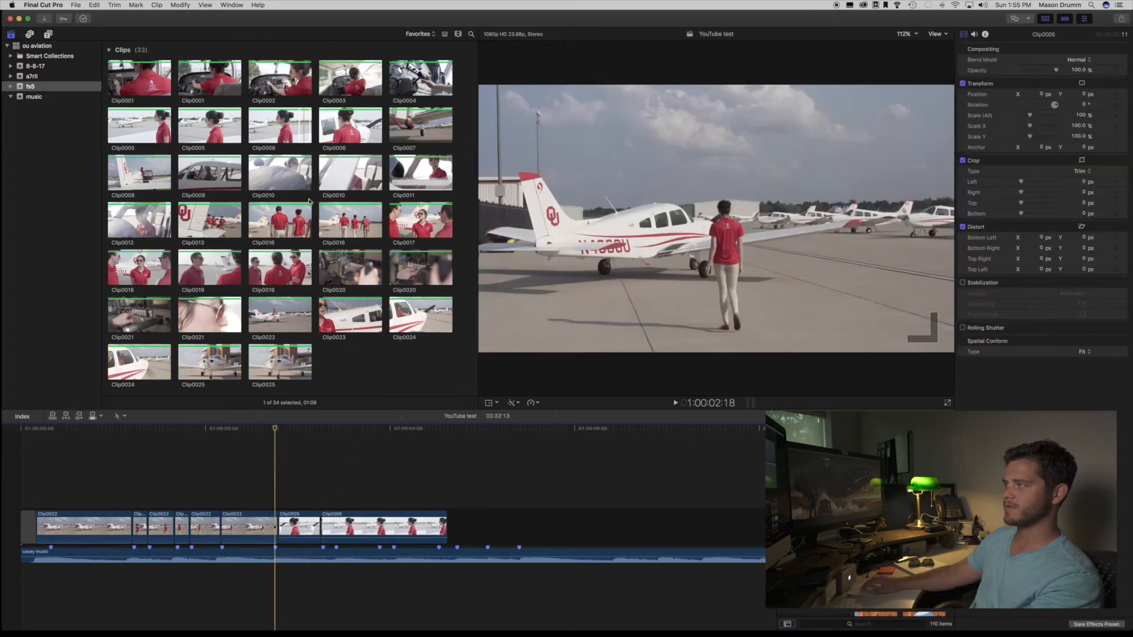
# Step: Review the first Clip0006 range and trim the end of its timeline segment to the eleventh beat marker
pyautogui.click(301, 128)
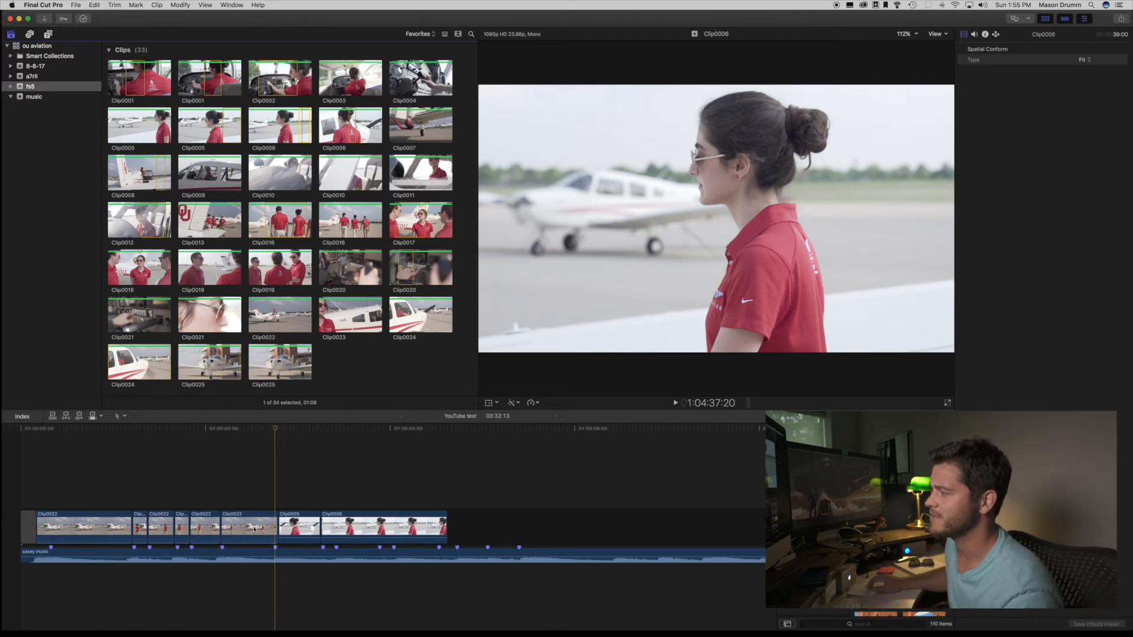
pyautogui.press('space')
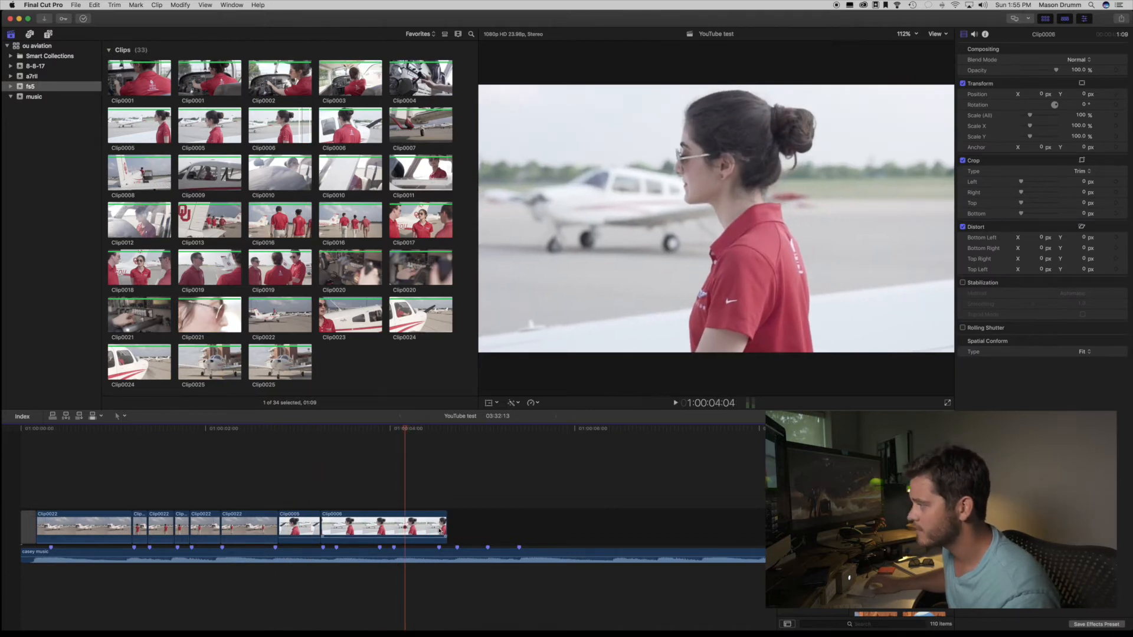
pyautogui.moveTo(445, 524); pyautogui.dragTo(392, 524)
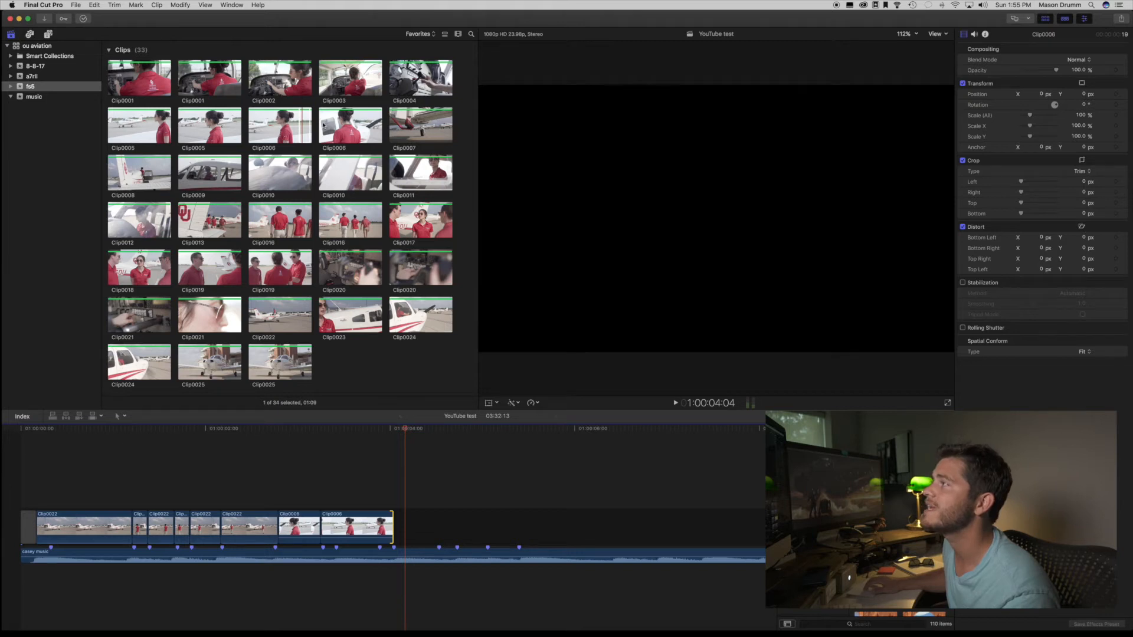
# Step: Preview the second Clip0006 favorite range and append it at the end of the timeline
pyautogui.click(299, 120)
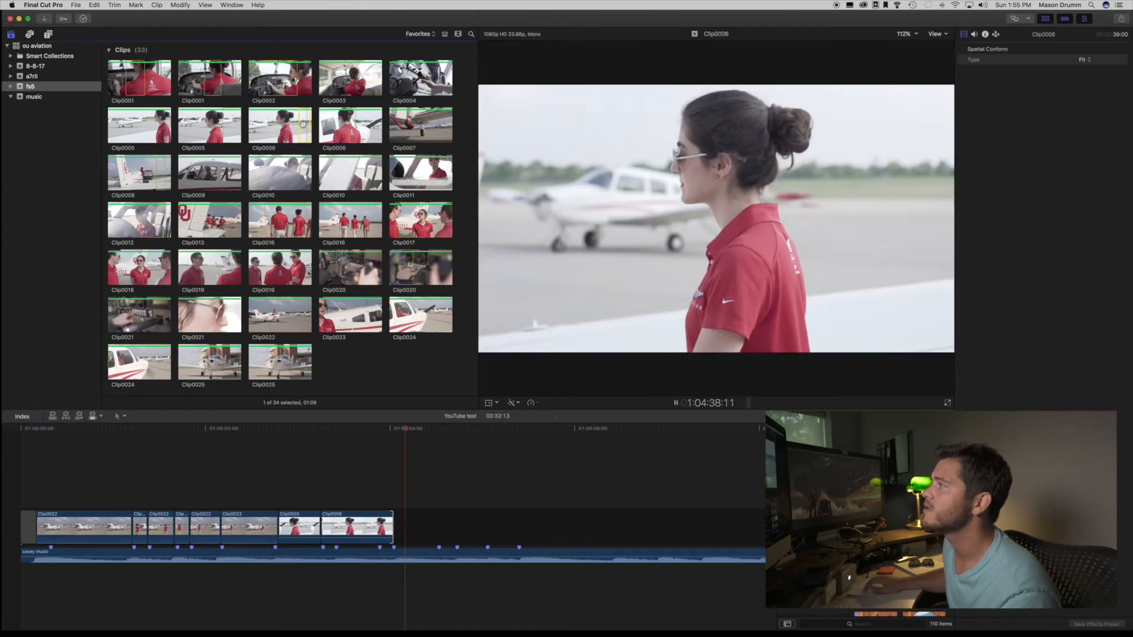
pyautogui.click(347, 129)
pyautogui.press('space')
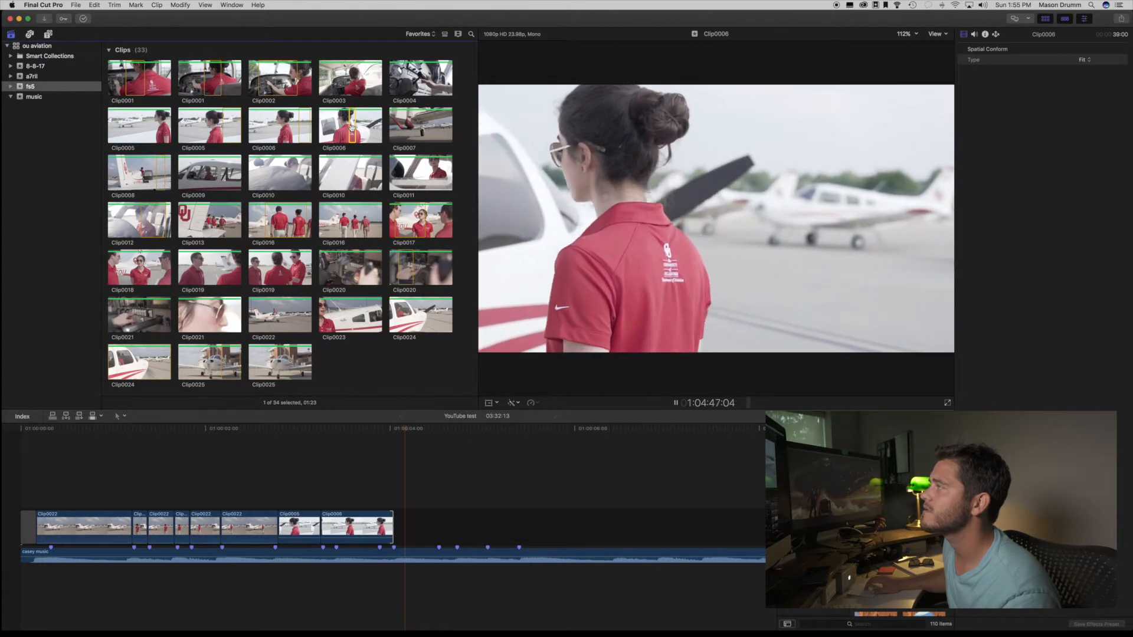
pyautogui.press('space')
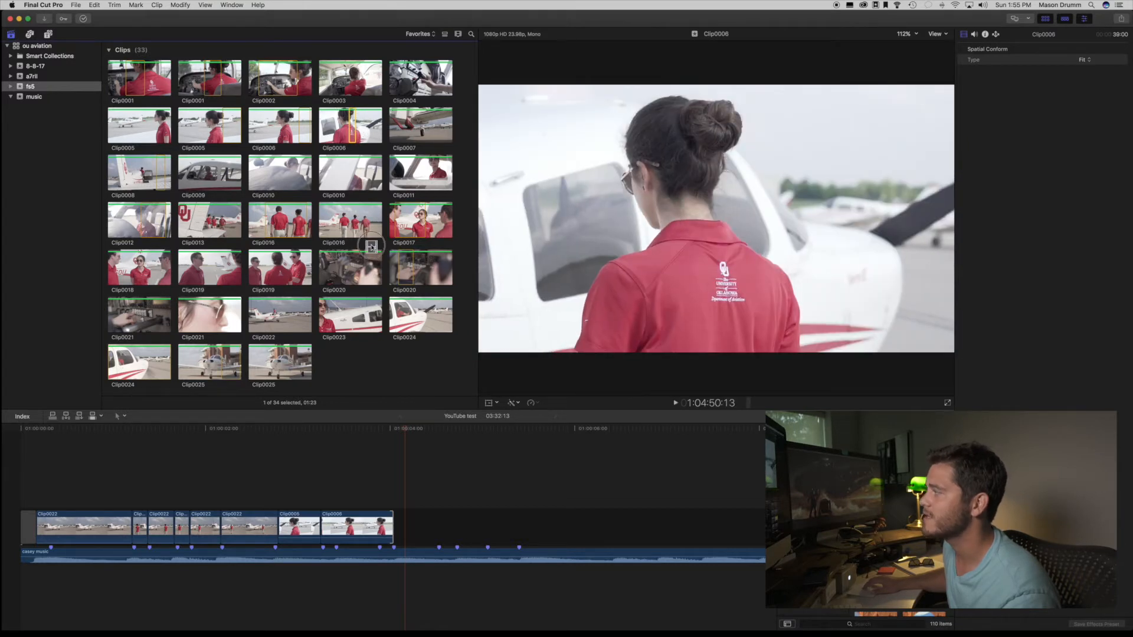
pyautogui.moveTo(416, 410); pyautogui.dragTo(425, 536)
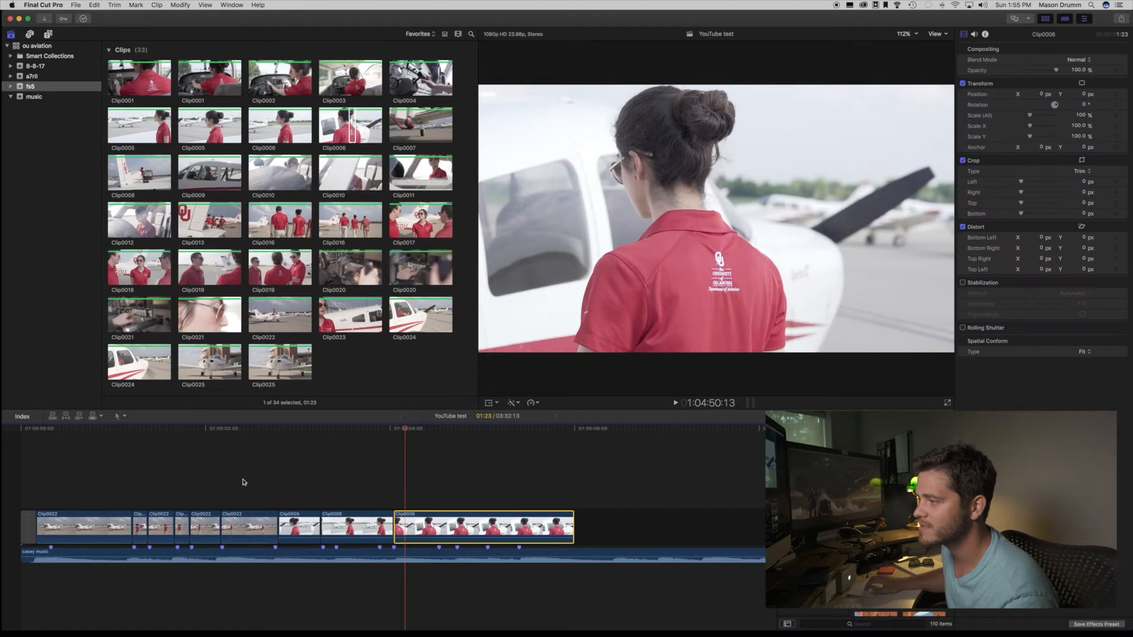
# Step: Play the edit from the start and trim the end of the last Clip0006 segment to the fifteenth beat marker
pyautogui.click(22, 483)
pyautogui.press('space')
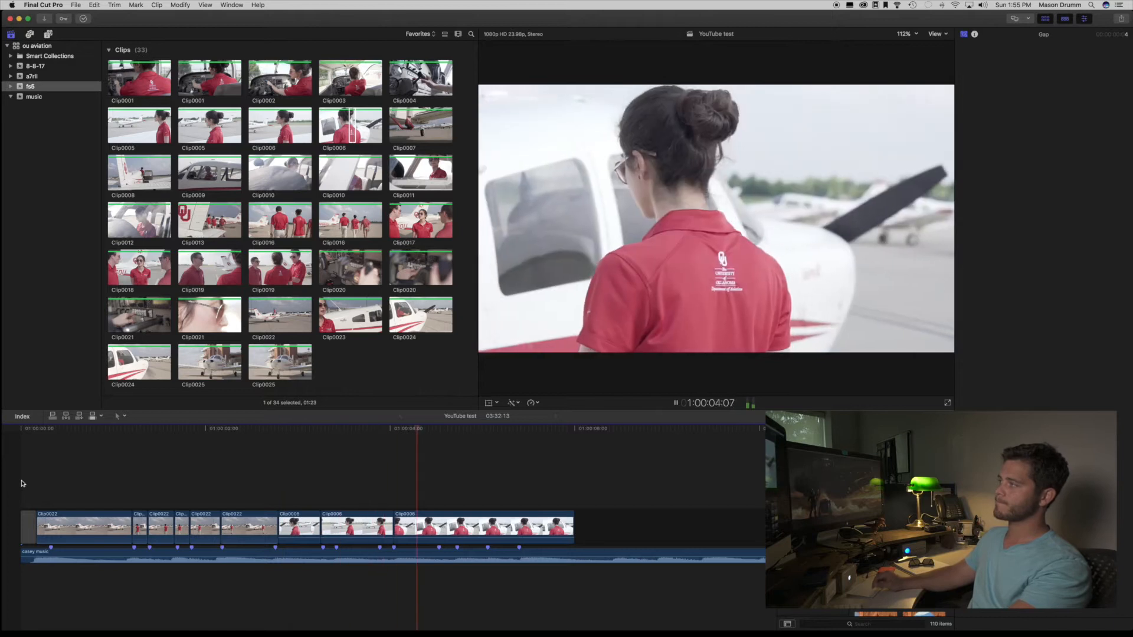
pyautogui.press('space')
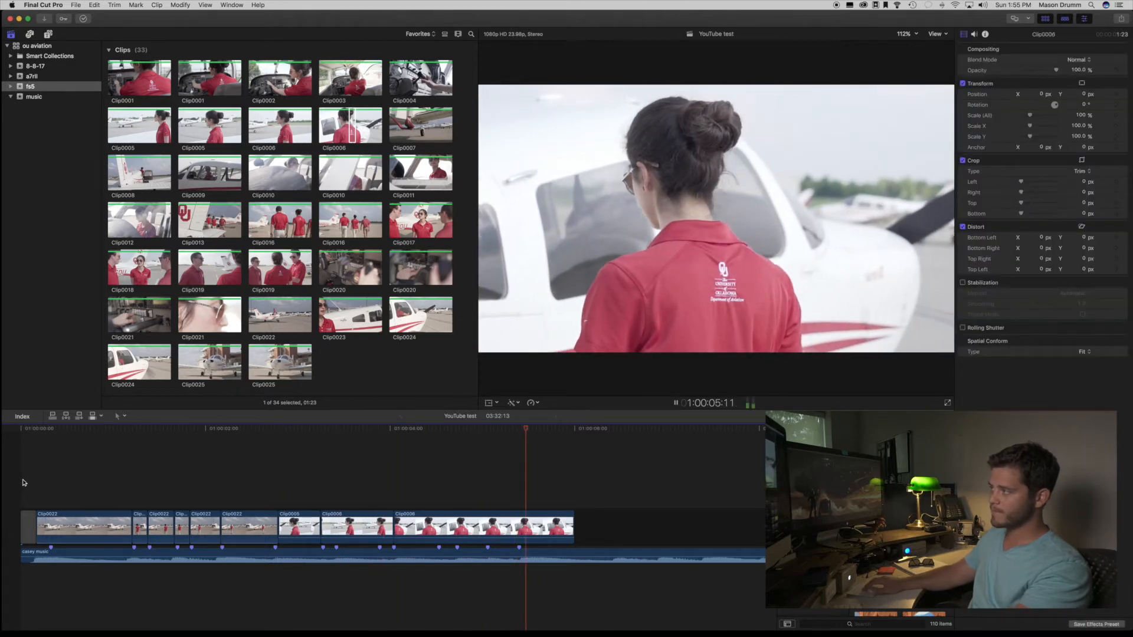
pyautogui.moveTo(572, 522); pyautogui.dragTo(518, 522)
# Step: Play the Clip0022-to-Clip0005 section, extend the end of Clip0005 to the ninth beat marker and replay it
pyautogui.hscroll(-4, 329, 511)
pyautogui.click(230, 497)
pyautogui.press('space')
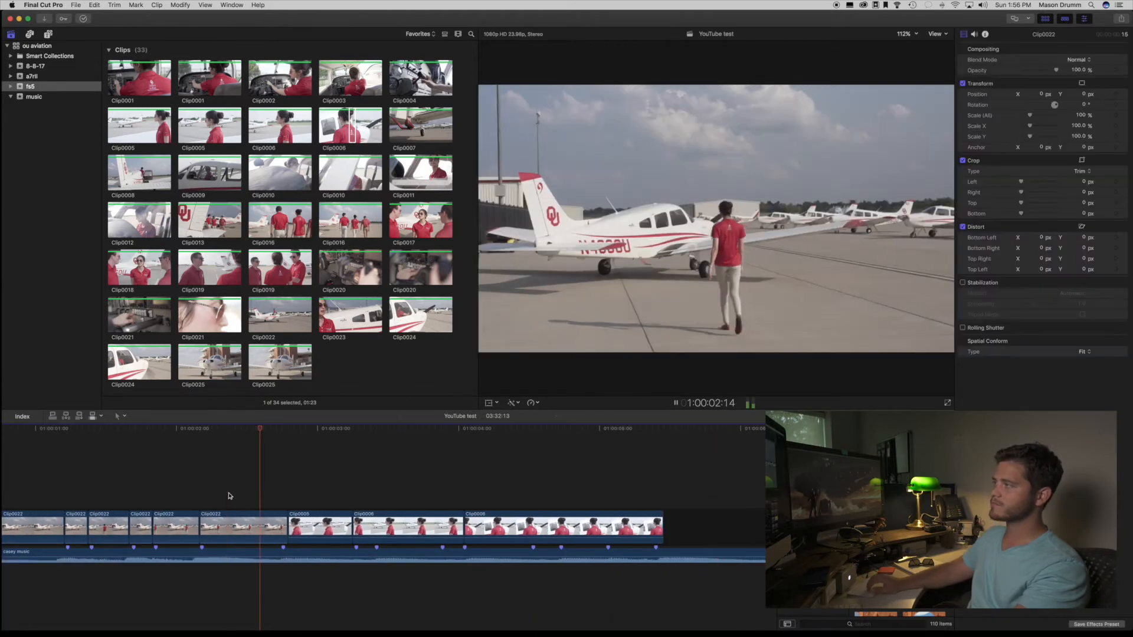
pyautogui.press('space')
pyautogui.click(329, 486)
pyautogui.press('space')
pyautogui.moveTo(351, 525); pyautogui.dragTo(376, 525)
pyautogui.press('space')
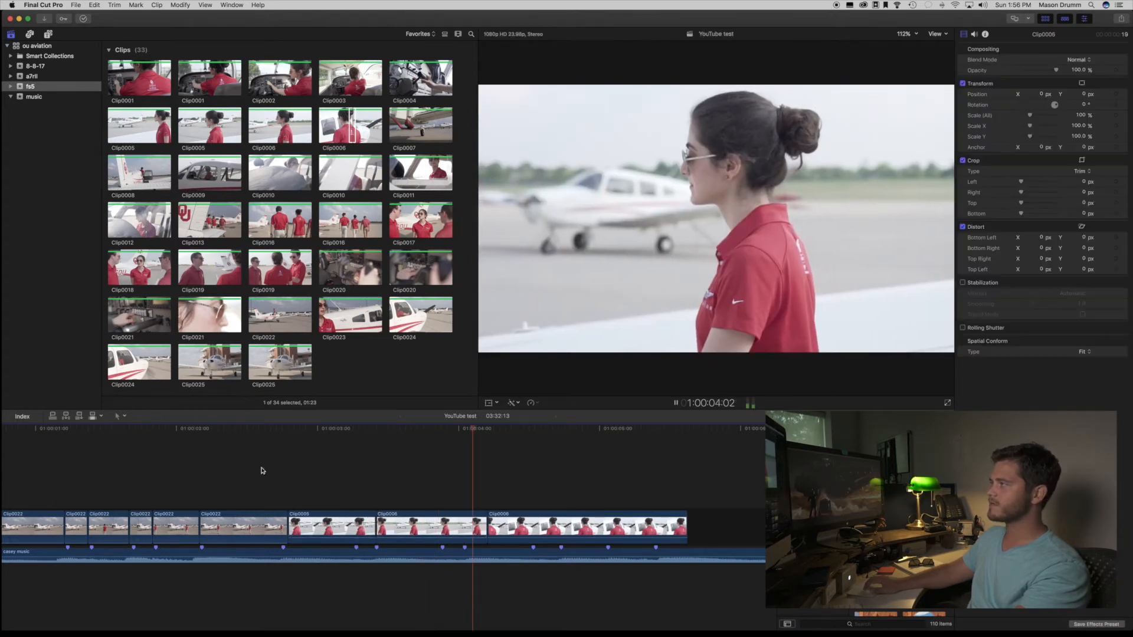
pyautogui.click(196, 454)
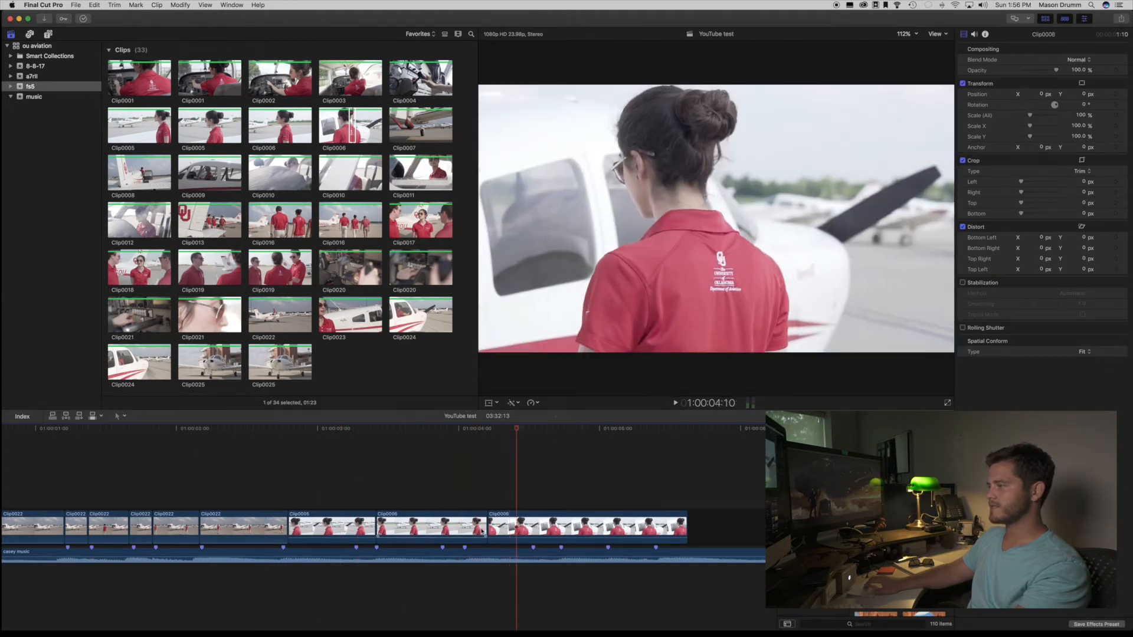
# Step: Try extending the first Clip0006 segment to the thirteenth beat marker and play the section against the music
pyautogui.moveTo(486, 527); pyautogui.dragTo(559, 525)
pyautogui.click(272, 484)
pyautogui.press('space')
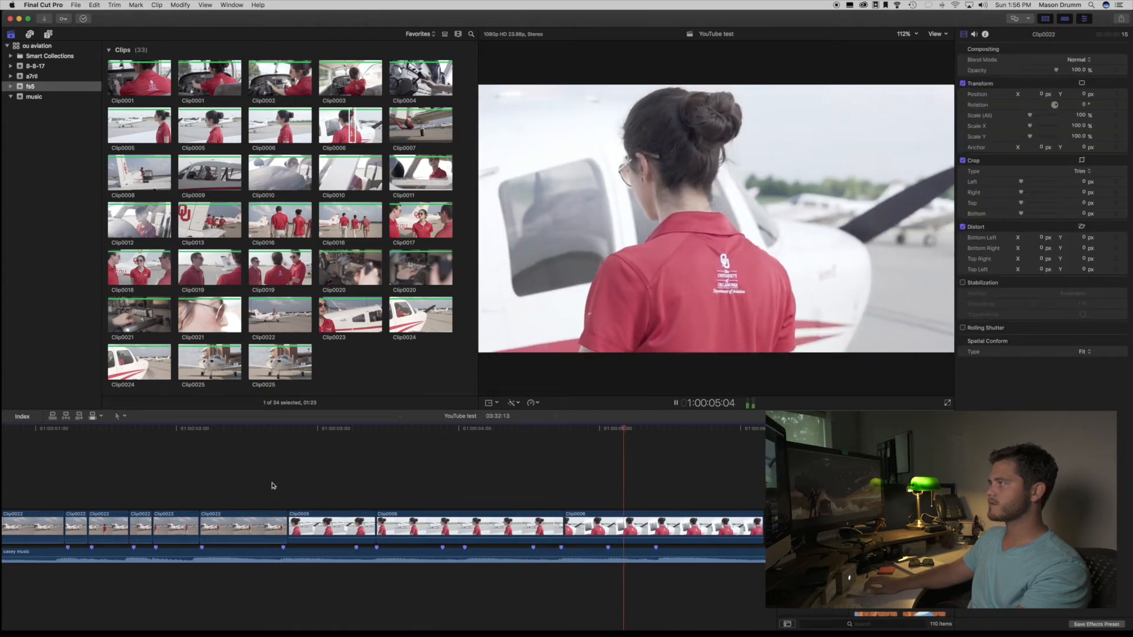
pyautogui.hscroll(3, 272, 485)
pyautogui.press('space')
pyautogui.click(338, 486)
pyautogui.press('space')
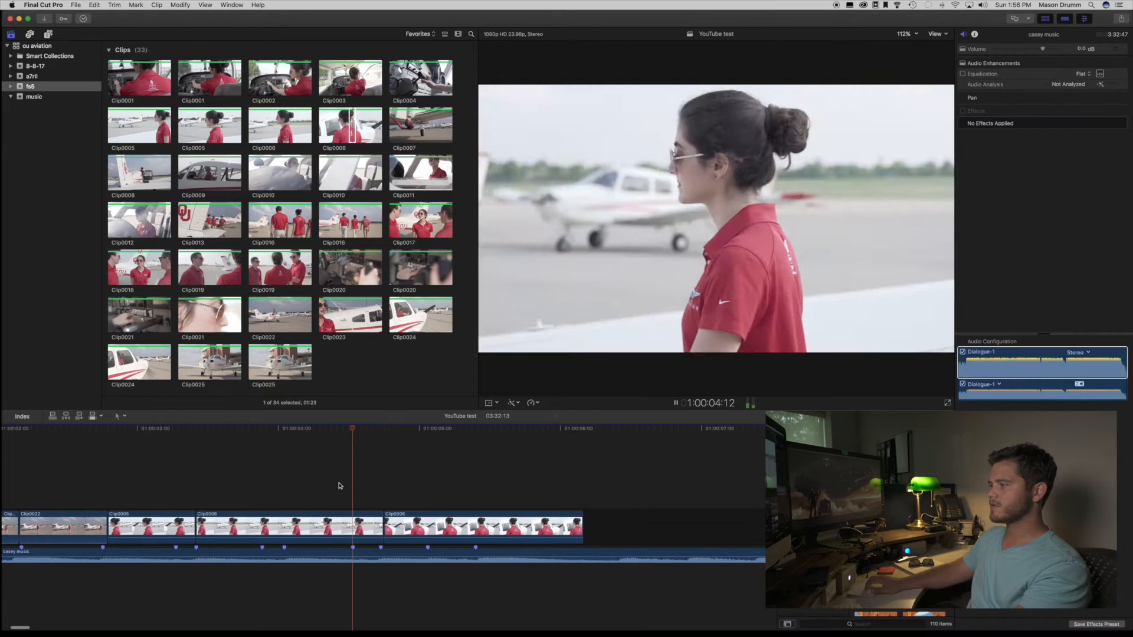
# Step: Trim the end of the first Clip0006 segment back to the eleventh beat marker and play the section
pyautogui.moveTo(380, 519); pyautogui.dragTo(284, 522)
pyautogui.click(135, 473)
pyautogui.press('space')
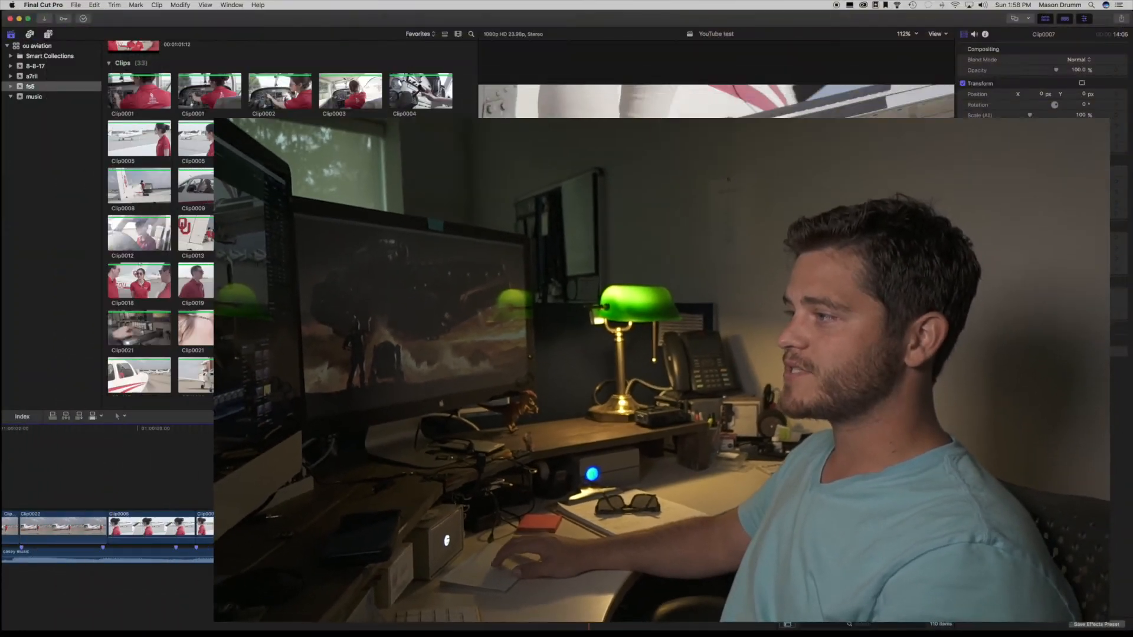
# Step: Play through the Clip0007 footage and add a beat marker to the casey music track at about 10:15
pyautogui.press('space')
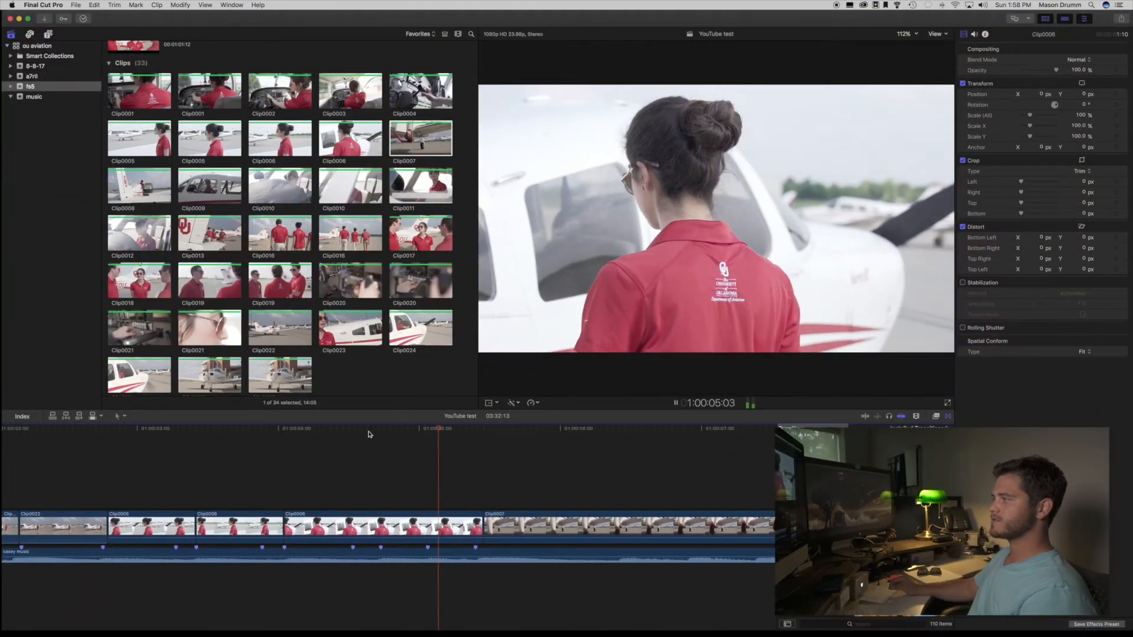
pyautogui.hscroll(3, 369, 434)
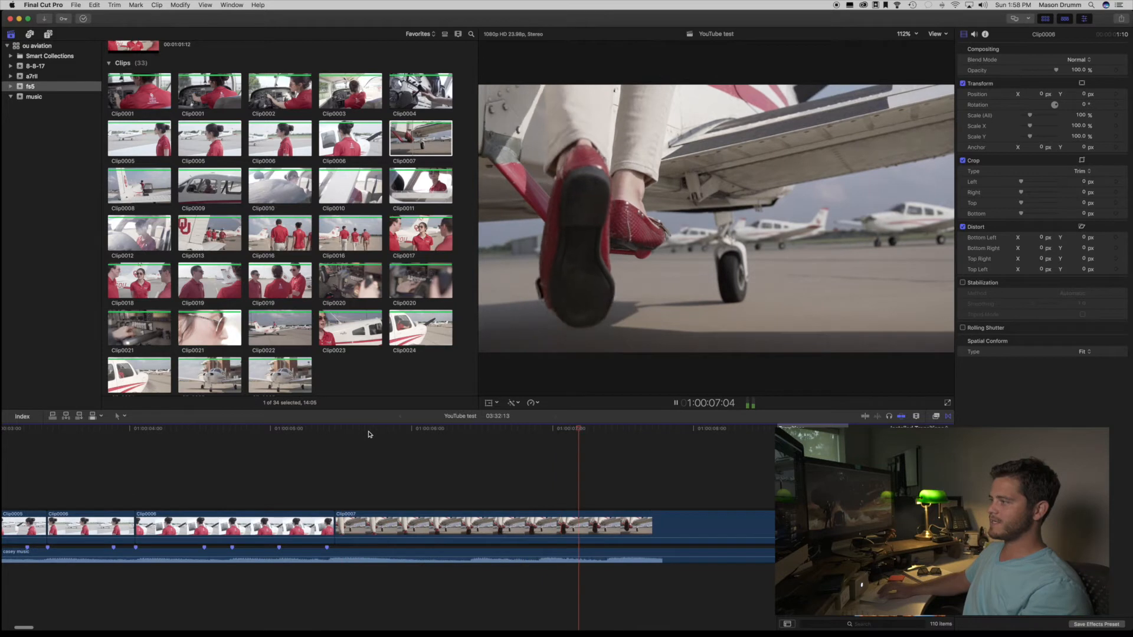
pyautogui.press('super+minus')
pyautogui.hscroll(1, 368, 435)
pyautogui.press('super+minus')
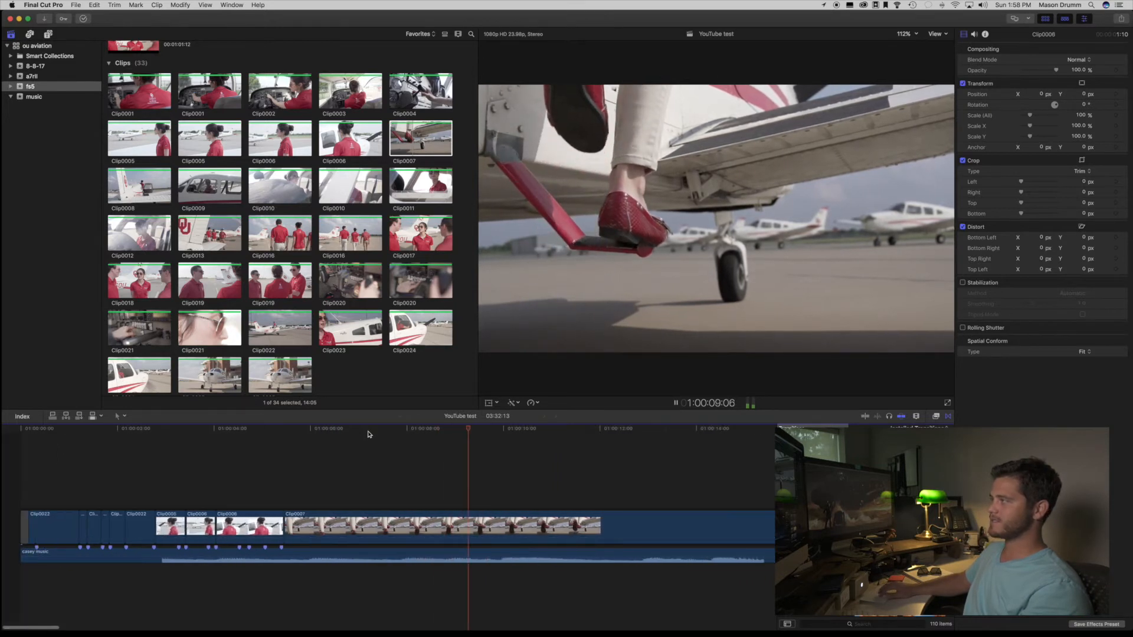
pyautogui.press('space')
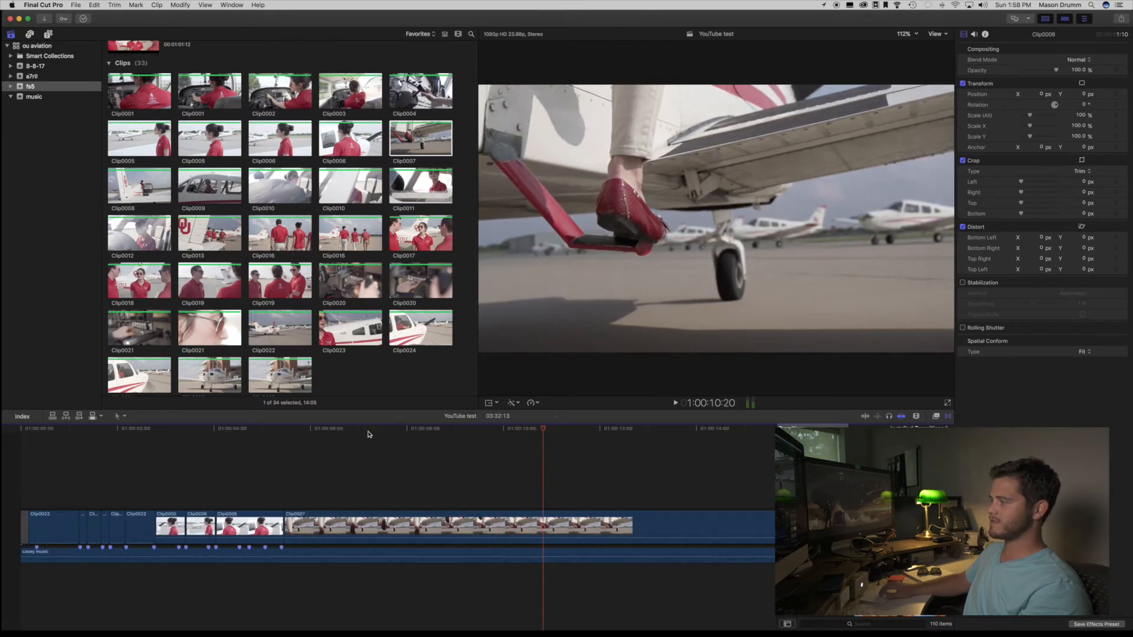
pyautogui.click(481, 570)
pyautogui.press('space')
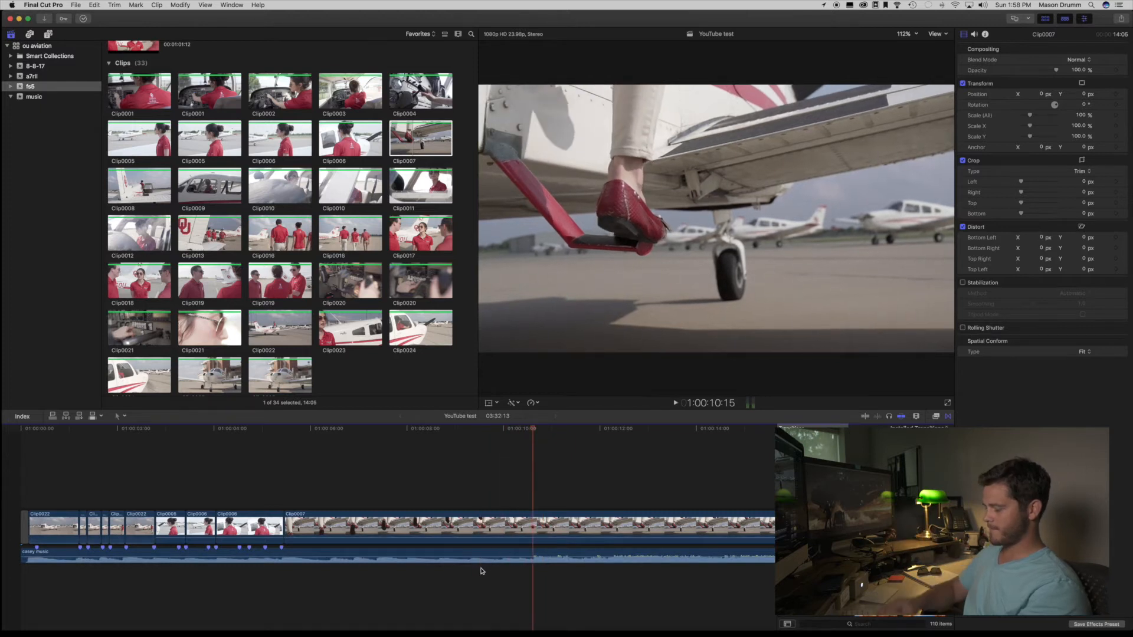
pyautogui.click(531, 555)
# Step: Replay from the last Clip0006 segment through Clip0007 to check the footage against the new beat marker
pyautogui.click(260, 487)
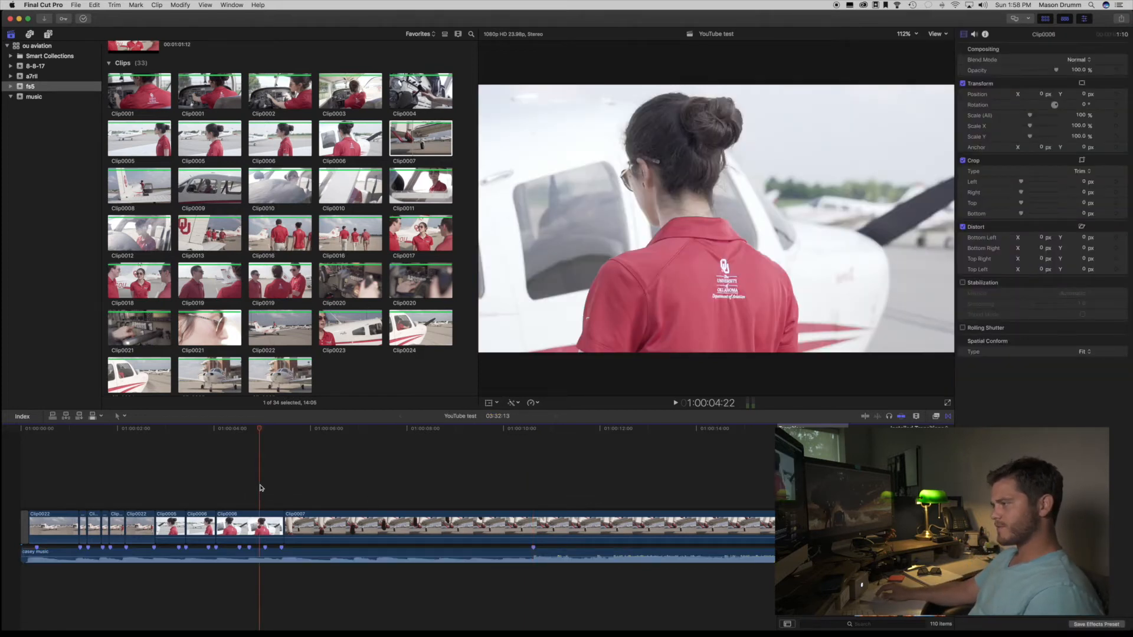
pyautogui.press('space')
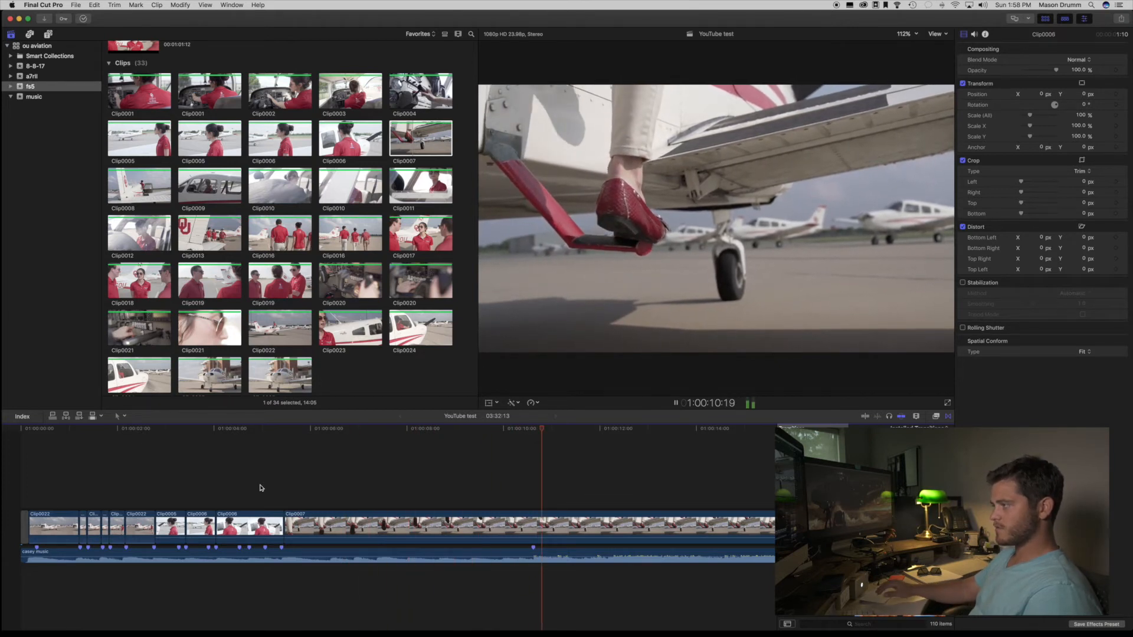
pyautogui.click(269, 489)
pyautogui.press('space')
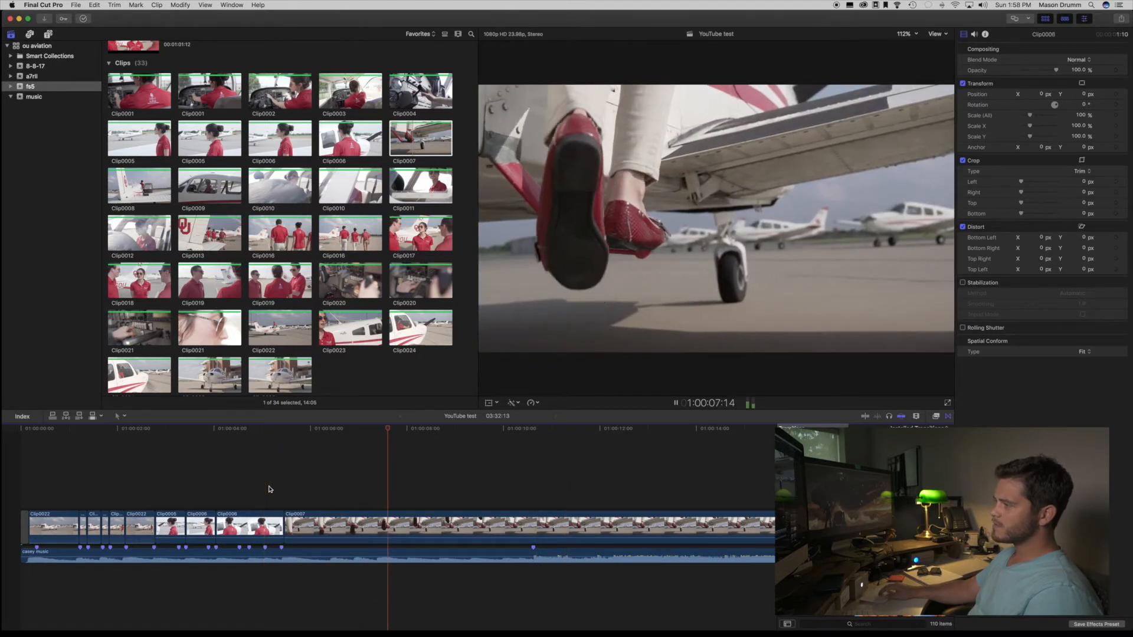
# Step: Play through Clip0007 in the timeline, split it during the foot-on-step footage and delete its opening section
pyautogui.hscroll(5, 398, 527)
pyautogui.press('super+minus')
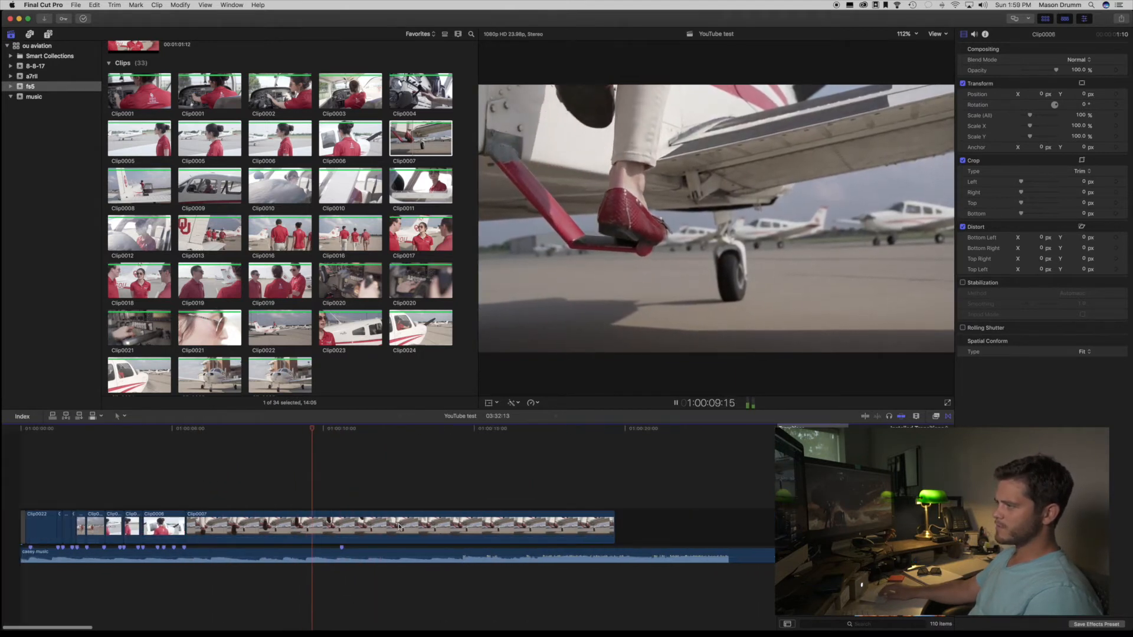
pyautogui.press('space')
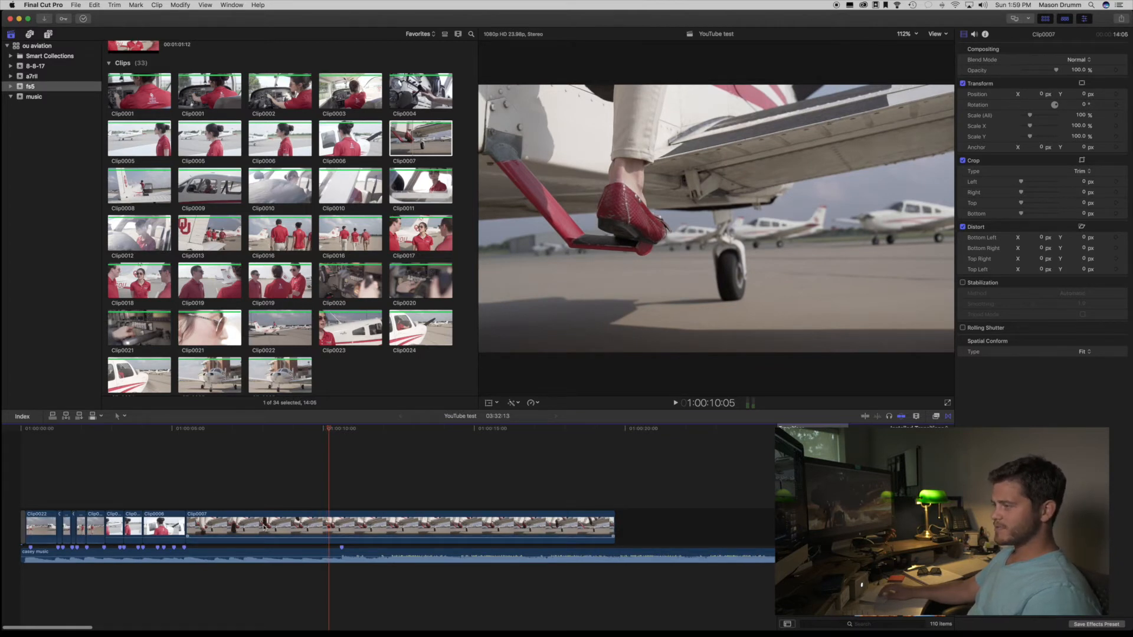
pyautogui.press('b')
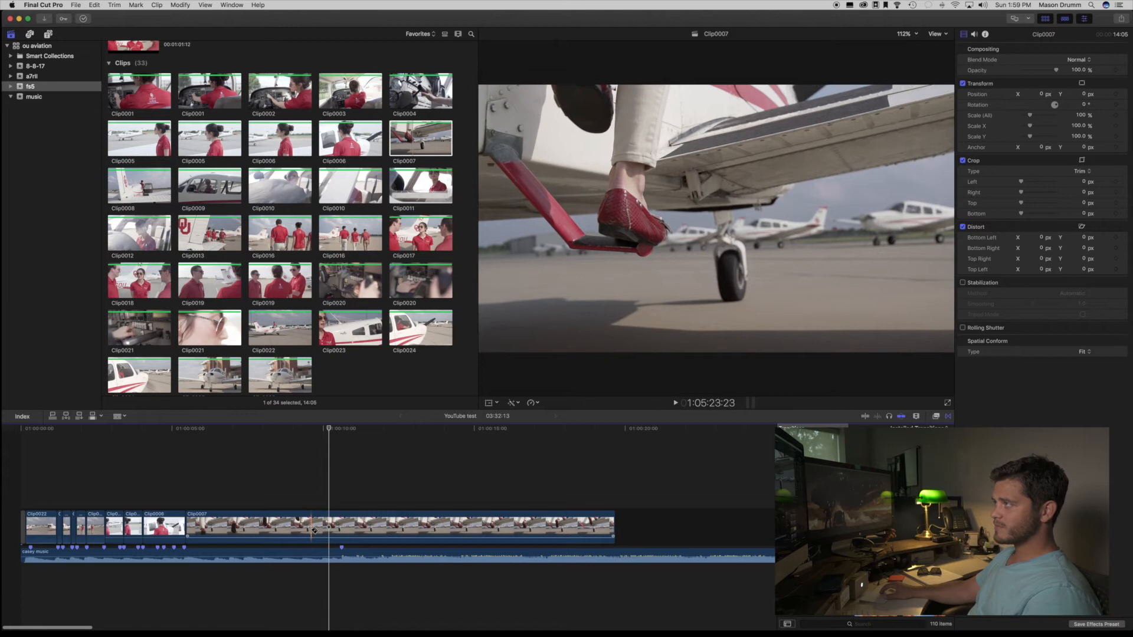
pyautogui.press('a')
pyautogui.click(315, 529)
pyautogui.press('BackSpace')
# Step: Play the shortened Clip0007, split it where the second foot lifts and delete the part before the cut
pyautogui.click(138, 502)
pyautogui.press('space')
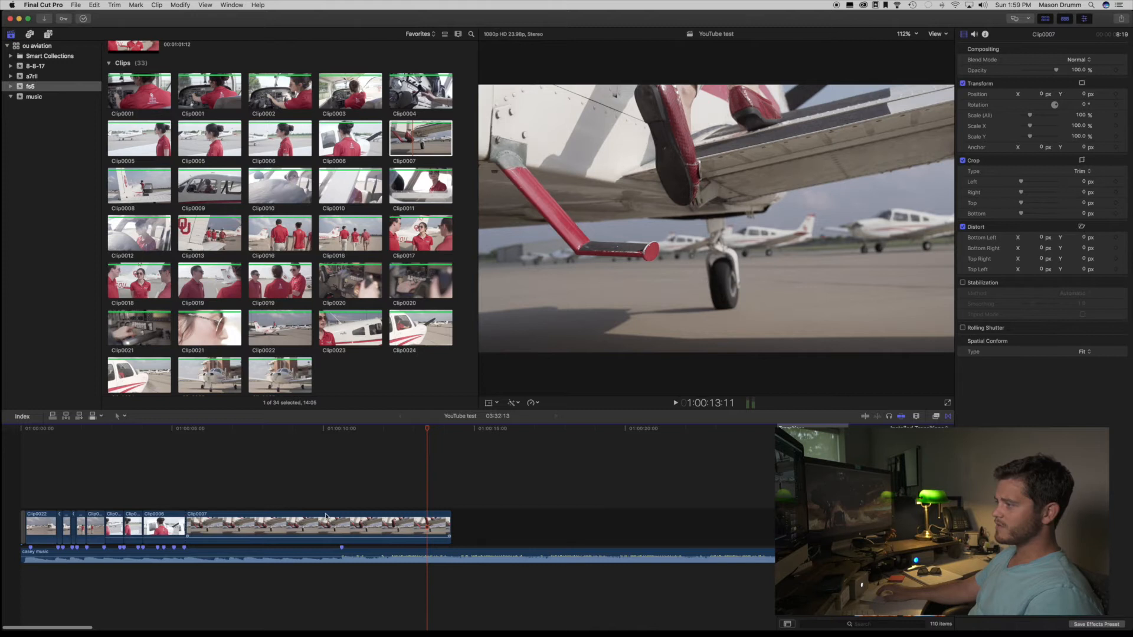
pyautogui.click(295, 502)
pyautogui.press('space')
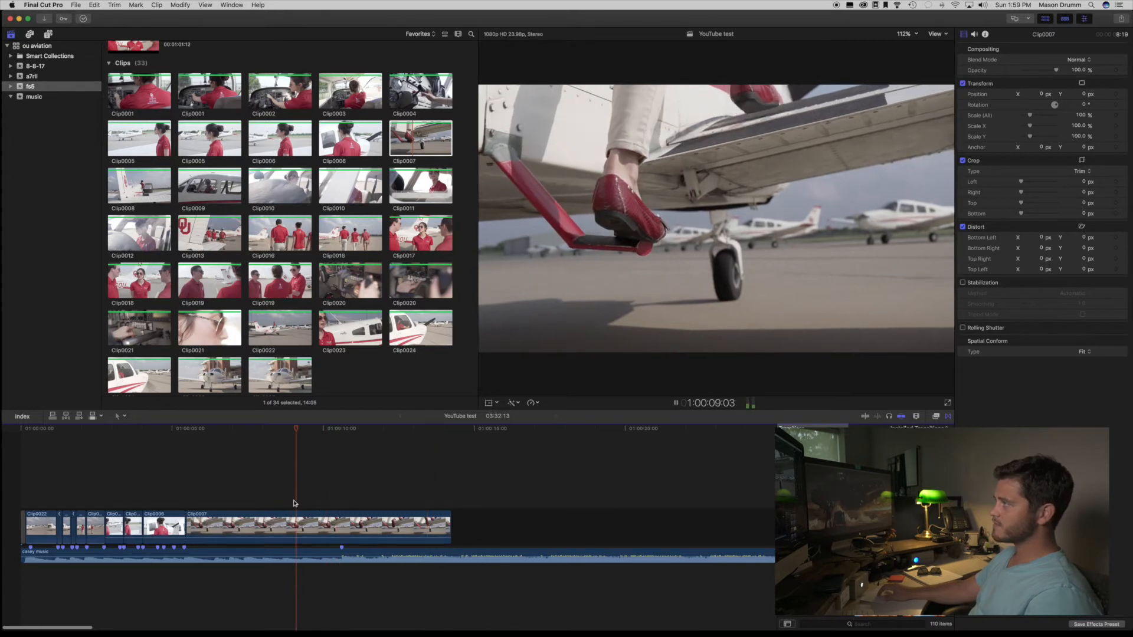
pyautogui.press('b')
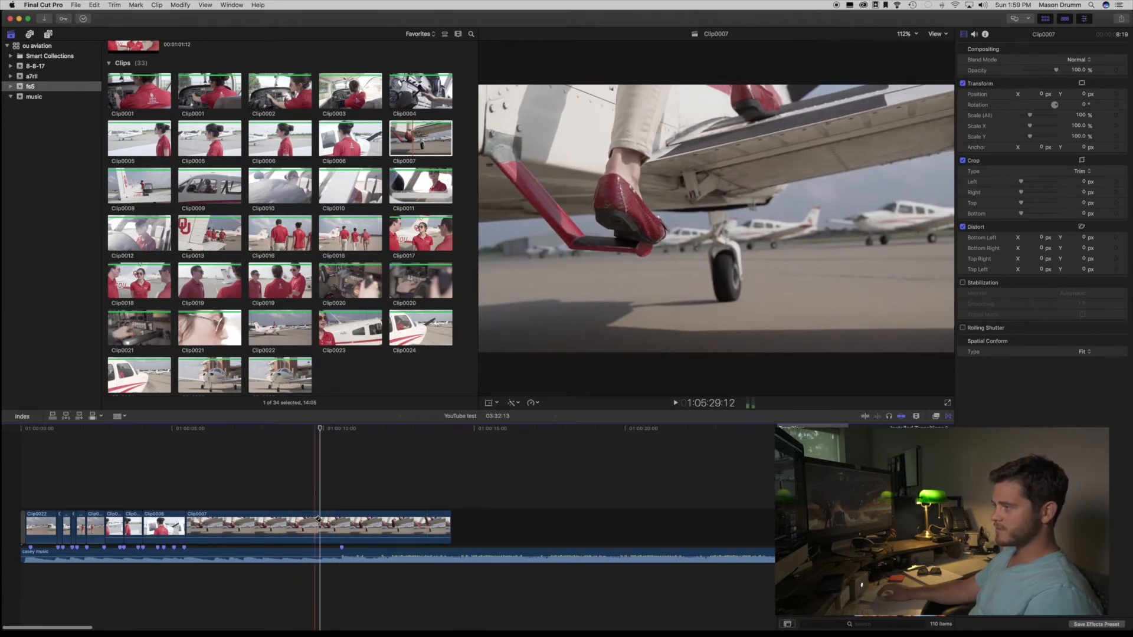
pyautogui.press('Delete')
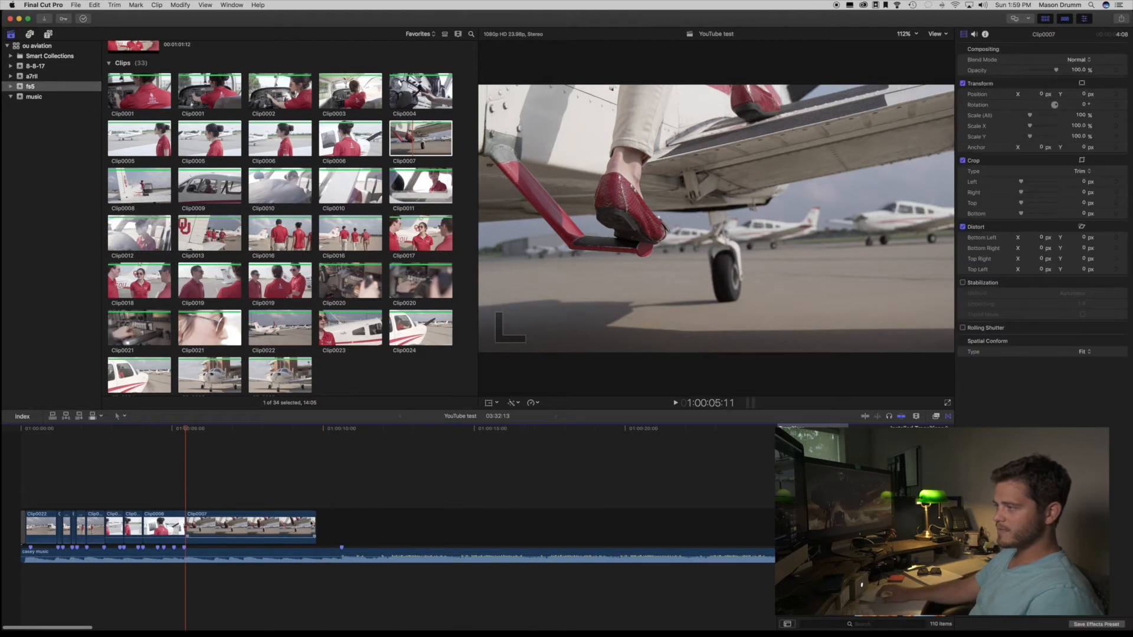
# Step: Extend the start of Clip0007 until its end meets the beat marker at about 10:15, and play the result
pyautogui.moveTo(190, 522); pyautogui.dragTo(161, 521)
pyautogui.click(132, 486)
pyautogui.press('space')
pyautogui.press('super+4')
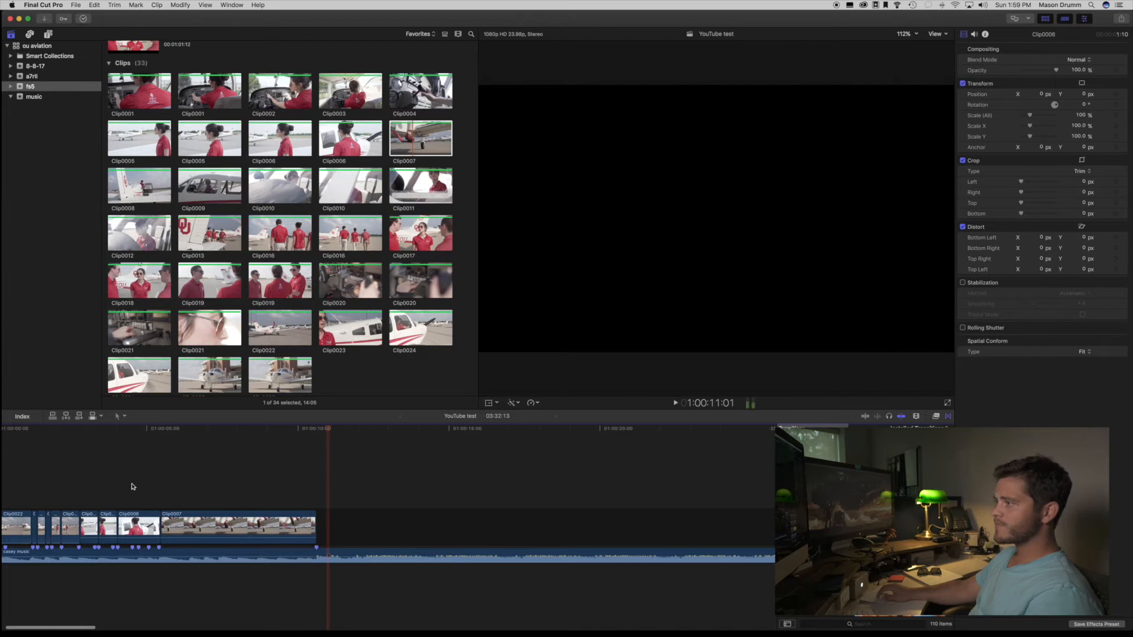
pyautogui.press('space')
pyautogui.hscroll(-2, 157, 515)
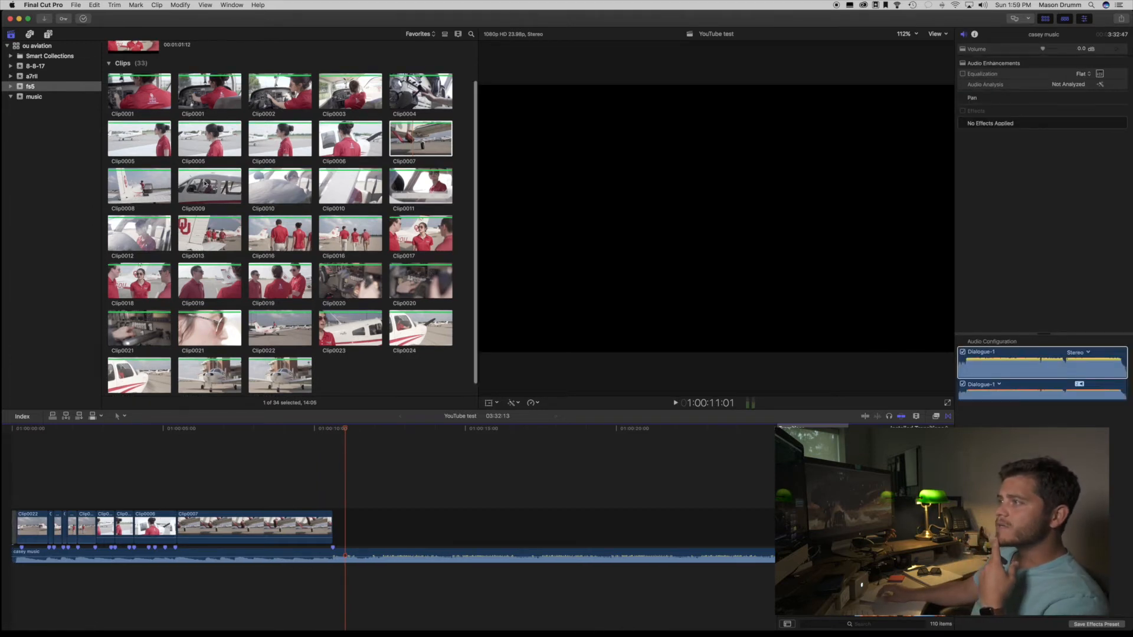
# Step: Preview the Clip0008 favorite and both Clip0010 favorites in the fs5 event
pyautogui.click(133, 190)
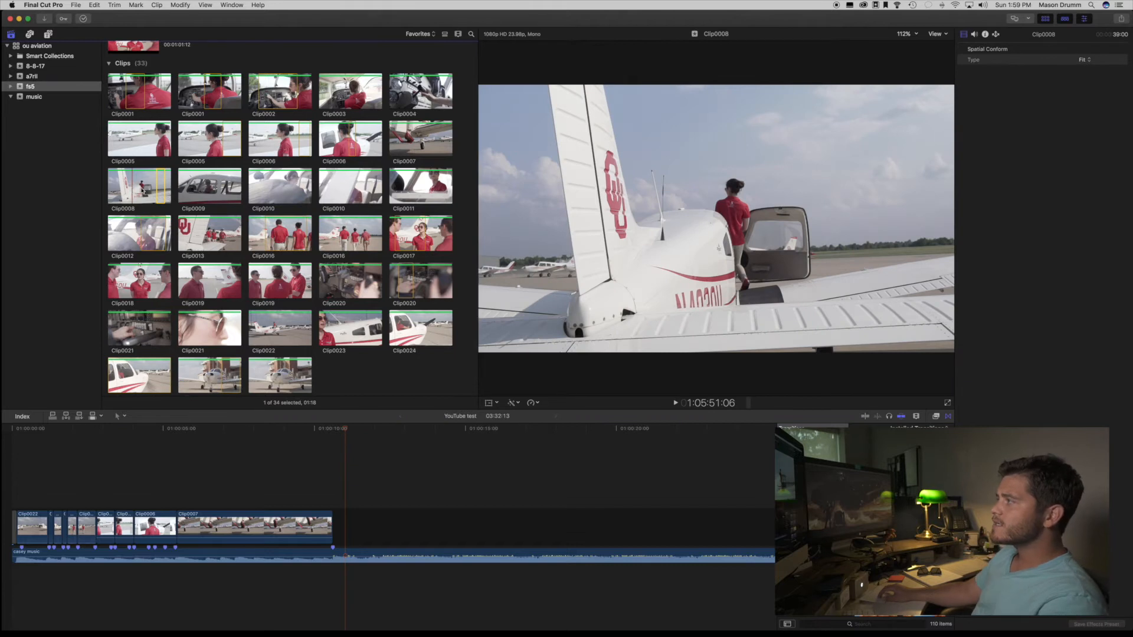
pyautogui.press('space')
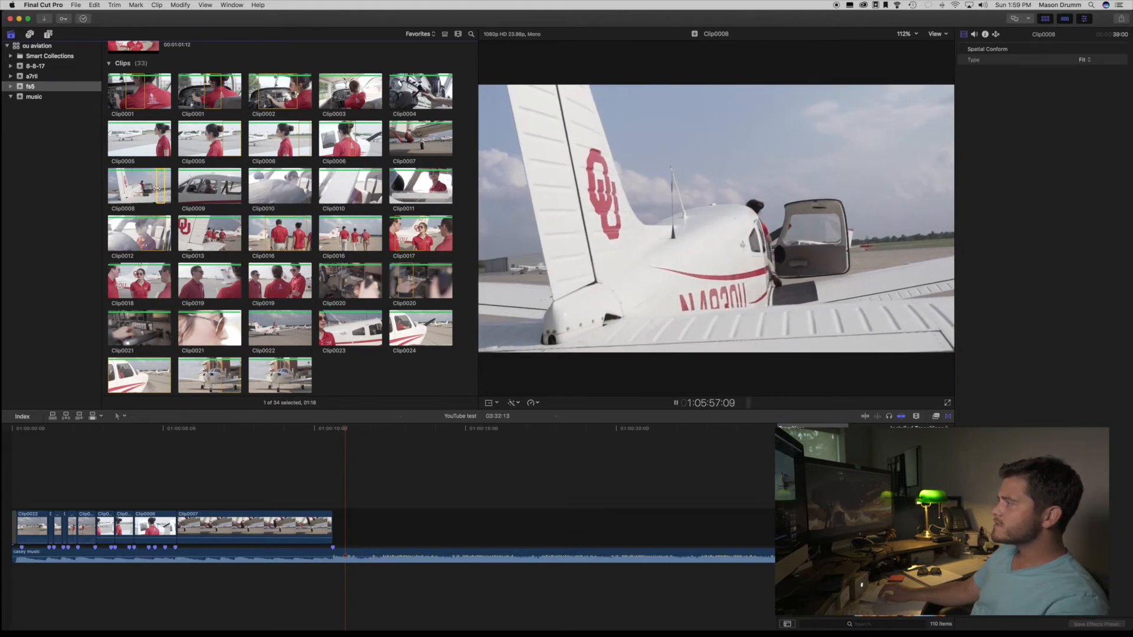
pyautogui.click(162, 486)
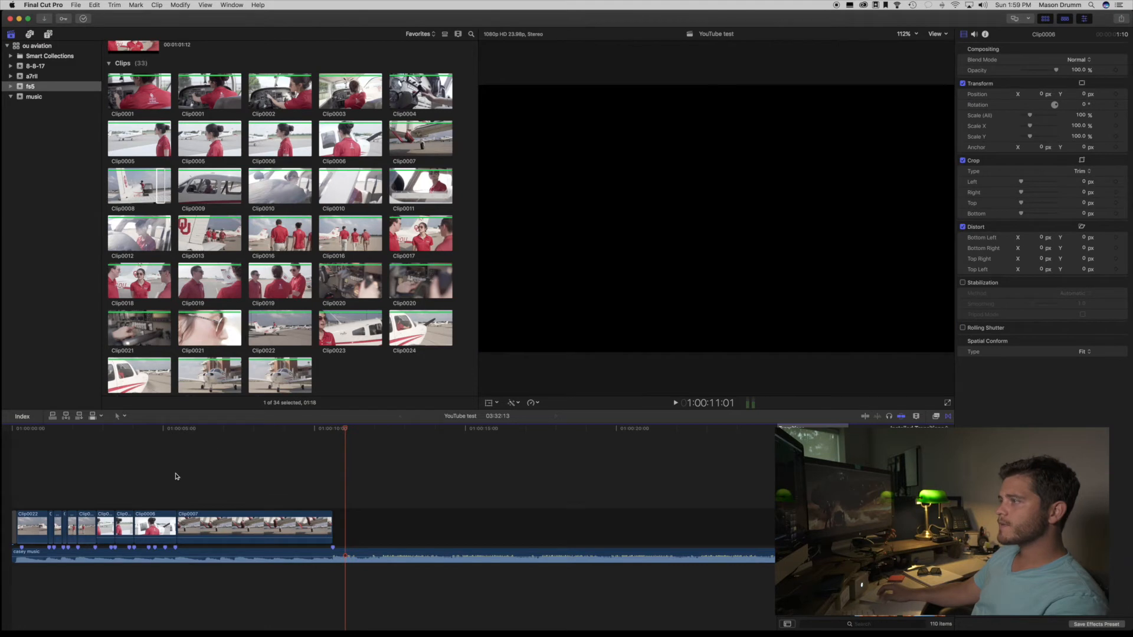
pyautogui.scroll(1, 197, 227)
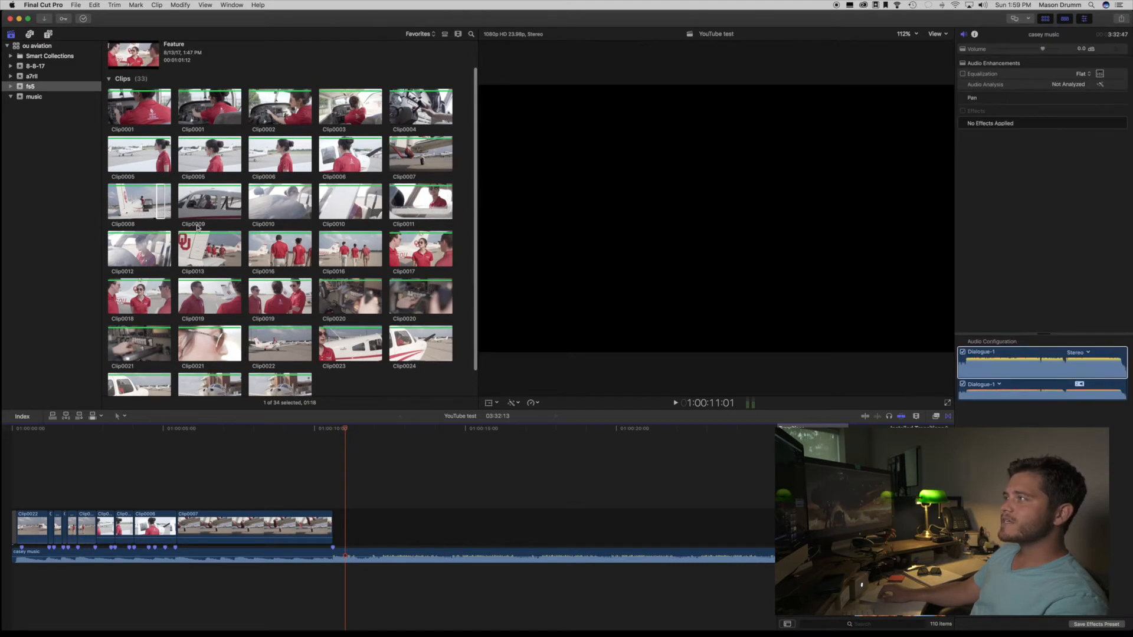
pyautogui.click(367, 211)
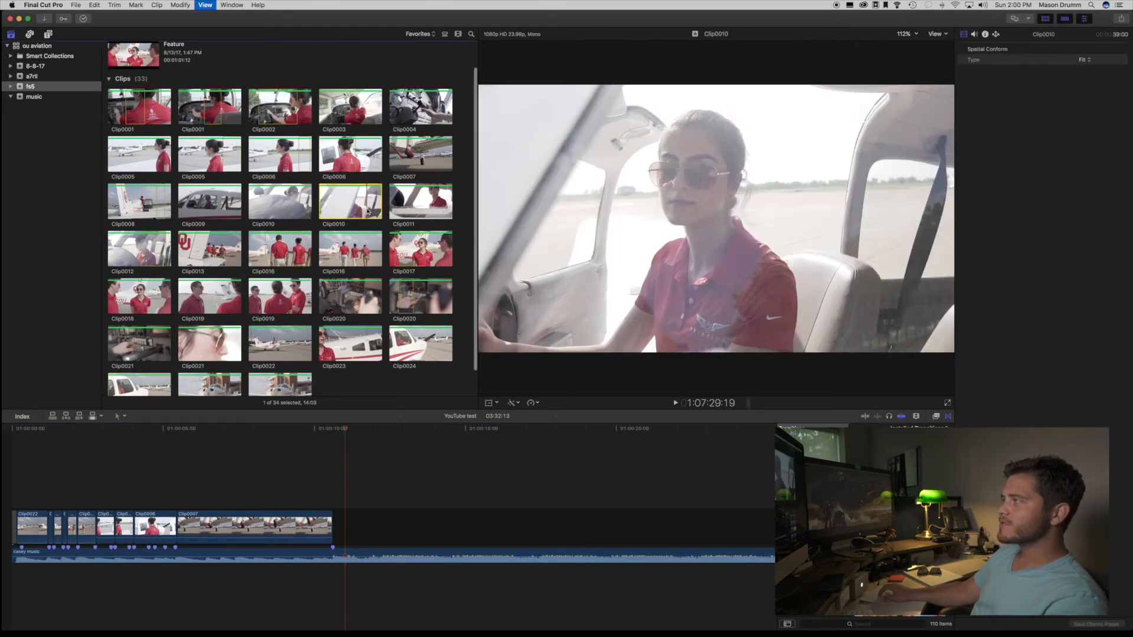
pyautogui.press('space')
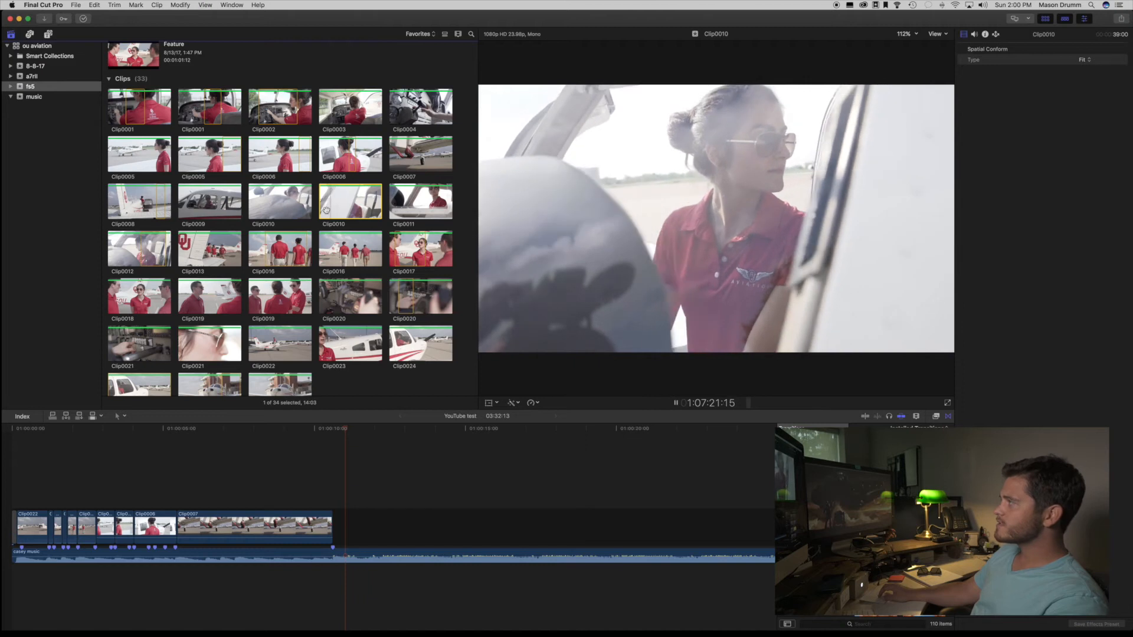
pyautogui.click(261, 213)
pyautogui.press('space')
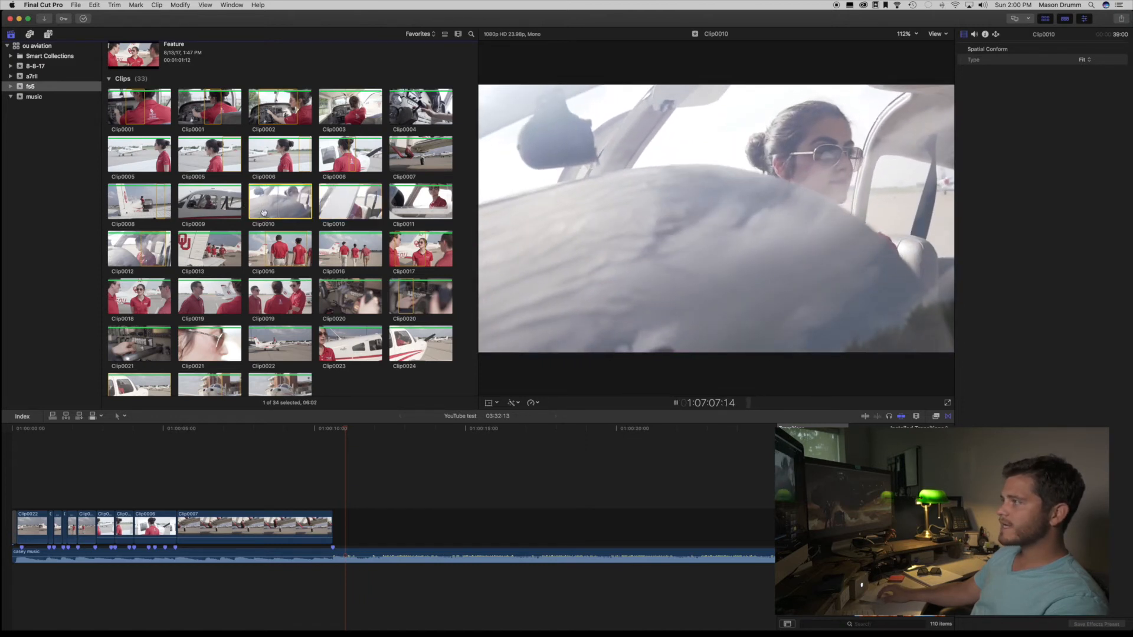
# Step: Append the first Clip0010 favorite after Clip0007 in the timeline and play it against the music
pyautogui.moveTo(257, 213); pyautogui.dragTo(337, 525)
pyautogui.click(308, 502)
pyautogui.press('space')
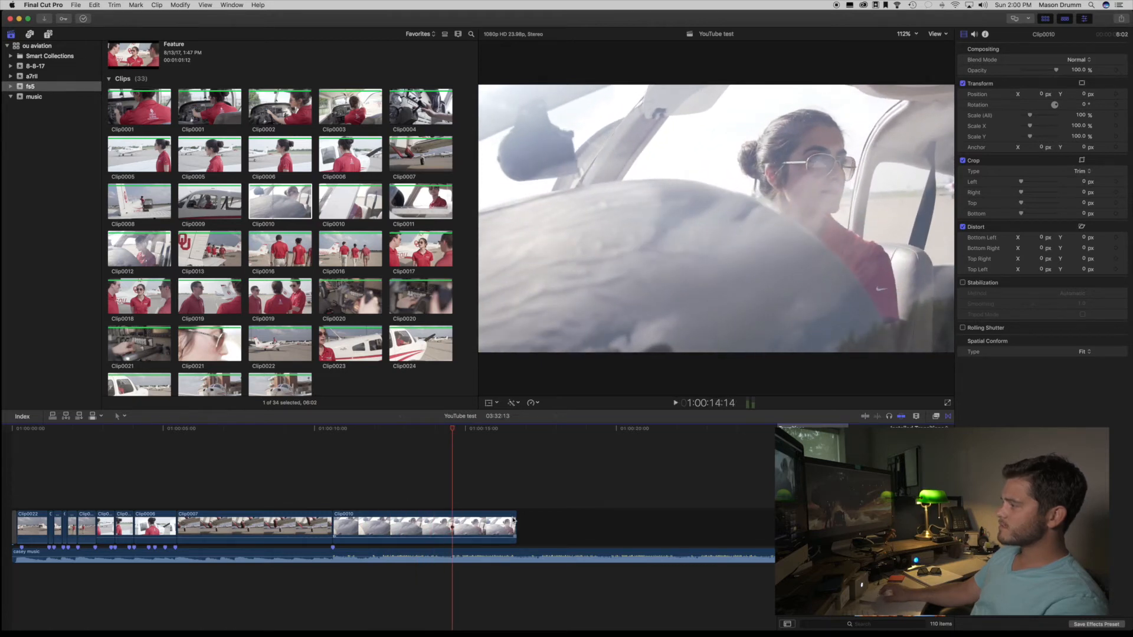
# Step: Trim the end of Clip0010 back to about 14:16 and play the project from the beginning
pyautogui.click(445, 500)
pyautogui.press('space')
pyautogui.moveTo(515, 529); pyautogui.dragTo(453, 534)
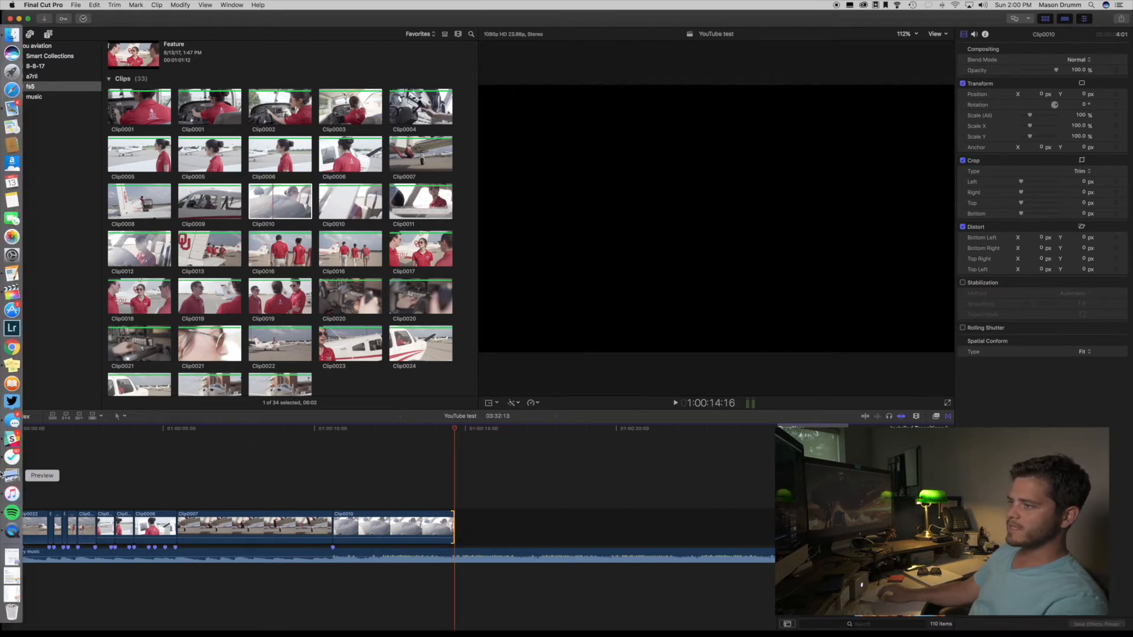
pyautogui.click(18, 475)
pyautogui.press('space')
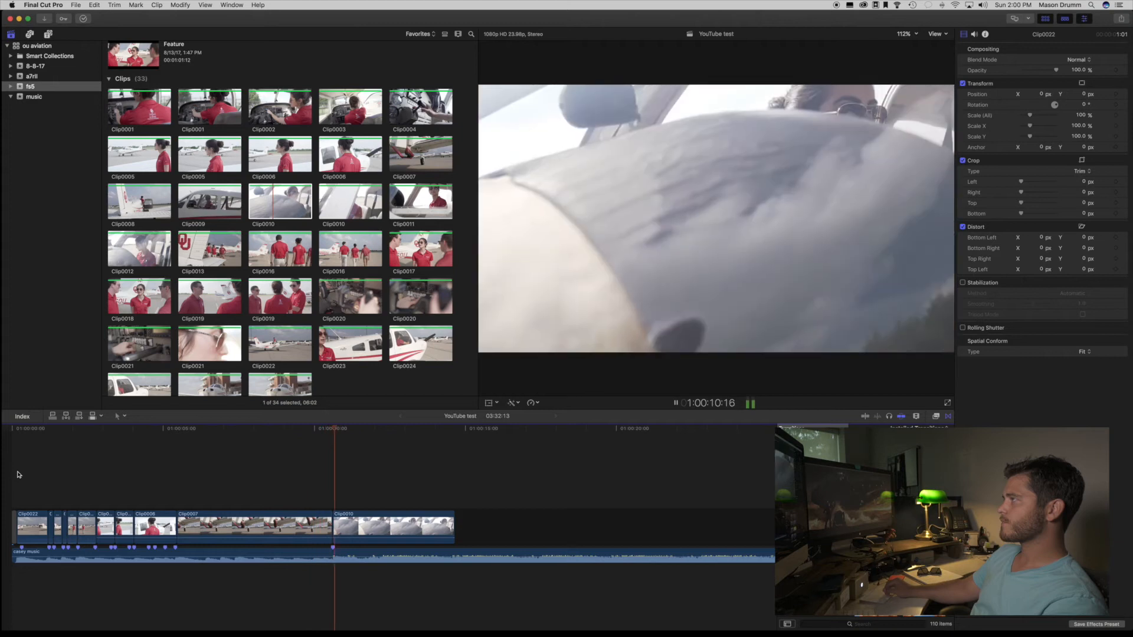
# Step: Slip the Clip0010 segment to a later part of its footage, keeping its length, and replay from the end of Clip0007
pyautogui.hscroll(5, 279, 480)
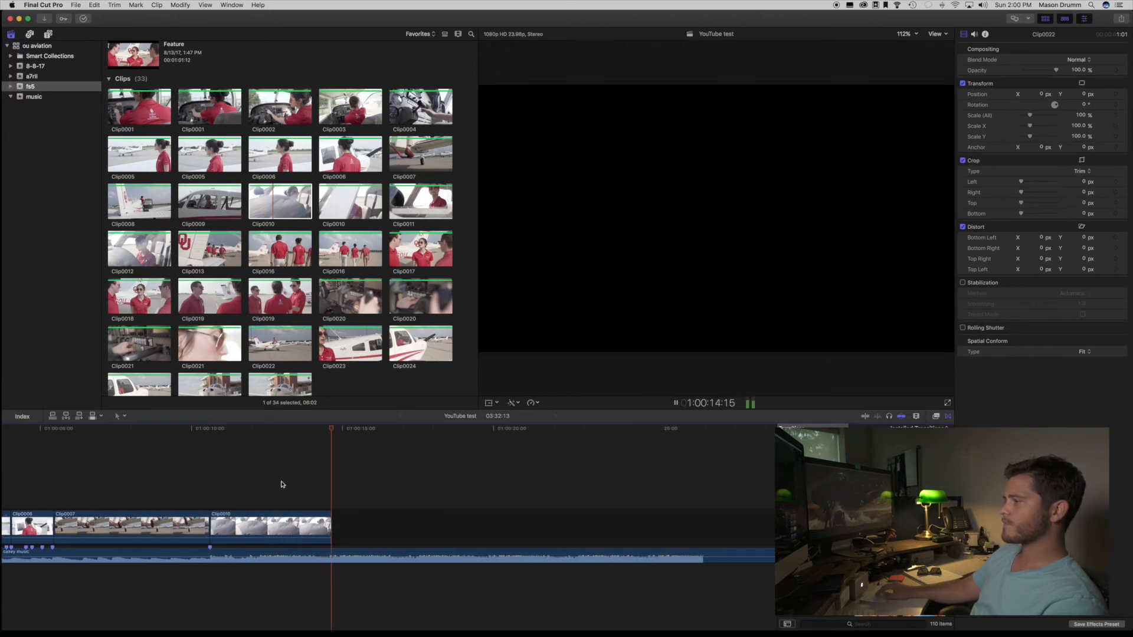
pyautogui.click(304, 534)
pyautogui.moveTo(305, 534); pyautogui.dragTo(260, 534)
pyautogui.click(185, 474)
pyautogui.press('space')
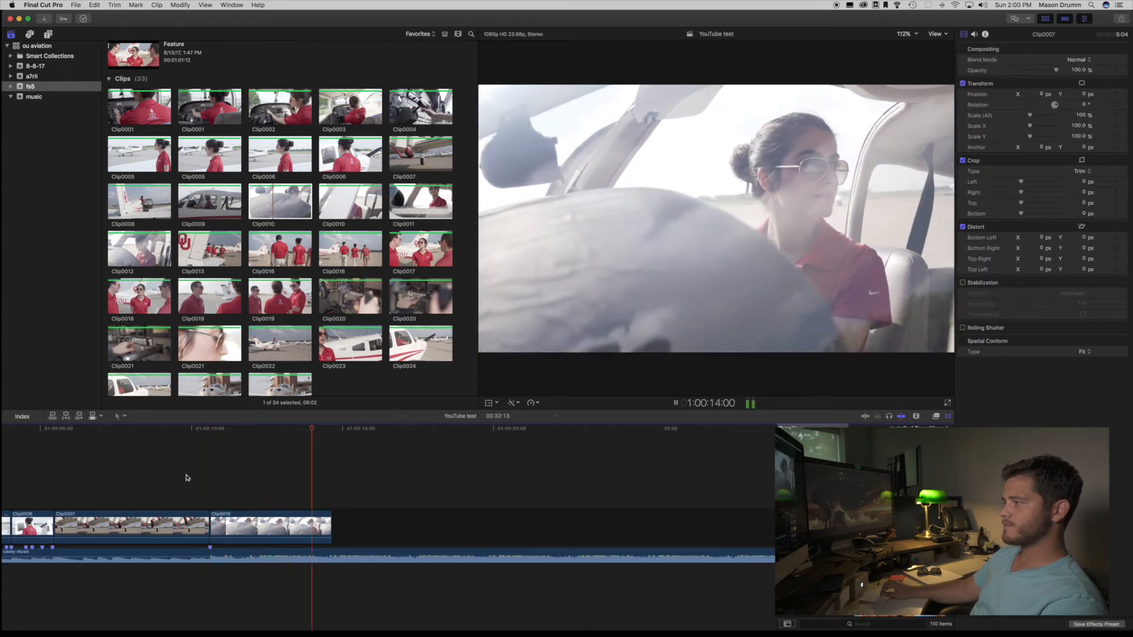
pyautogui.press('space')
# Step: Preview the cockpit favorites Clip0002, the second Clip0001, Clip0003 and Clip0004 in the fs5 event
pyautogui.scroll(-1, 277, 272)
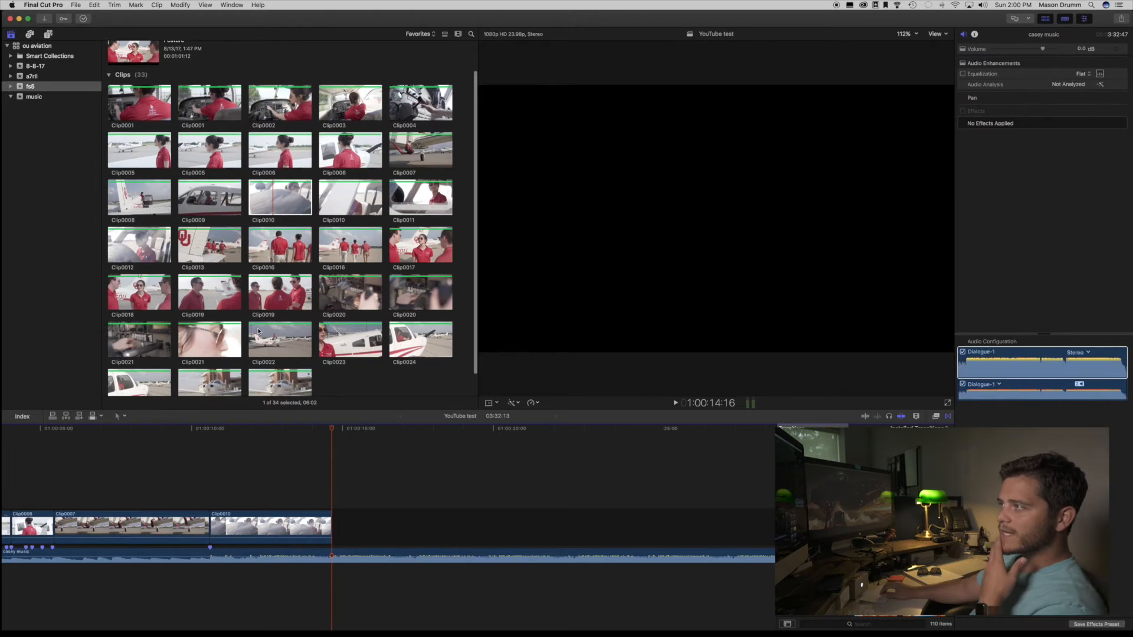
pyautogui.scroll(2, 277, 272)
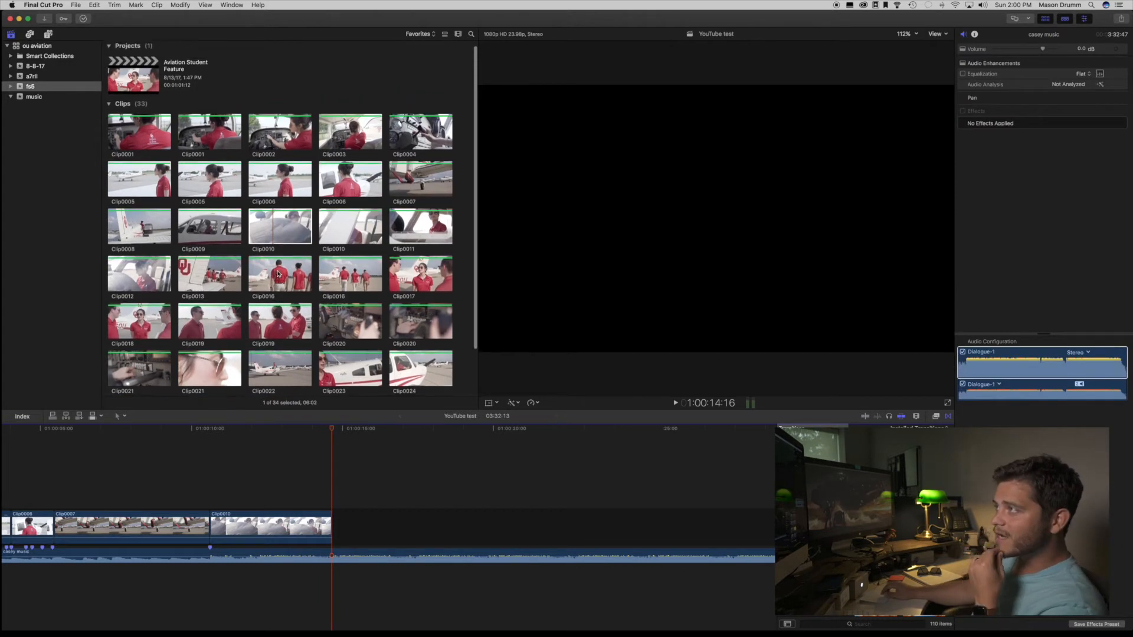
pyautogui.click(296, 139)
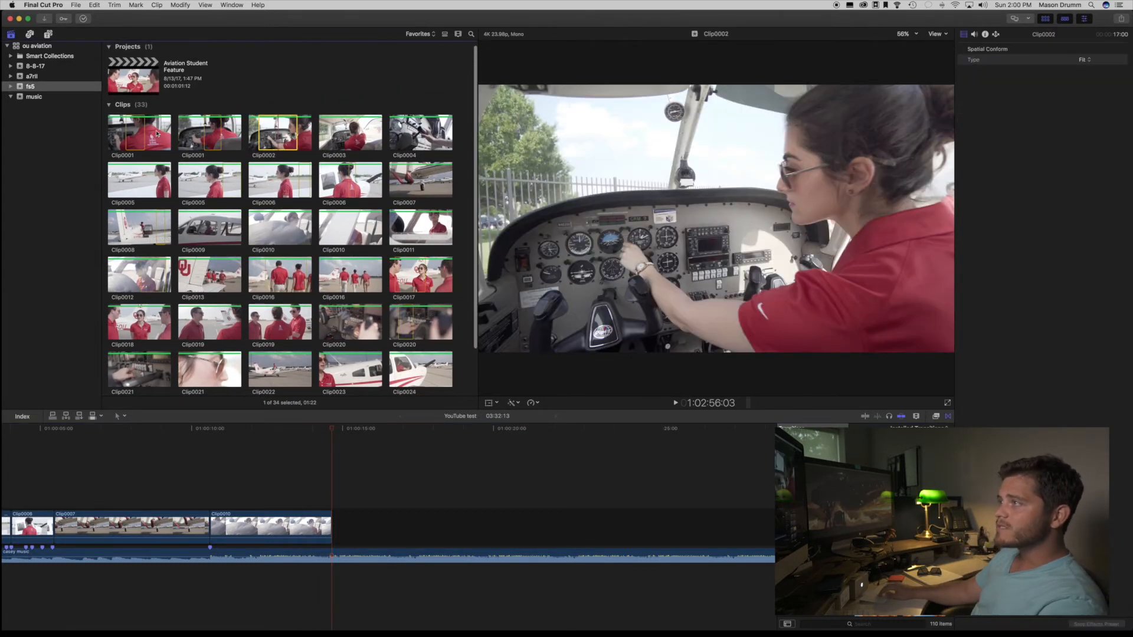
pyautogui.press('space')
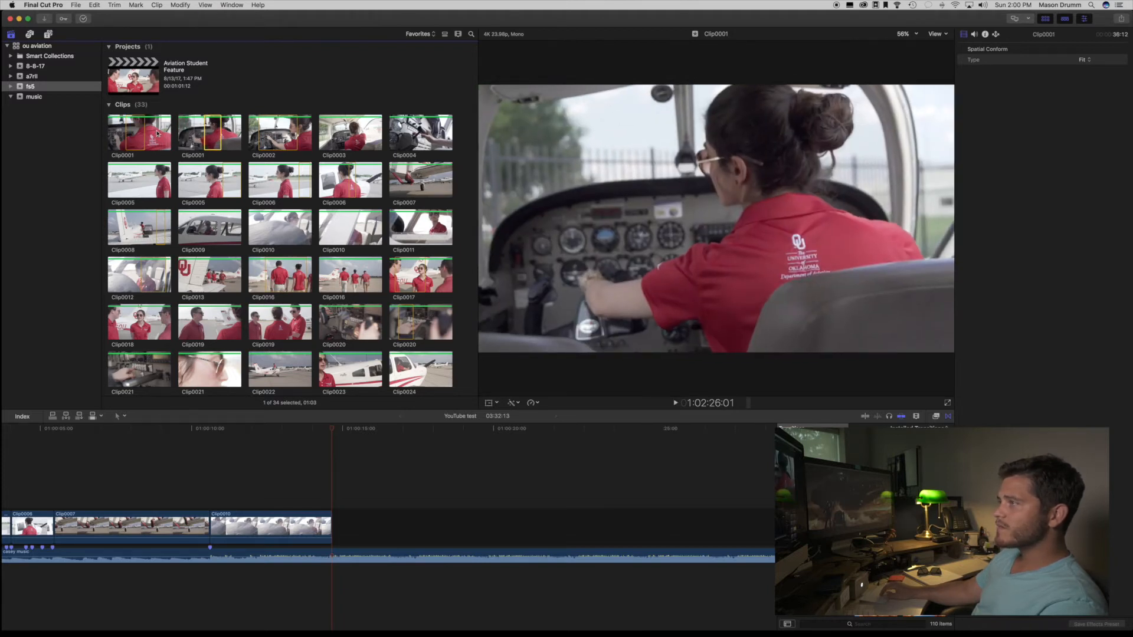
pyautogui.click(191, 138)
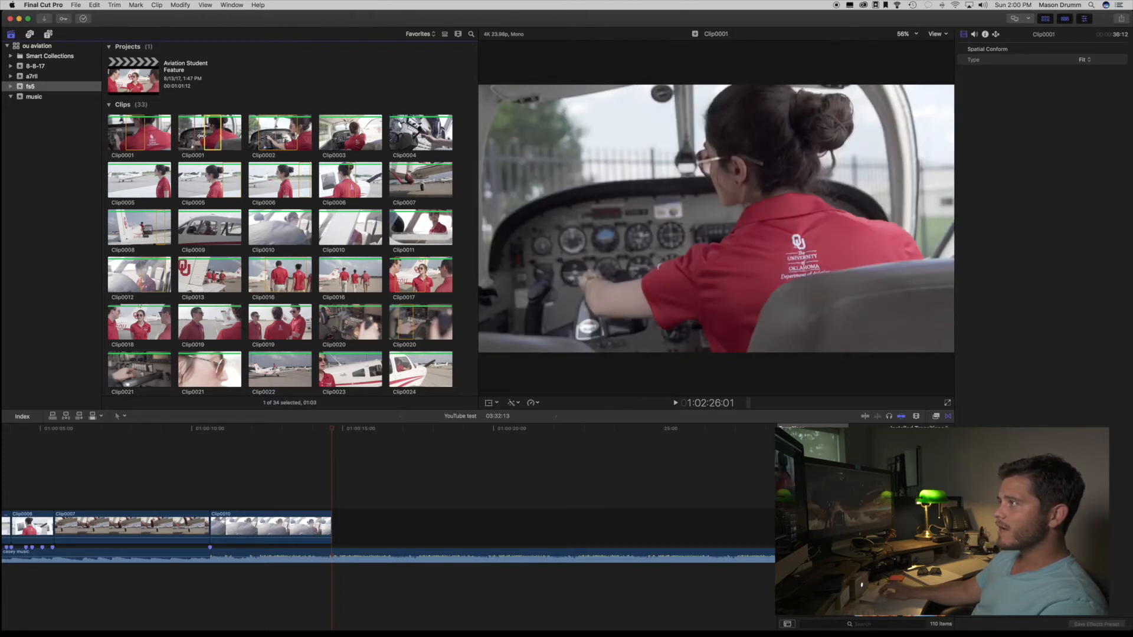
pyautogui.click(273, 138)
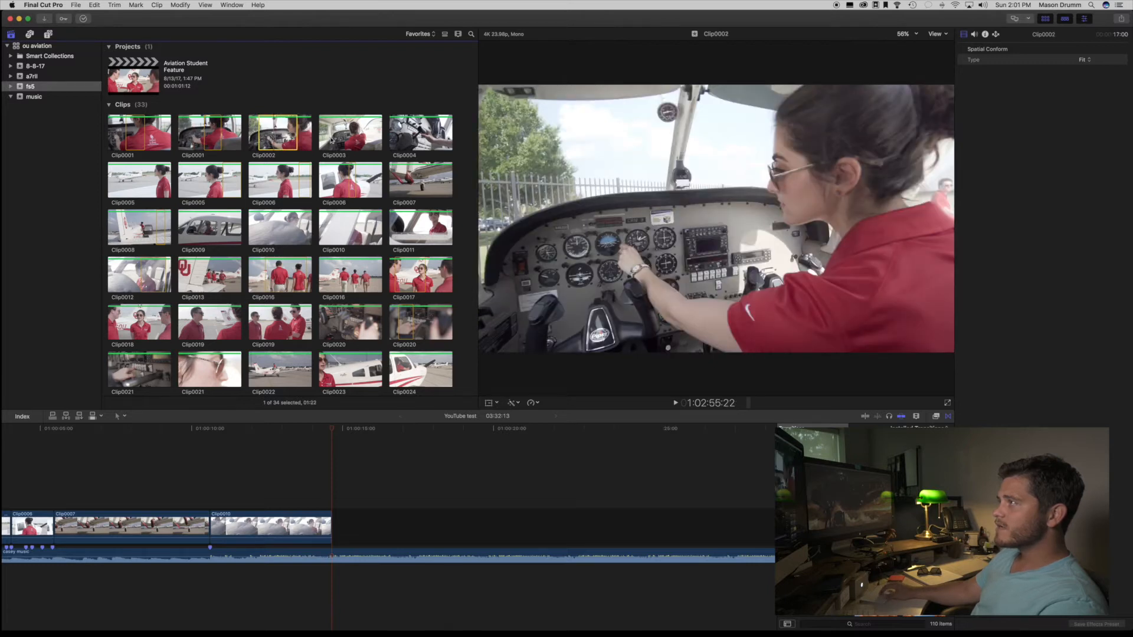
pyautogui.click(339, 141)
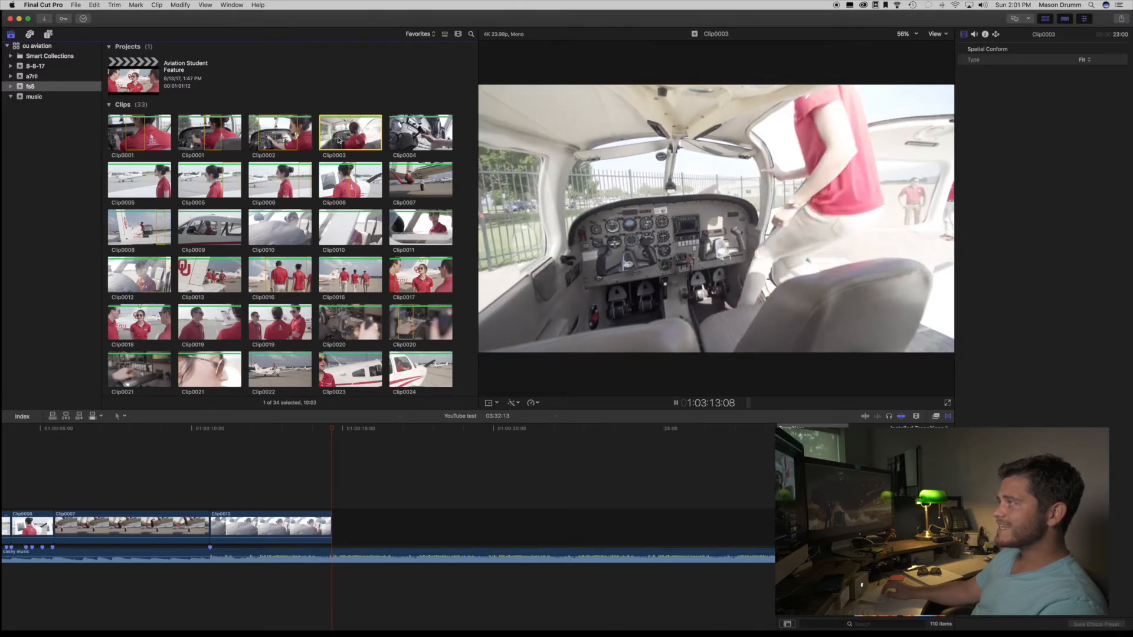
pyautogui.press('Down')
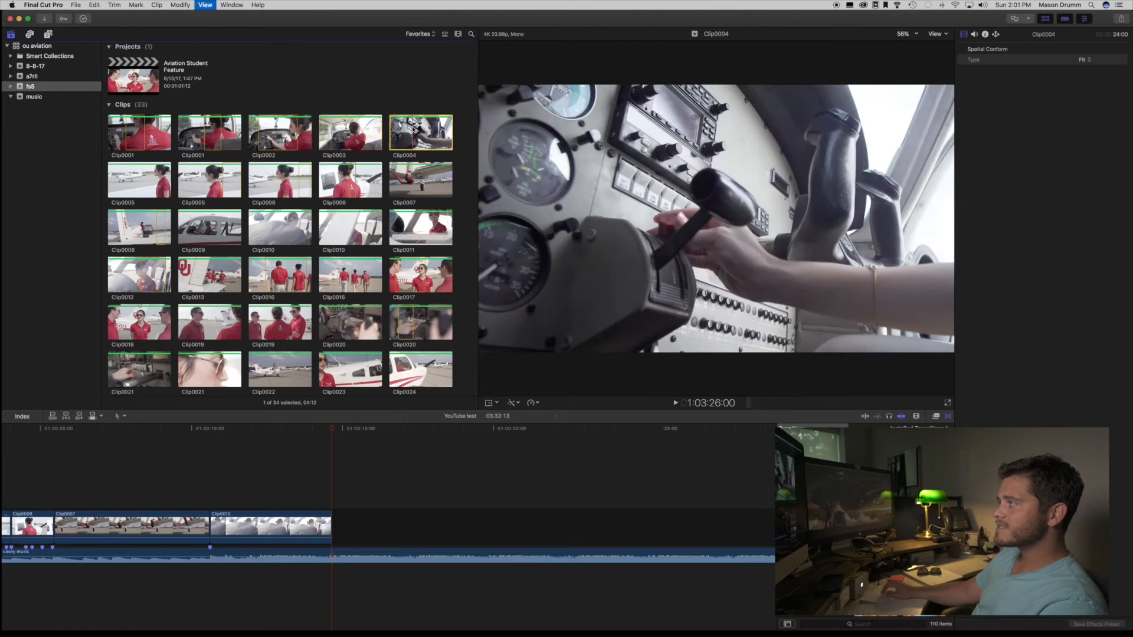
# Step: Play both Clip0001 favorites to compare the two cockpit shots from behind the pilot
pyautogui.click(135, 135)
pyautogui.press('space')
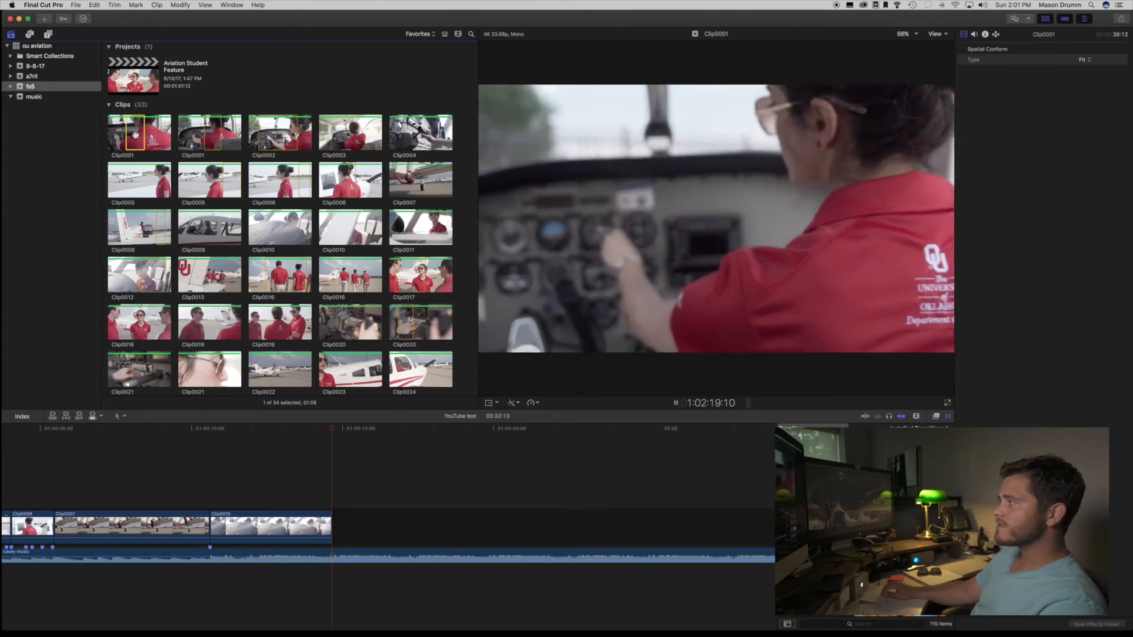
pyautogui.click(128, 136)
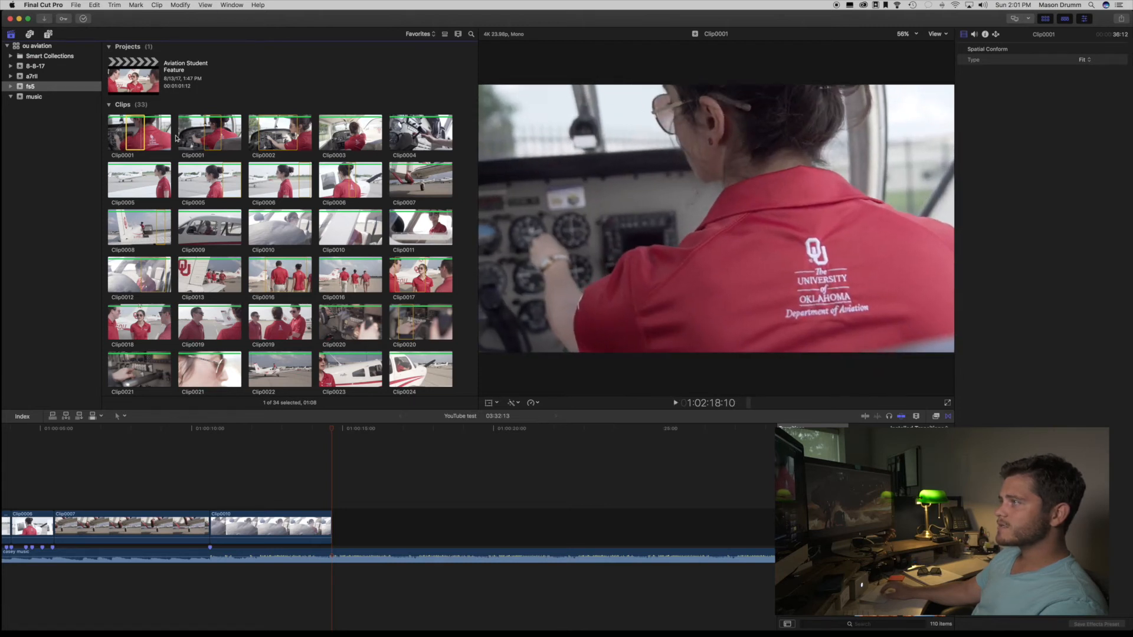
pyautogui.click(208, 136)
pyautogui.press('space')
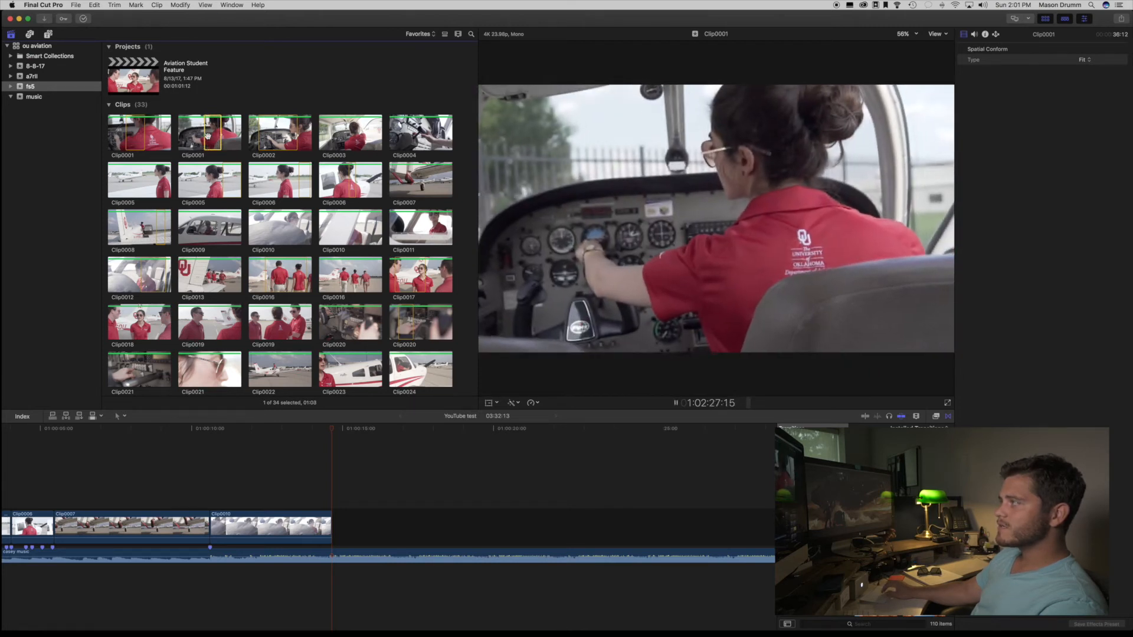
pyautogui.press('space')
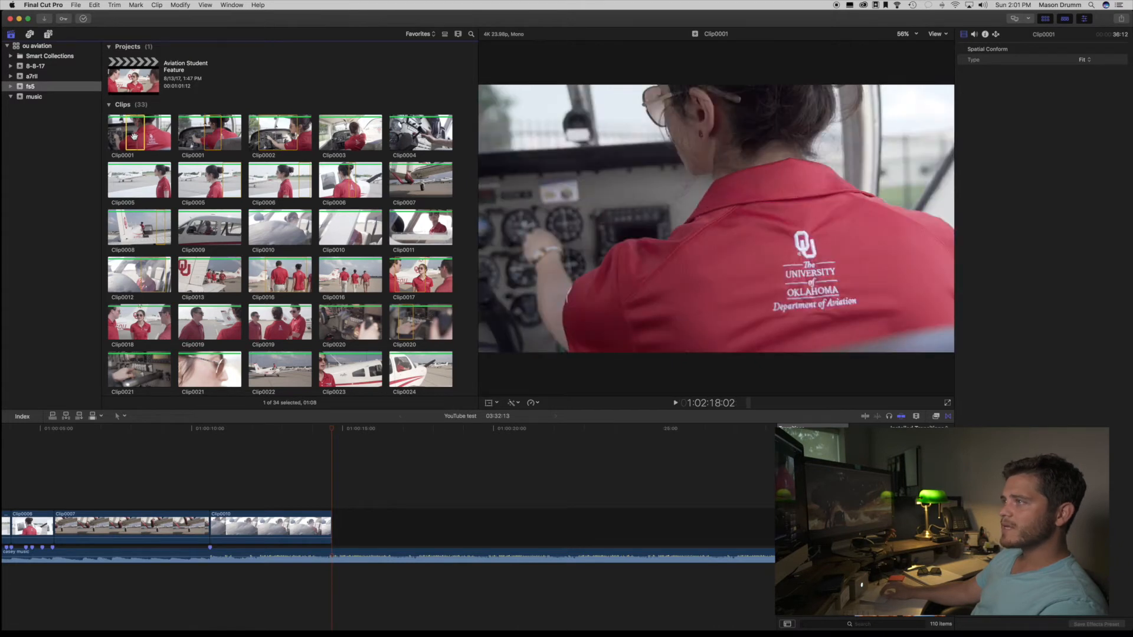
# Step: Append the first Clip0001 favorite after Clip0010 in the timeline and play it against the music
pyautogui.moveTo(134, 140); pyautogui.dragTo(339, 530)
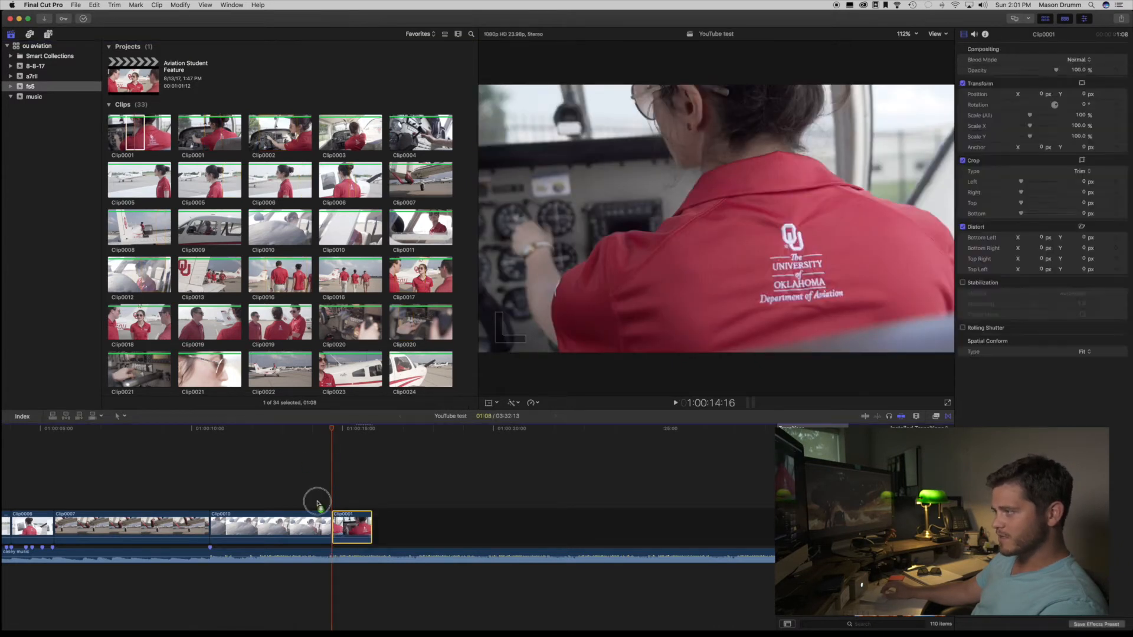
pyautogui.click(316, 502)
pyautogui.press('space')
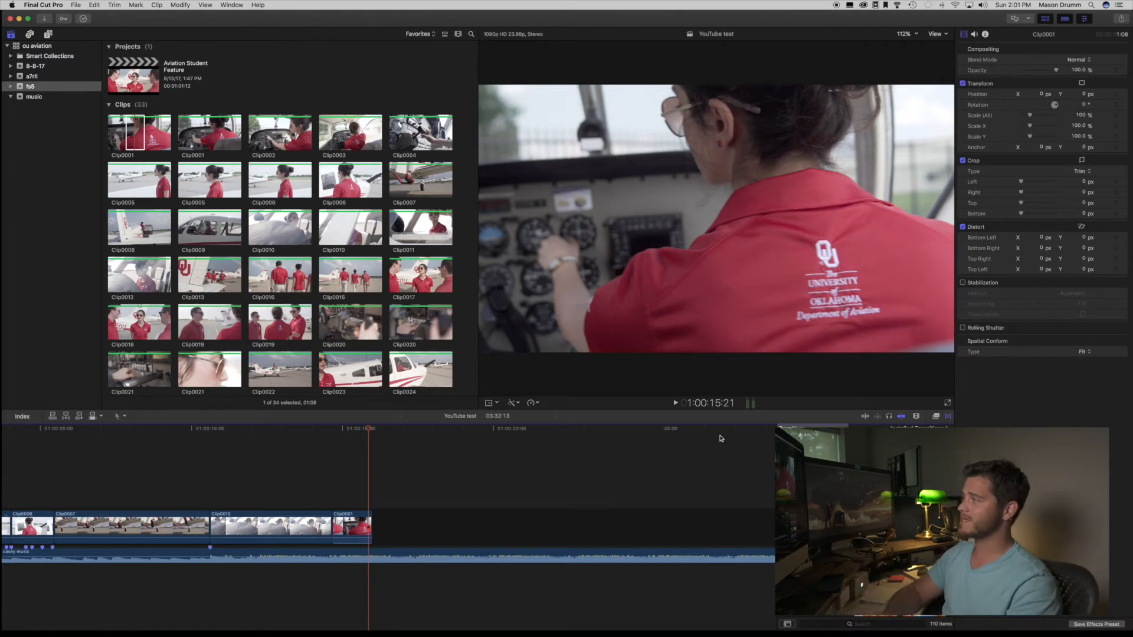
# Step: Replay the timeline from the later part of Clip0010 through the Clip0001 segment
pyautogui.click(320, 431)
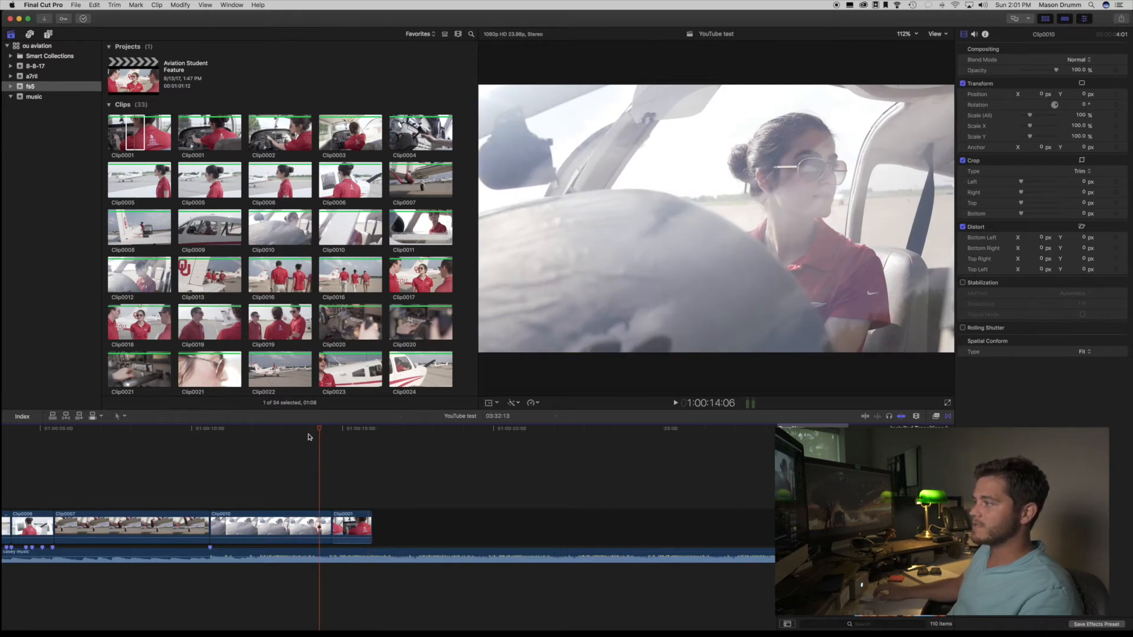
pyautogui.click(298, 429)
pyautogui.press('space')
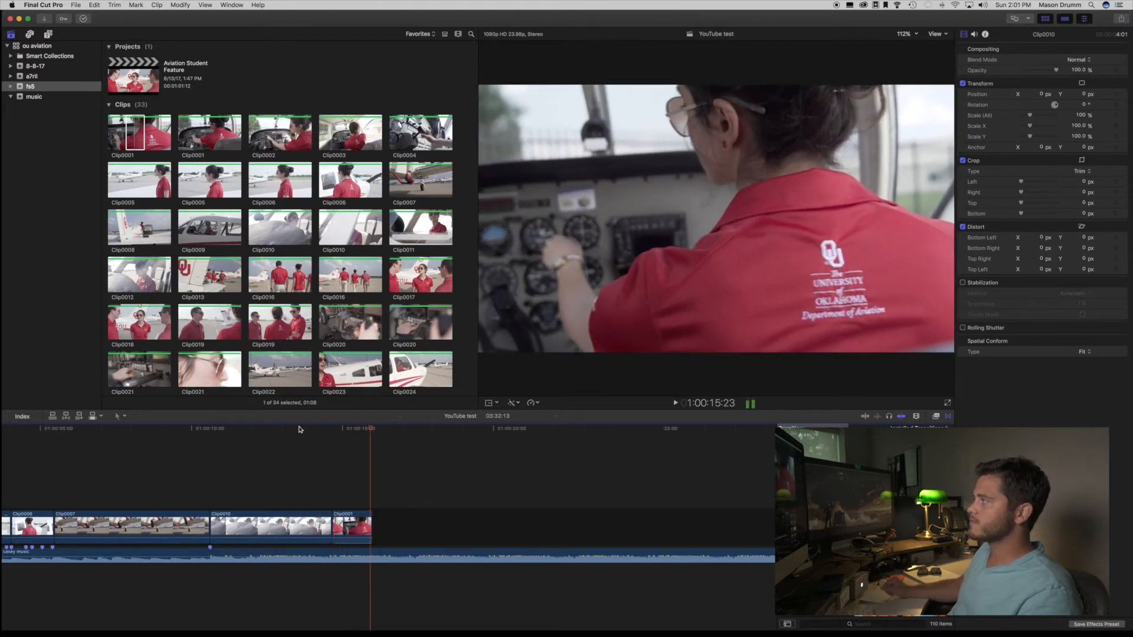
pyautogui.press('space')
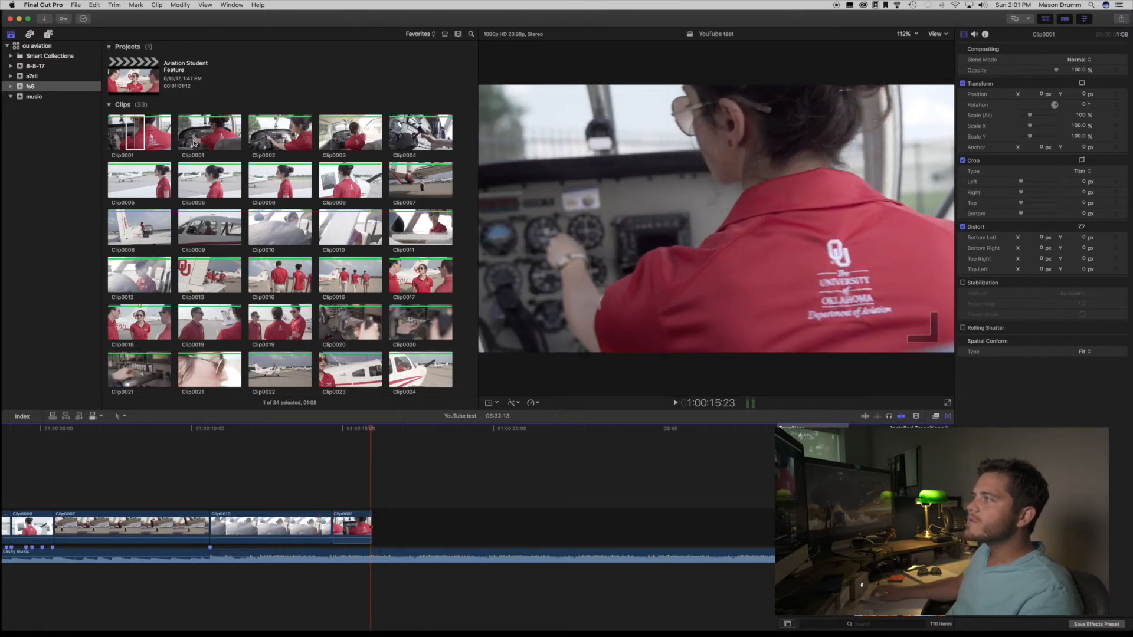
# Step: Append the 01:03 range of the second Clip0001 favorite after the first Clip0001 segment and play it against the music
pyautogui.click(193, 141)
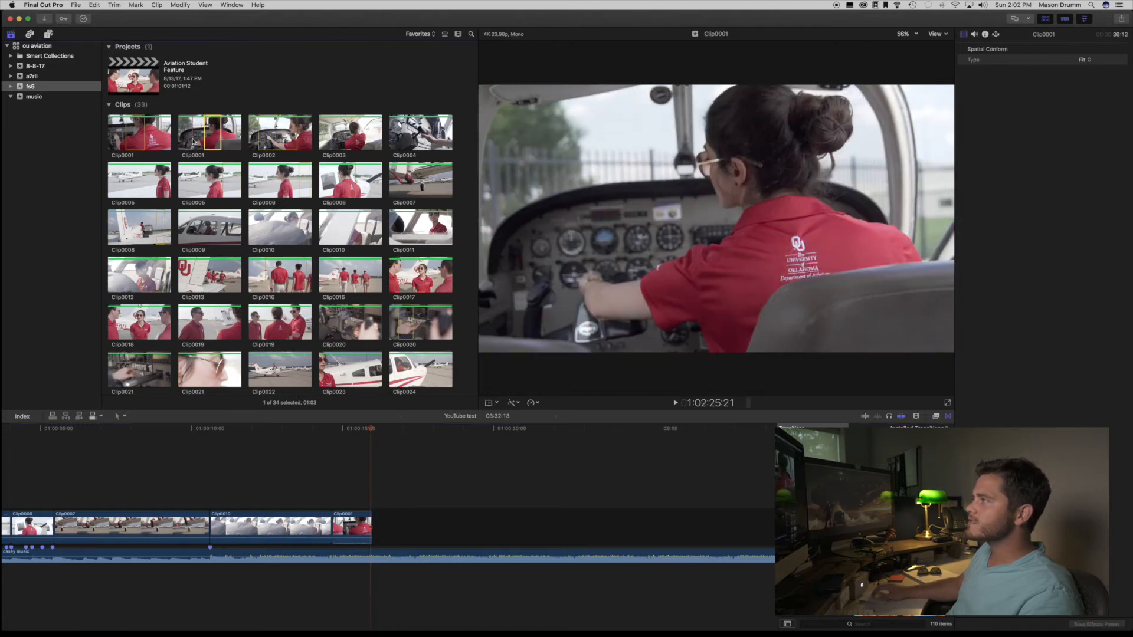
pyautogui.moveTo(213, 138); pyautogui.dragTo(389, 521)
pyautogui.click(331, 496)
pyautogui.press('space')
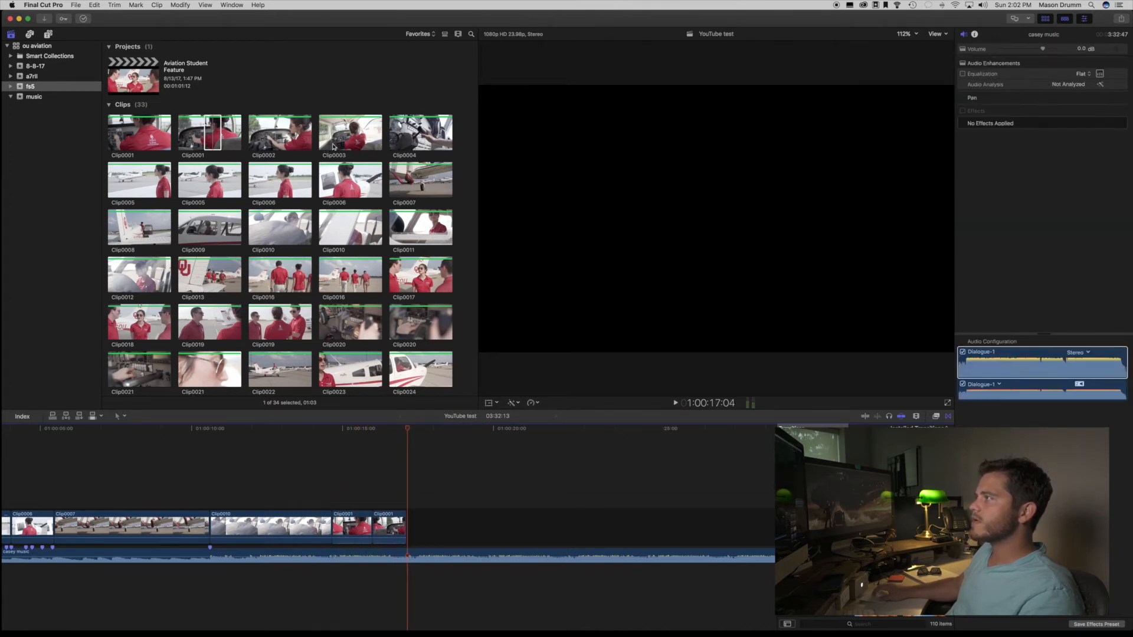
# Step: Preview the Clip0004 cockpit lever shot and the second Clip0005 favorite in the fs5 event
pyautogui.click(416, 134)
pyautogui.press('space')
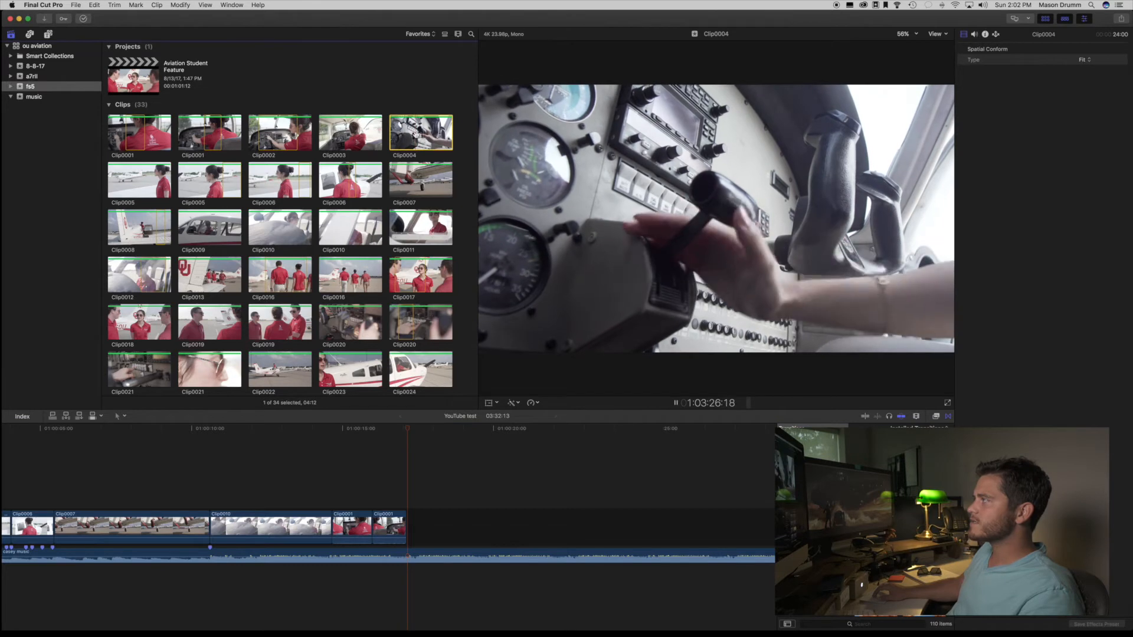
pyautogui.press('space')
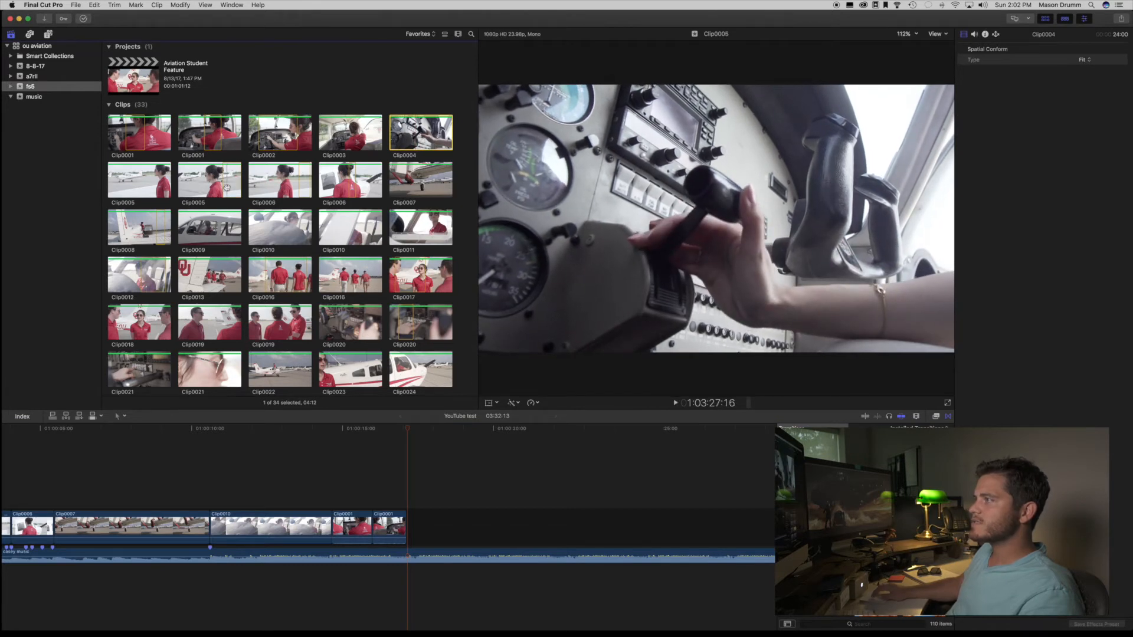
pyautogui.click(226, 187)
pyautogui.press('space')
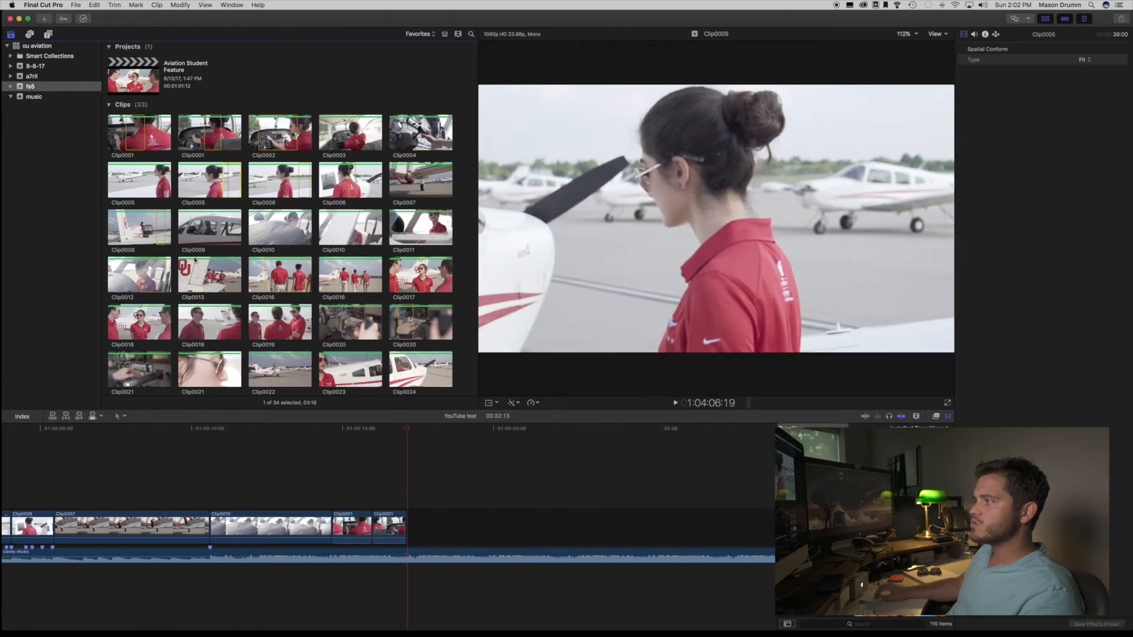
# Step: Append the 01:04 range of the second Clip0020 favorite after the last Clip0001 segment and play it
pyautogui.scroll(-3, 194, 253)
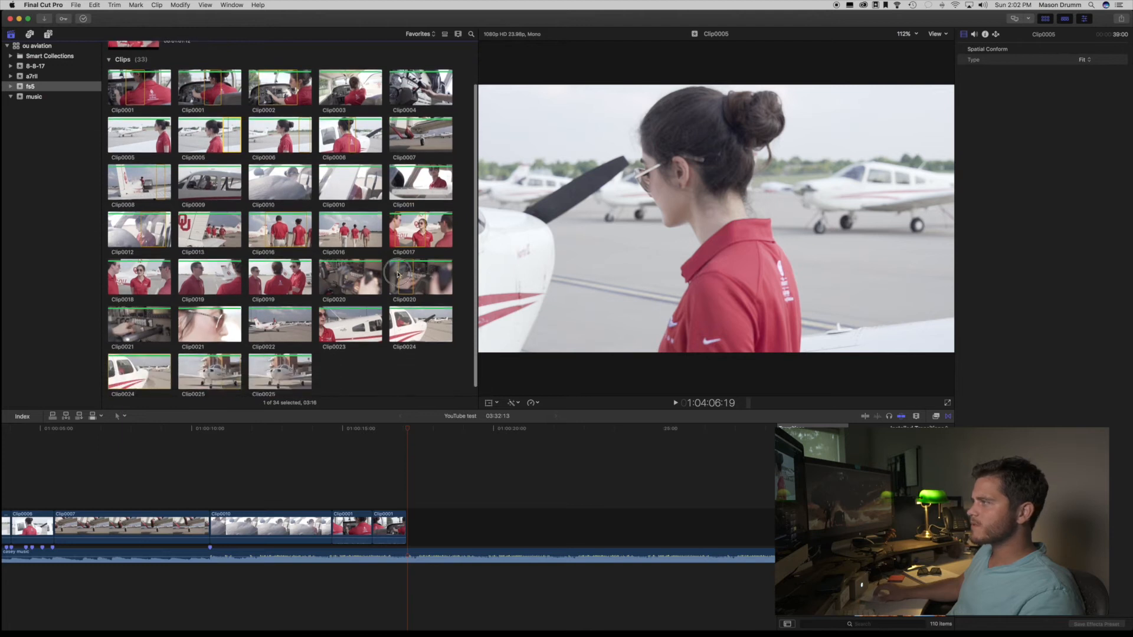
pyautogui.click(398, 273)
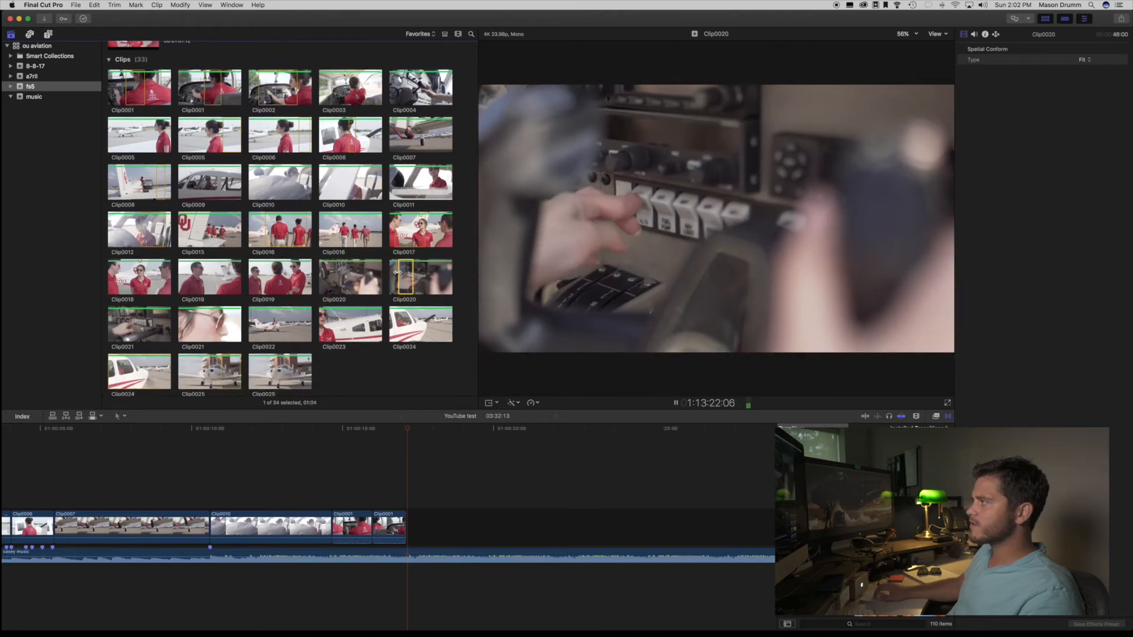
pyautogui.moveTo(404, 274); pyautogui.dragTo(425, 526)
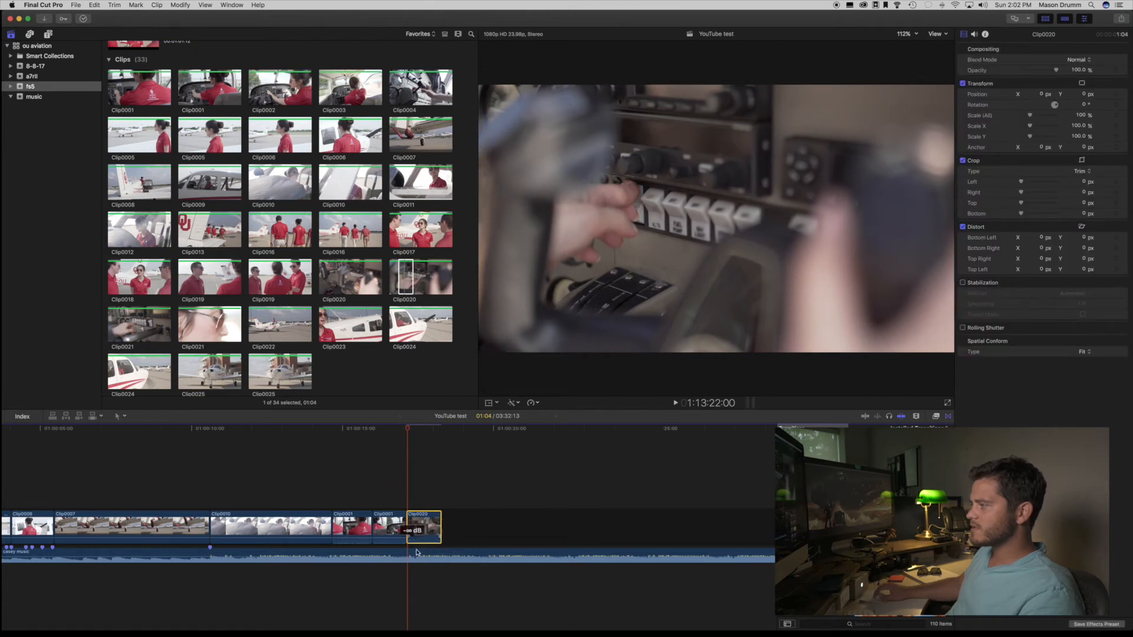
pyautogui.press('space')
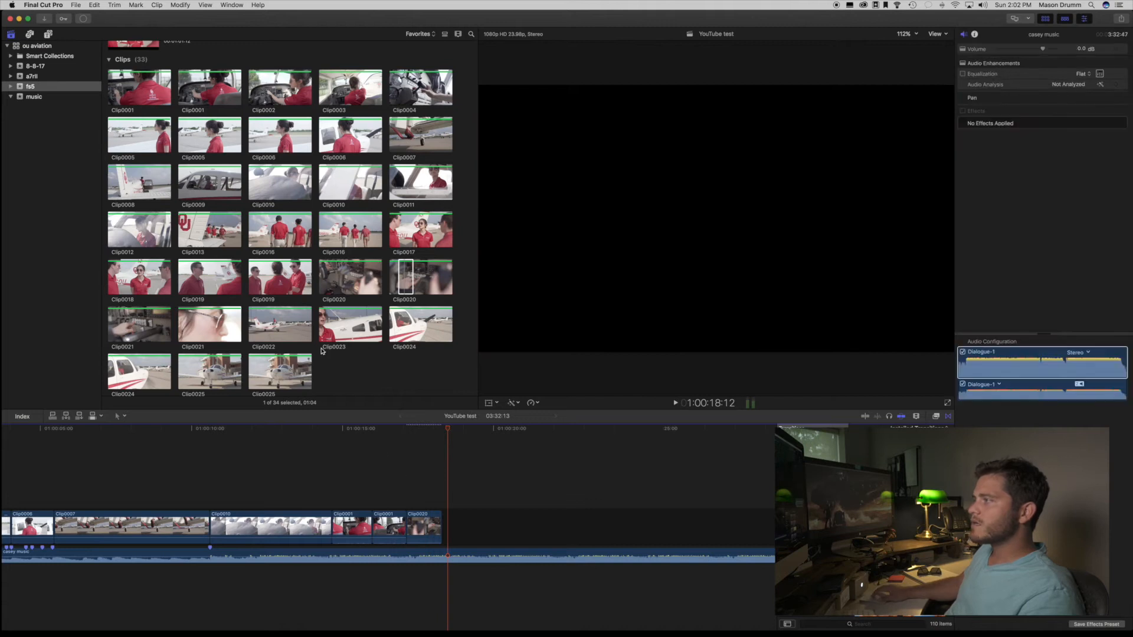
# Step: Preview the Clip0023 favorite and the first Clip0024 favorite, watching the pilot in the plane
pyautogui.click(347, 331)
pyautogui.click(394, 329)
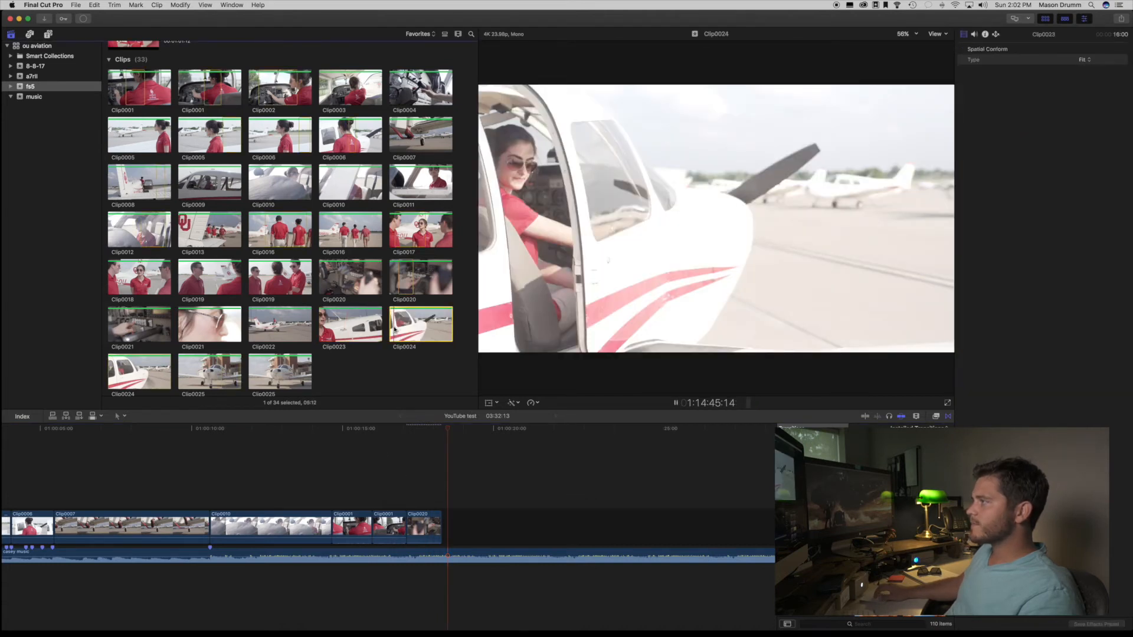
pyautogui.press('space')
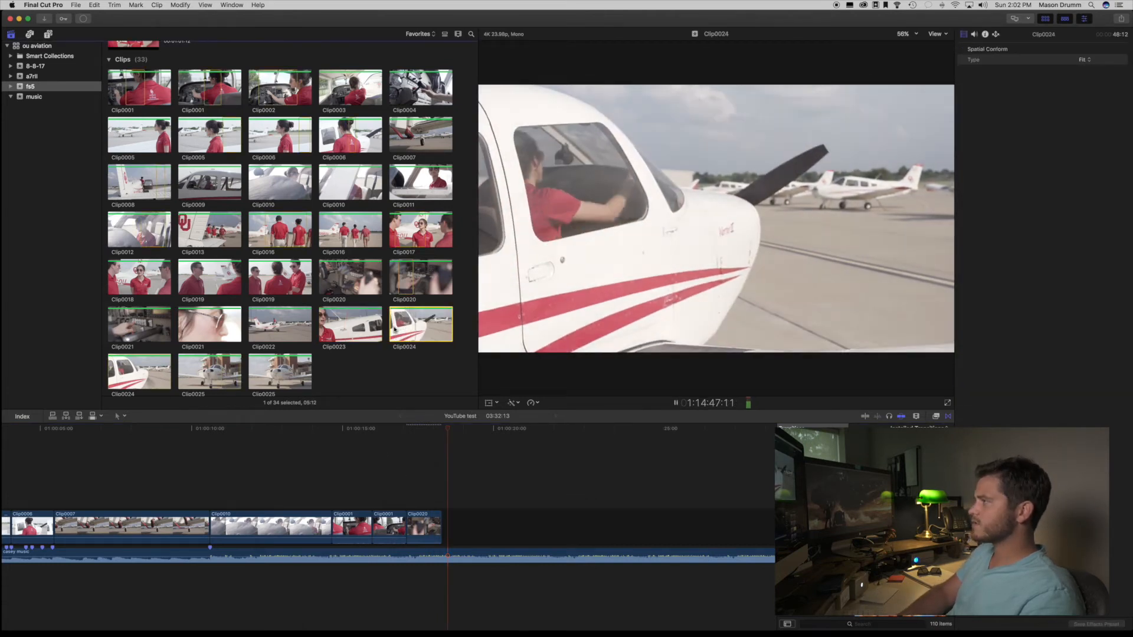
pyautogui.press('space')
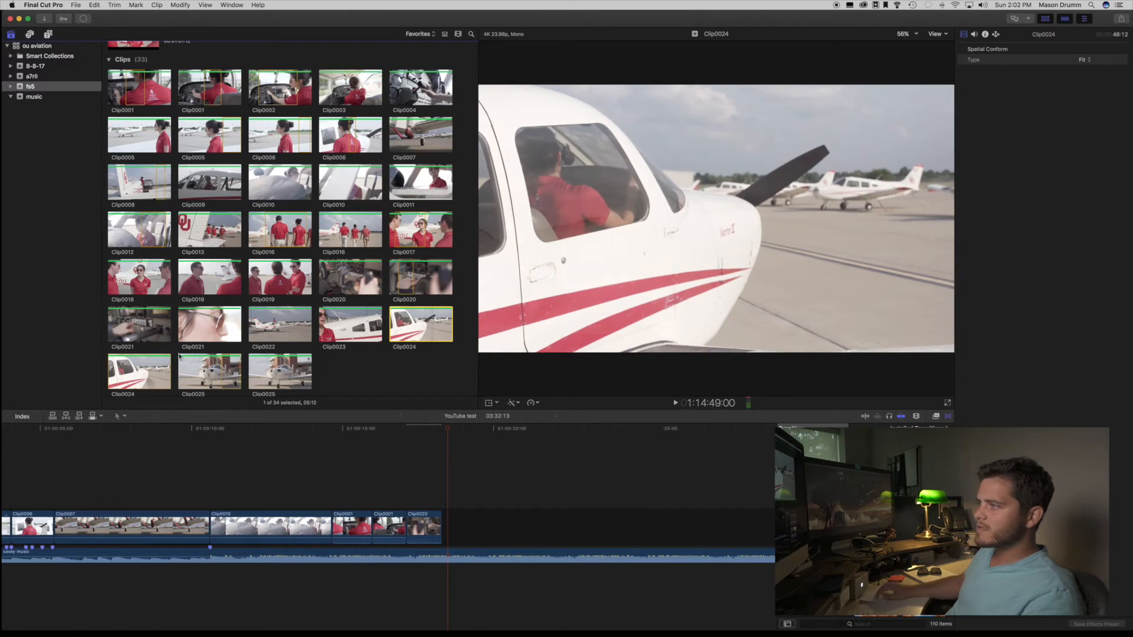
# Step: Review the second Clip0024 favorite and append a 02:00 range of its propeller shot after Clip0020 in the timeline
pyautogui.click(145, 377)
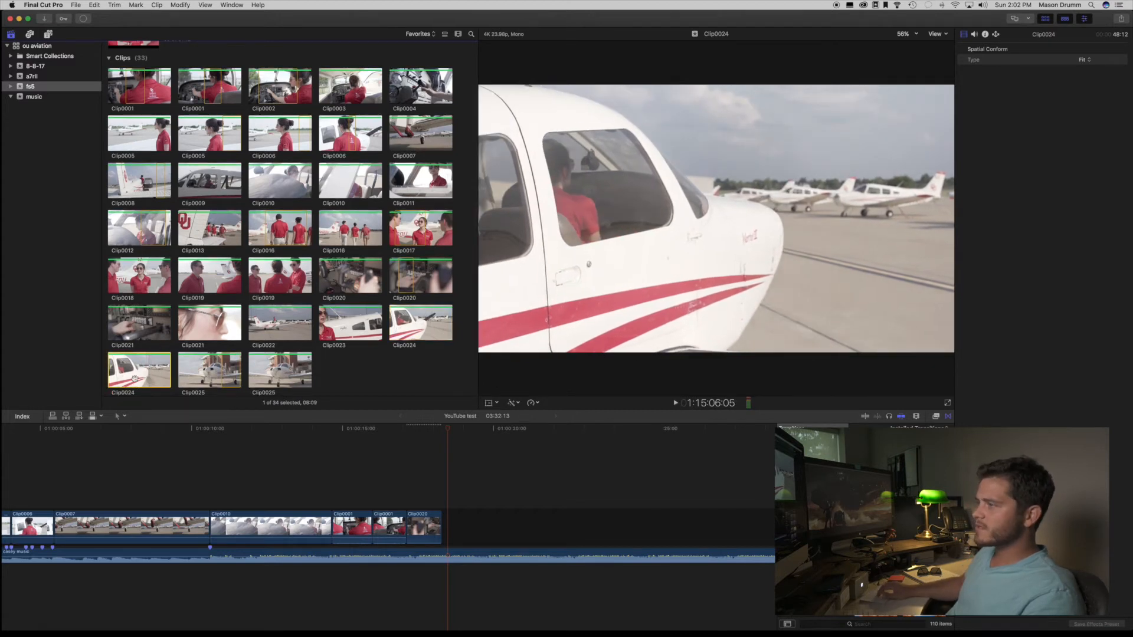
pyautogui.press('space')
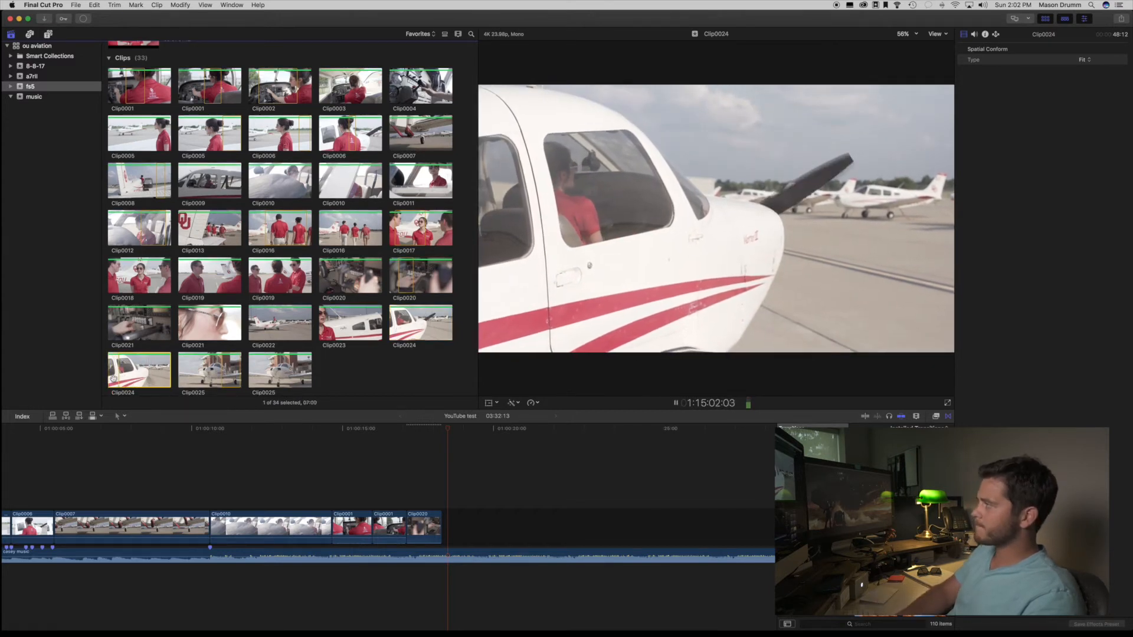
pyautogui.press('space')
pyautogui.click(126, 378)
pyautogui.moveTo(127, 378); pyautogui.dragTo(463, 532)
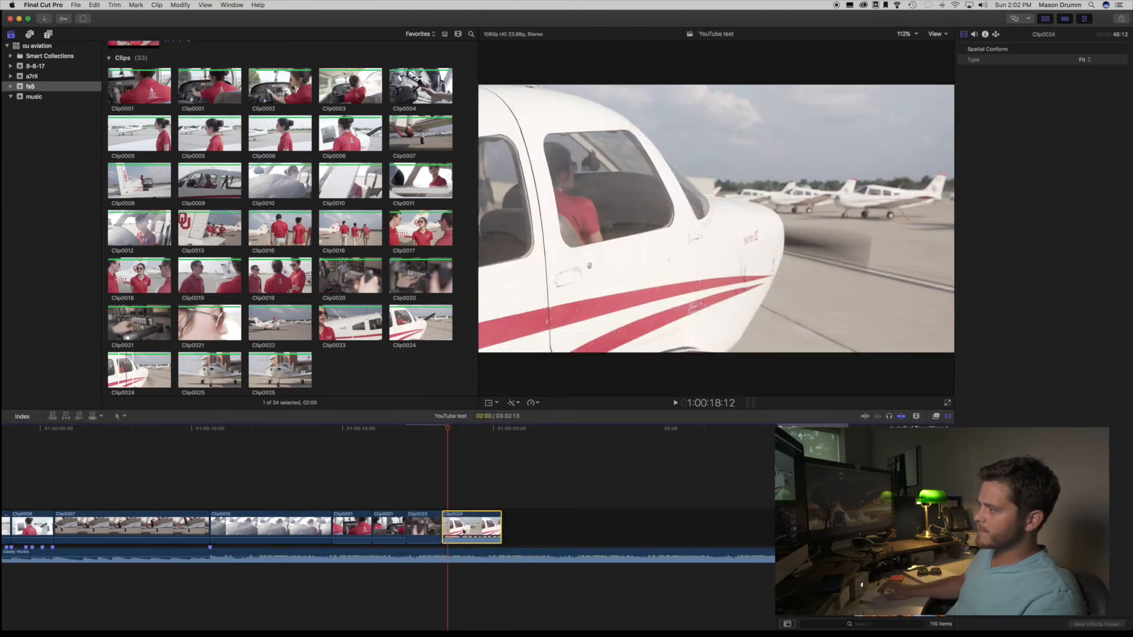
# Step: Preview the later part of the second Clip0024 favorite, and replay the timeline from Clip0020 through Clip0024
pyautogui.click(141, 364)
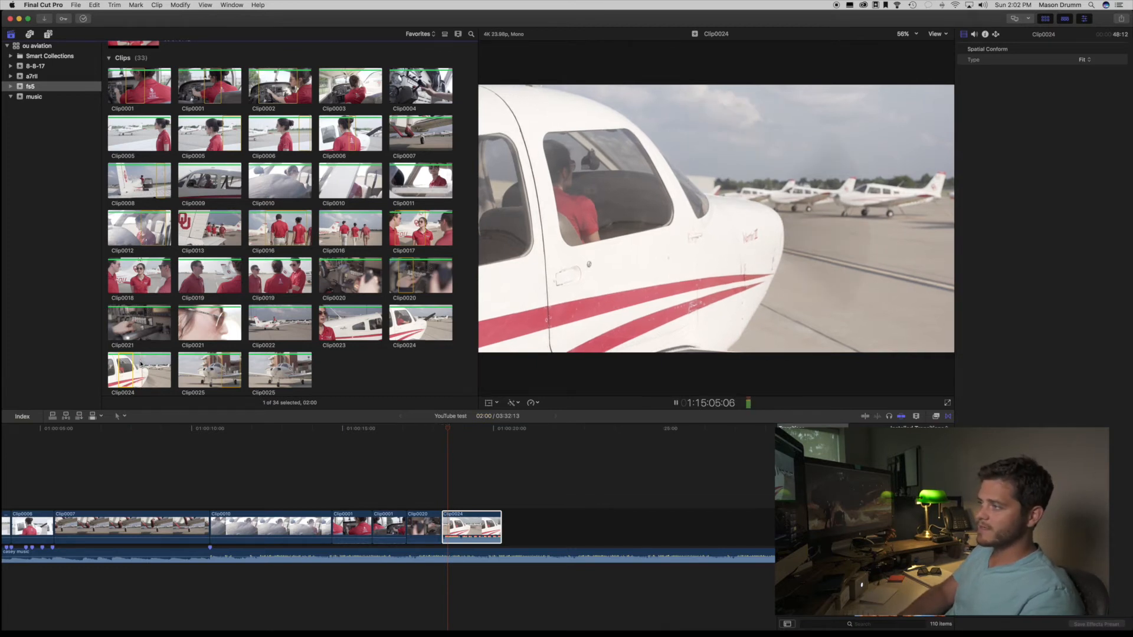
pyautogui.click(141, 364)
pyautogui.press('XF86AudioMute')
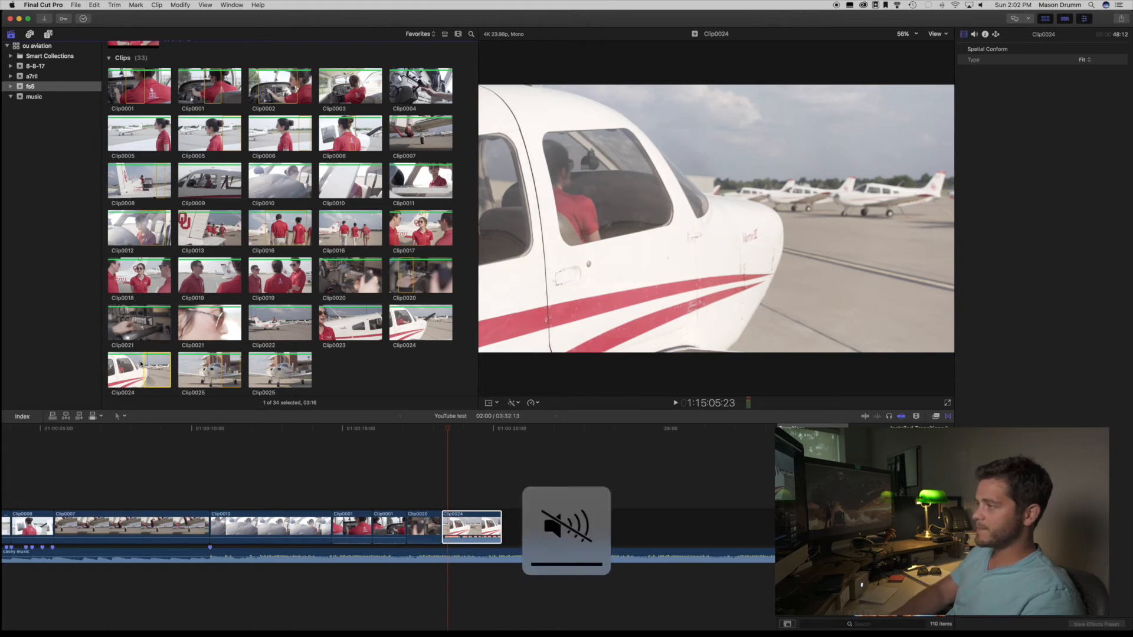
pyautogui.press('space')
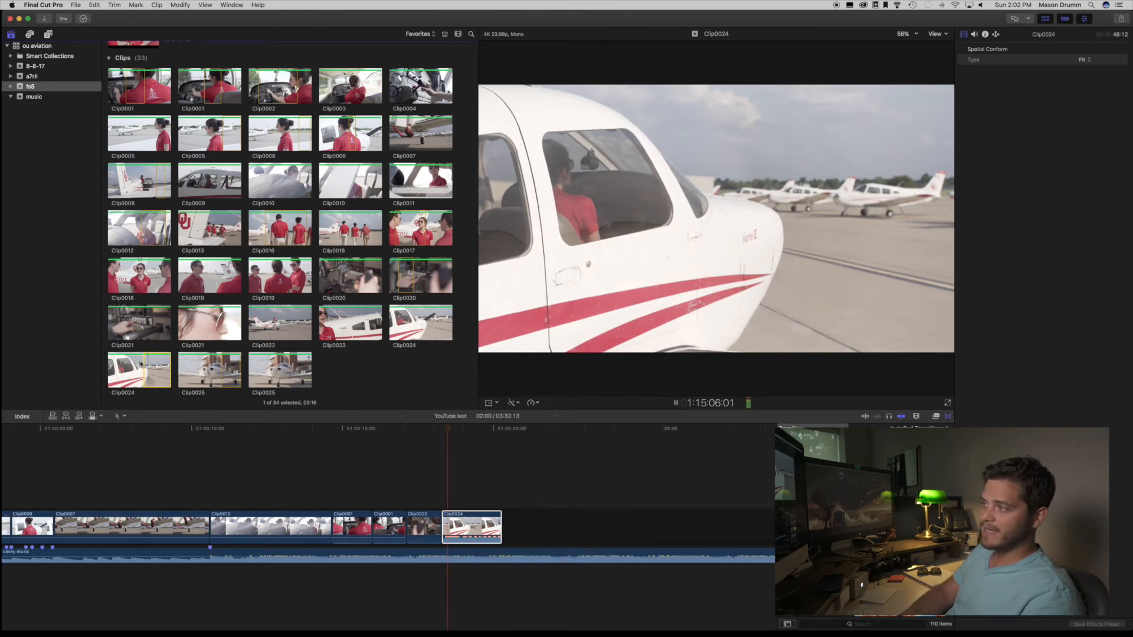
pyautogui.press('space')
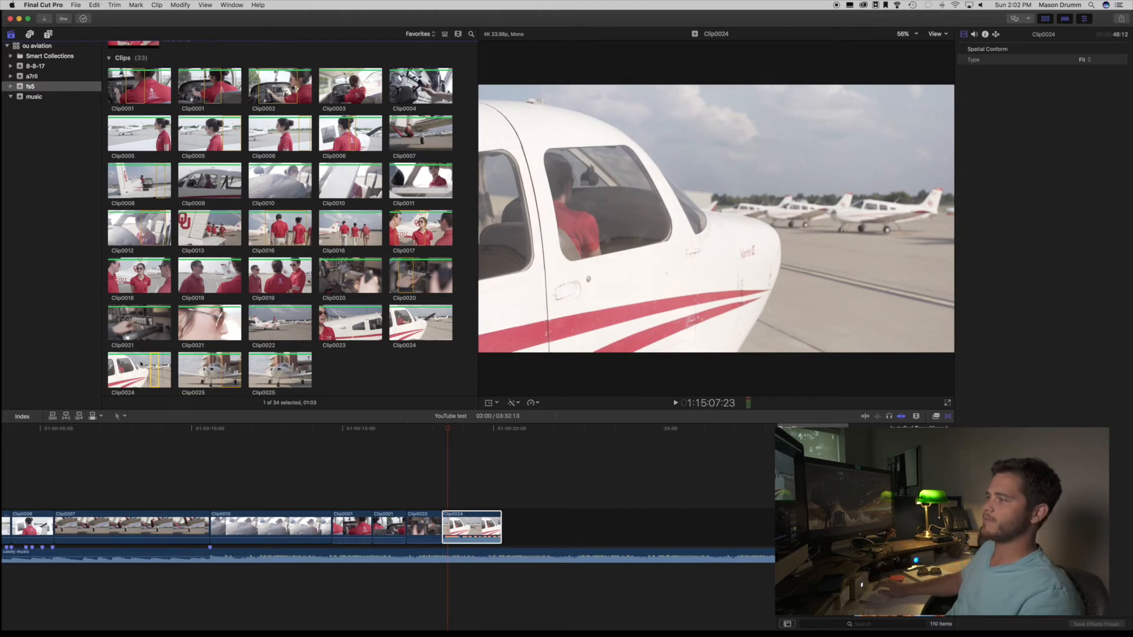
pyautogui.click(428, 525)
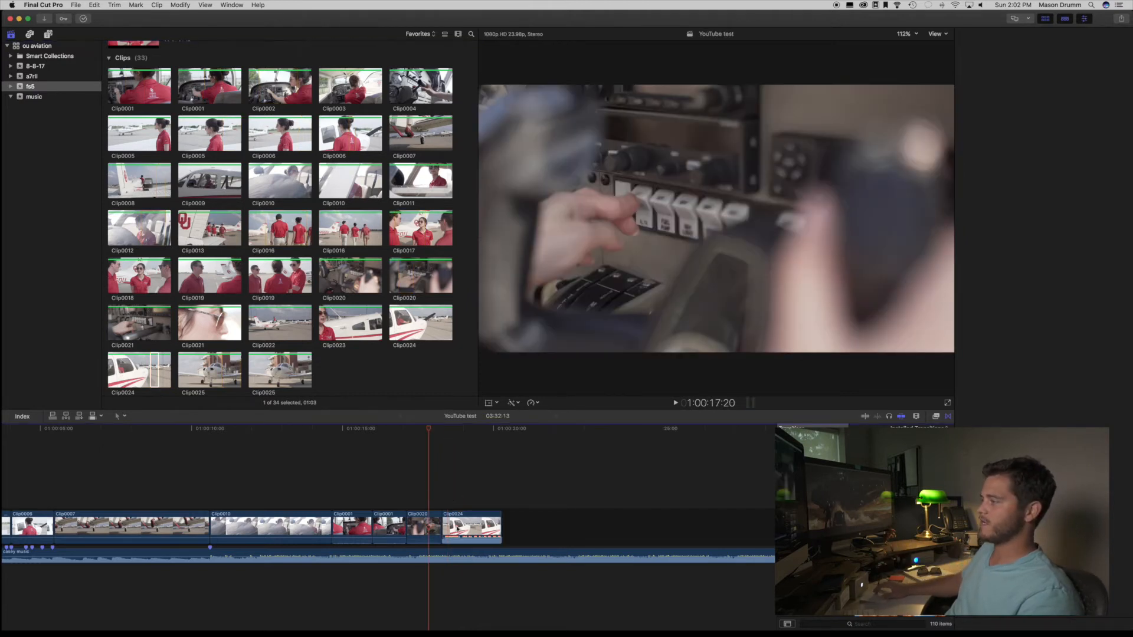
pyautogui.press('space')
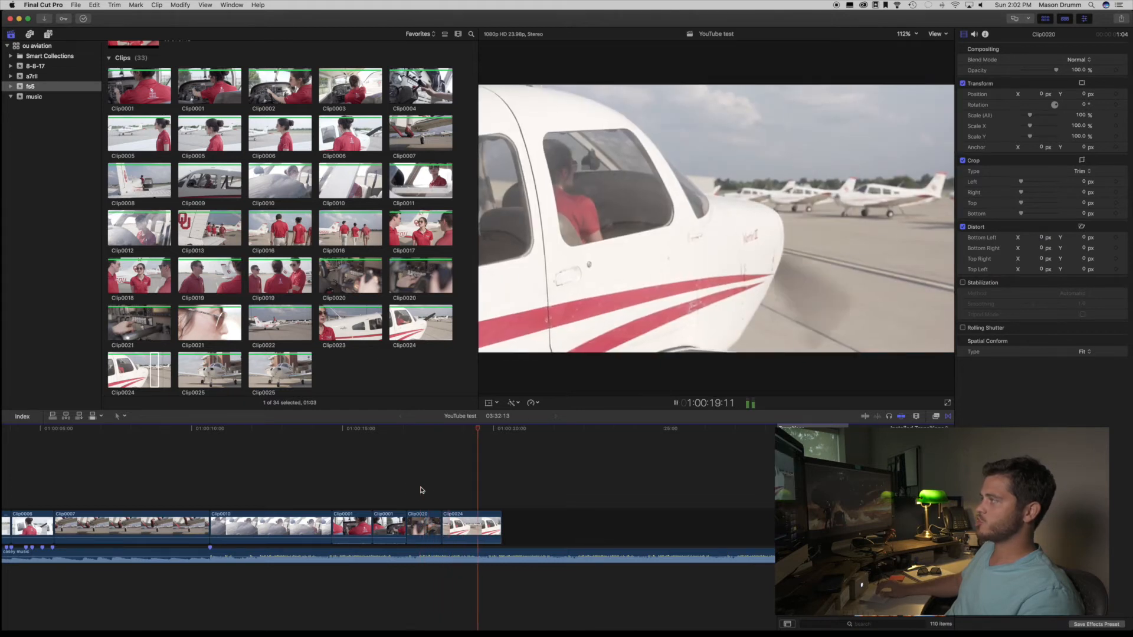
# Step: Compare both Clip0025 favorites and append a 01:06 range of the first one after Clip0024 in the timeline
pyautogui.scroll(-1, 276, 343)
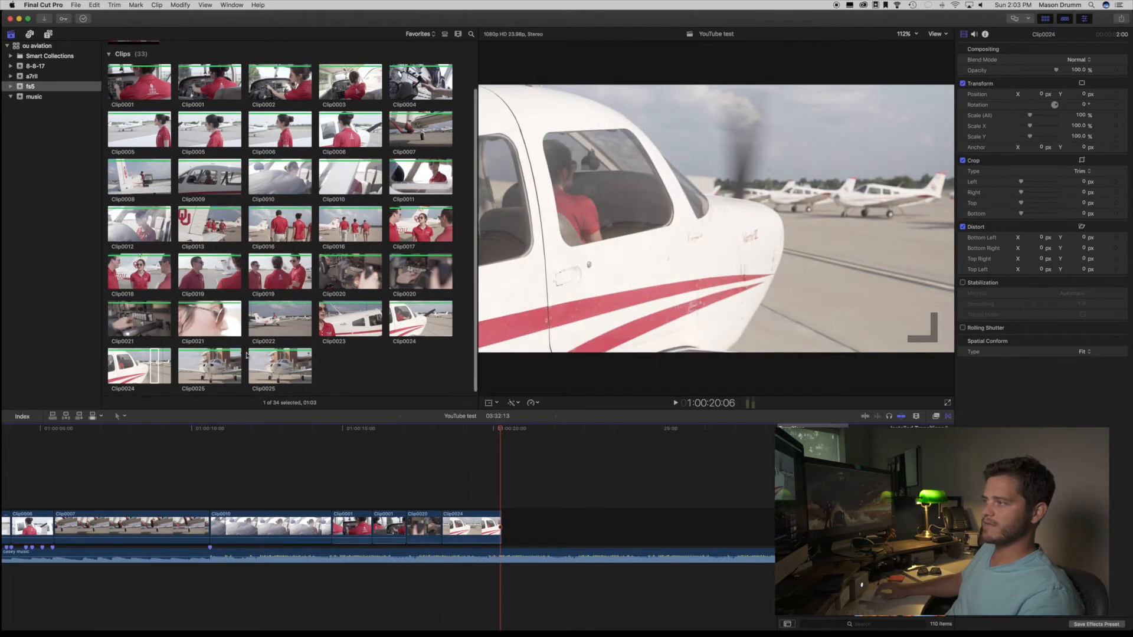
pyautogui.click(219, 370)
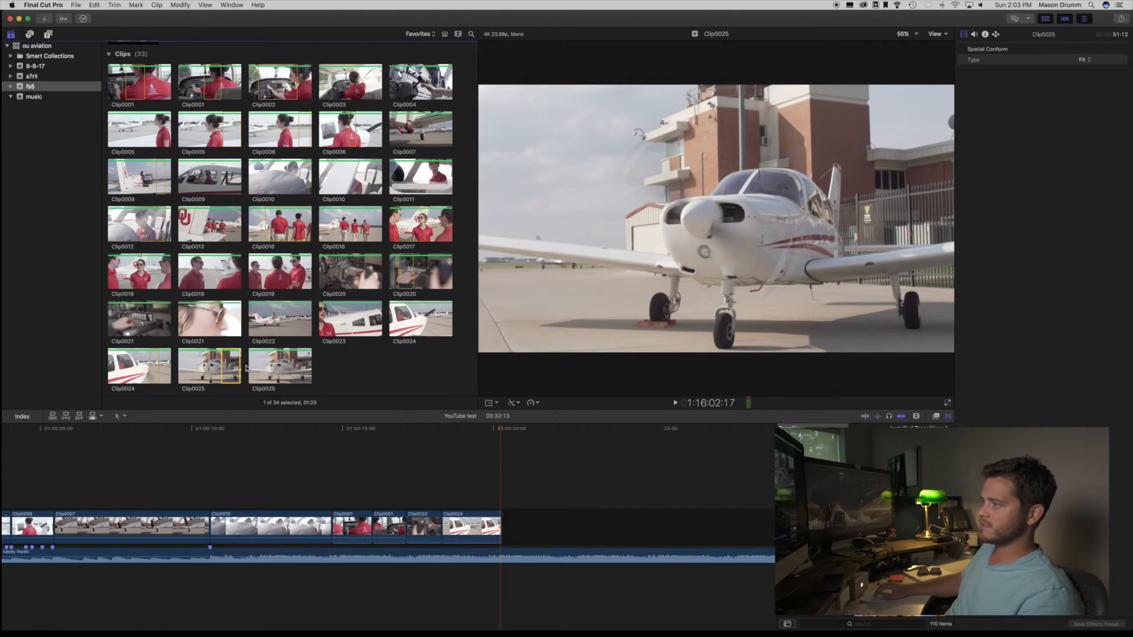
pyautogui.click(262, 369)
pyautogui.press('space')
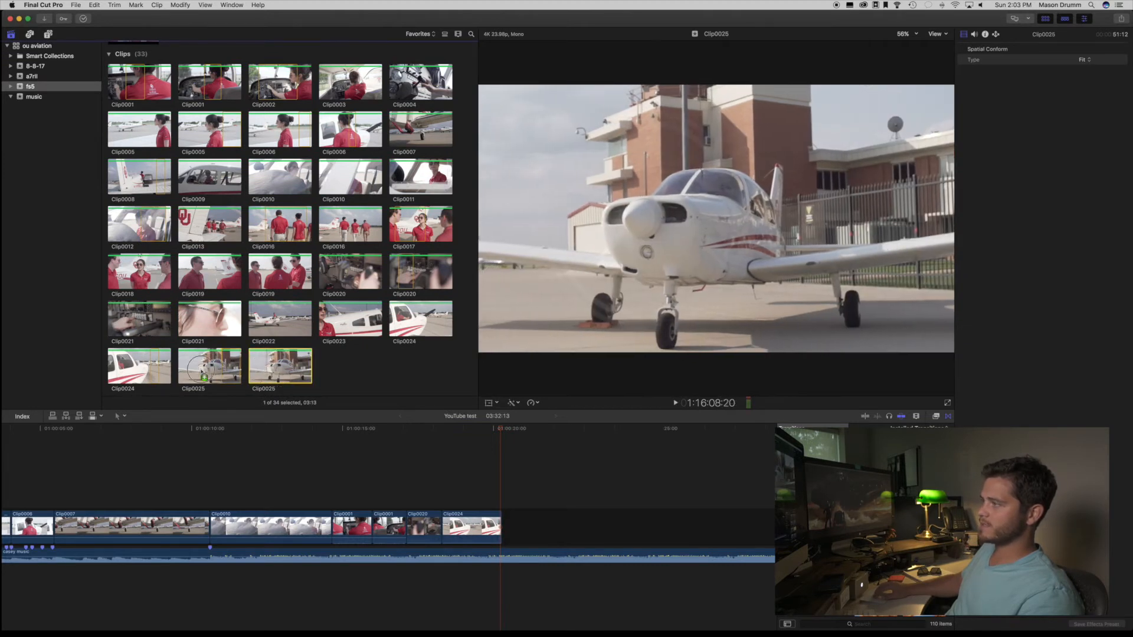
pyautogui.click(201, 373)
pyautogui.press('space')
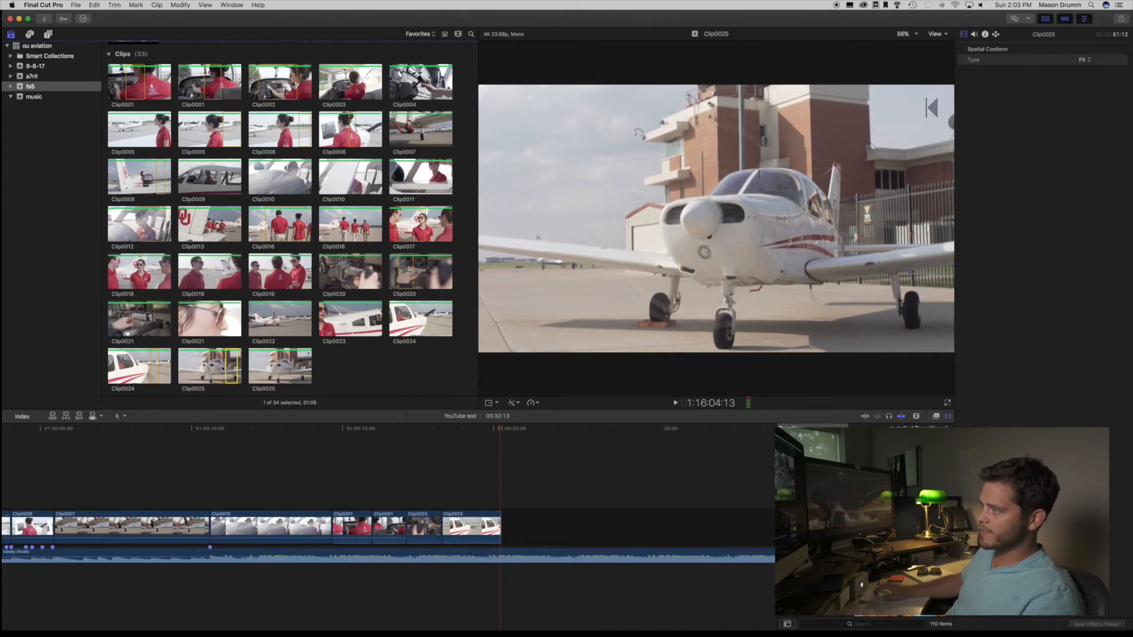
pyautogui.moveTo(231, 366); pyautogui.dragTo(509, 518)
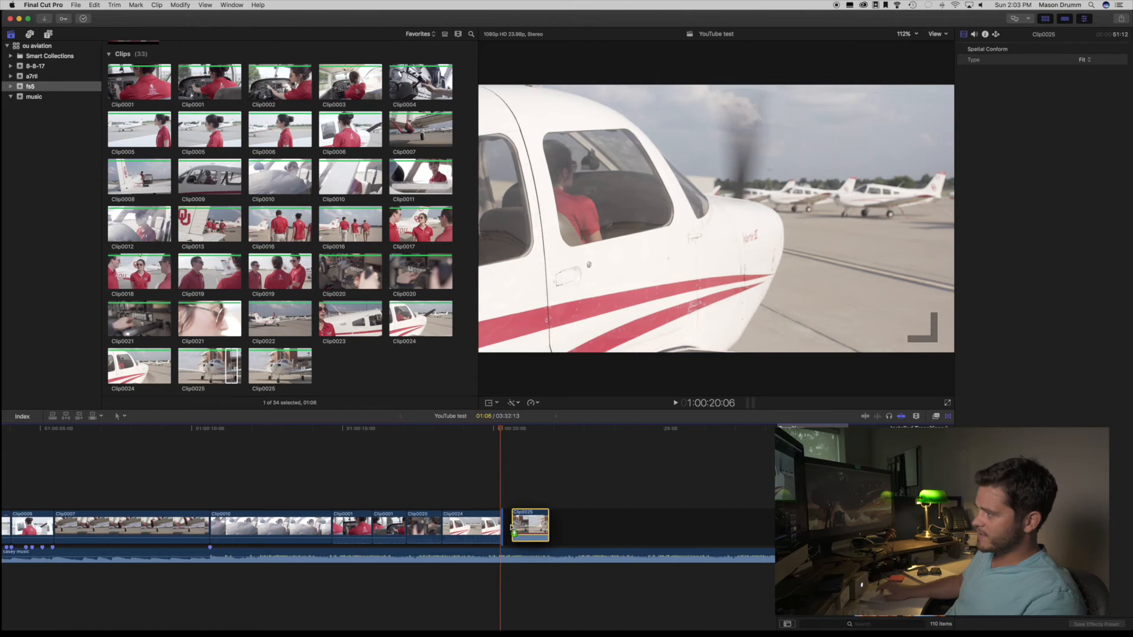
# Step: Replay the timeline from Clip0020 to past the end of the Clip0025 segment
pyautogui.click(430, 485)
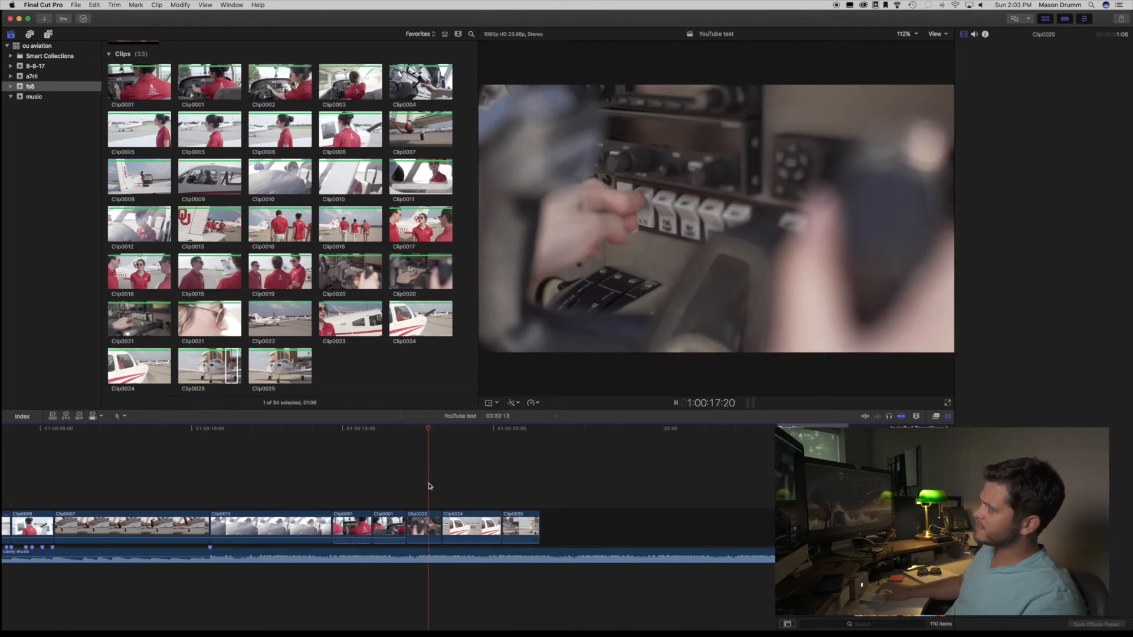
pyautogui.press('space')
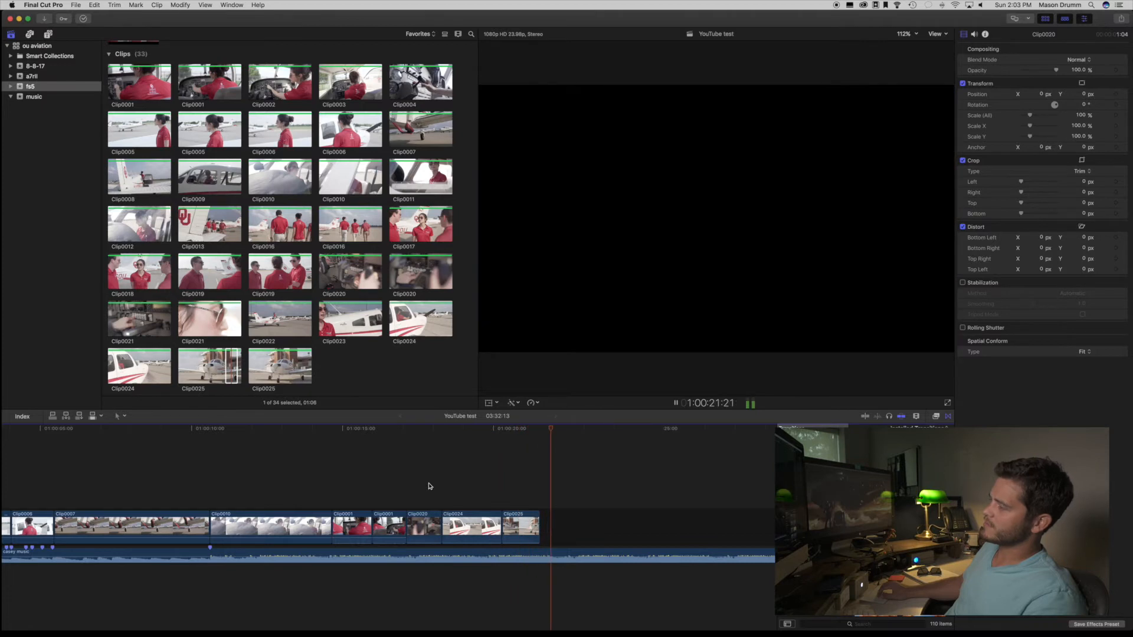
pyautogui.press('space')
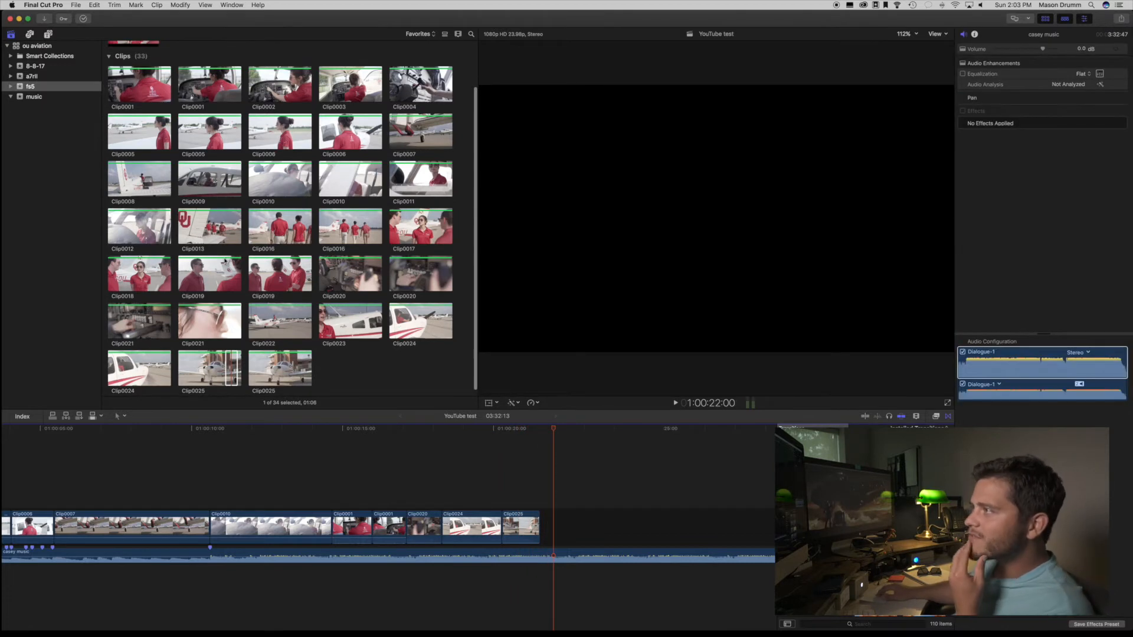
# Step: Append the Clip0012 favorite of the pilot with headphones after Clip0025 and play it against the music
pyautogui.scroll(1, 212, 256)
pyautogui.click(151, 234)
pyautogui.press('space')
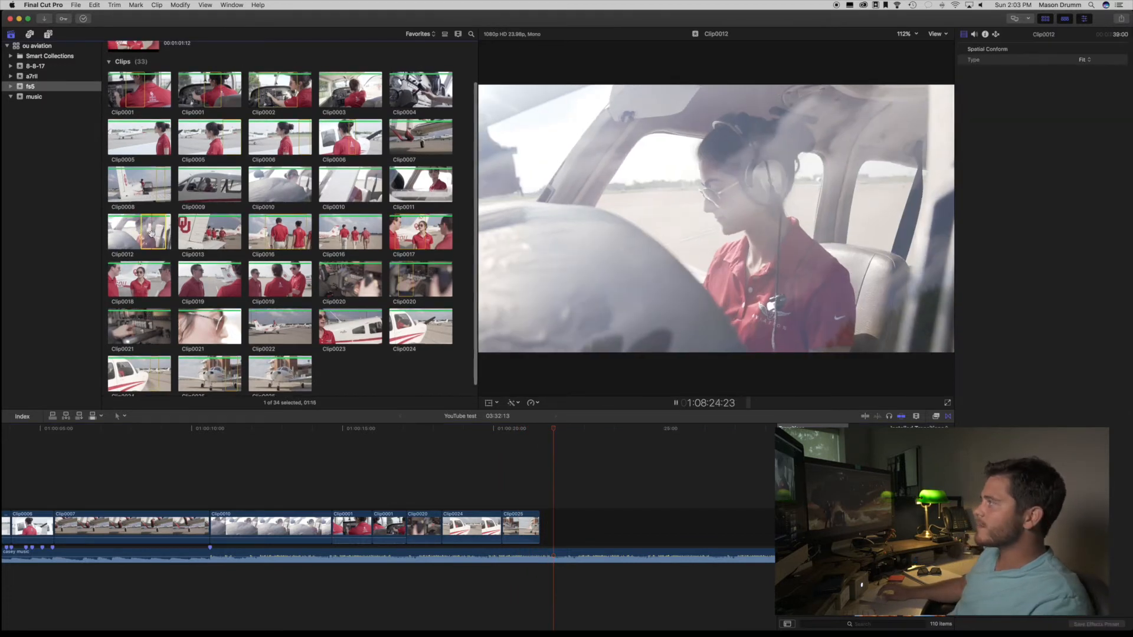
pyautogui.moveTo(151, 234); pyautogui.dragTo(548, 525)
pyautogui.press('space')
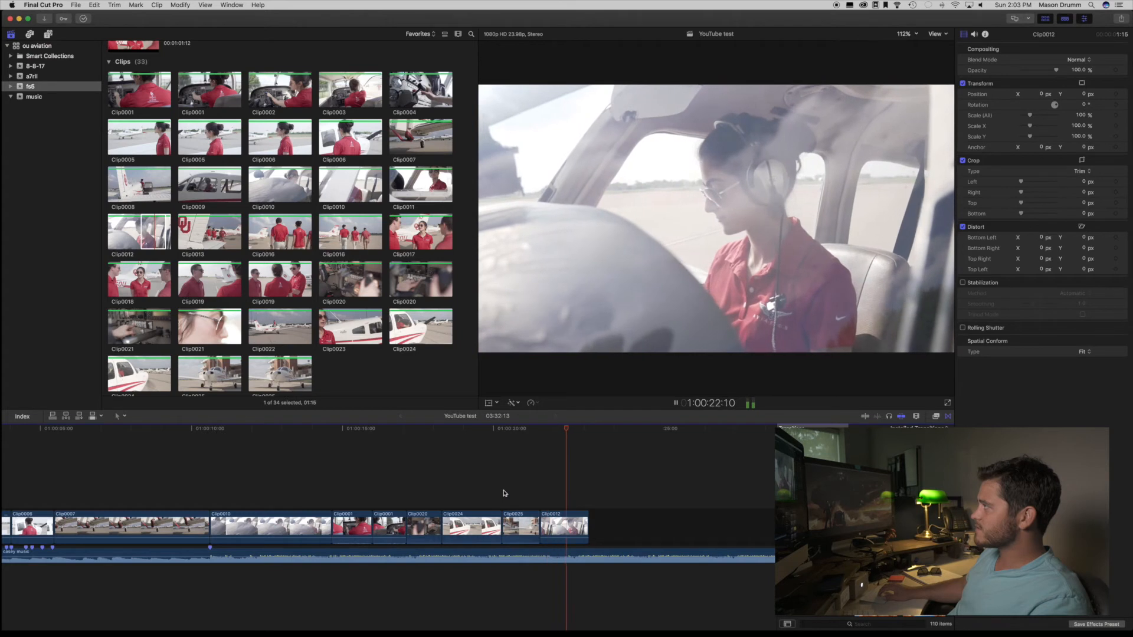
# Step: Show the whole edit in the timeline and replay it from the start to past the end of the Clip0012 segment
pyautogui.hscroll(-3, 220, 486)
pyautogui.press('super+minus')
pyautogui.click(19, 472)
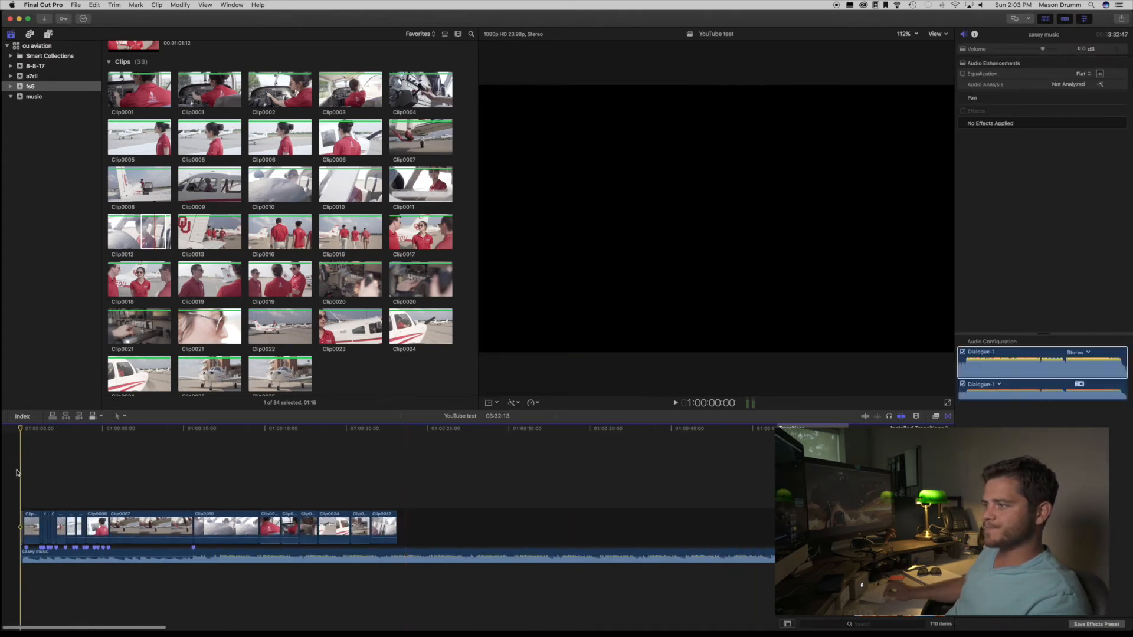
pyautogui.press('space')
pyautogui.press('space')
pyautogui.press('XF86AudioRaiseVolume')
pyautogui.click(17, 472)
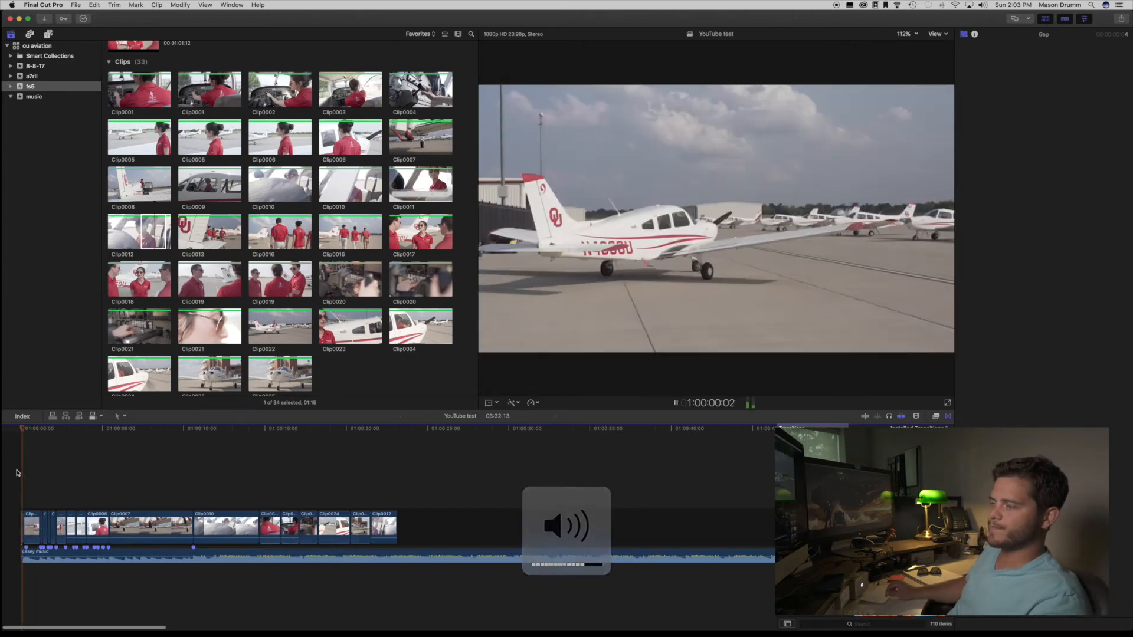
pyautogui.press('space')
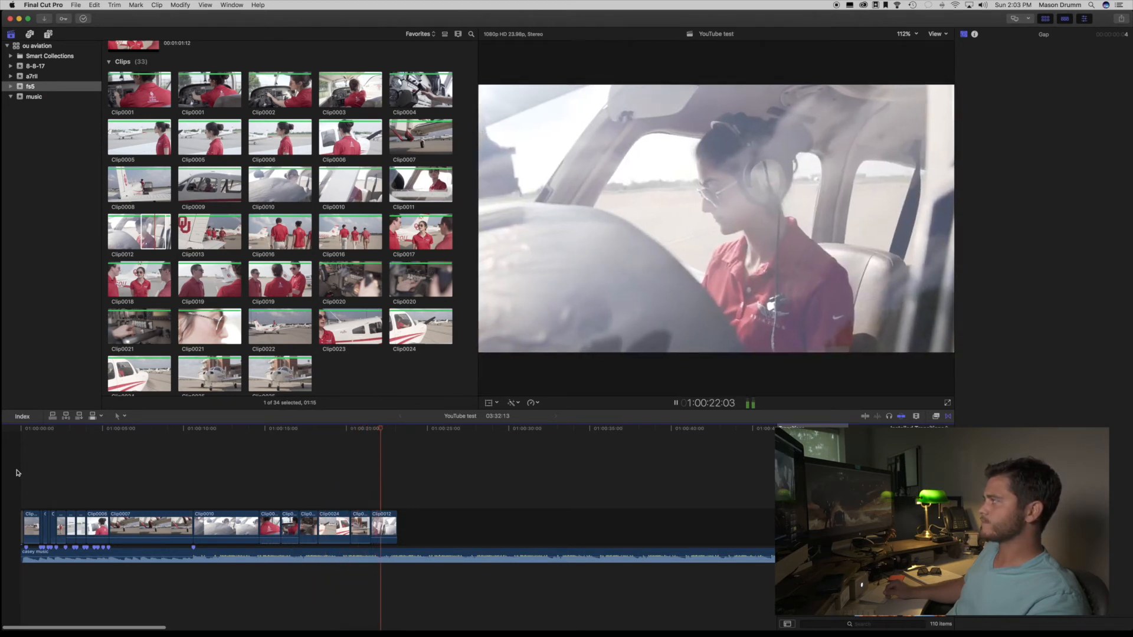
pyautogui.press('space')
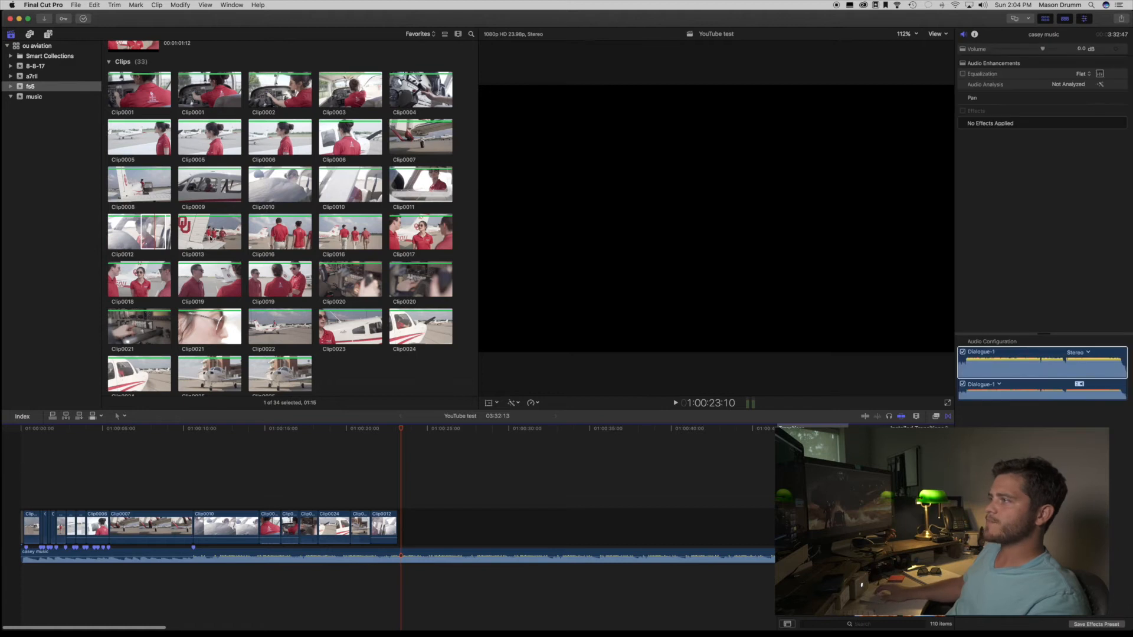
# Step: Preview the Clip0013, second Clip0010, Clip0011 and Clip0012 favorites as candidates for the following shot
pyautogui.click(220, 234)
pyautogui.scroll(2, 264, 223)
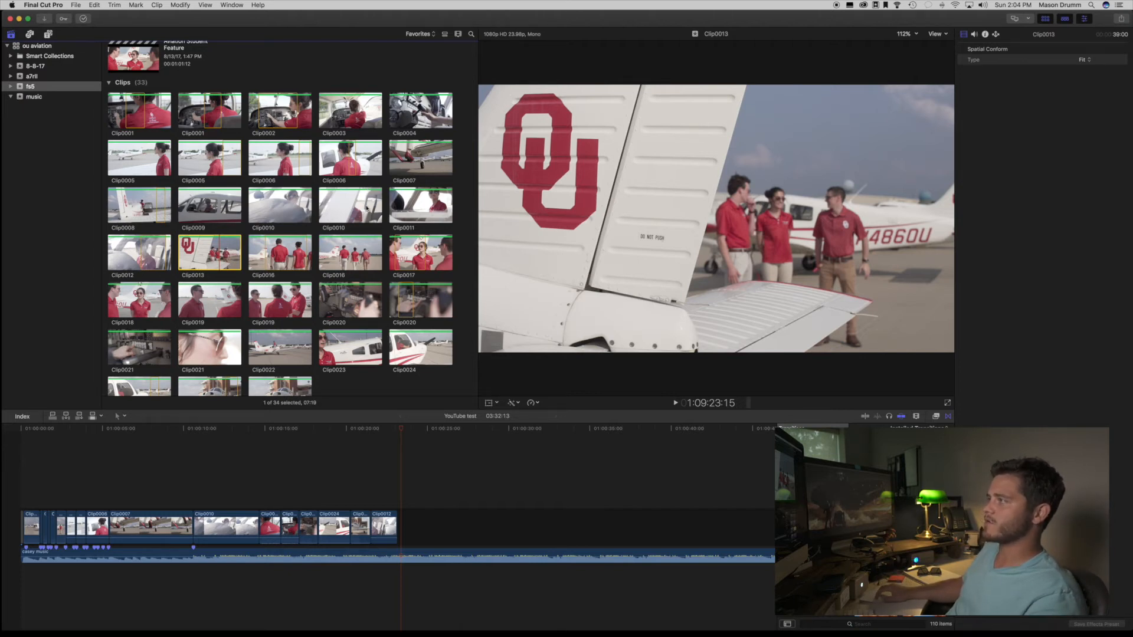
pyautogui.click(365, 209)
pyautogui.press('space')
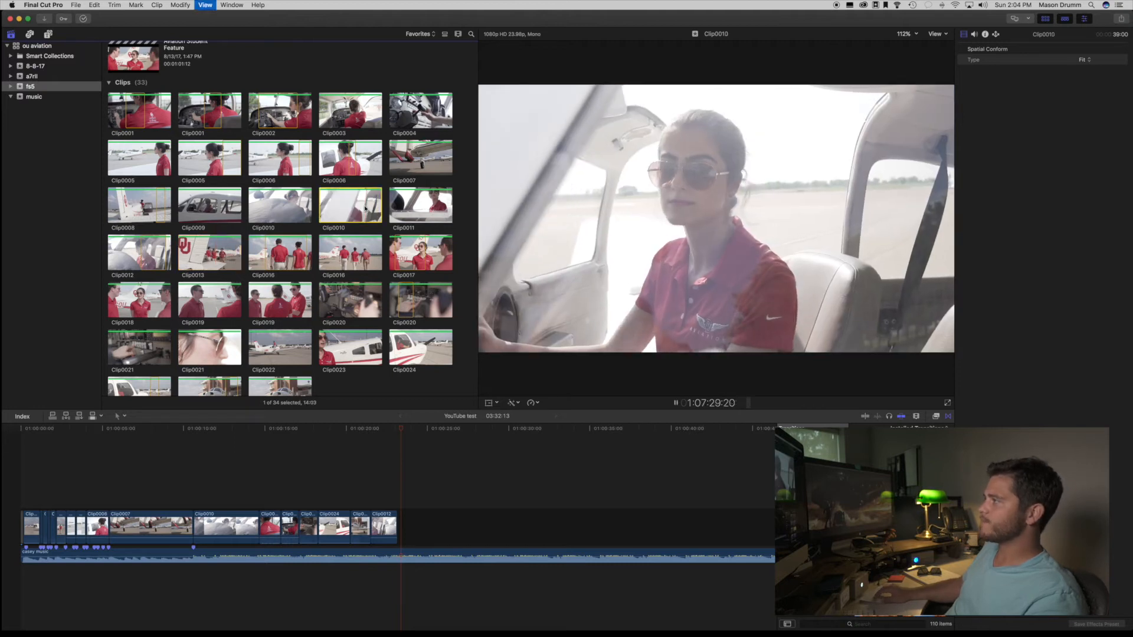
pyautogui.click(410, 210)
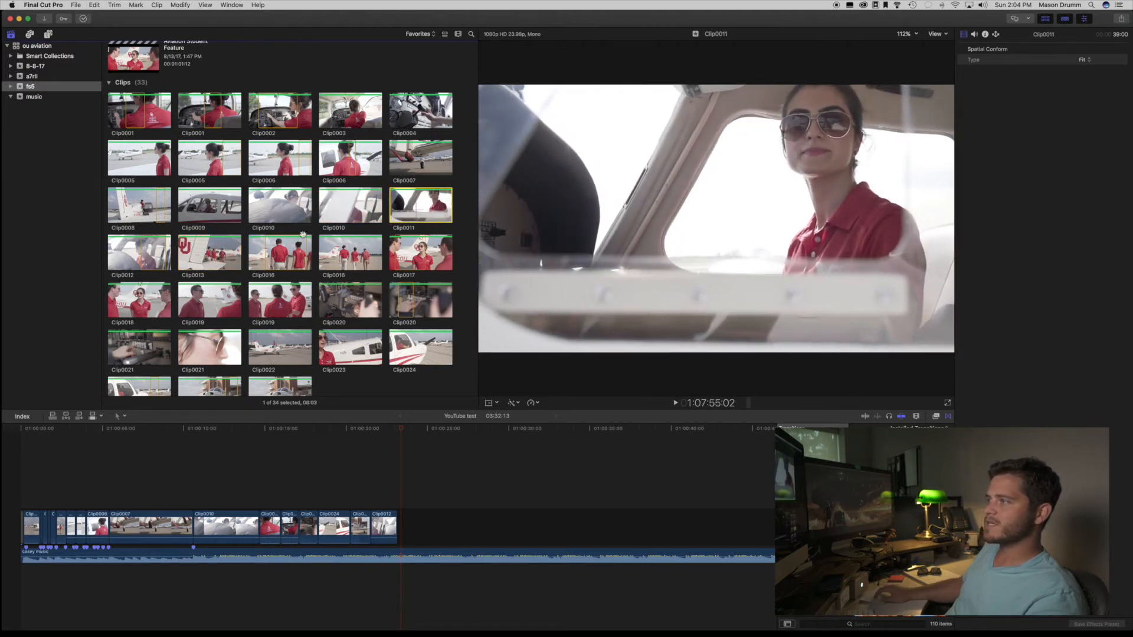
pyautogui.click(143, 256)
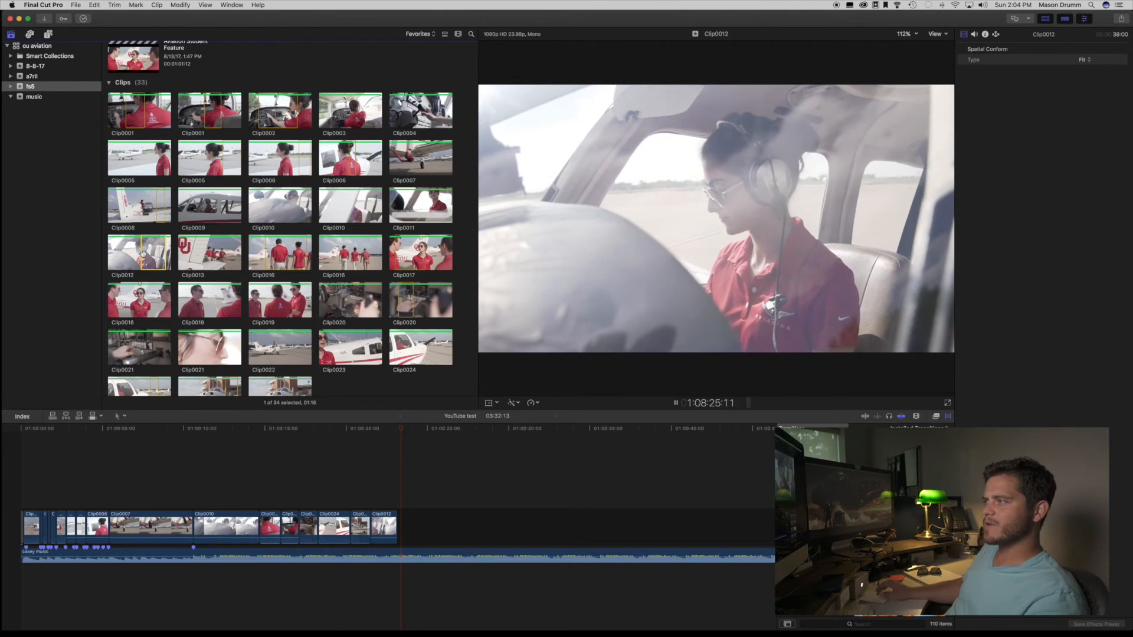
# Step: Review the shots around the playhead from Clip0024 through Clip0012 at the end of the timeline
pyautogui.click(378, 477)
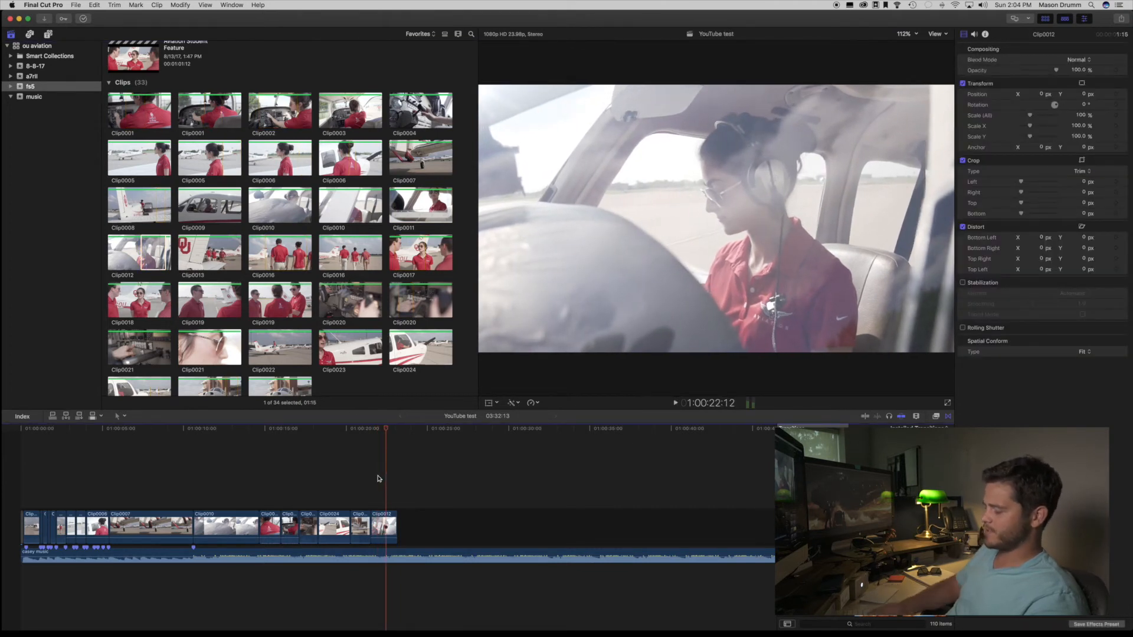
pyautogui.press('XF86AudioMute')
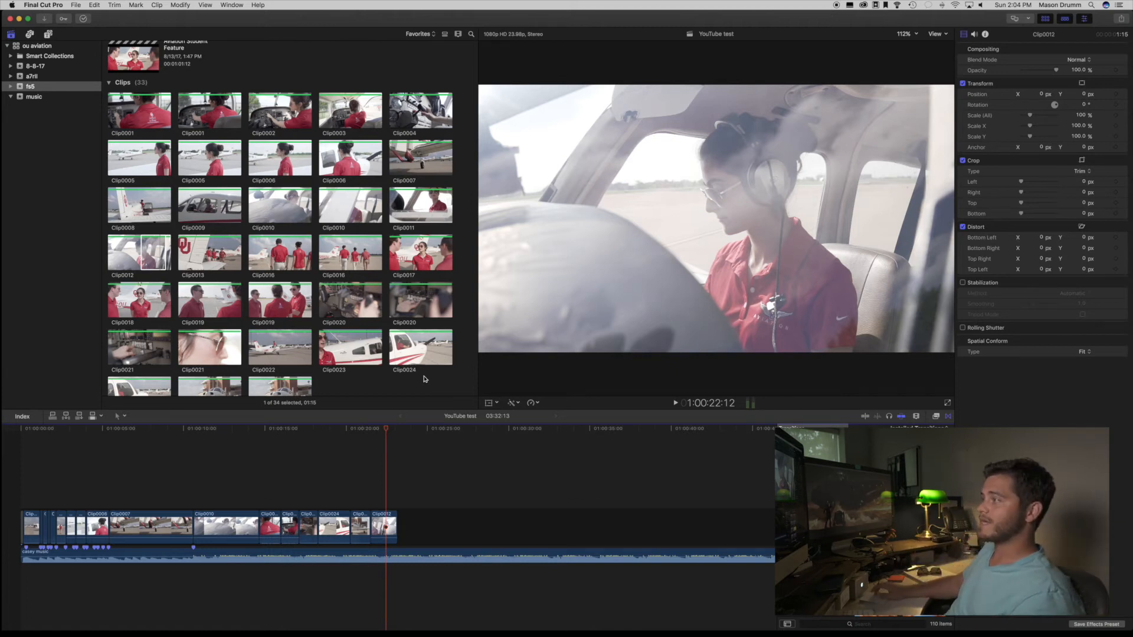
pyautogui.click(359, 484)
pyautogui.click(340, 487)
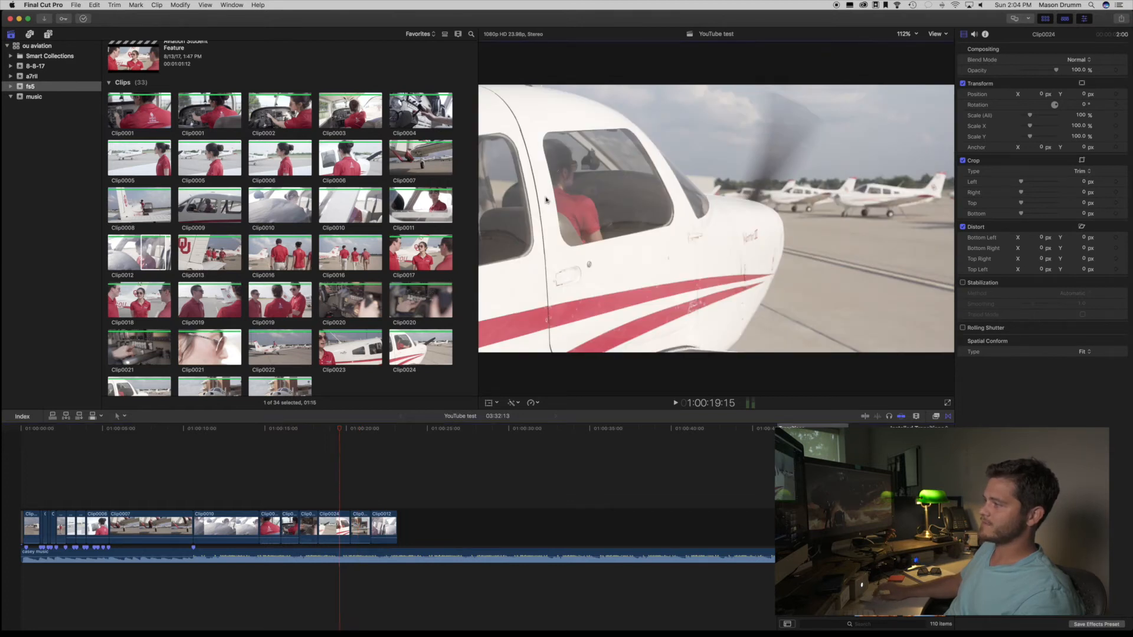
pyautogui.click(377, 501)
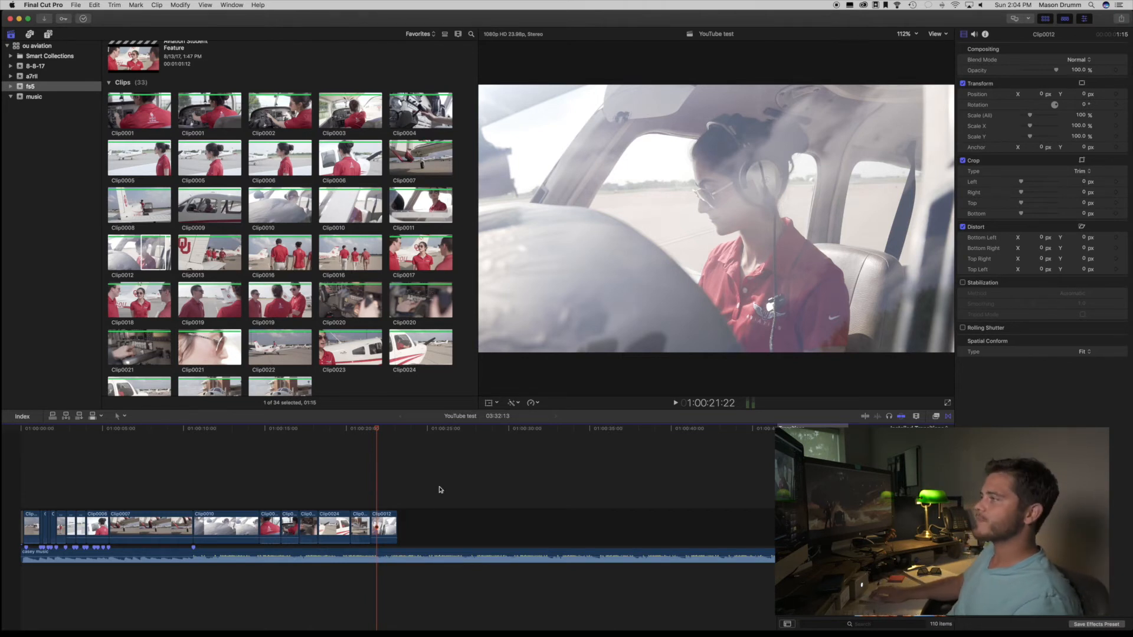
# Step: Compare the Clip0013 favorite of the OU tail with both Clip0016 favorites of the group walking away
pyautogui.click(204, 258)
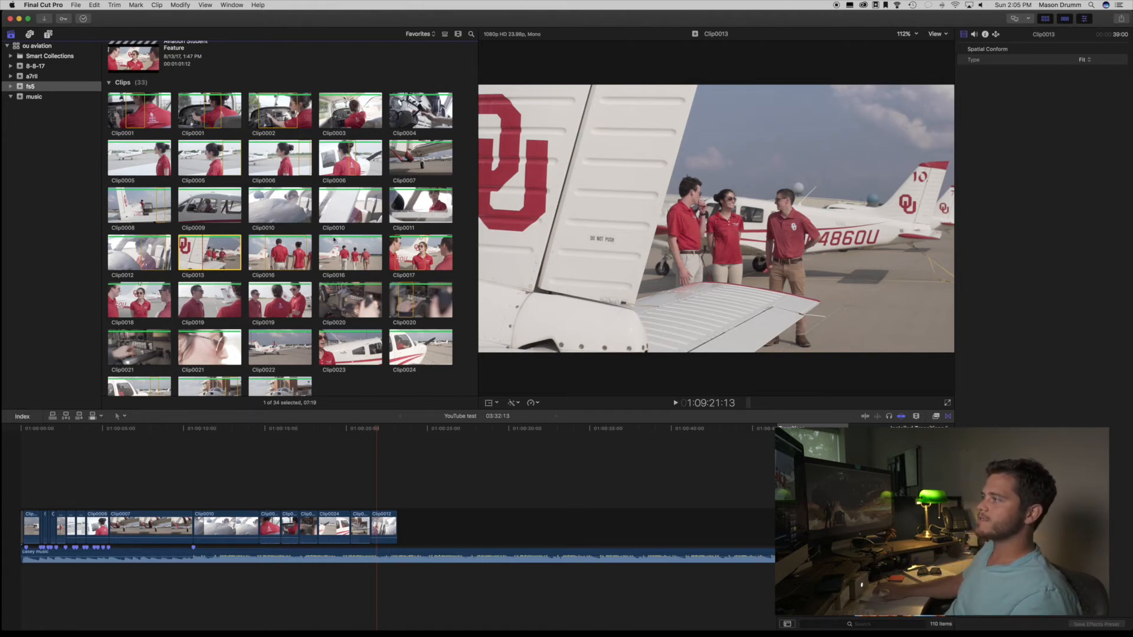
pyautogui.click(346, 252)
pyautogui.press('space')
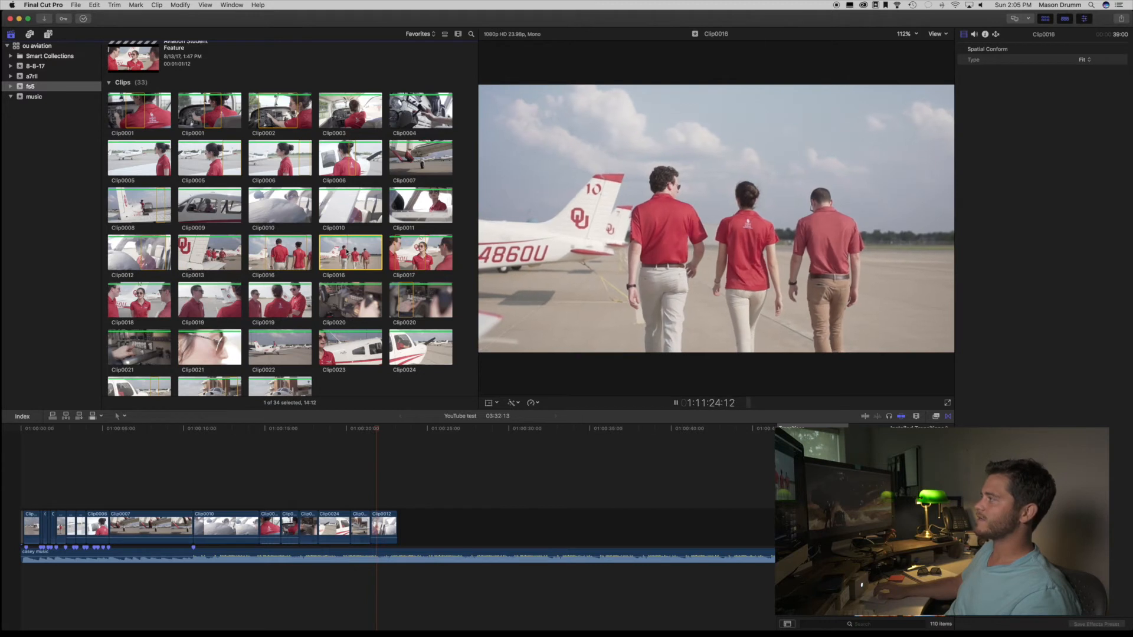
pyautogui.press('space')
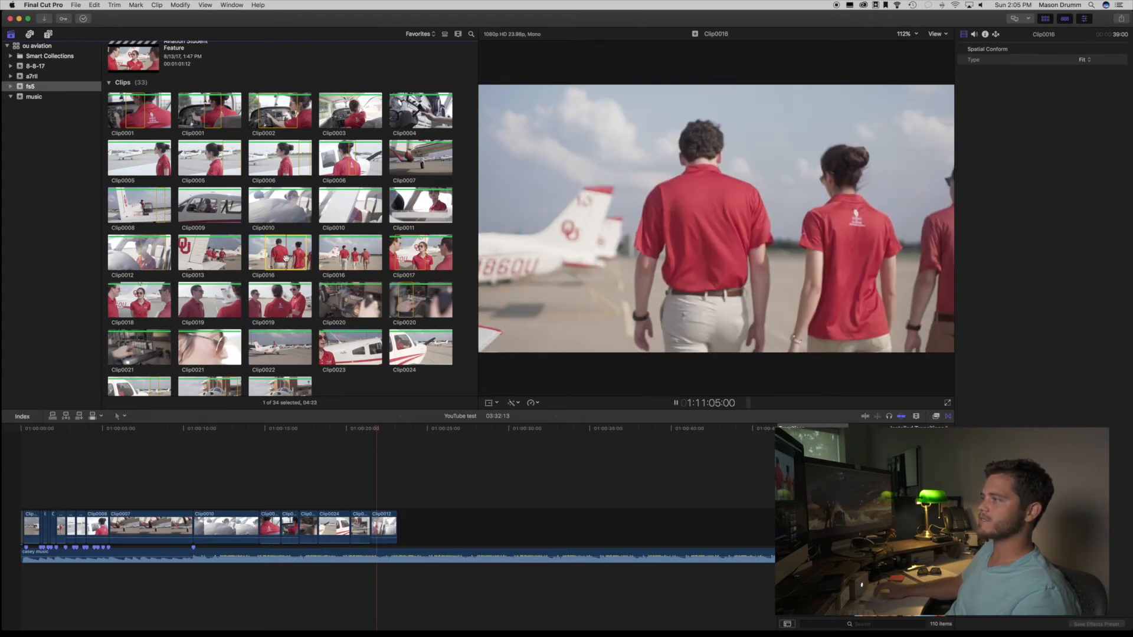
pyautogui.click(200, 265)
pyautogui.press('space')
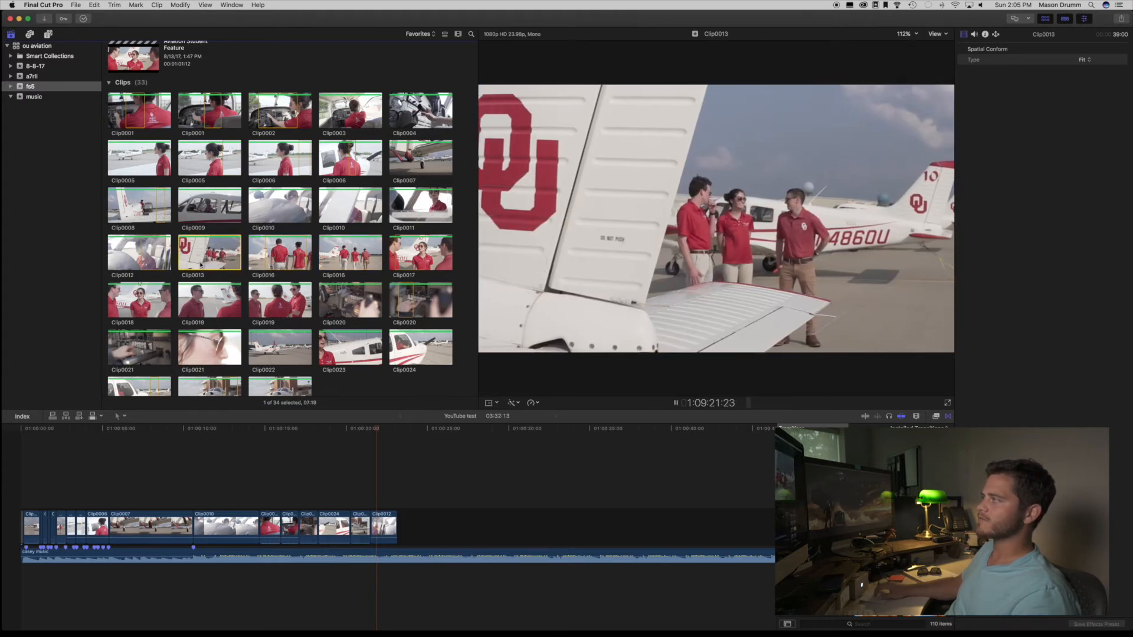
pyautogui.press('space')
pyautogui.click(409, 249)
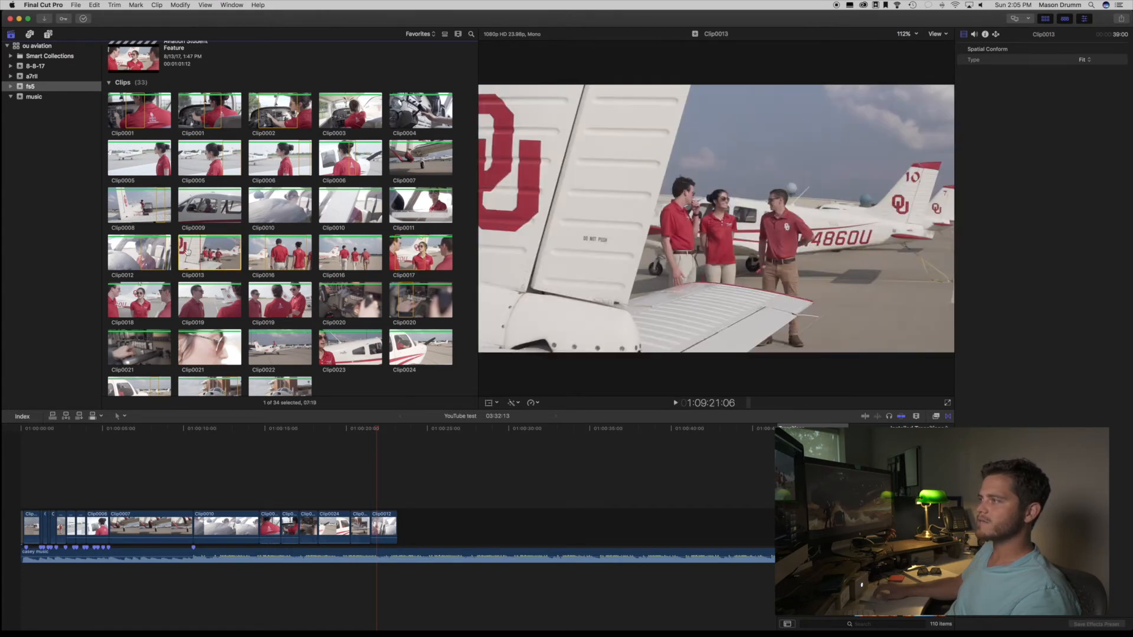
# Step: Mark a 04:08 range of Clip0013, append it after Clip0012 in the timeline and play it against the music
pyautogui.press('space')
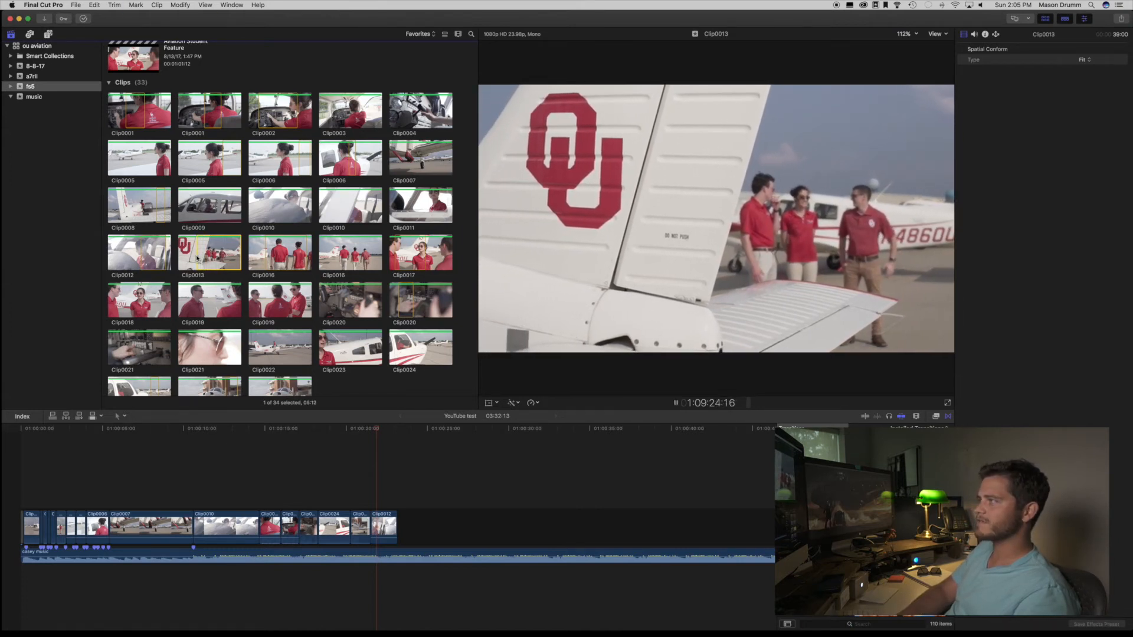
pyautogui.press('o')
pyautogui.press('space')
pyautogui.moveTo(197, 257); pyautogui.dragTo(449, 505)
pyautogui.click(388, 484)
pyautogui.press('space')
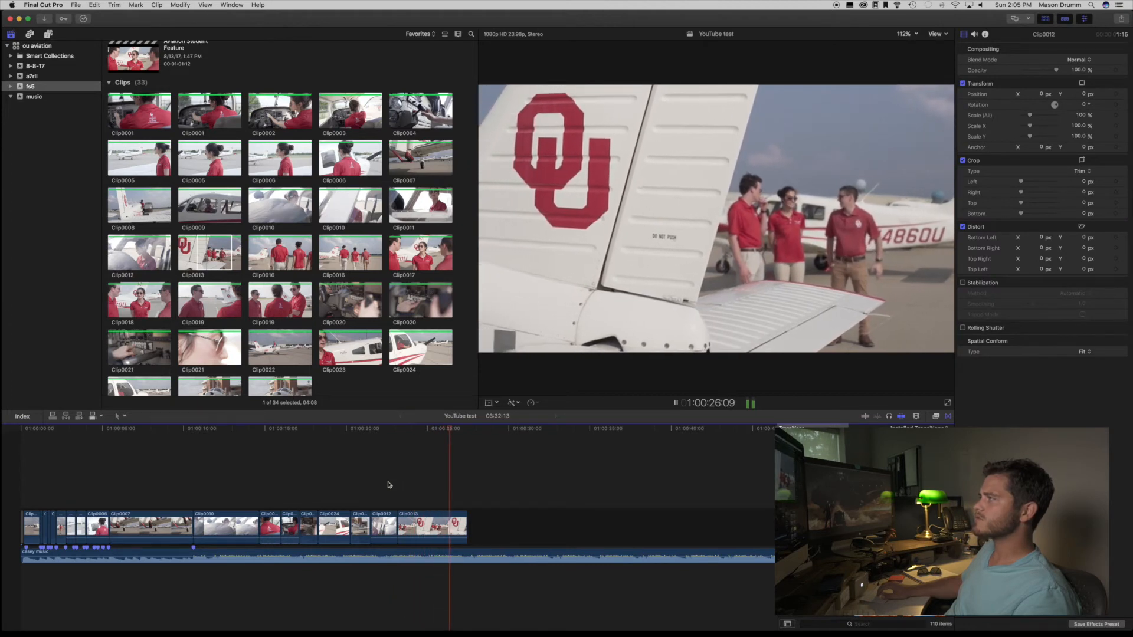
pyautogui.press('space')
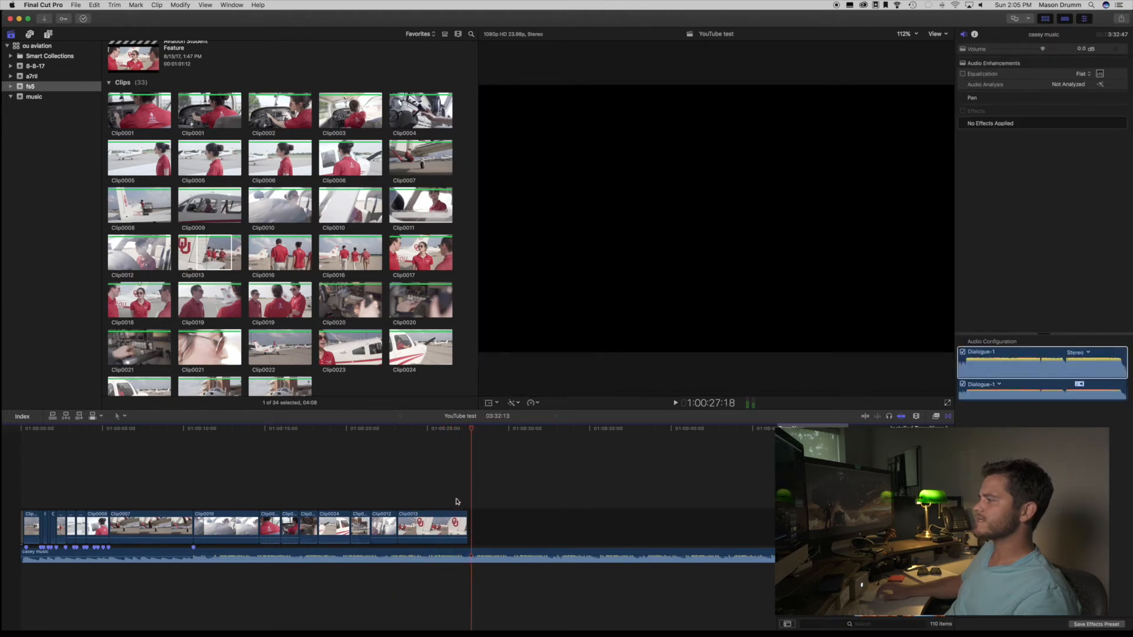
# Step: Extend the end of the Clip0013 segment to a duration of 6:04 and replay it
pyautogui.click(456, 501)
pyautogui.moveTo(467, 520); pyautogui.dragTo(496, 520)
pyautogui.press('space')
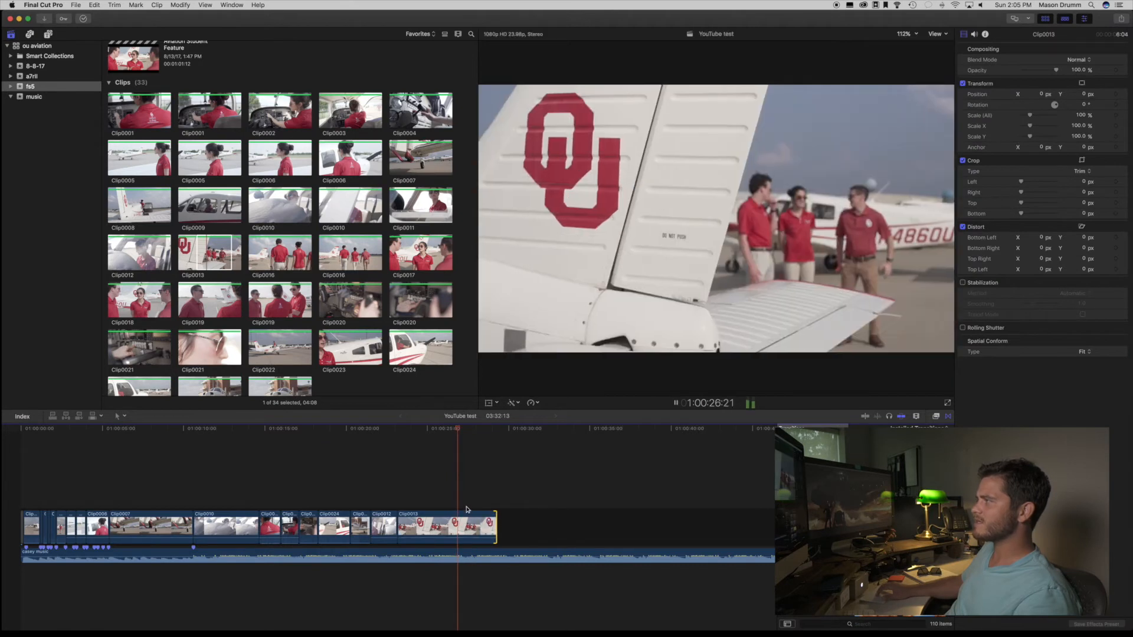
pyautogui.click(436, 509)
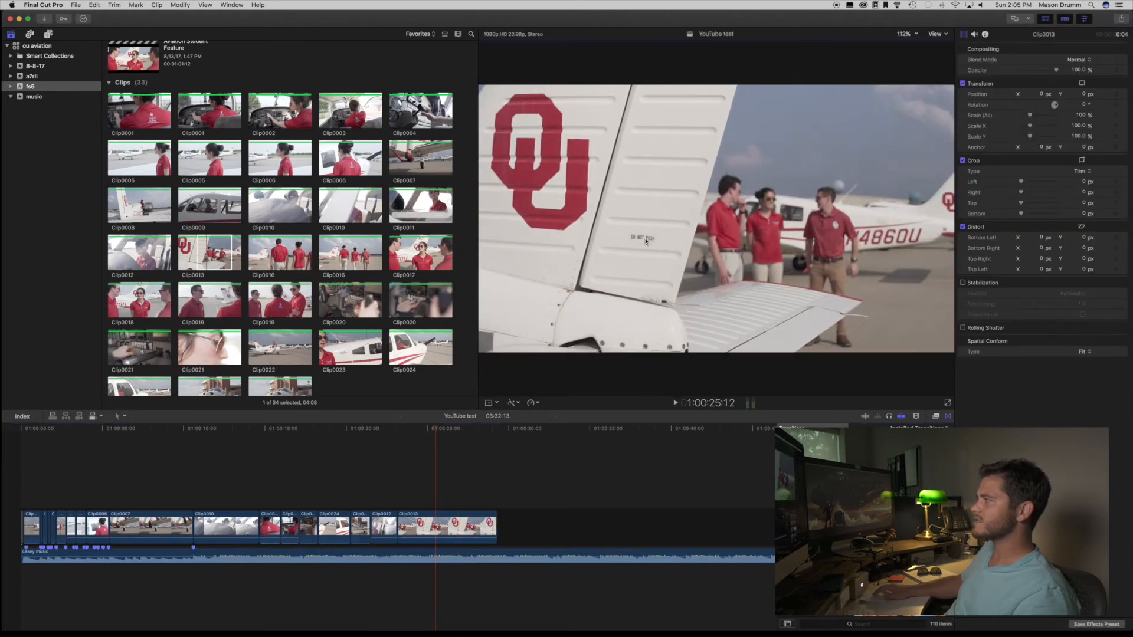
pyautogui.click(489, 473)
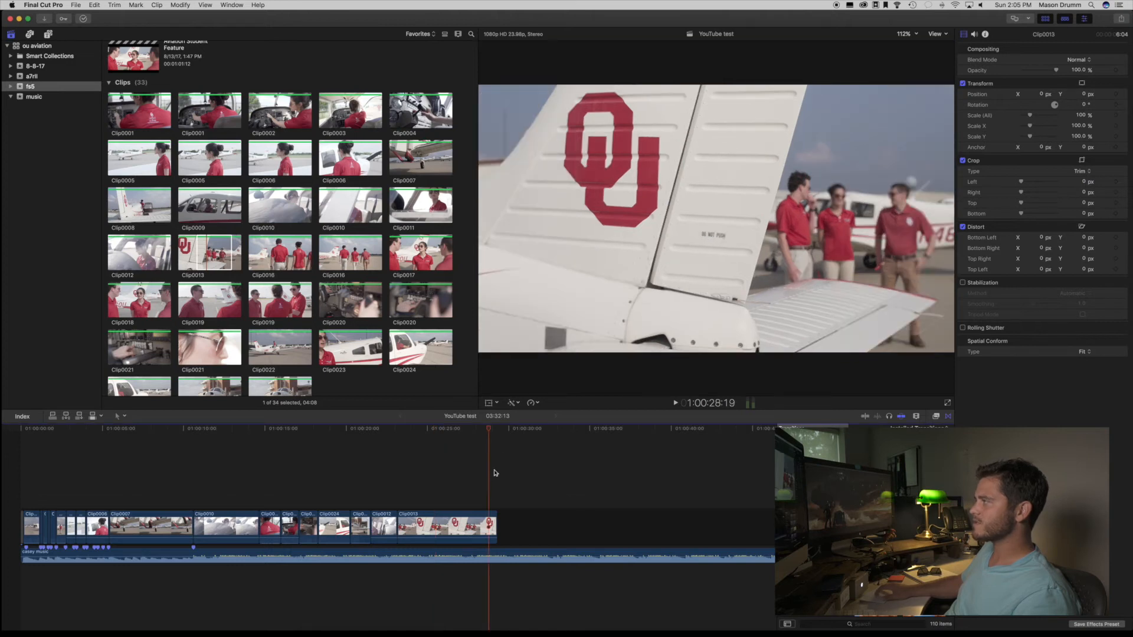
pyautogui.click(405, 485)
pyautogui.press('space')
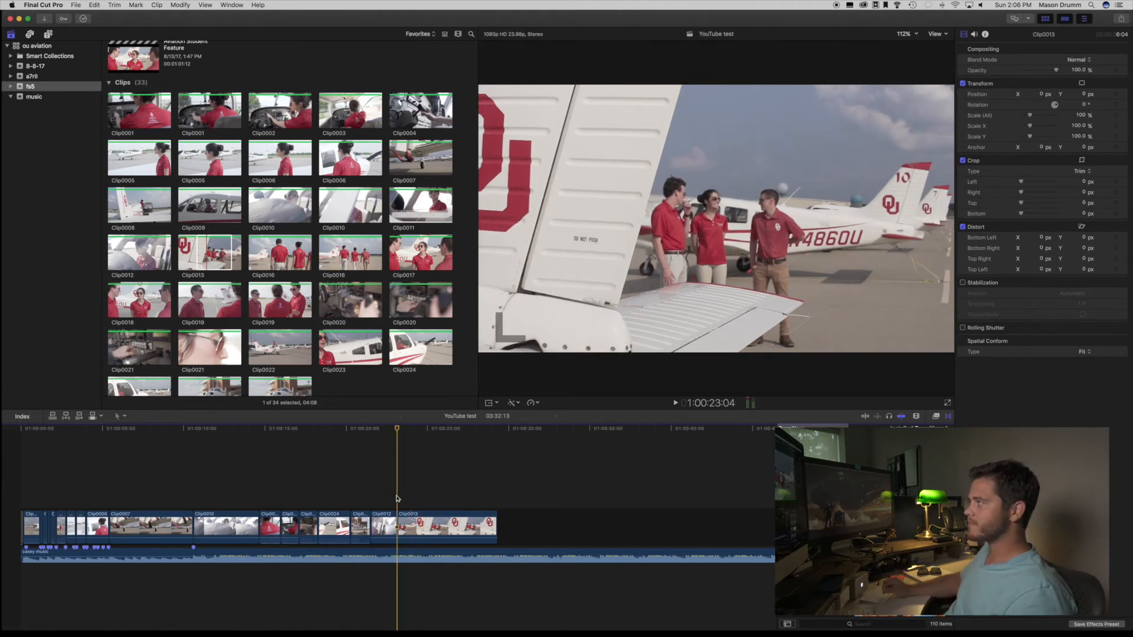
# Step: Play Clip0013 to the beat and trim its end back to a duration of 3:14
pyautogui.press('space')
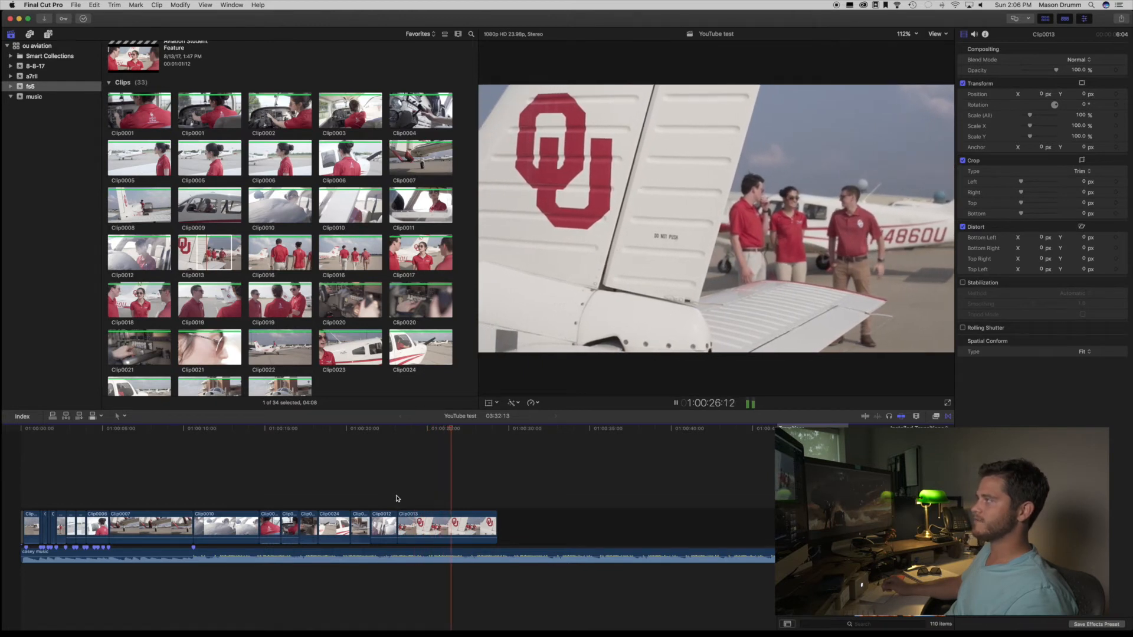
pyautogui.press('space')
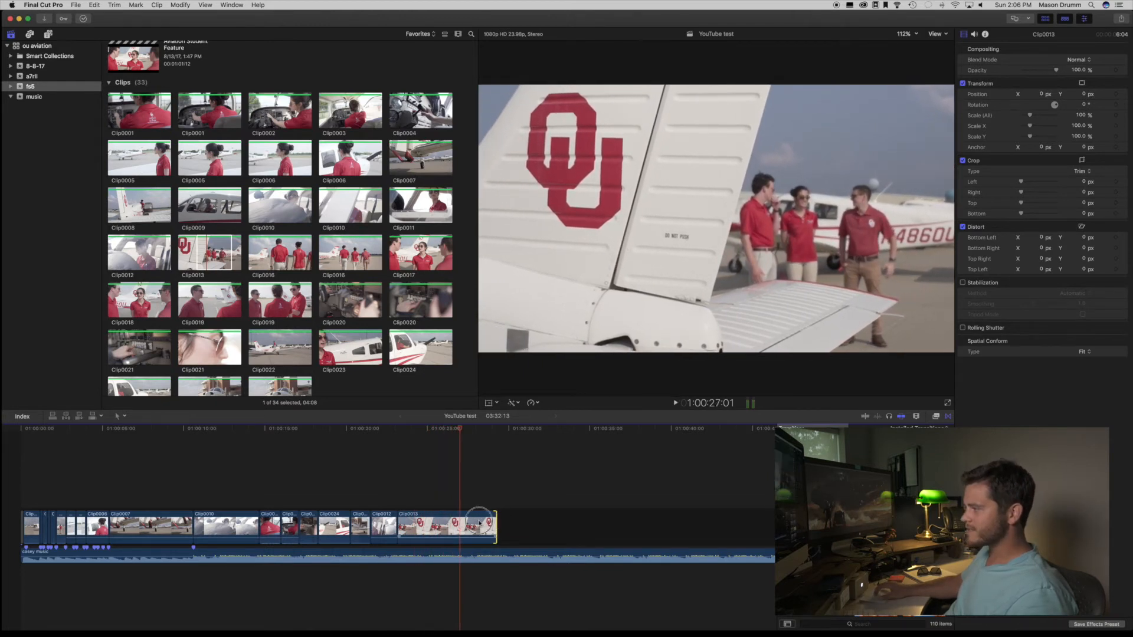
pyautogui.hotkey('alt', ']')
pyautogui.click(394, 506)
pyautogui.press('space')
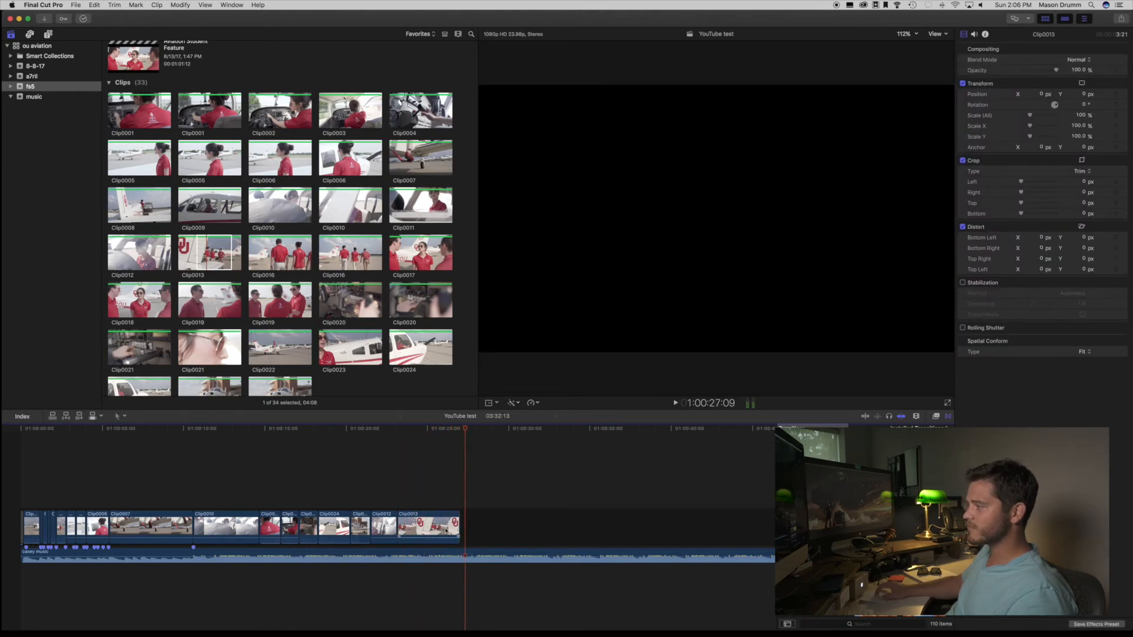
pyautogui.moveTo(459, 530); pyautogui.dragTo(454, 530)
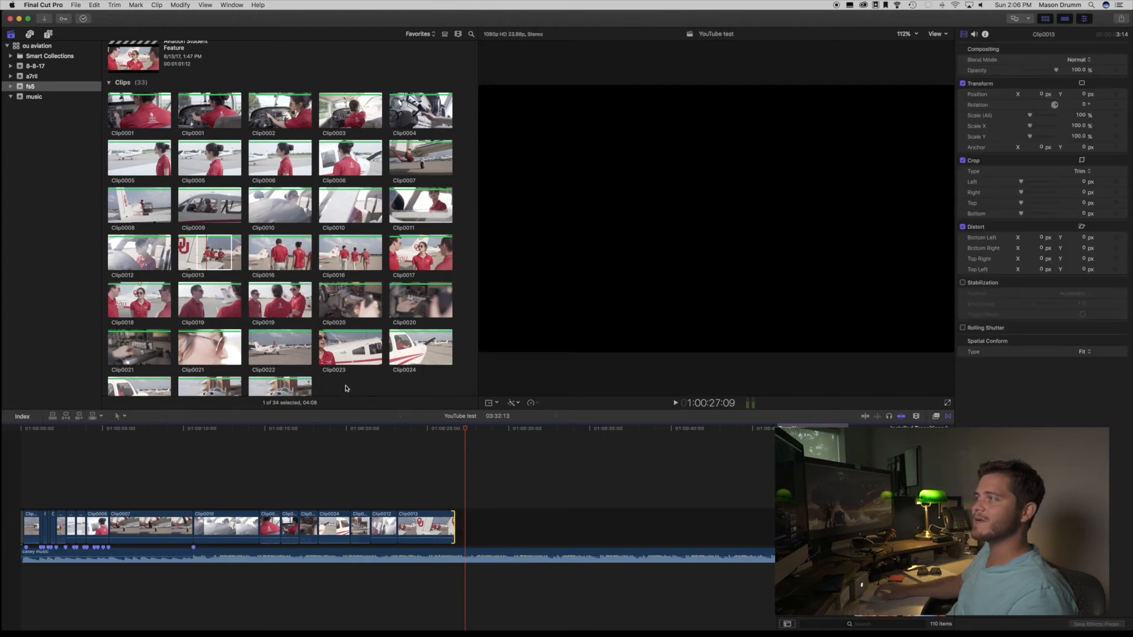
# Step: Append the Clip0017 favorite of the three-person conversation after Clip0013, play it and trim its end to a duration of 6:08
pyautogui.click(288, 266)
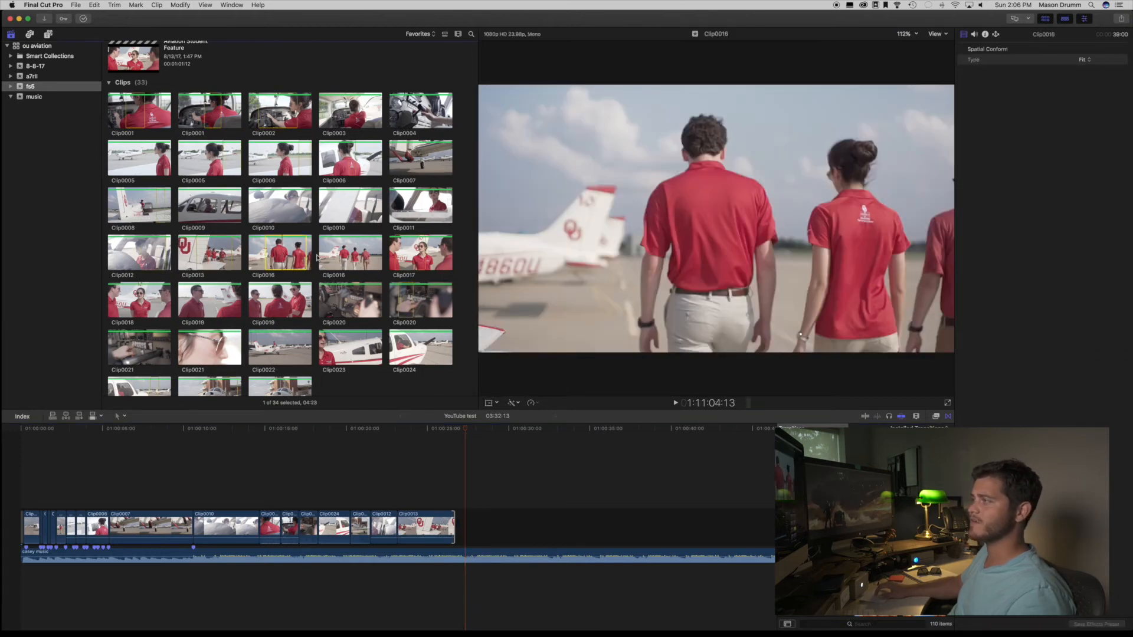
pyautogui.moveTo(399, 250); pyautogui.dragTo(460, 501)
pyautogui.press('space')
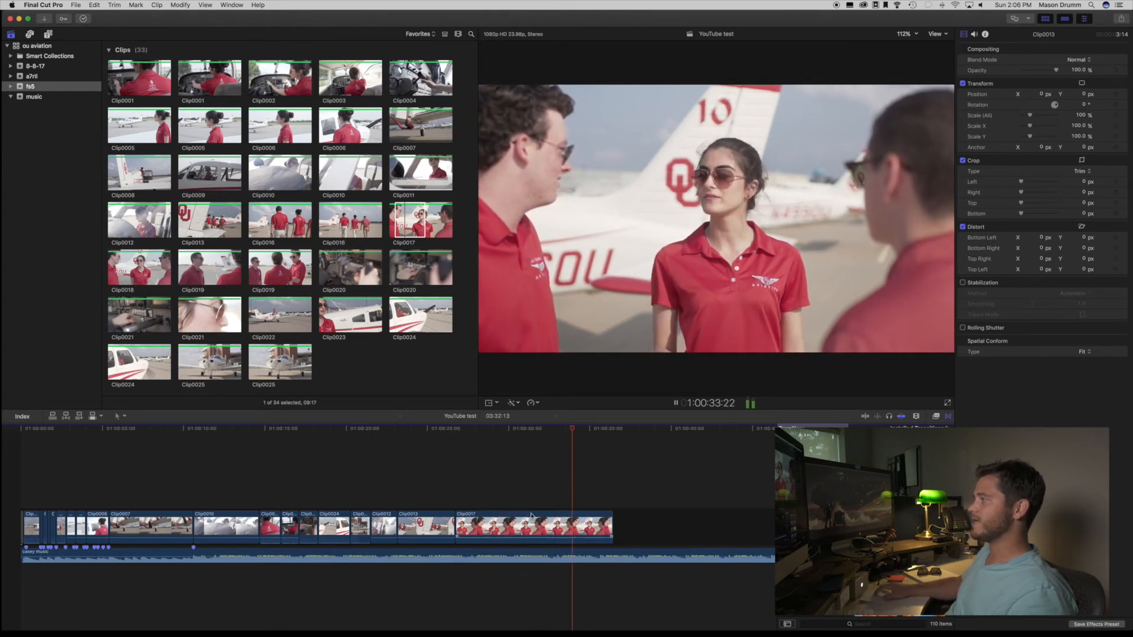
pyautogui.moveTo(612, 527); pyautogui.dragTo(557, 527)
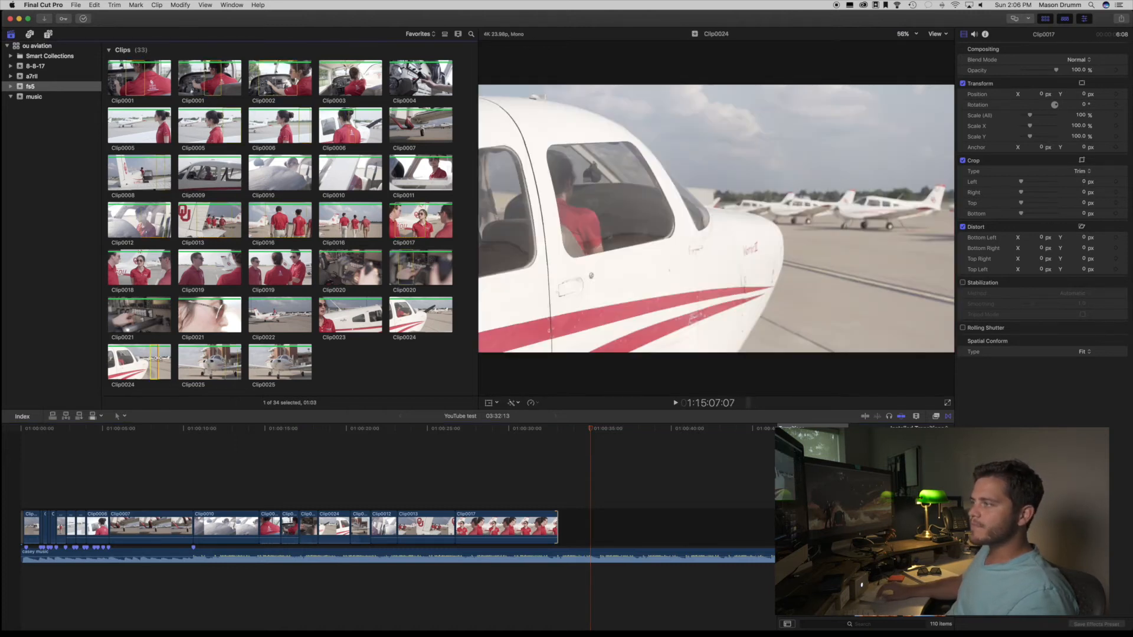
# Step: Preview the Clip0008 and Clip0016 favorites and play the end of the Clip0017 segment against the music
pyautogui.click(204, 302)
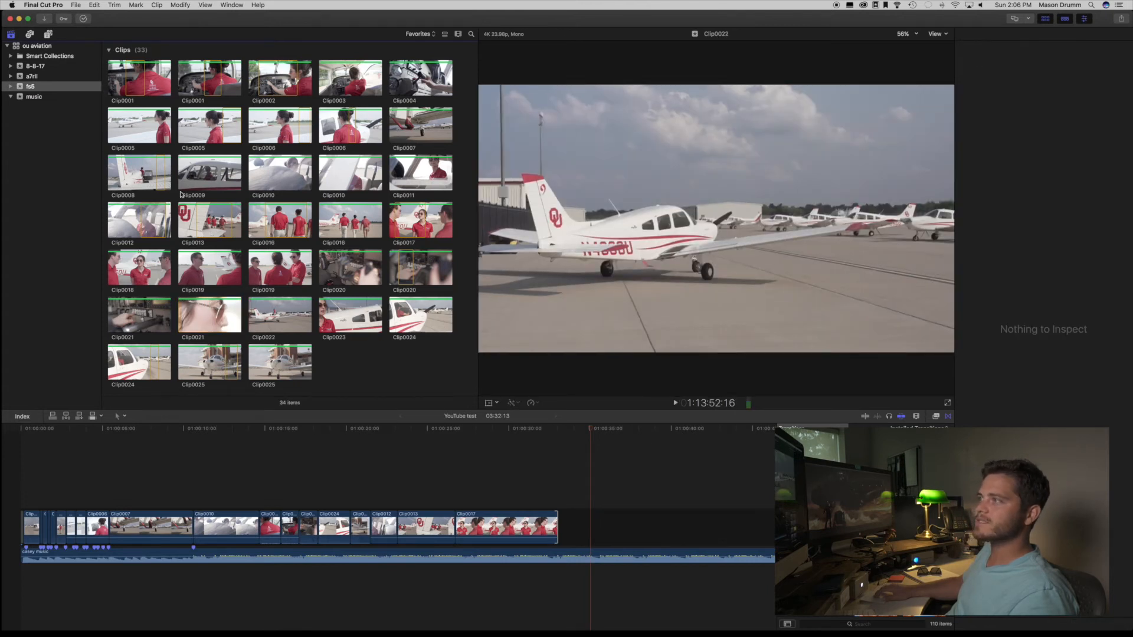
pyautogui.click(137, 179)
pyautogui.press('space')
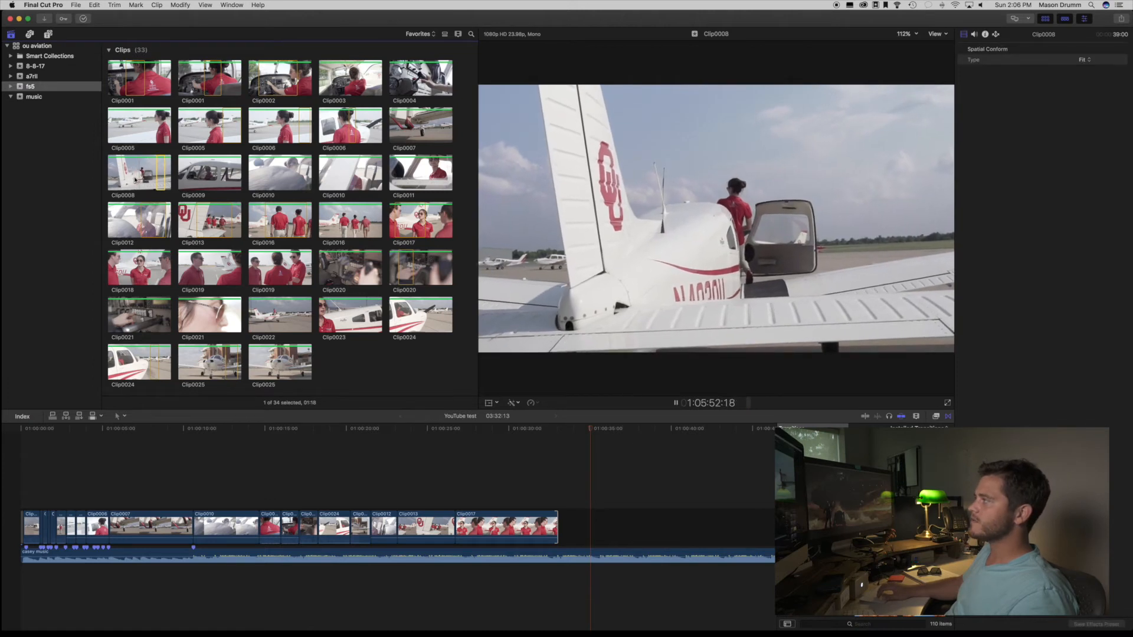
pyautogui.press('space')
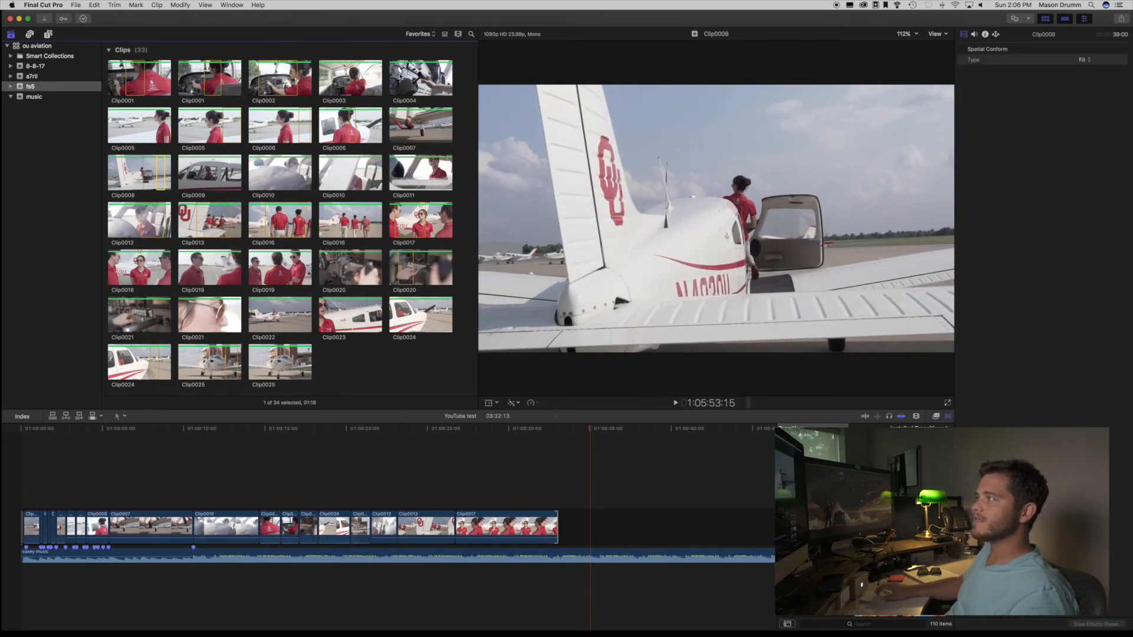
pyautogui.click(340, 224)
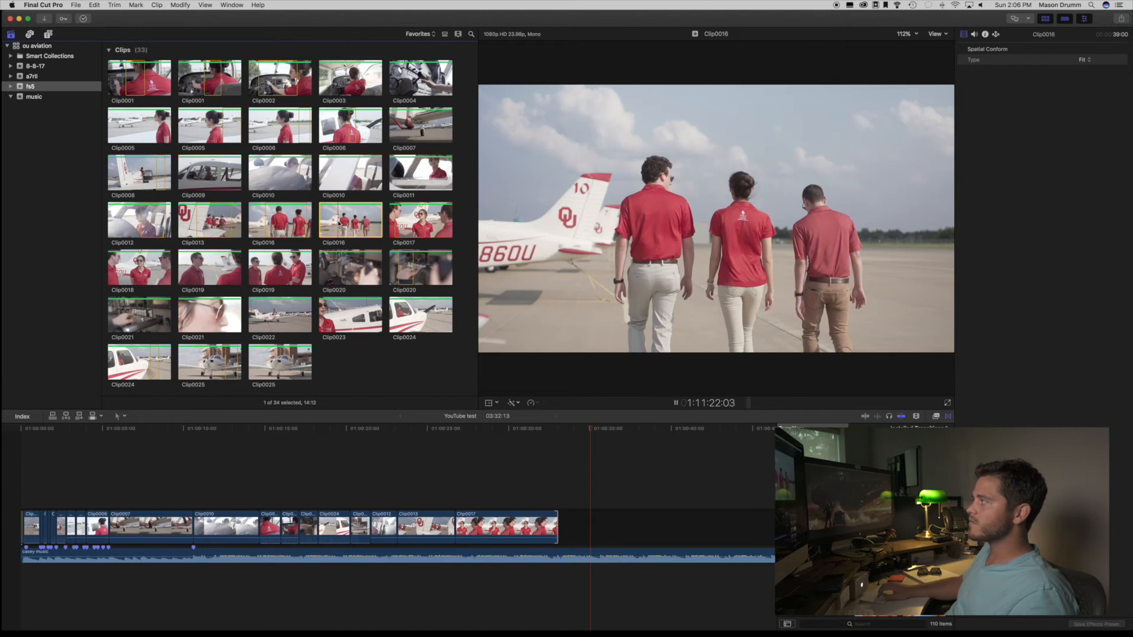
pyautogui.click(292, 223)
pyautogui.click(539, 455)
pyautogui.press('space')
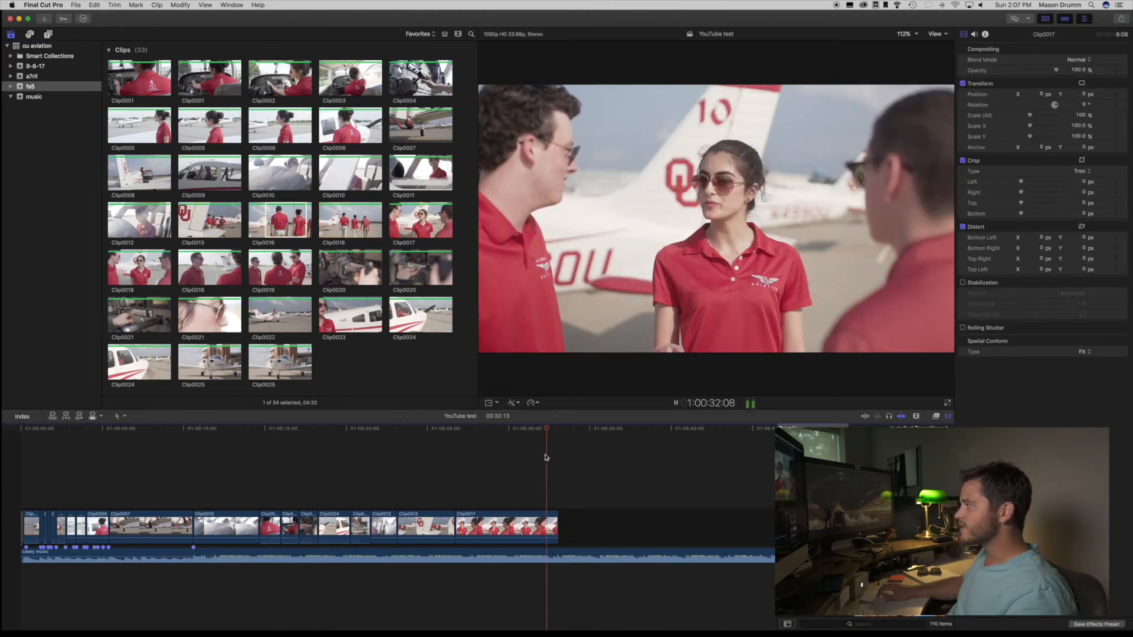
pyautogui.press('space')
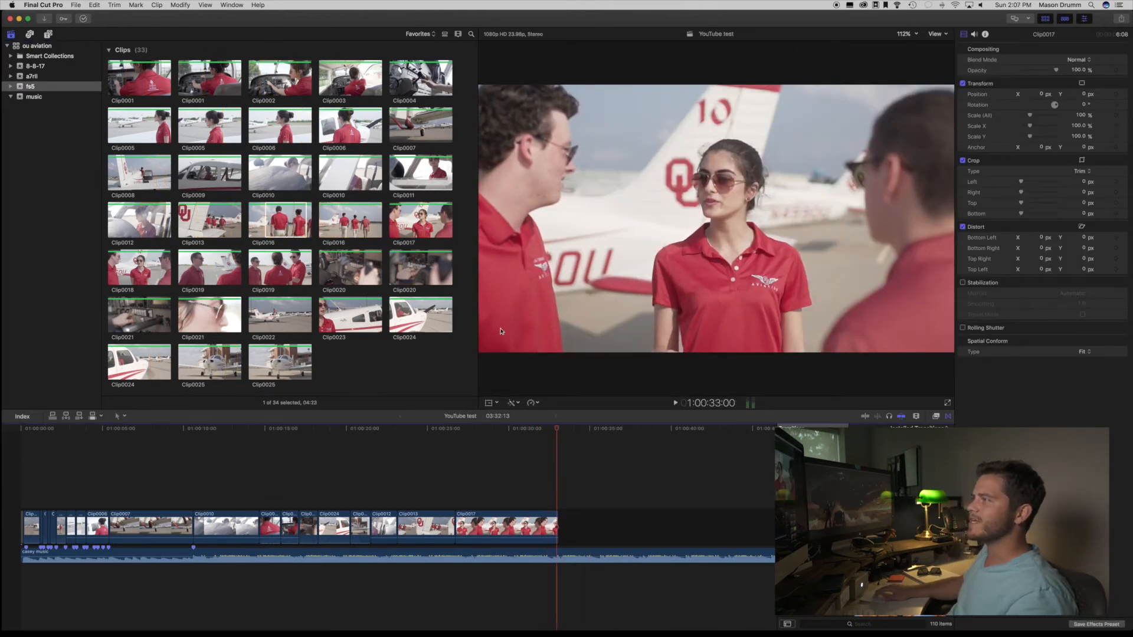
# Step: Preview the closer Clip0016 favorite of the three people walking, append it after Clip0017 in the timeline and play it
pyautogui.click(284, 218)
pyautogui.press('space')
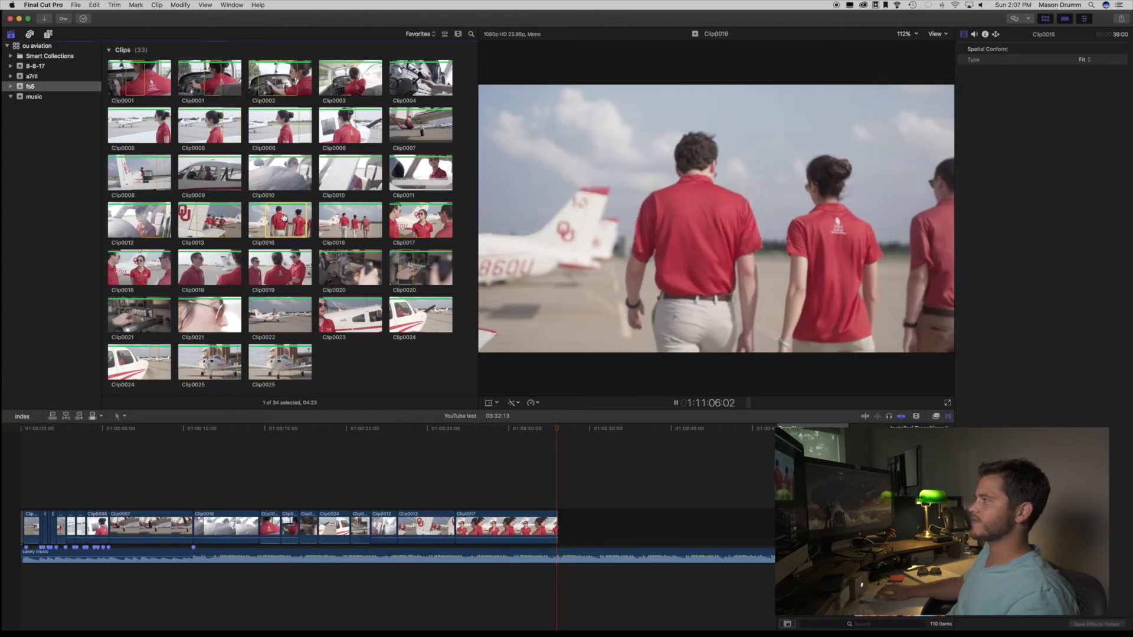
pyautogui.press('space')
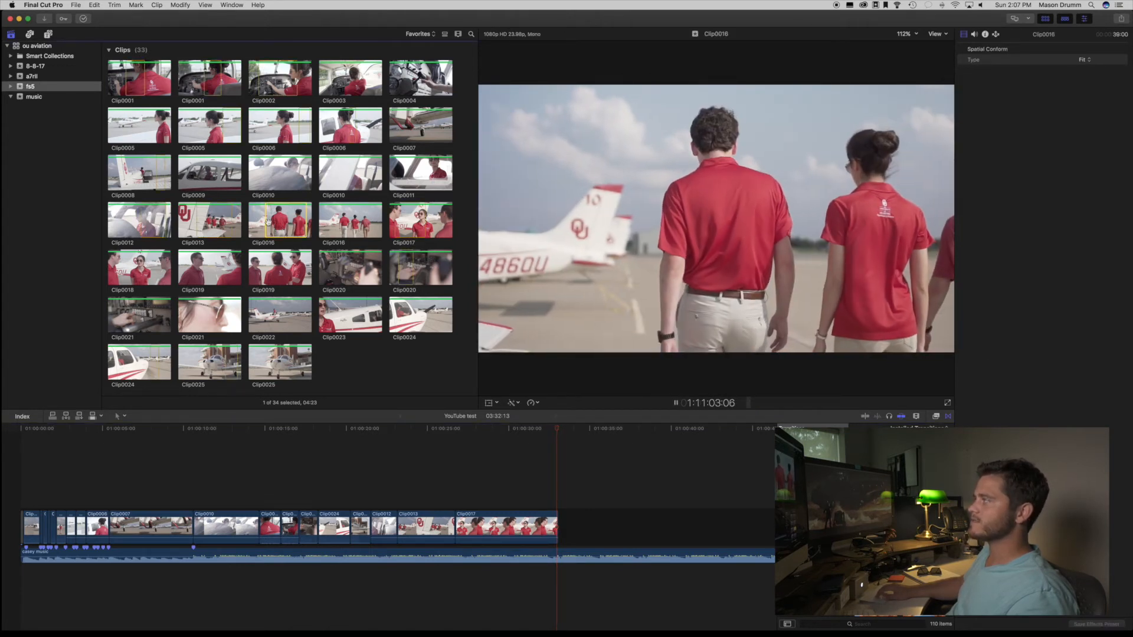
pyautogui.moveTo(284, 227); pyautogui.dragTo(555, 510)
pyautogui.press('space')
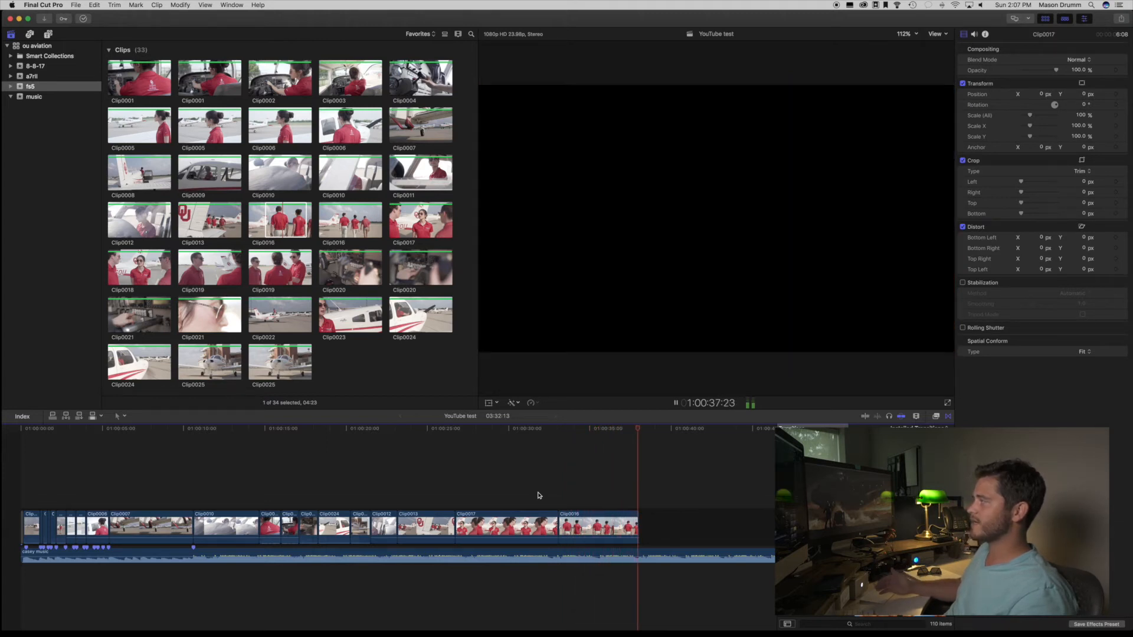
pyautogui.press('space')
# Step: Replay the cut from Clip0017 into Clip0016 against the music
pyautogui.click(583, 513)
pyautogui.press('super+equal')
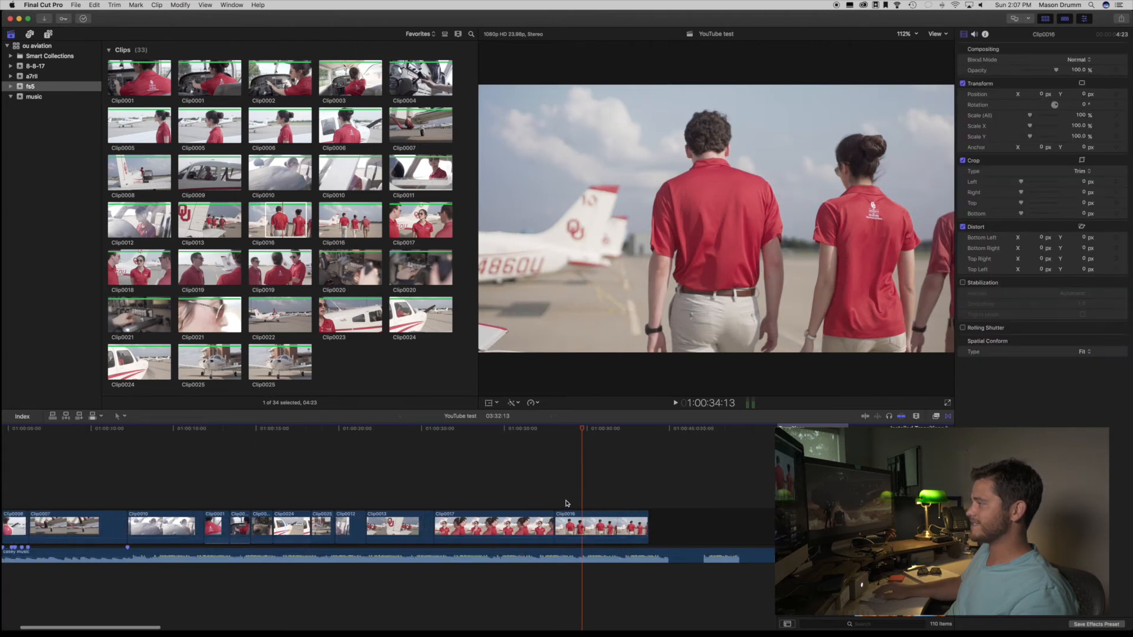
pyautogui.click(524, 494)
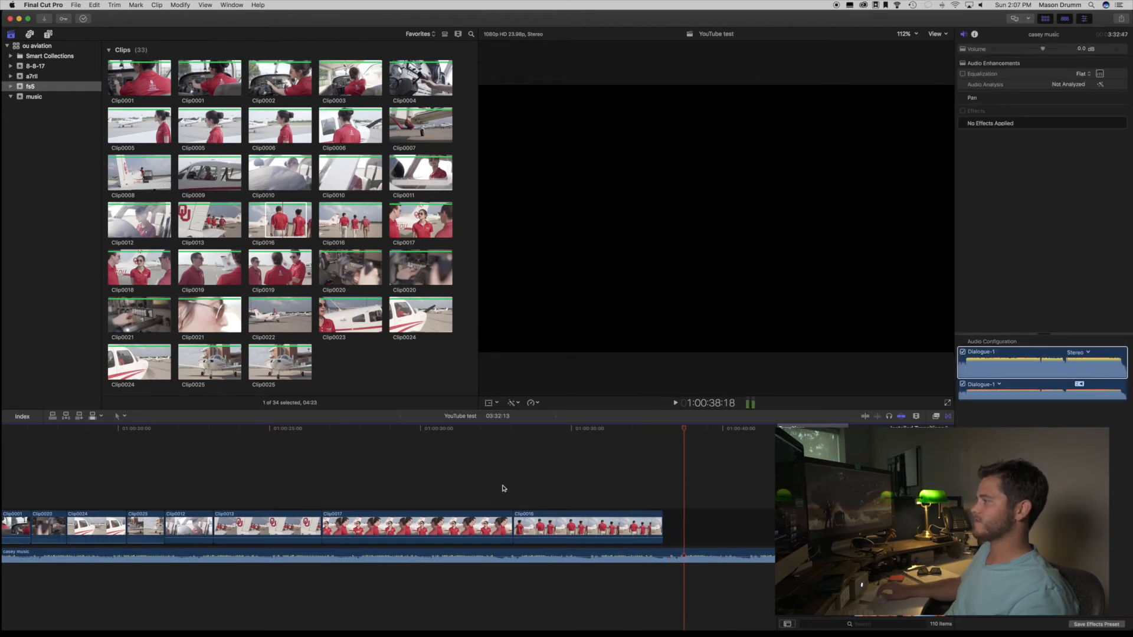
pyautogui.click(503, 489)
pyautogui.press('space')
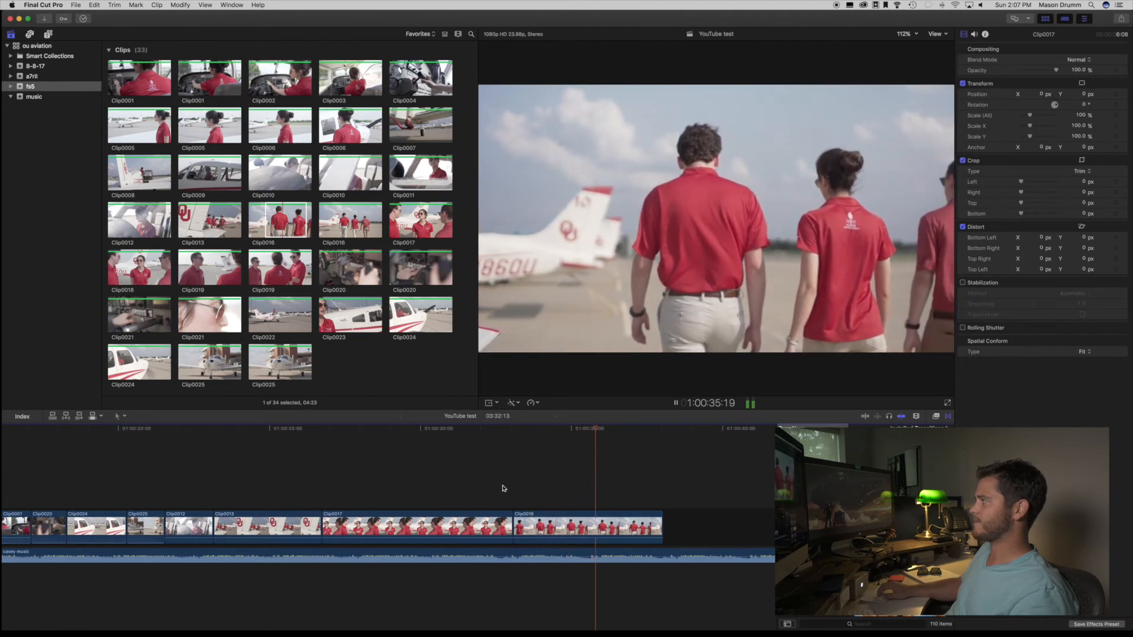
pyautogui.press('space')
# Step: Play the edit from the beginning of the timeline with the sound volume raised
pyautogui.press('super+minus')
pyautogui.hscroll(-2, 401, 494)
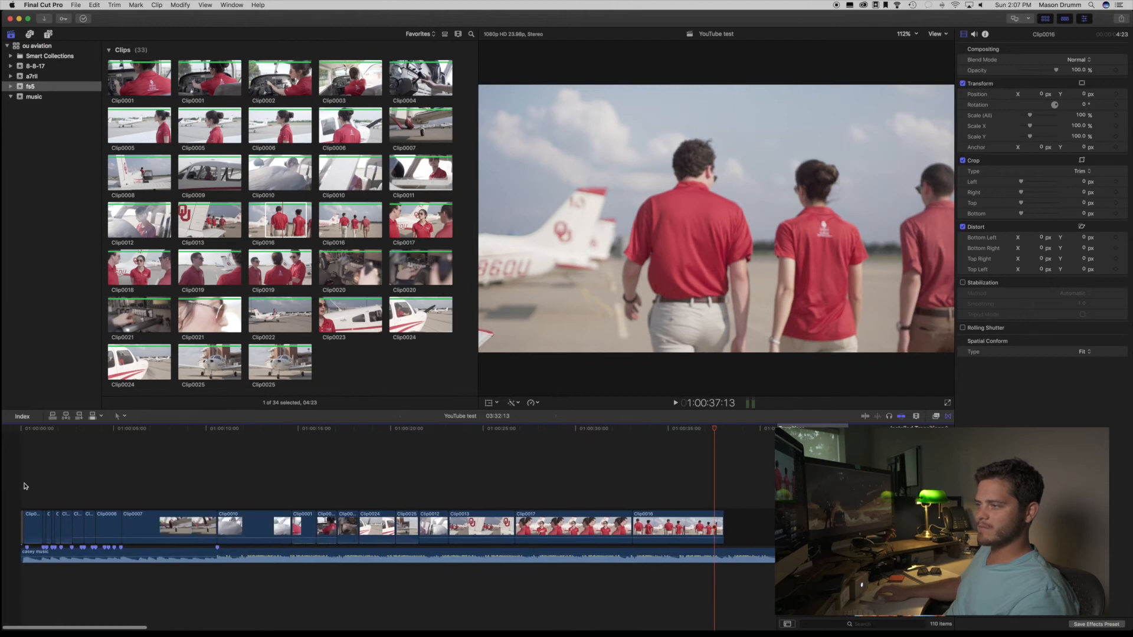
pyautogui.click(22, 485)
pyautogui.press('XF86AudioRaiseVolume')
pyautogui.press('space')
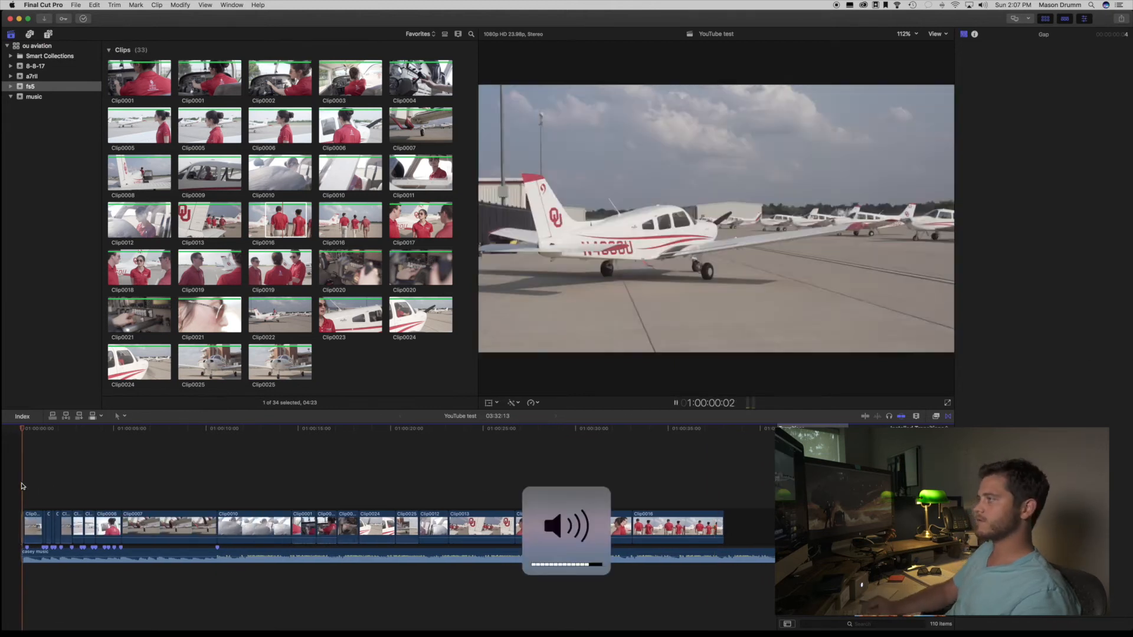
pyautogui.press('XF86AudioRaiseVolume')
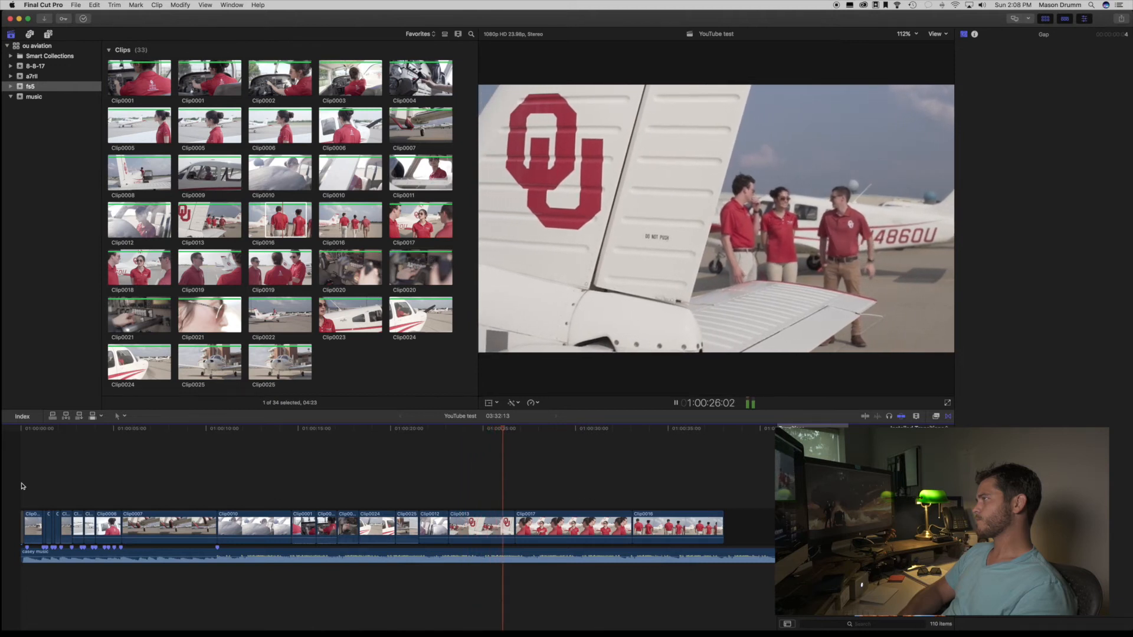
pyautogui.press('space')
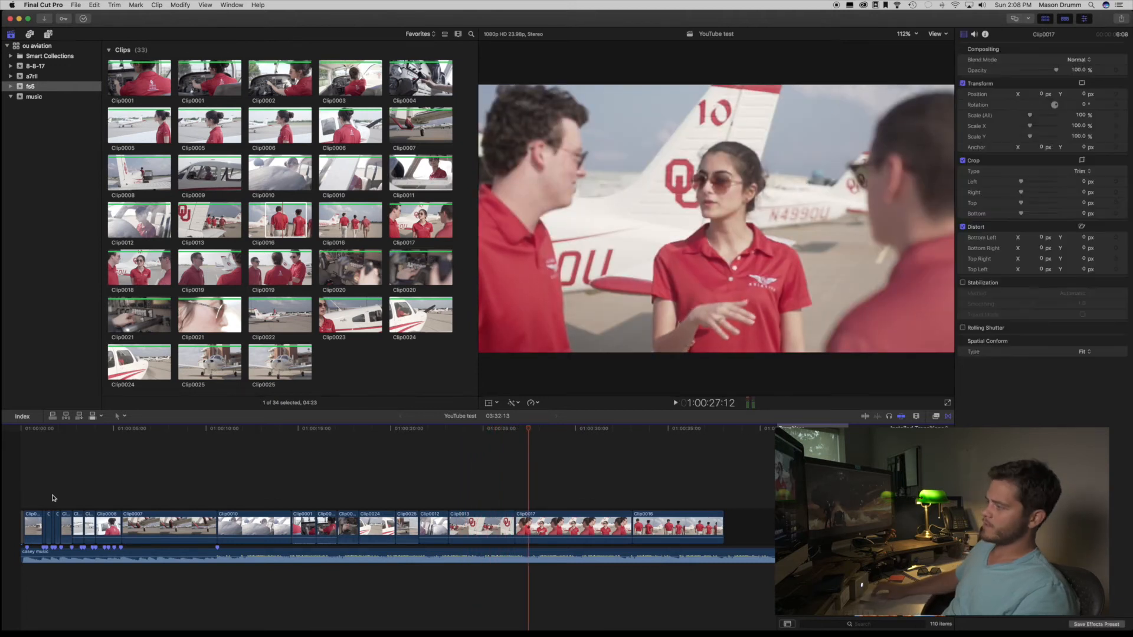
# Step: Trim the end of the Clip0013 segment to a duration of 3:08 on the beat and play across the cut
pyautogui.press('super+=')
pyautogui.press('super+=')
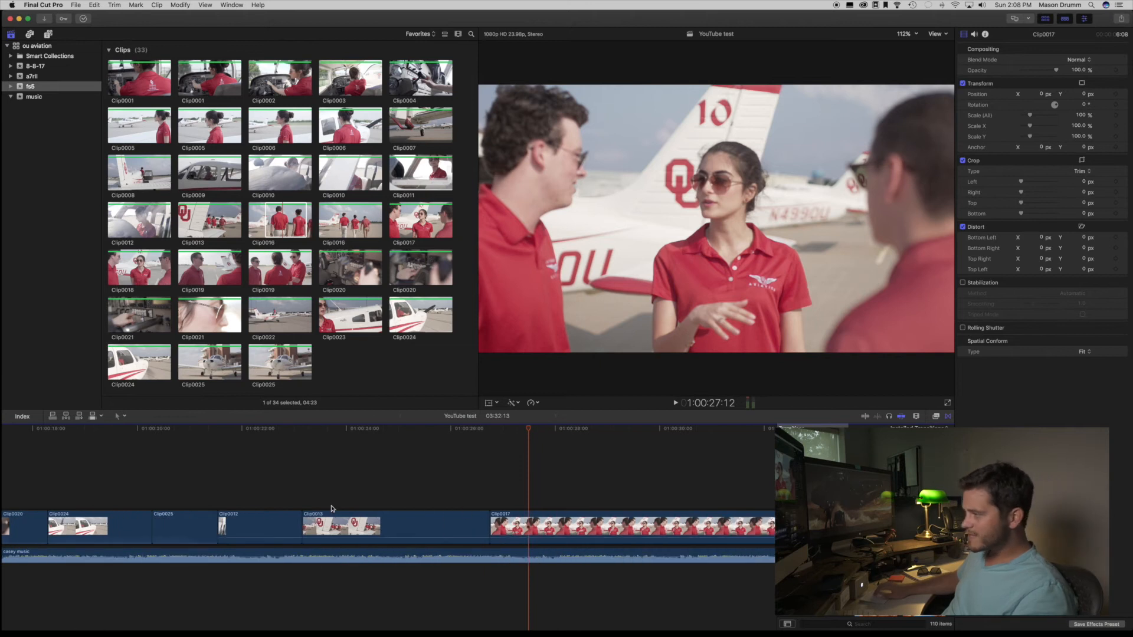
pyautogui.click(413, 500)
pyautogui.press('space')
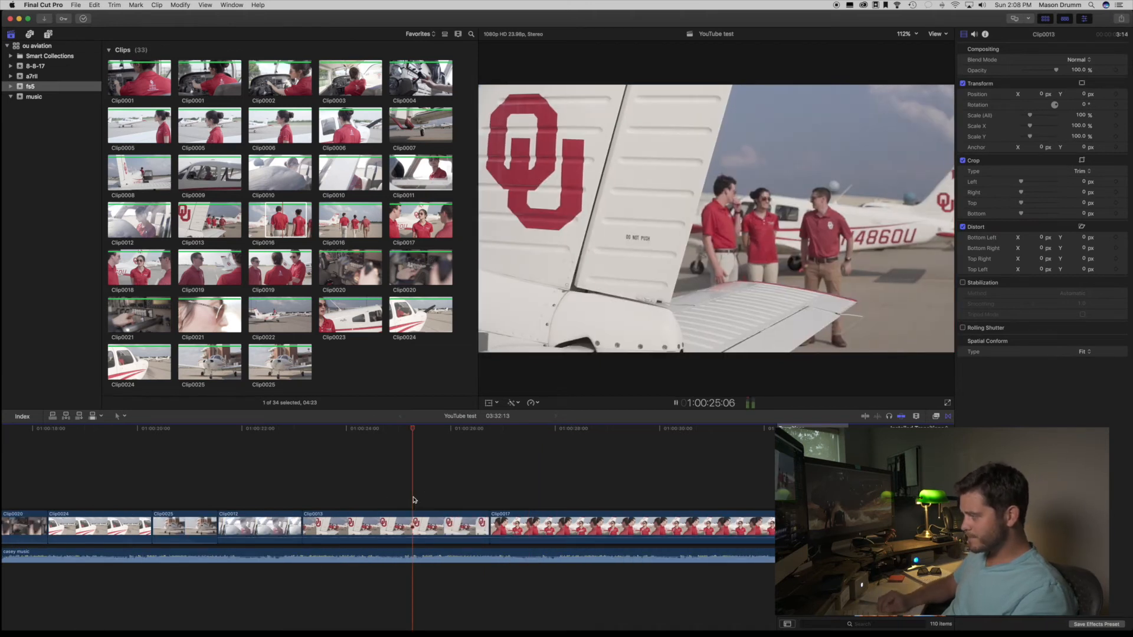
pyautogui.press('space')
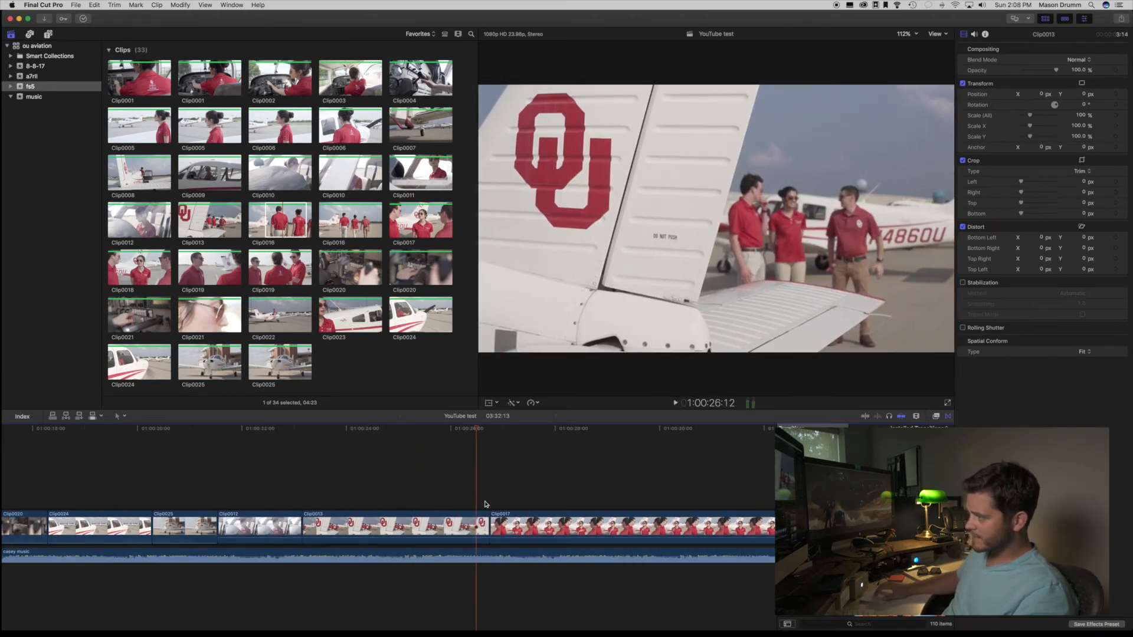
pyautogui.moveTo(488, 524); pyautogui.dragTo(474, 519)
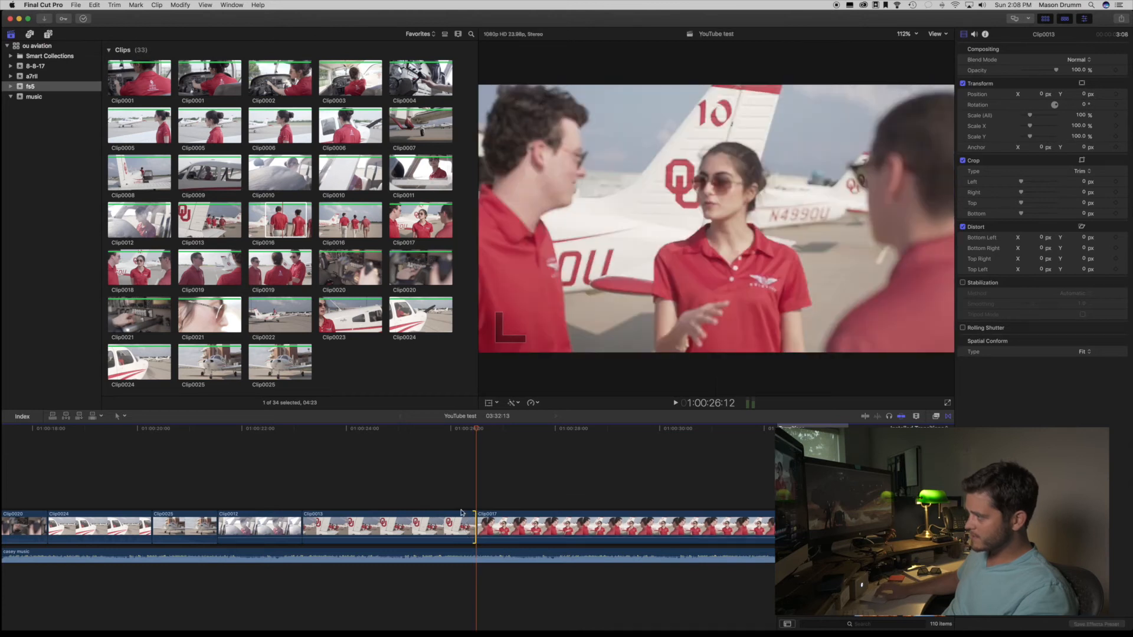
pyautogui.hotkey('shift', '?')
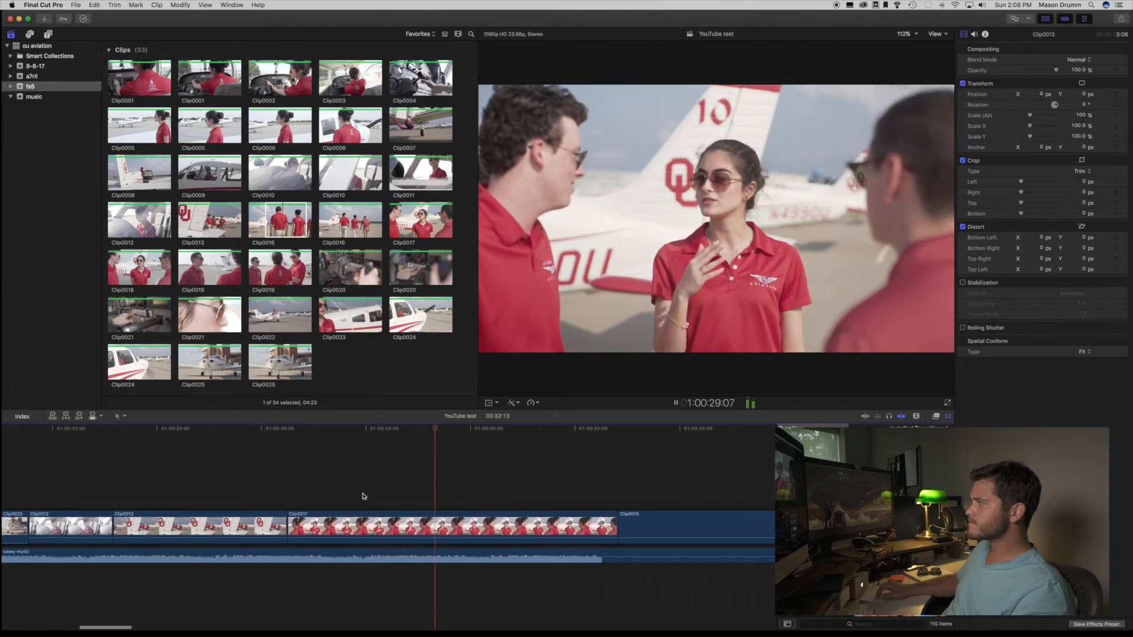
pyautogui.press('space')
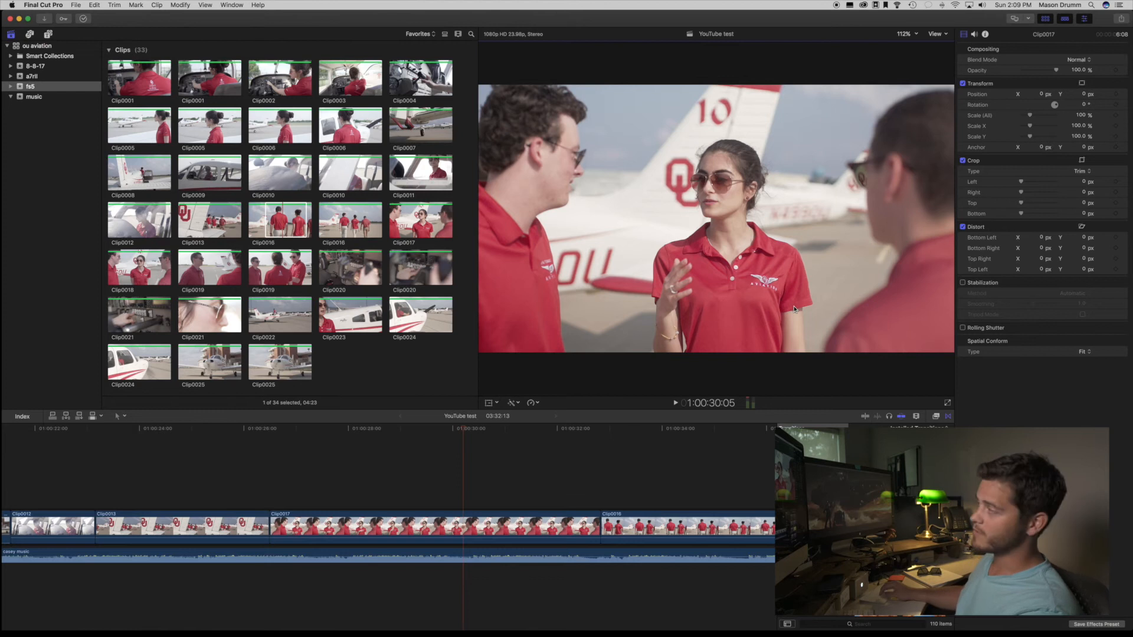
# Step: Play Clip0017 to find the beat, trim its end to a duration of 5:06 and replay it
pyautogui.click(463, 480)
pyautogui.press('space')
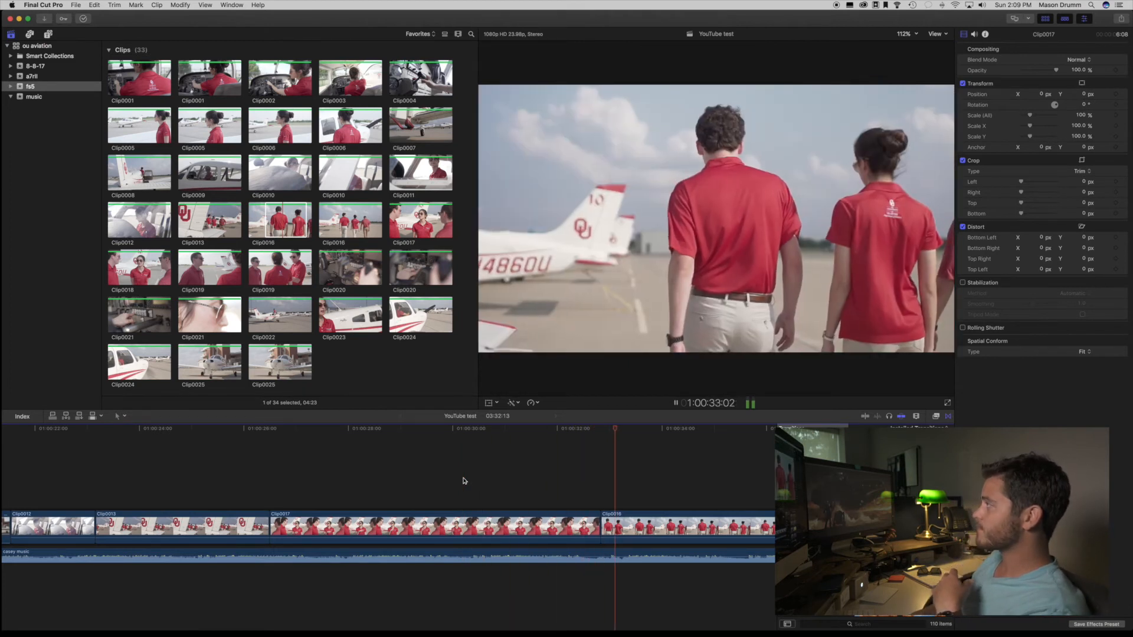
pyautogui.press('space')
pyautogui.click(463, 480)
pyautogui.press('space')
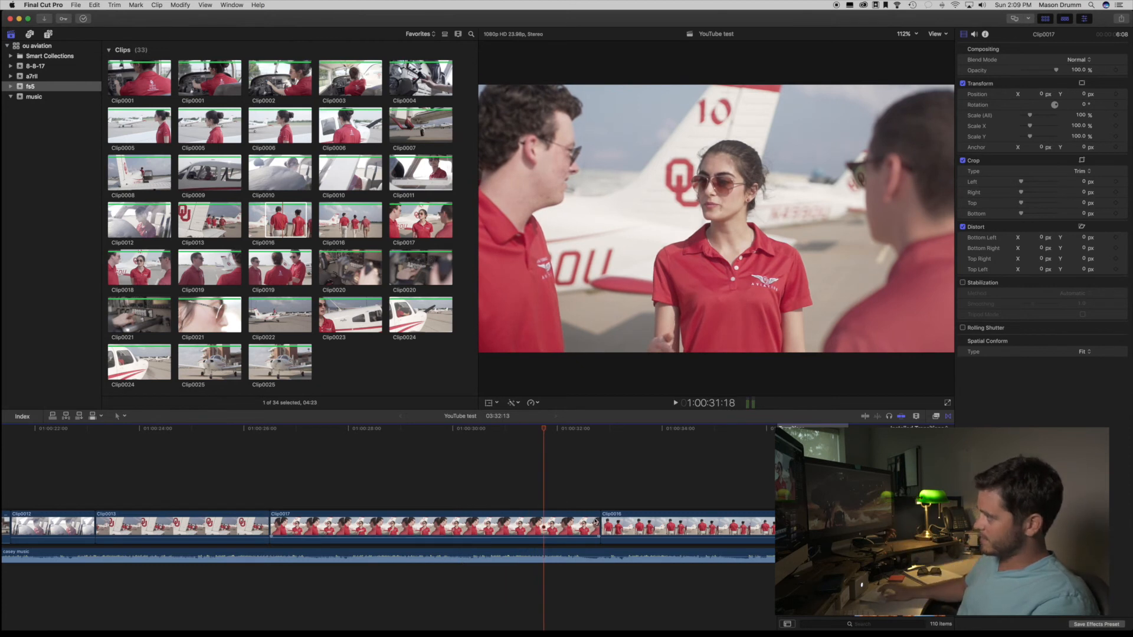
pyautogui.moveTo(595, 520); pyautogui.dragTo(541, 522)
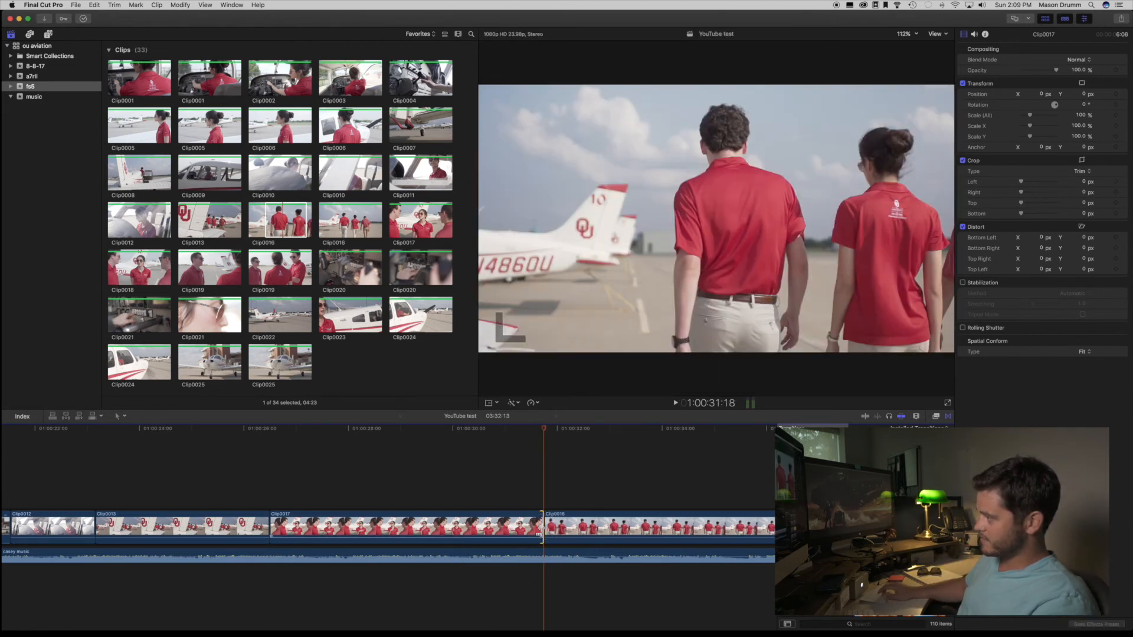
pyautogui.click(392, 487)
pyautogui.press('space')
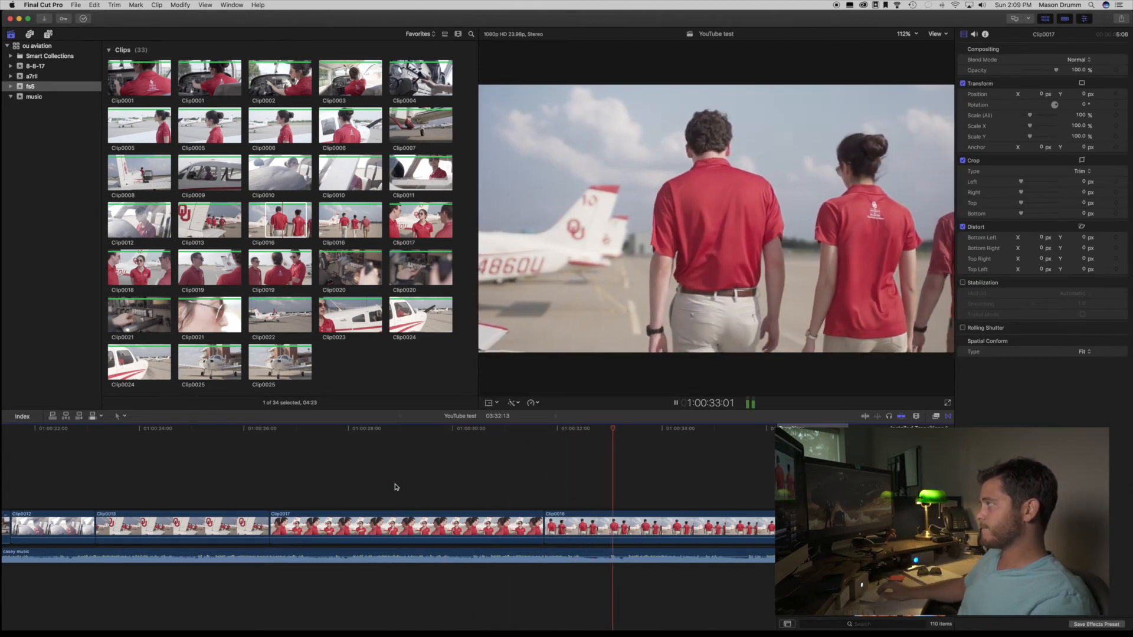
# Step: Extend the end of the Clip0016 segment to a duration of 8:07
pyautogui.hscroll(3, 396, 486)
pyautogui.hscroll(5, 395, 487)
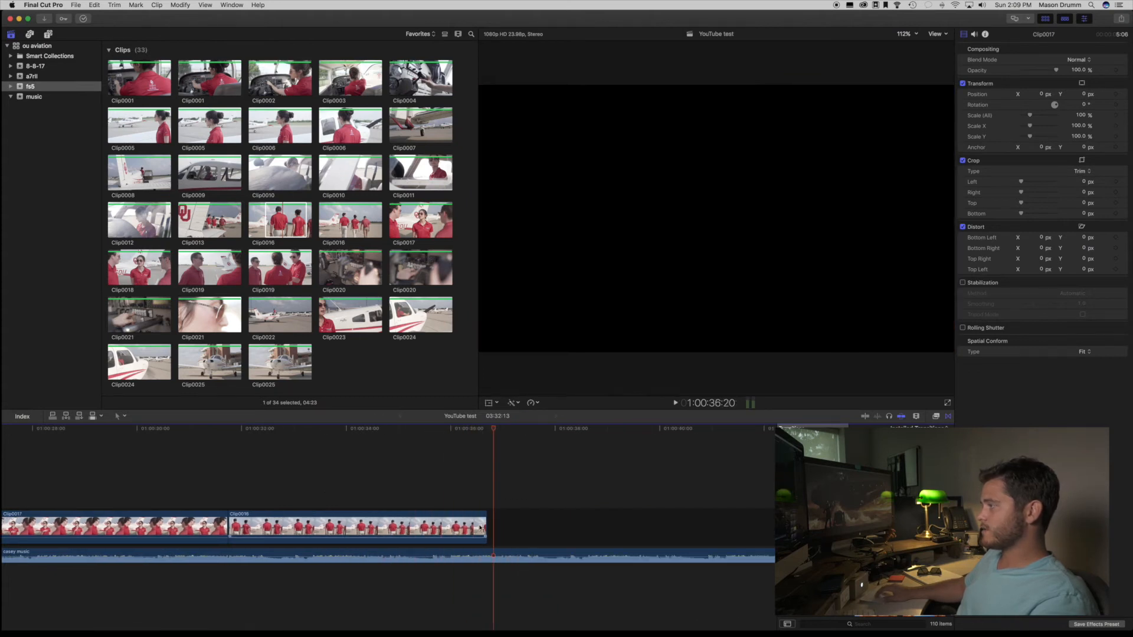
pyautogui.moveTo(485, 535); pyautogui.dragTo(661, 541)
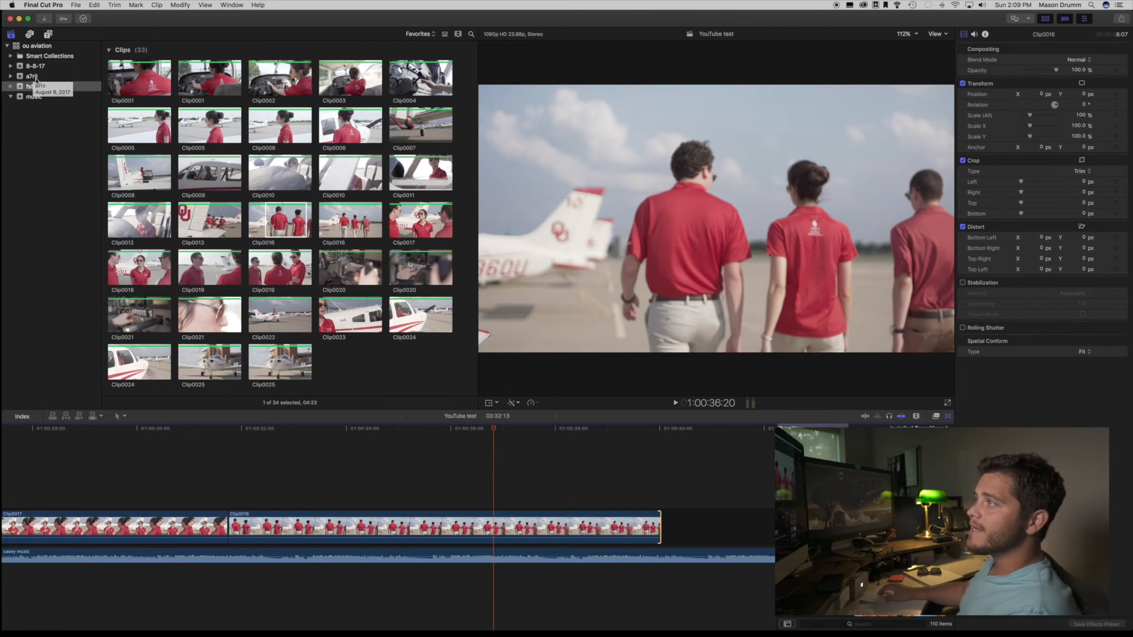
# Step: Append the Whites solid generator after Clip0016 in the timeline
pyautogui.click(48, 33)
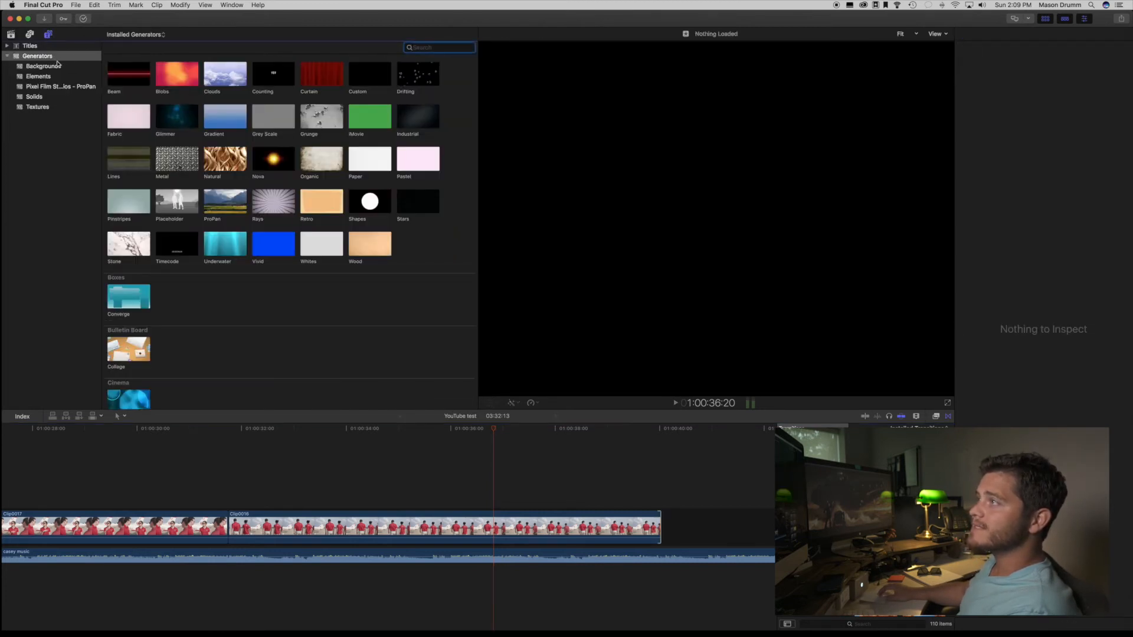
pyautogui.click(36, 96)
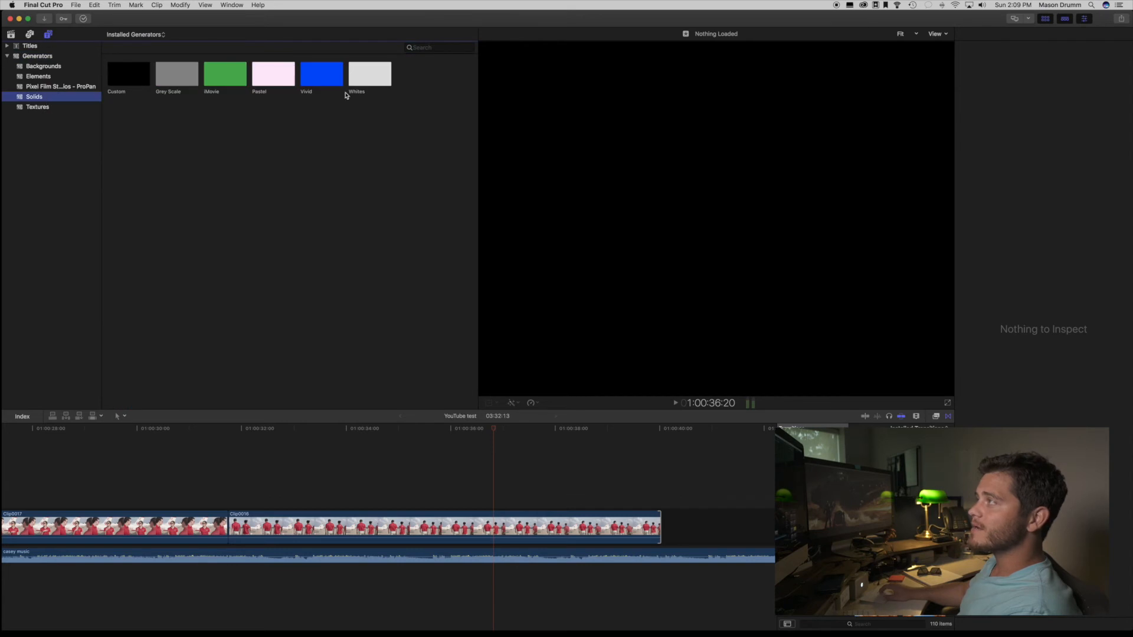
pyautogui.moveTo(379, 72); pyautogui.dragTo(687, 522)
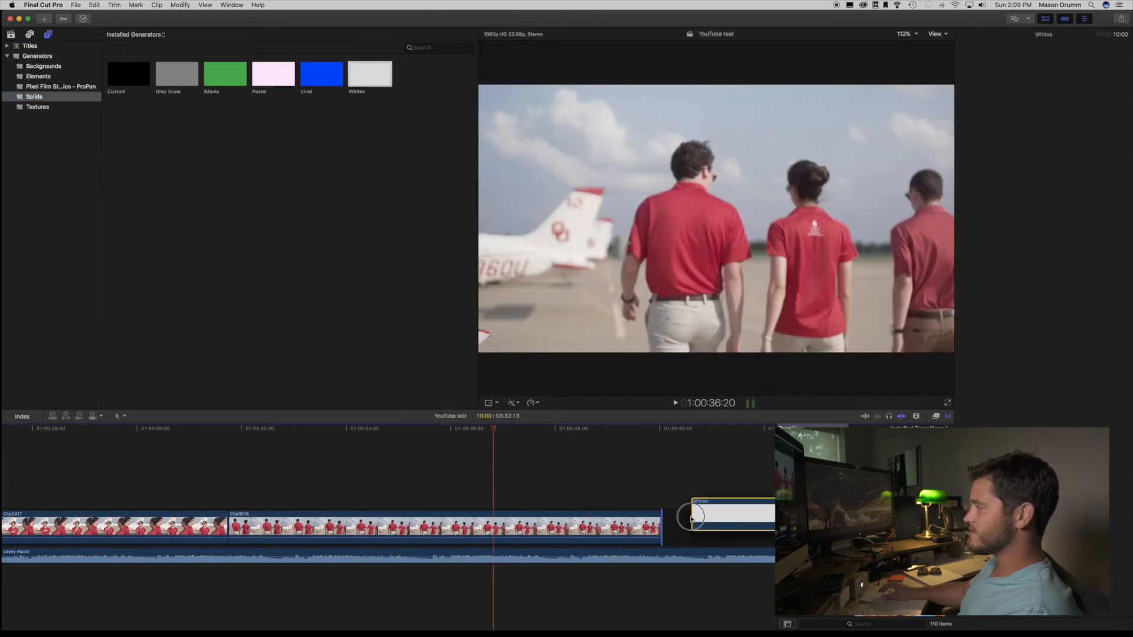
pyautogui.moveTo(856, 490); pyautogui.dragTo(671, 528)
# Step: Add a Cross Dissolve between Clip0016 and the Whites solid, lengthen it to about 6 seconds and play it
pyautogui.click(644, 505)
pyautogui.click(595, 502)
pyautogui.press('space')
pyautogui.press('space')
pyautogui.doubleClick(653, 525)
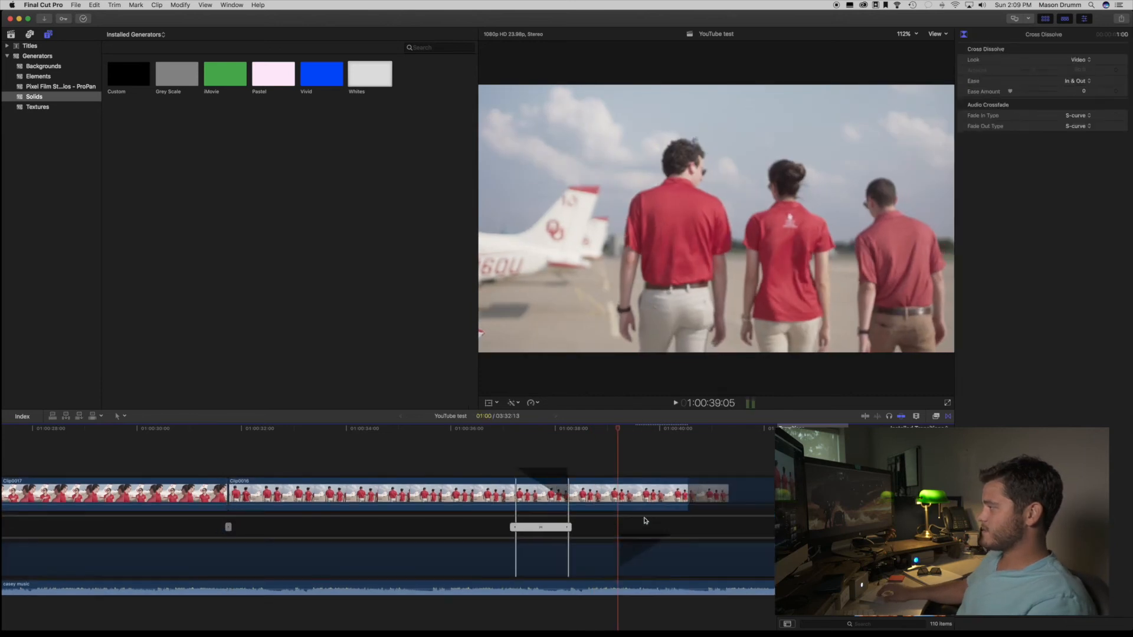
pyautogui.moveTo(630, 526); pyautogui.dragTo(496, 526)
pyautogui.click(444, 455)
pyautogui.press('space')
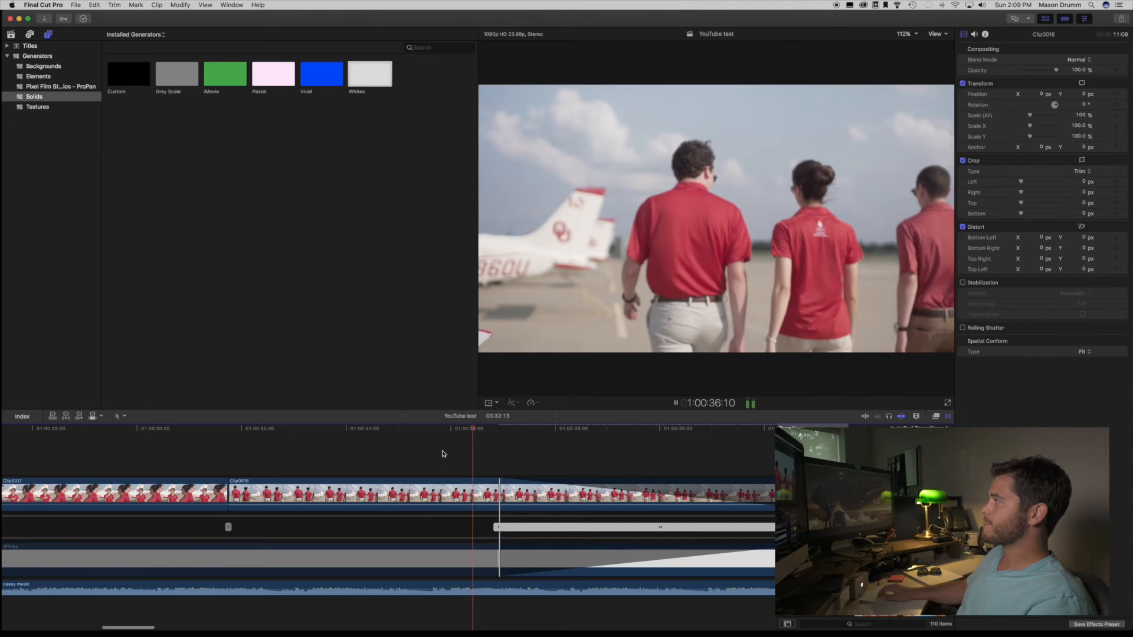
pyautogui.hscroll(5, 443, 454)
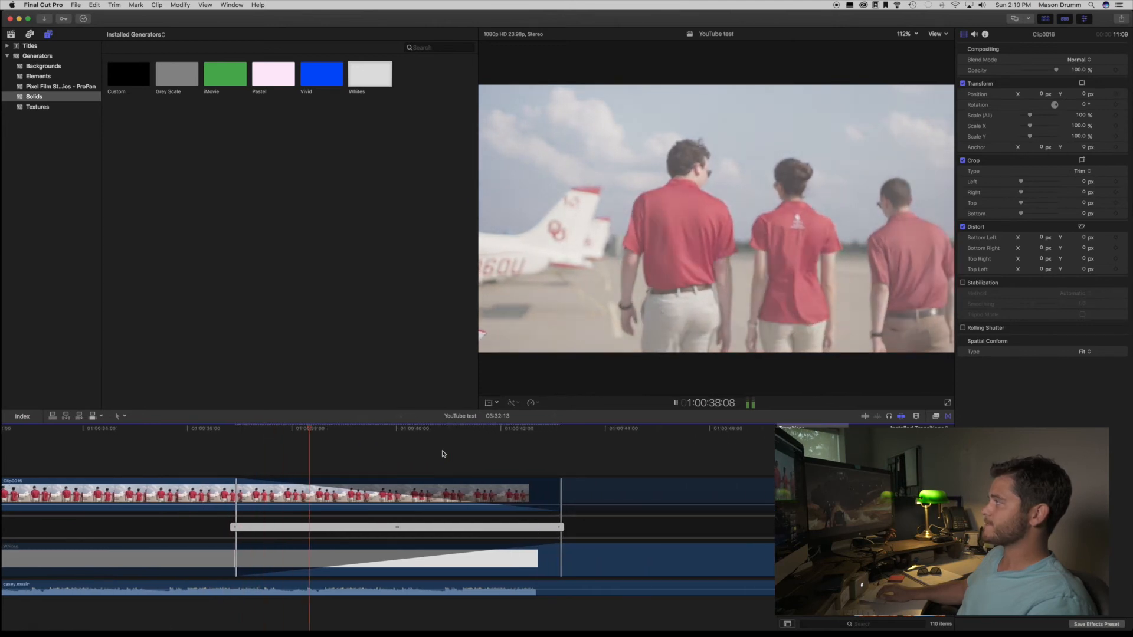
# Step: Shorten the Cross Dissolve between Clip0016 and the Whites solid to a duration of 2:01
pyautogui.press('super+minus')
pyautogui.press('super+minus')
pyautogui.press('super+minus')
pyautogui.press('space')
pyautogui.moveTo(415, 529); pyautogui.dragTo(331, 527)
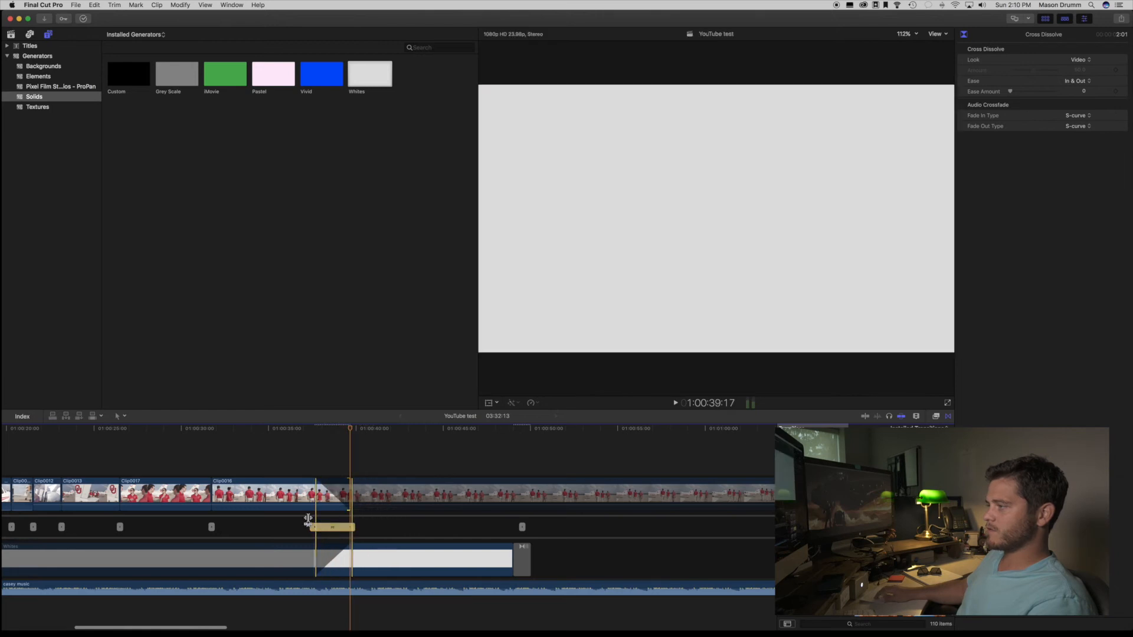
# Step: Move the cross-dissolved edit between Clip0016 and the Whites solid about 3 seconds earlier, close the precision editor and play the dissolve
pyautogui.click(210, 465)
pyautogui.press('space')
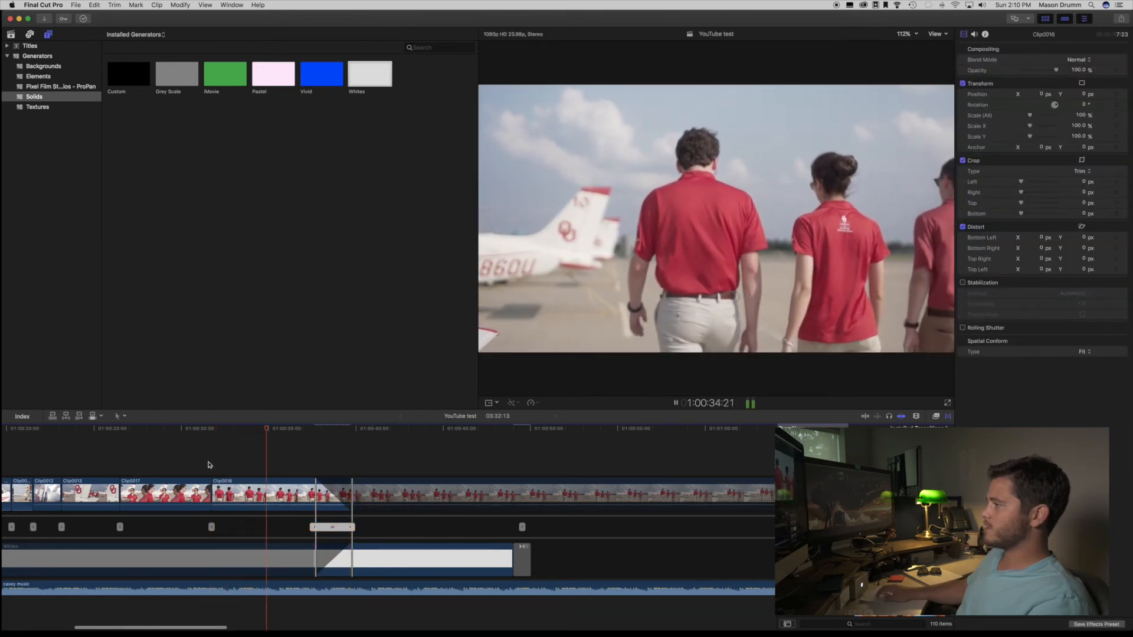
pyautogui.moveTo(332, 527); pyautogui.dragTo(282, 530)
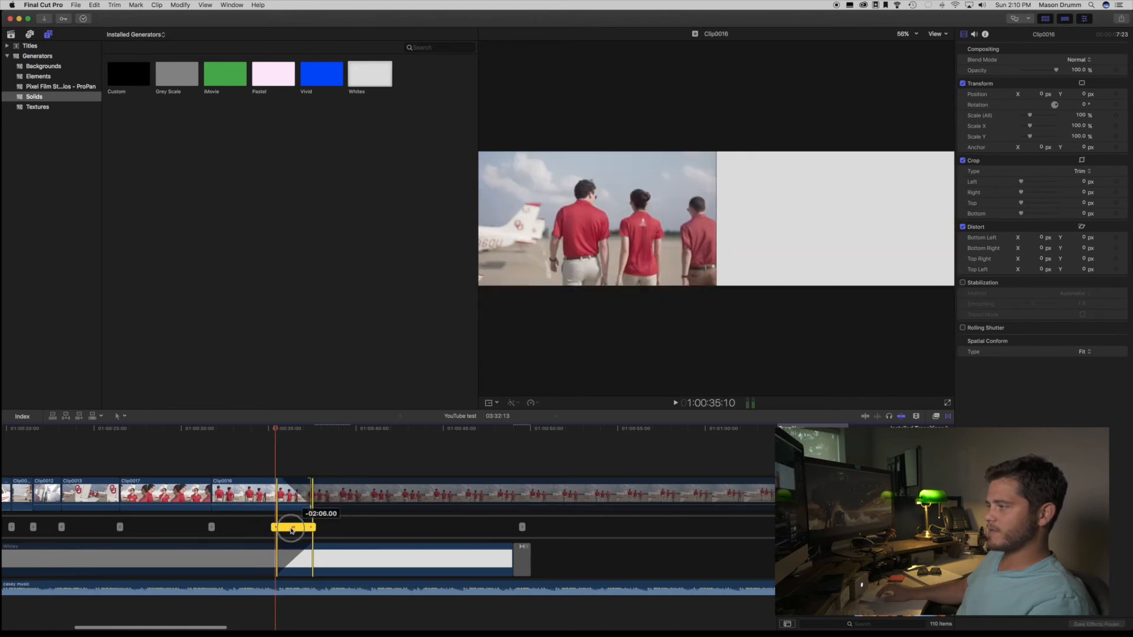
pyautogui.click(248, 463)
pyautogui.press('space')
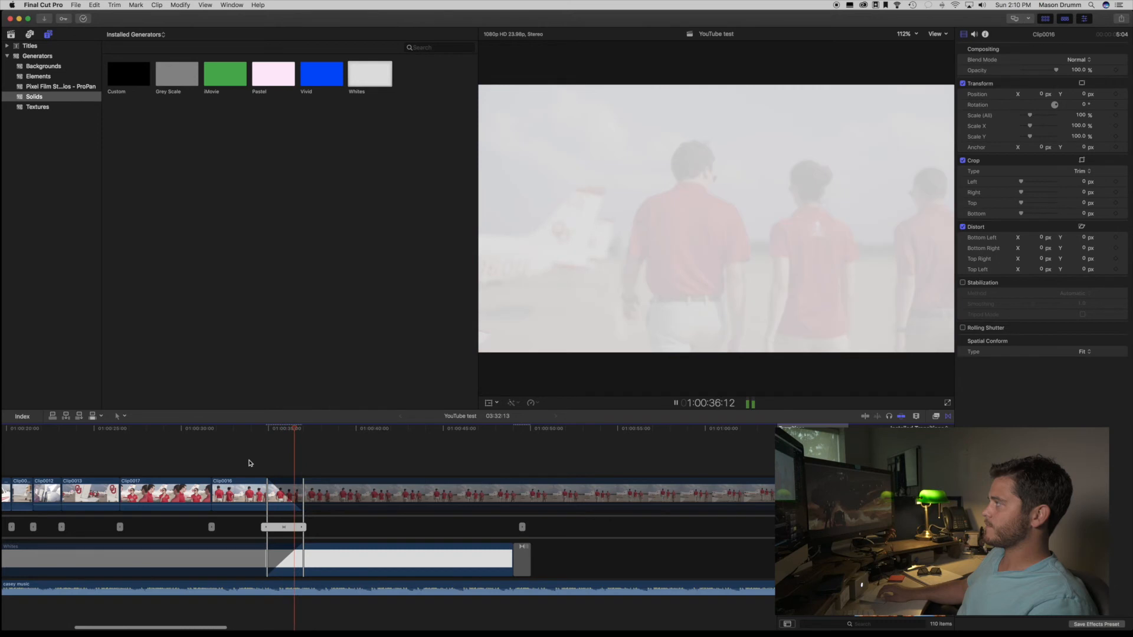
pyautogui.press('space')
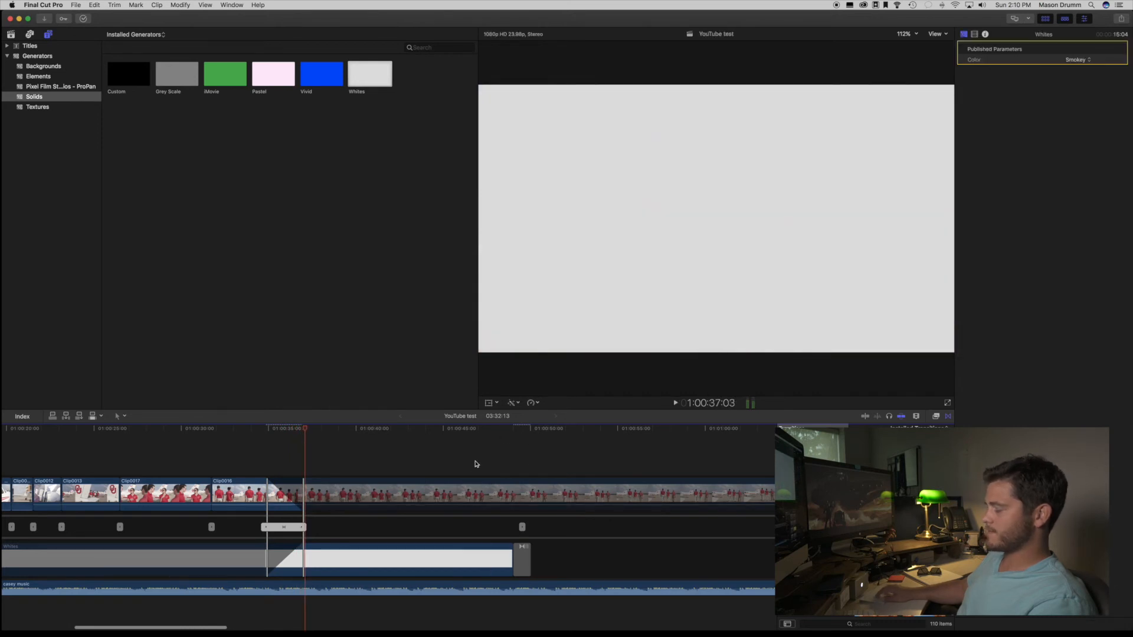
pyautogui.press('alt+super+Down')
pyautogui.click(252, 489)
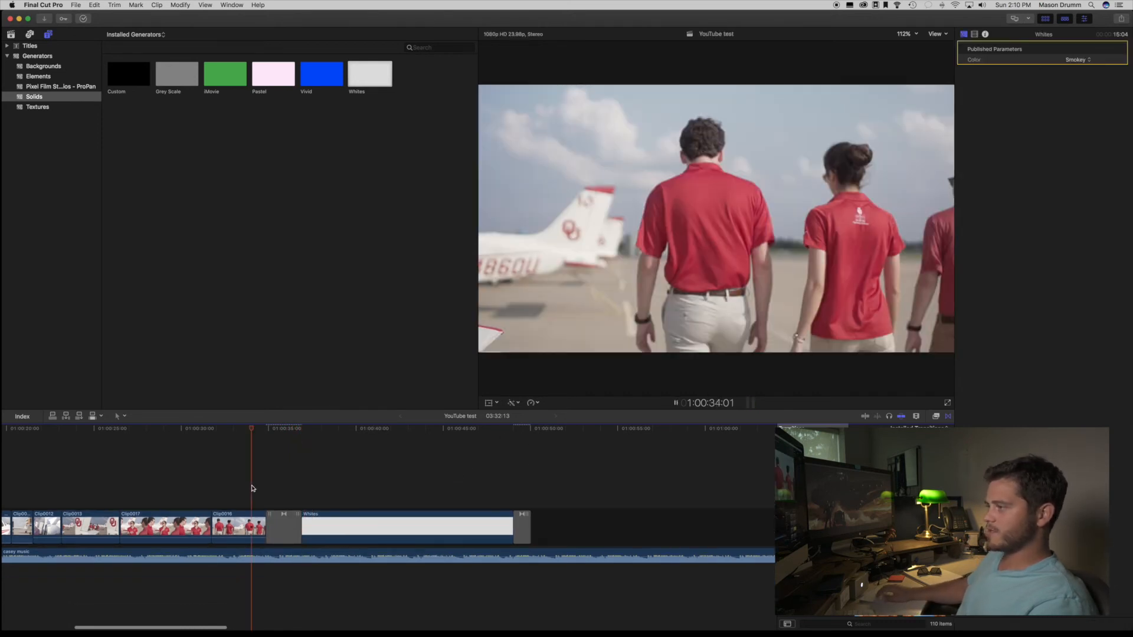
pyautogui.press('space')
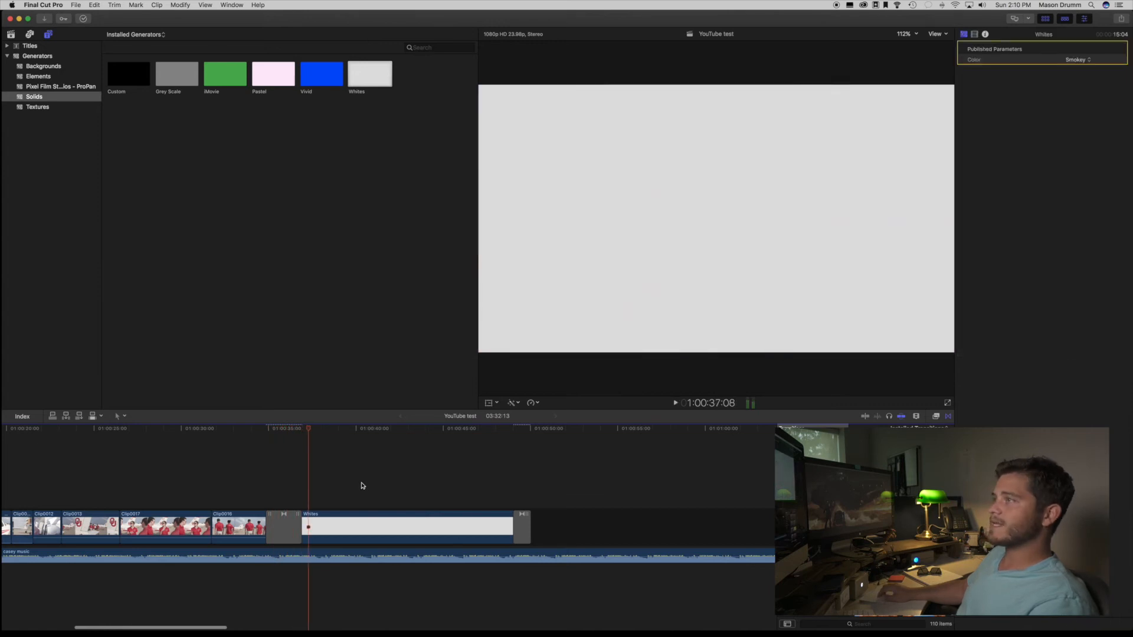
# Step: Set the media browser to show All Clips and open the 8-8-17 event
pyautogui.click(11, 35)
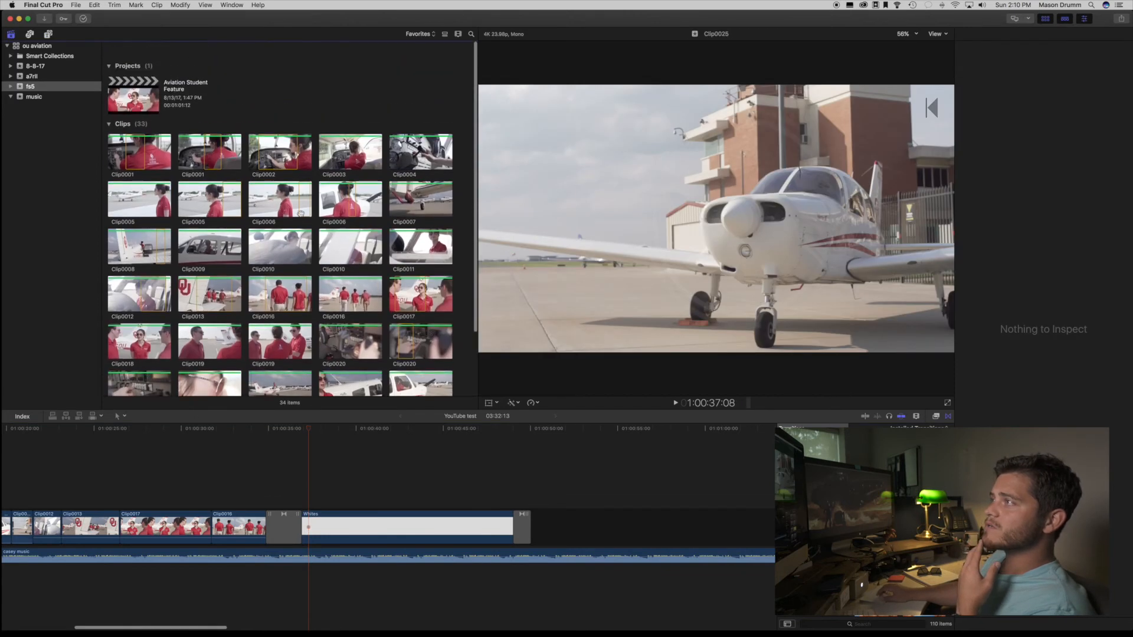
pyautogui.click(420, 33)
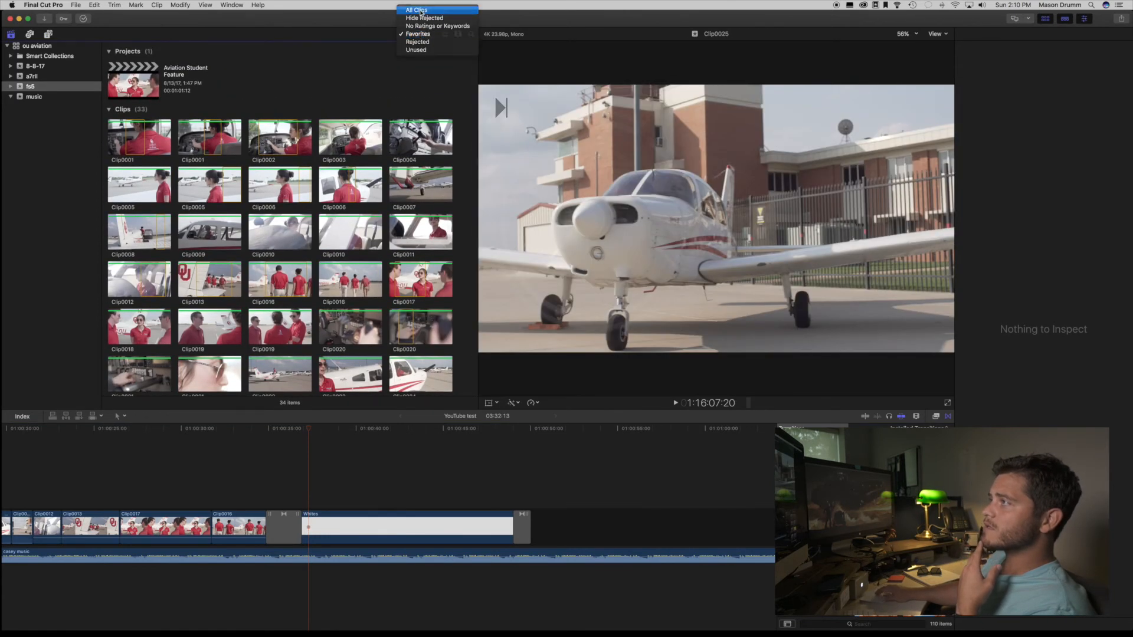
pyautogui.click(417, 10)
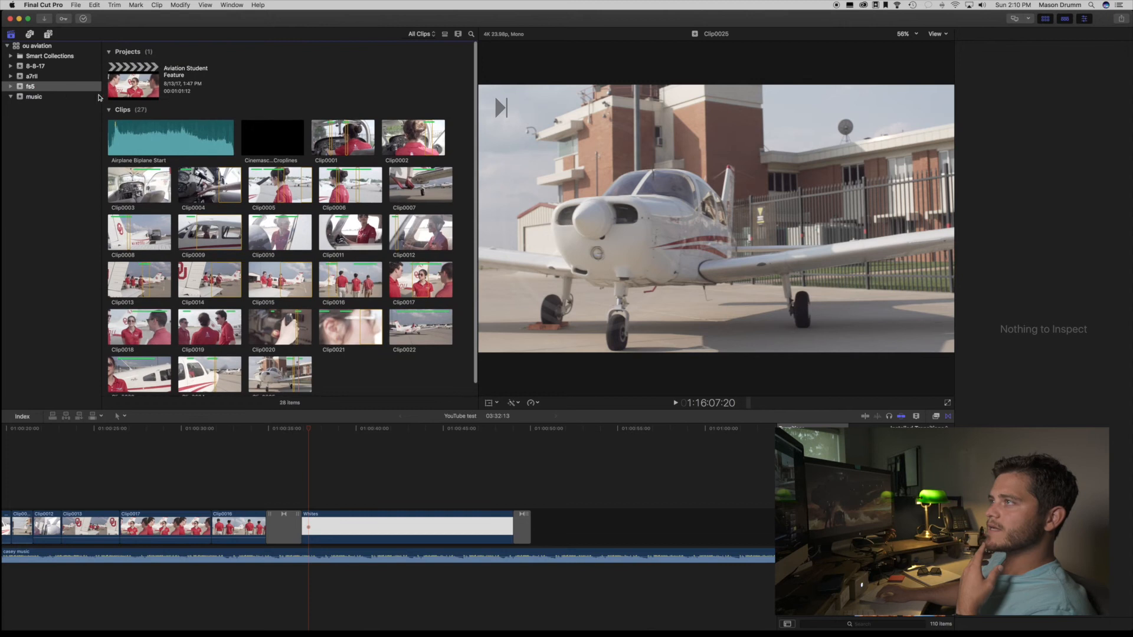
pyautogui.click(47, 87)
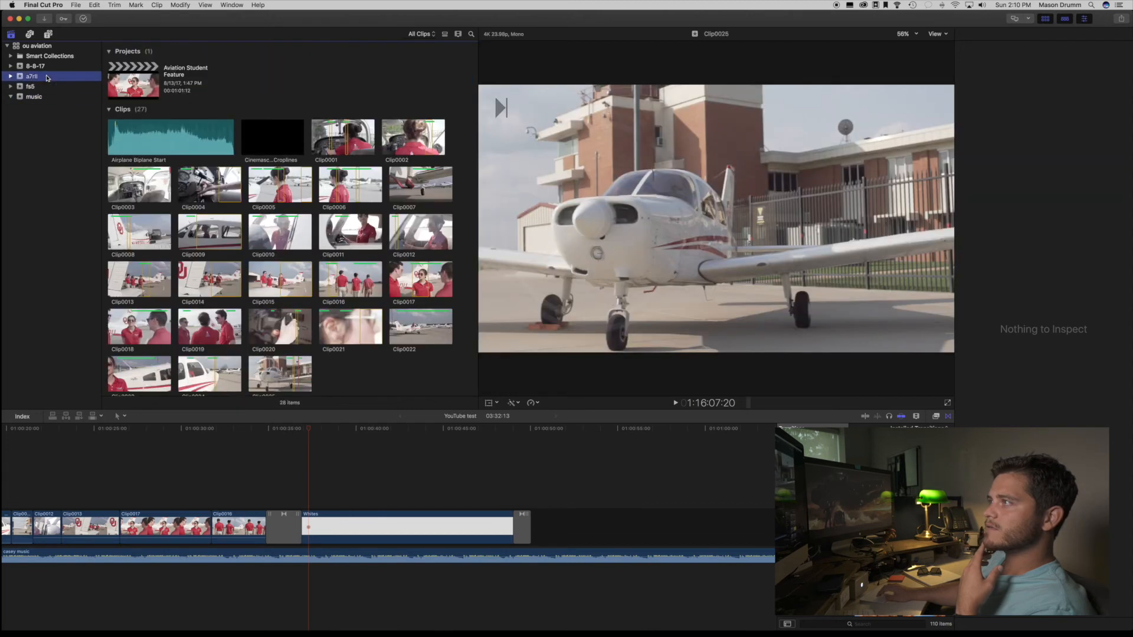
pyautogui.click(47, 77)
pyautogui.click(46, 66)
# Step: Connect the ou logo clip above the Whites solid at 1:00:37:08 and play the ending
pyautogui.click(132, 144)
pyautogui.moveTo(346, 445); pyautogui.dragTo(309, 478)
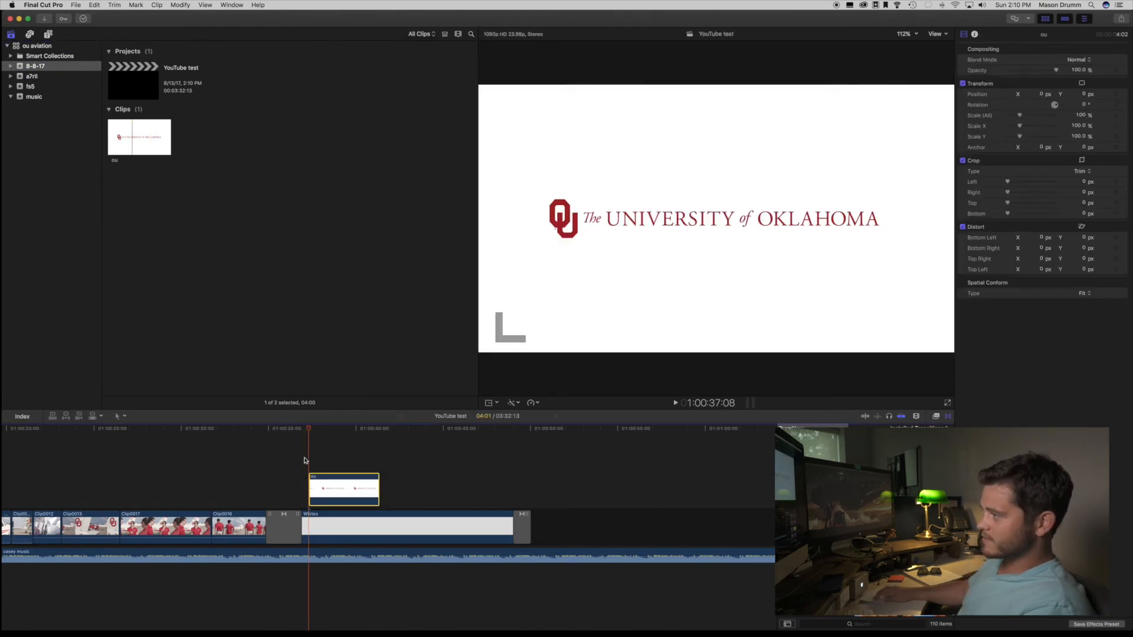
pyautogui.click(259, 456)
pyautogui.press('space')
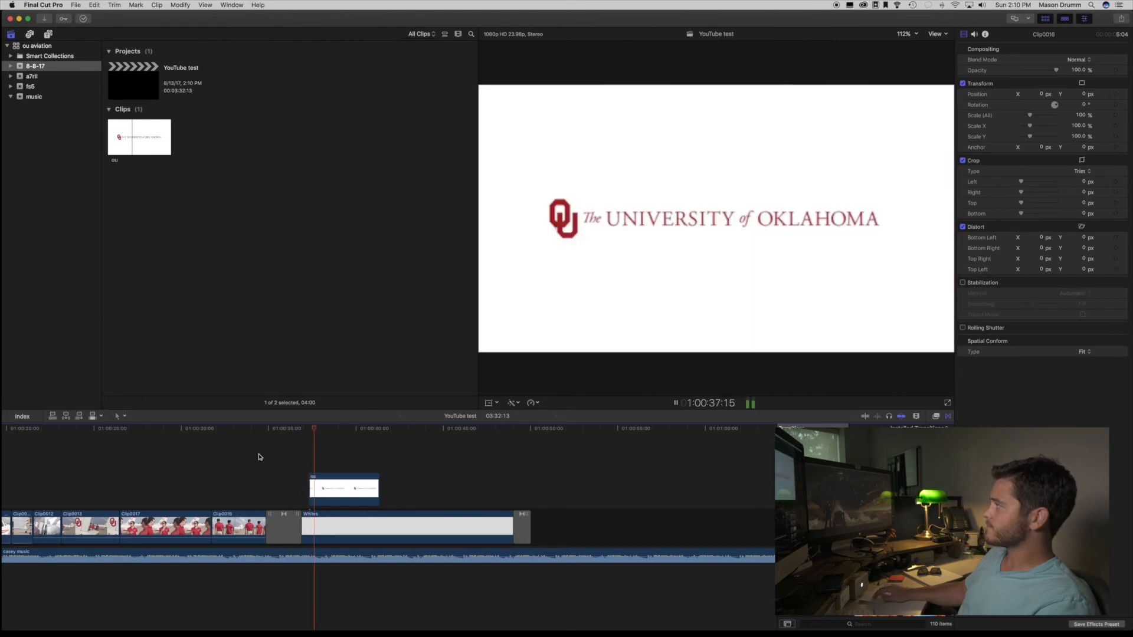
pyautogui.press('space')
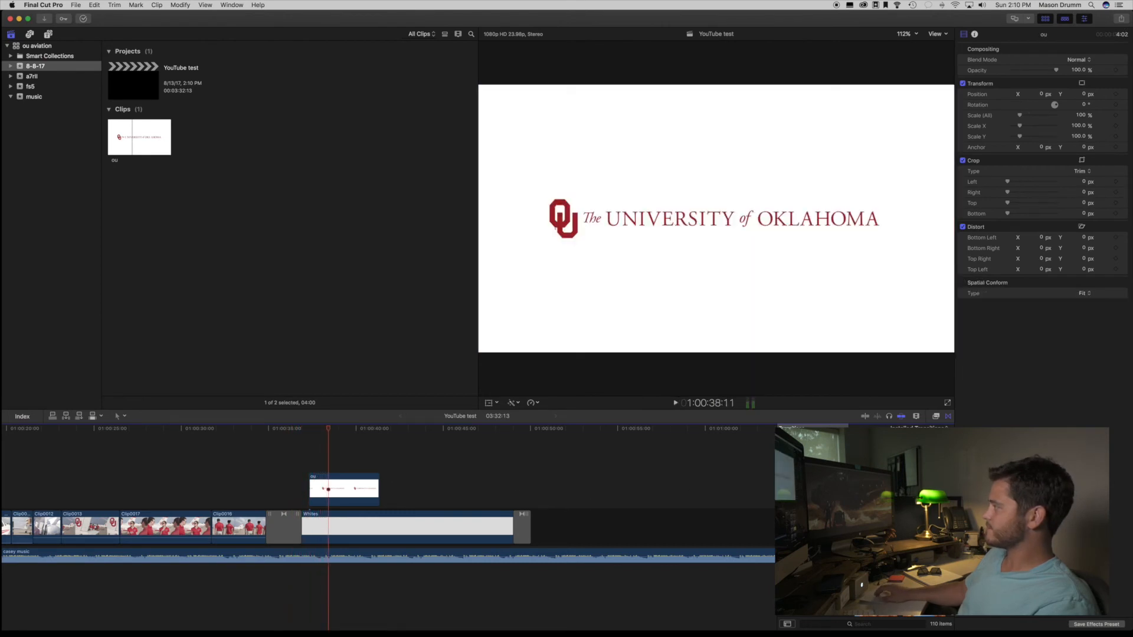
# Step: Add a transition at the start of the ou clip, extend the clip's end to about 8 seconds in total and play it
pyautogui.moveTo(808, 461); pyautogui.dragTo(345, 495)
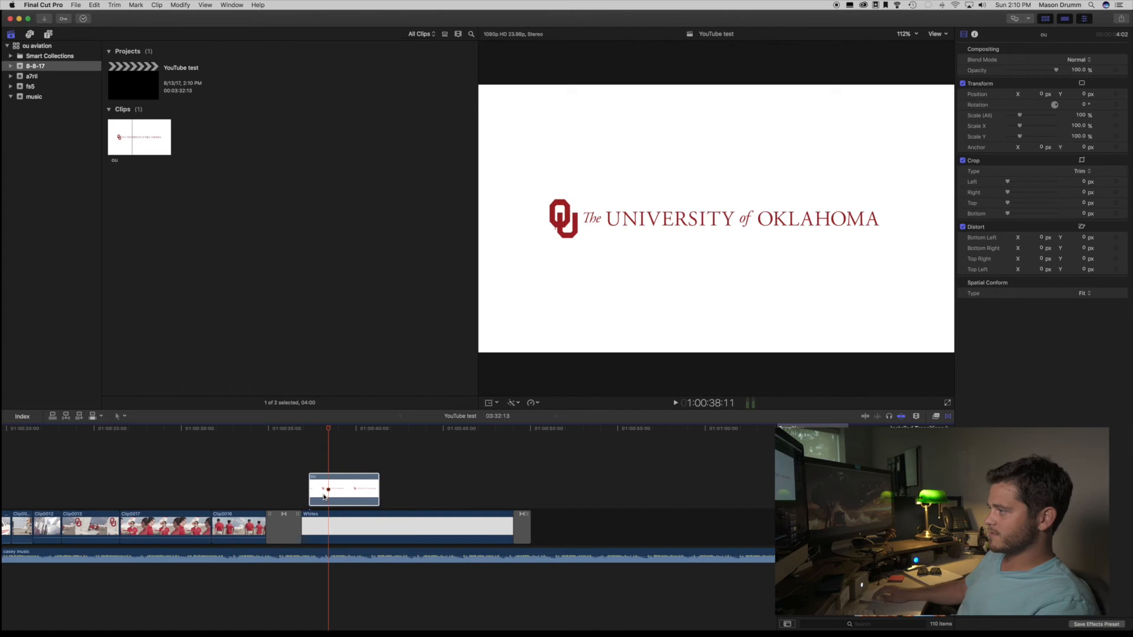
pyautogui.press('Delete')
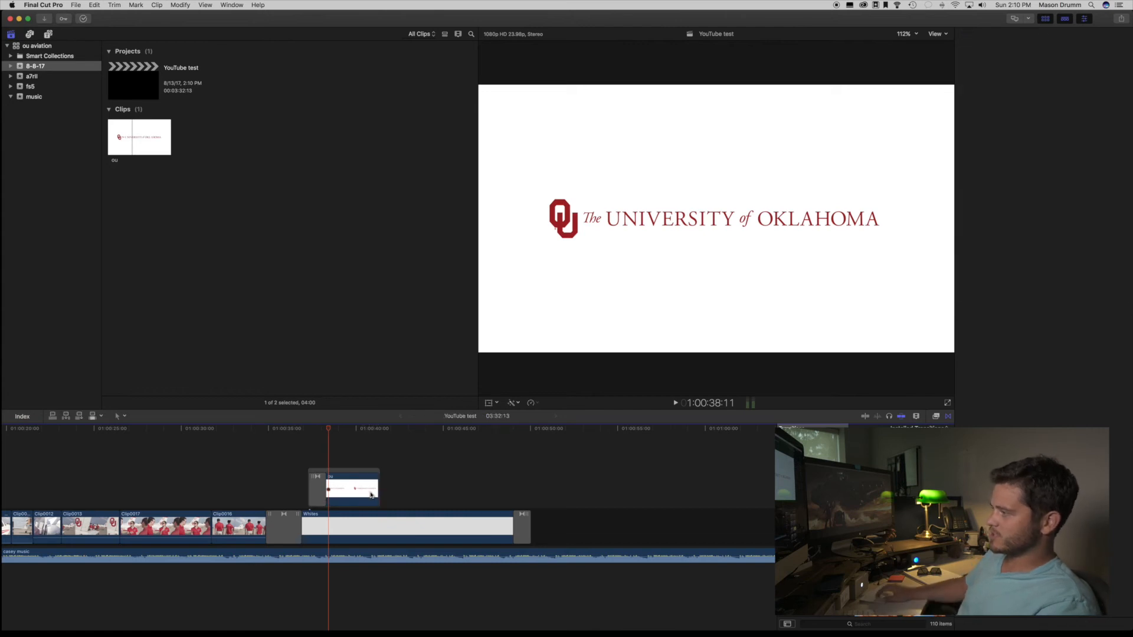
pyautogui.moveTo(378, 495); pyautogui.dragTo(455, 493)
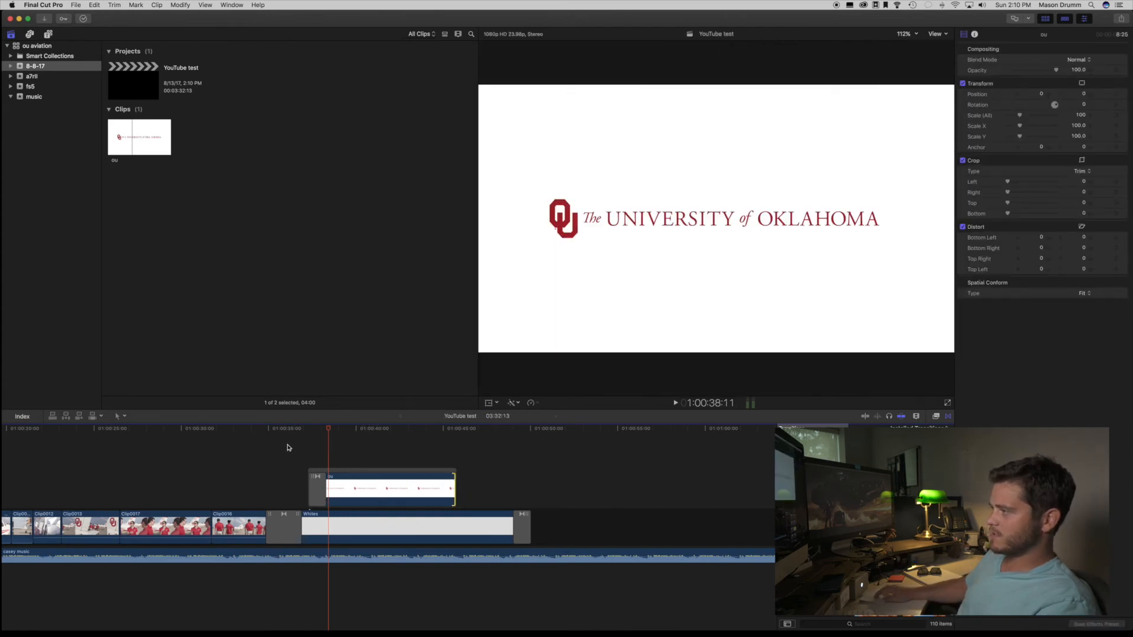
pyautogui.click(260, 445)
pyautogui.press('space')
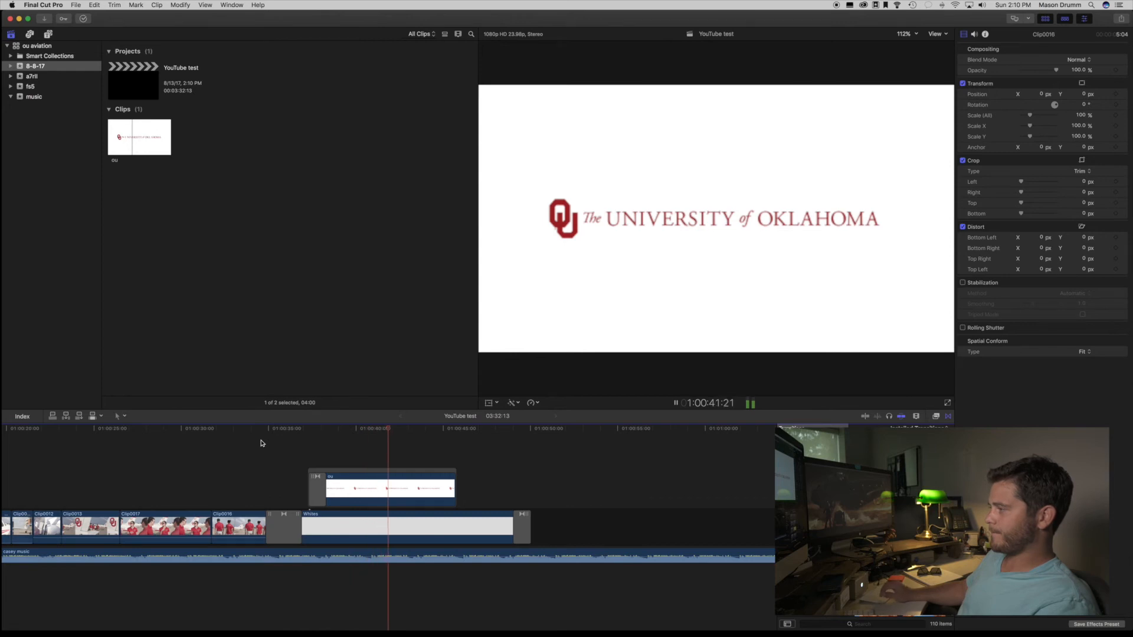
pyautogui.press('space')
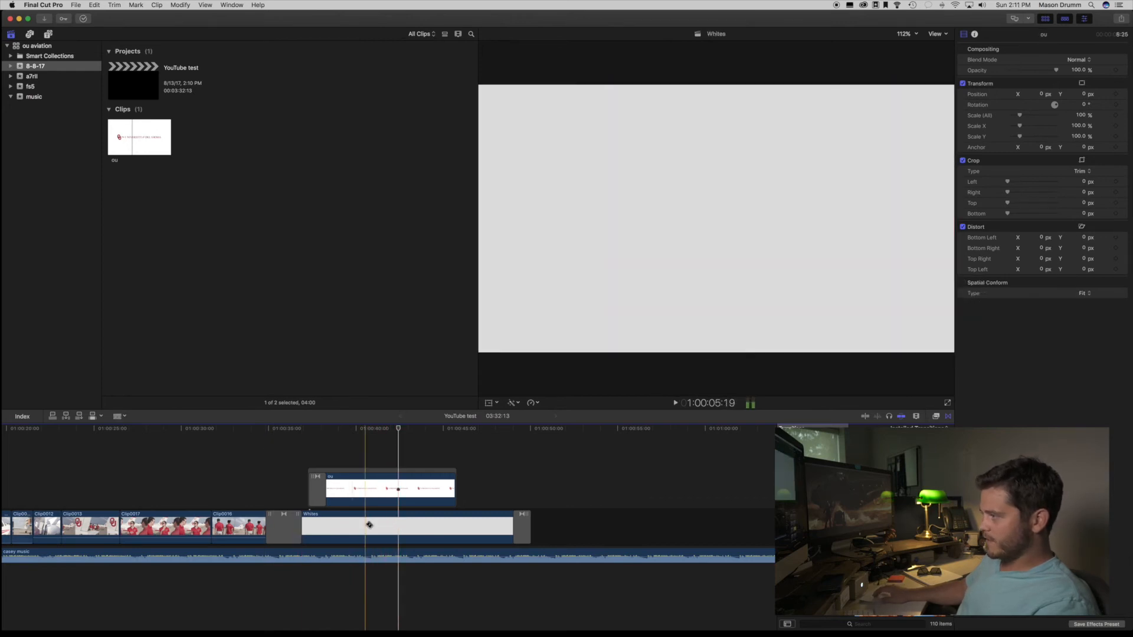
# Step: Cut the Whites solid and the ou clip at 1:00:42:11 and delete the parts after the cut
pyautogui.click(398, 526)
pyautogui.click(400, 489)
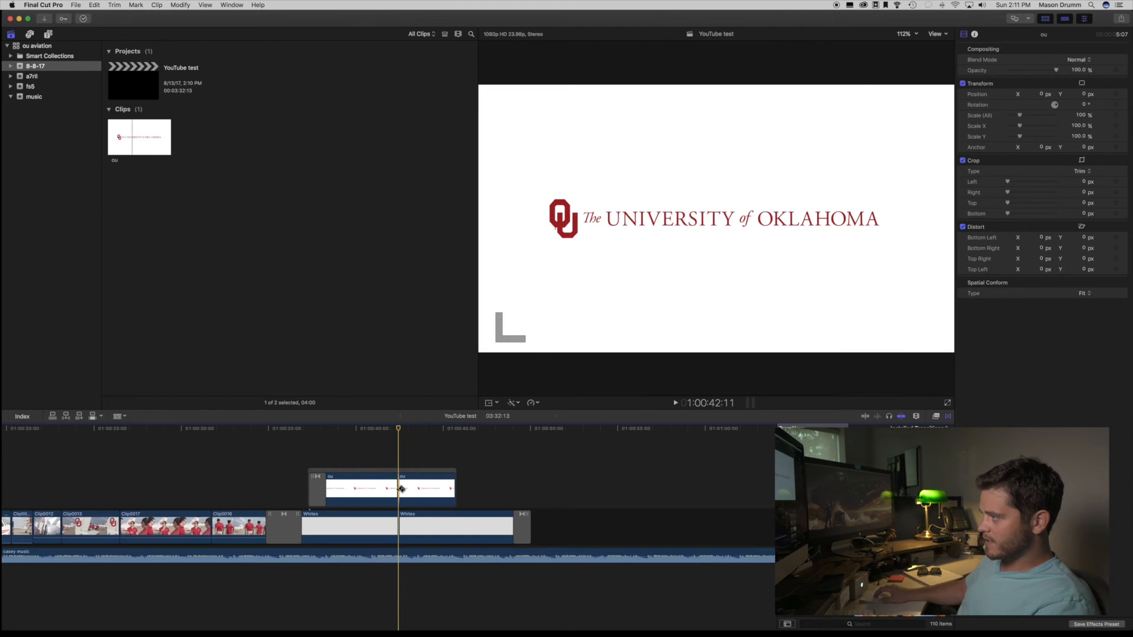
pyautogui.click(410, 481)
pyautogui.press('Delete')
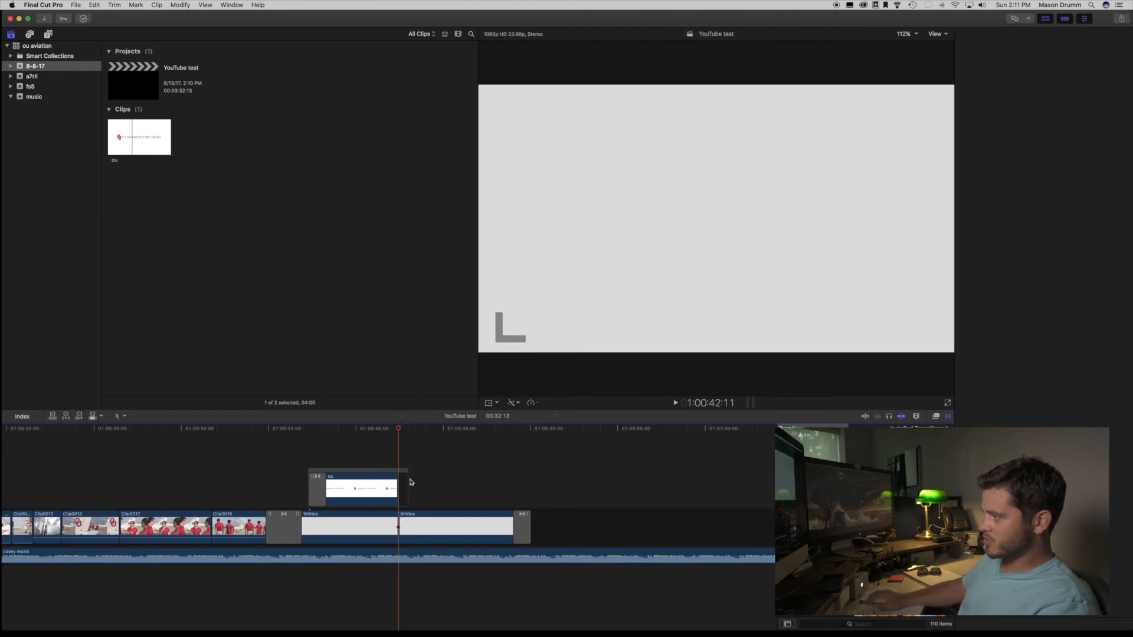
pyautogui.click(420, 529)
pyautogui.press('Delete')
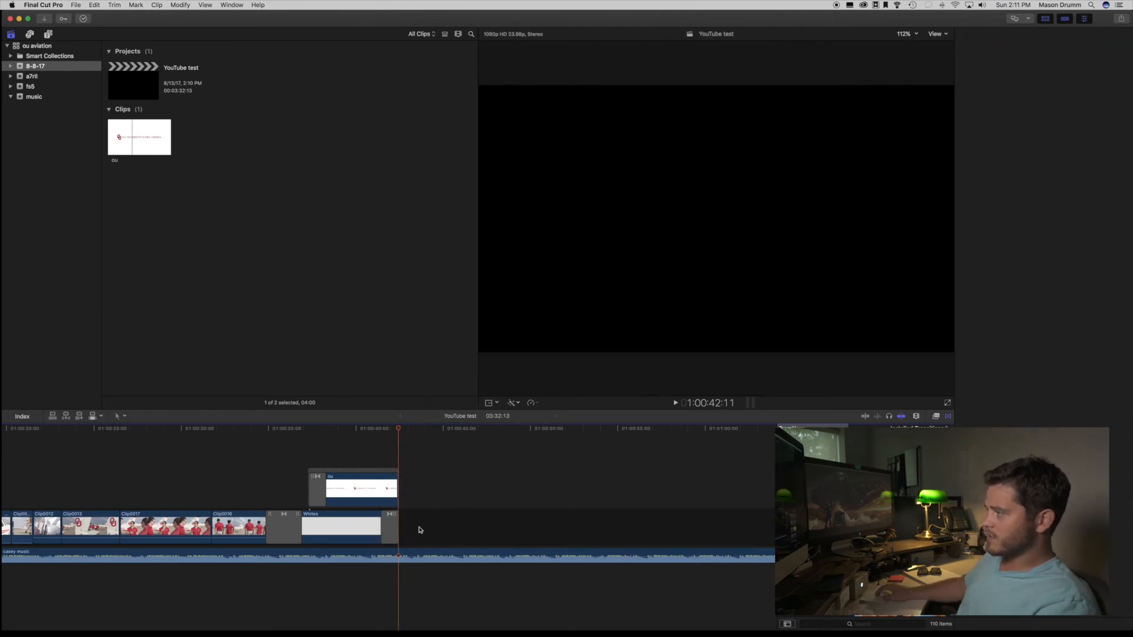
# Step: Delete the transition at the end of the Whites solid and play the last second of the ending
pyautogui.click(386, 515)
pyautogui.press('Delete')
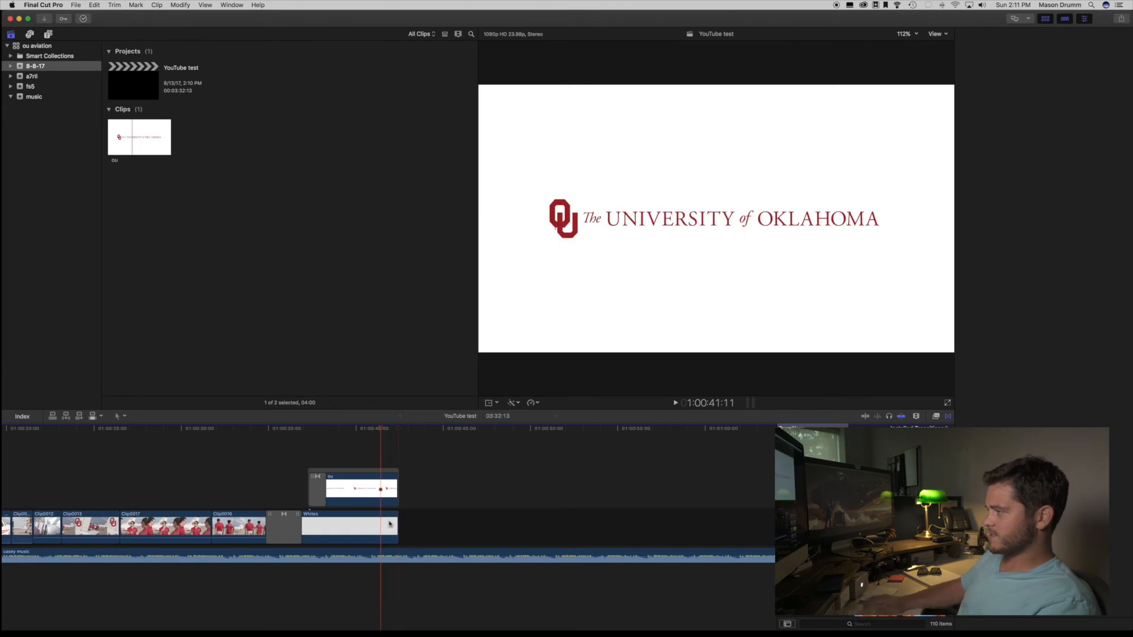
pyautogui.press('space')
pyautogui.press('space')
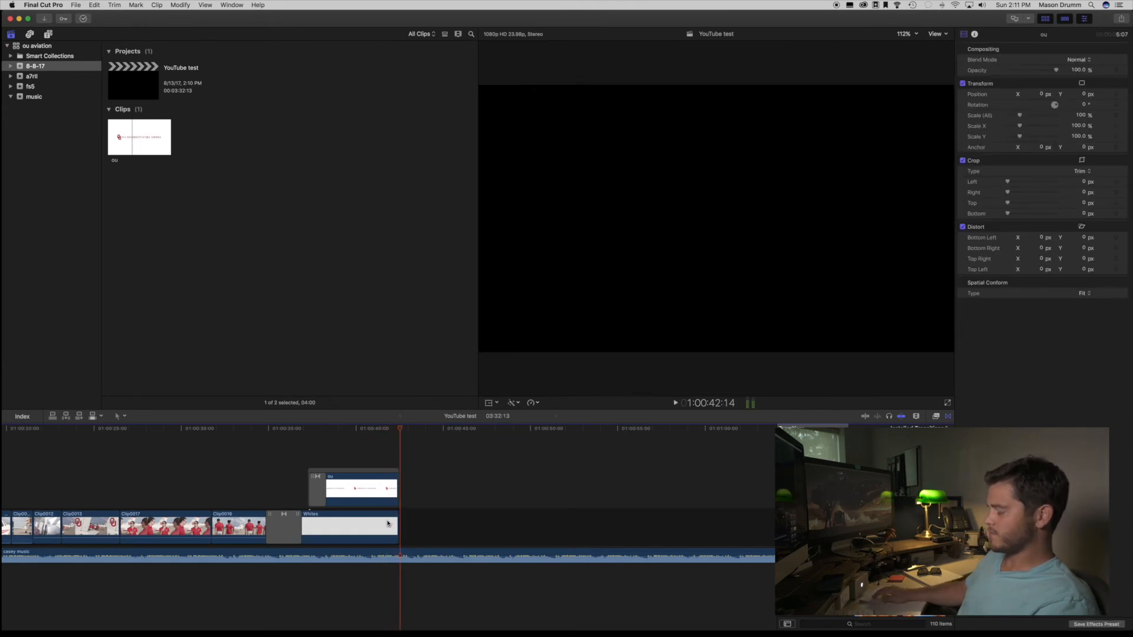
# Step: Cut the casey music at 1:00:42:11, in line with the end of the Whites solid, and delete the remainder
pyautogui.press('super+equal')
pyautogui.press('super+equal')
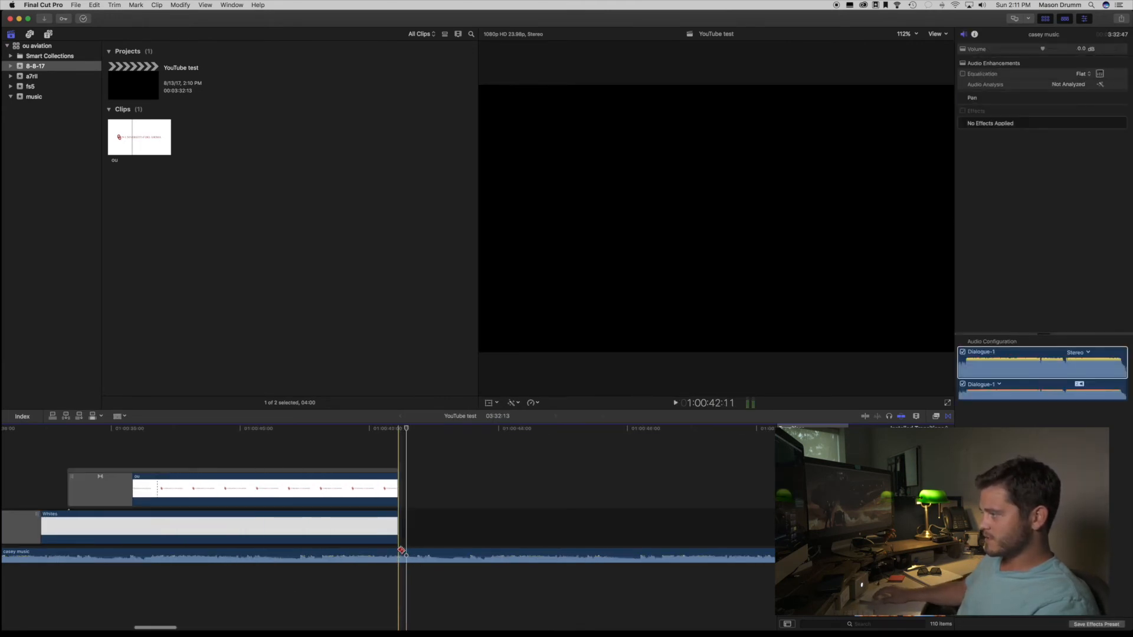
pyautogui.click(404, 554)
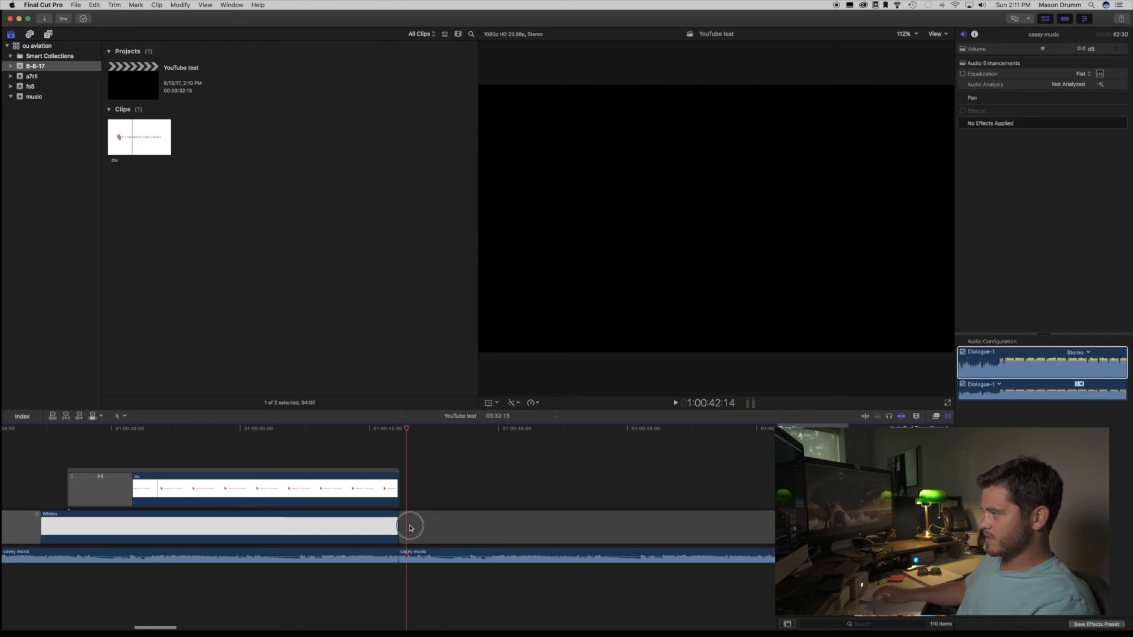
pyautogui.click(411, 529)
pyautogui.press('Delete')
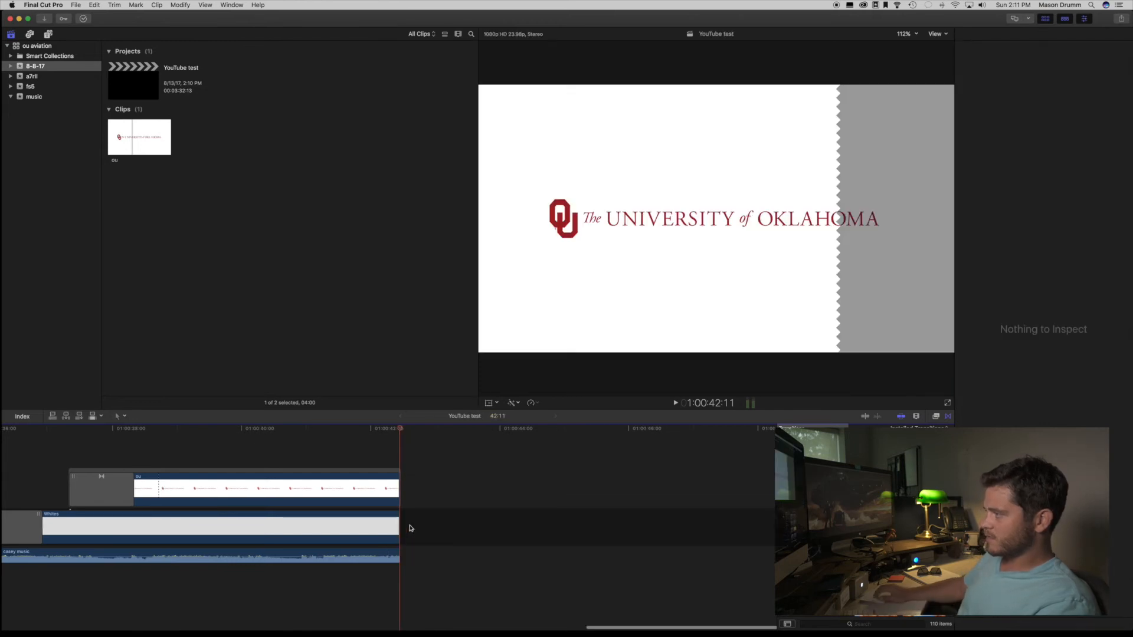
# Step: Play the last seconds of the ending and add a very short fade-out at the end of the casey music
pyautogui.click(317, 428)
pyautogui.press('space')
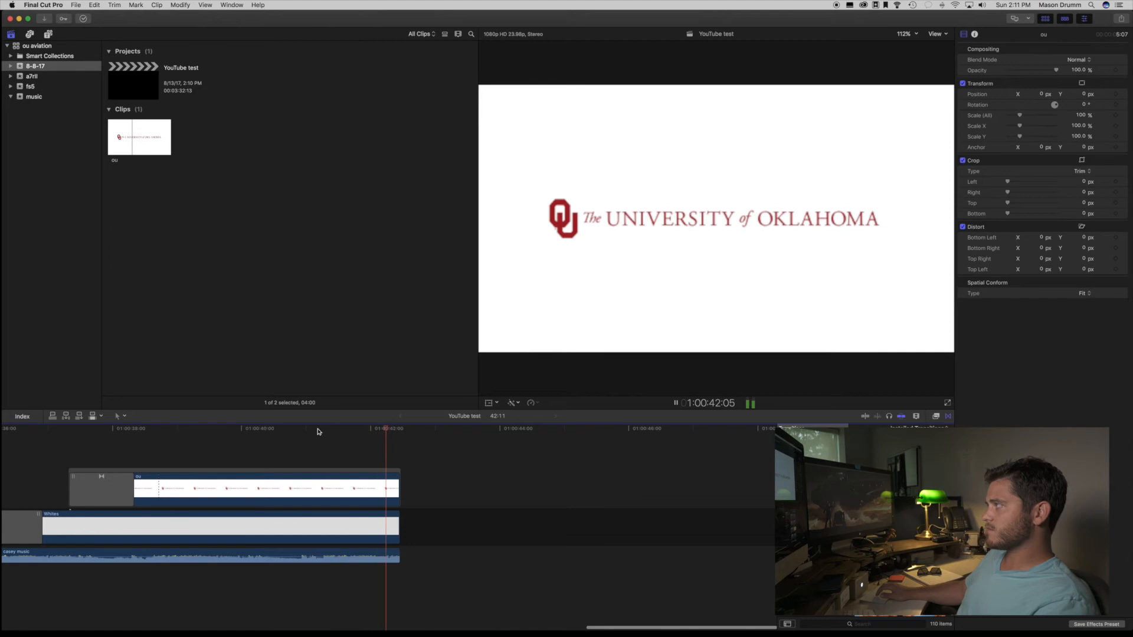
pyautogui.press('super+equal')
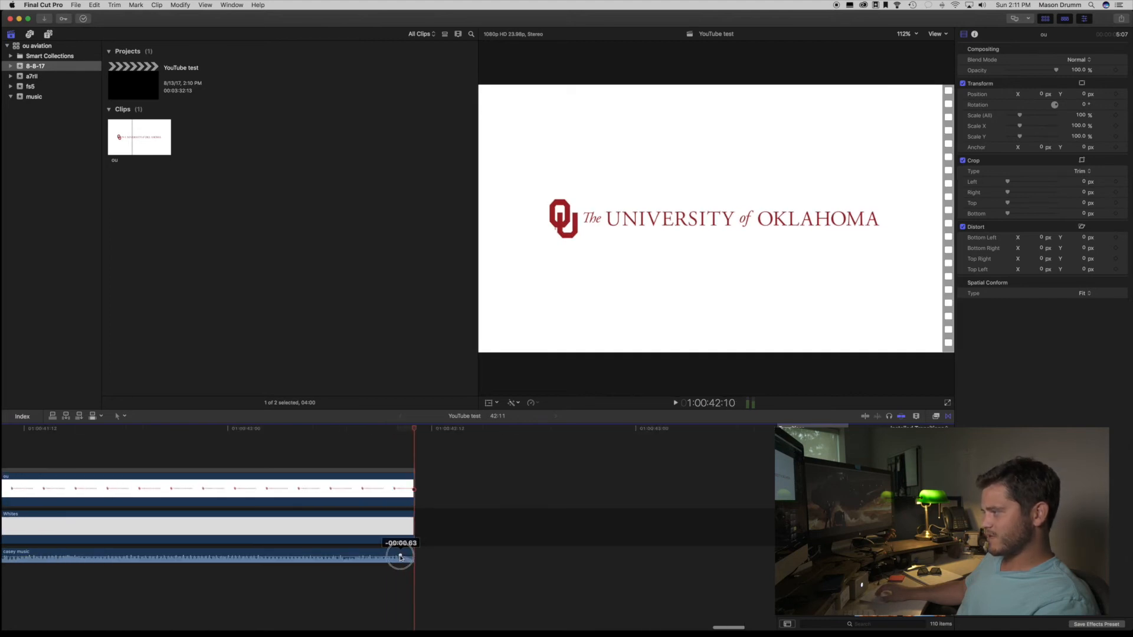
pyautogui.click(352, 584)
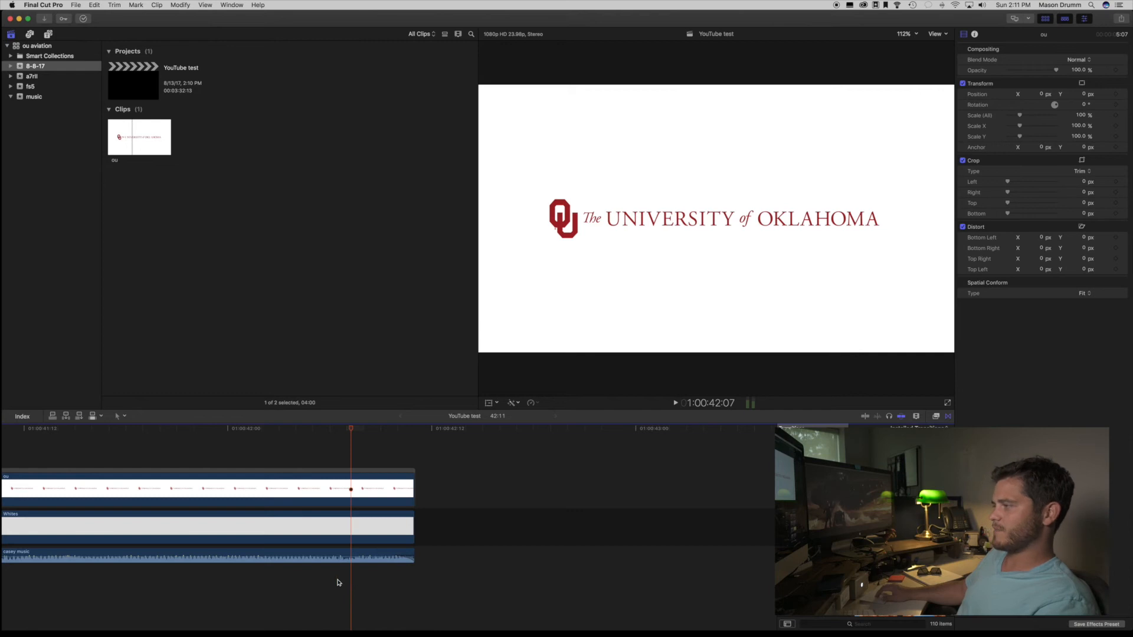
# Step: Try extending the casey music slightly past the end of the Whites solid, play it and trim the music back to the solid's end
pyautogui.click(412, 552)
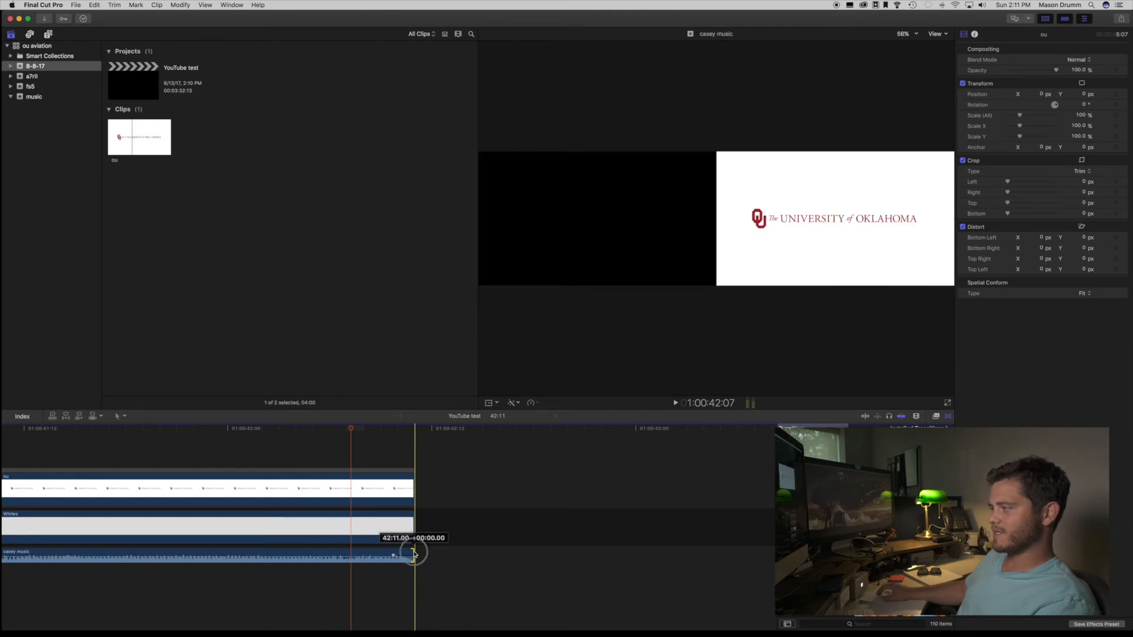
pyautogui.moveTo(416, 554); pyautogui.dragTo(420, 553)
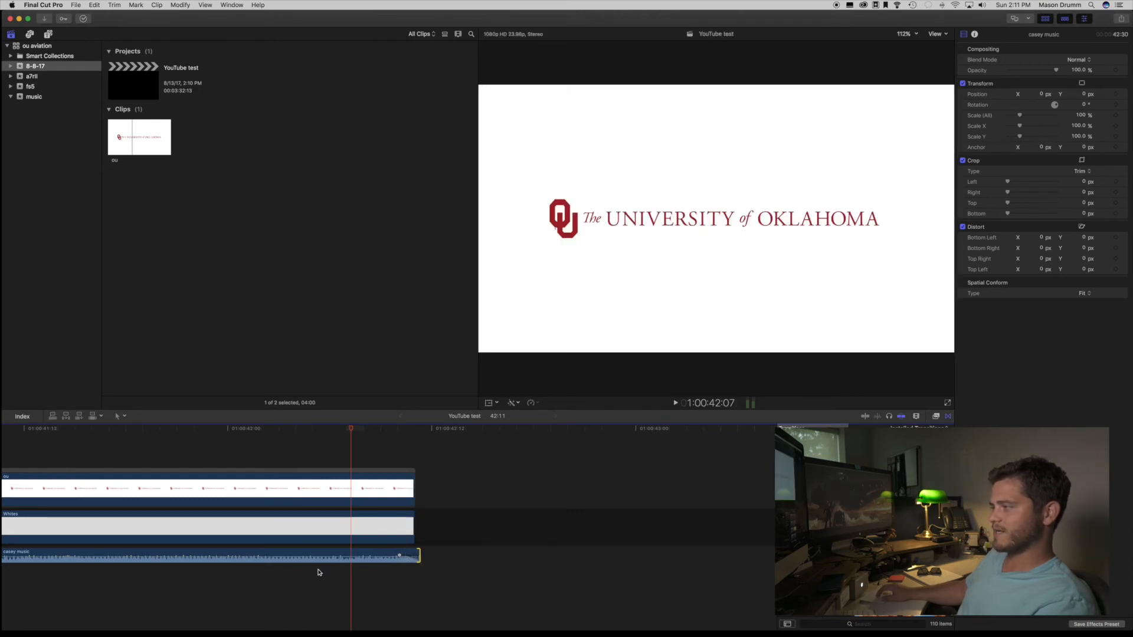
pyautogui.click(268, 592)
pyautogui.press('space')
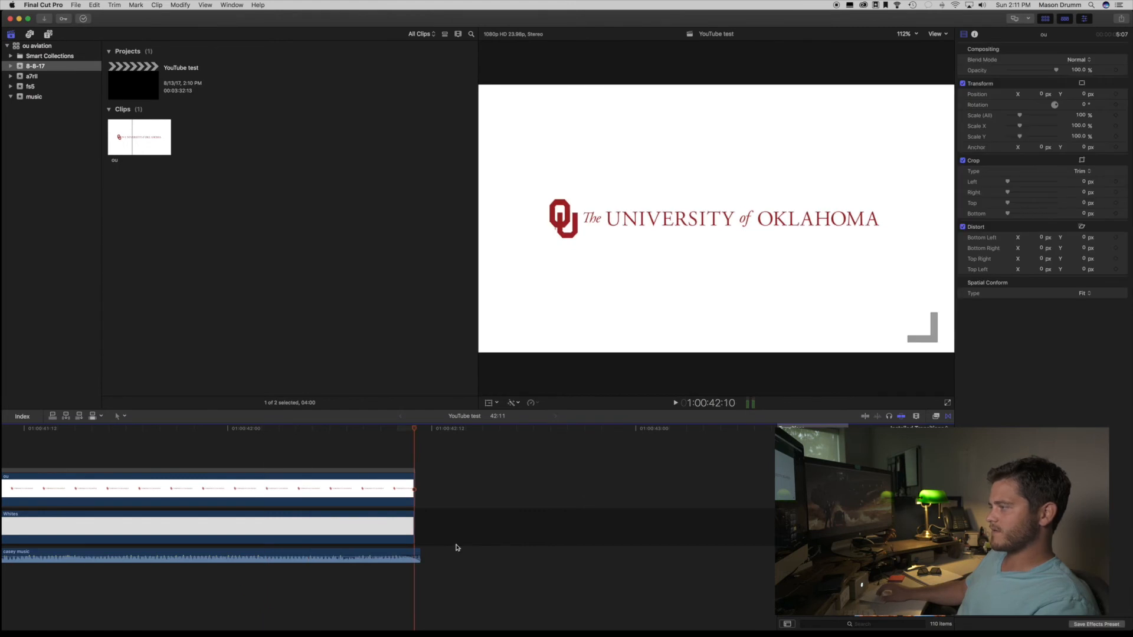
pyautogui.moveTo(419, 550); pyautogui.dragTo(432, 552)
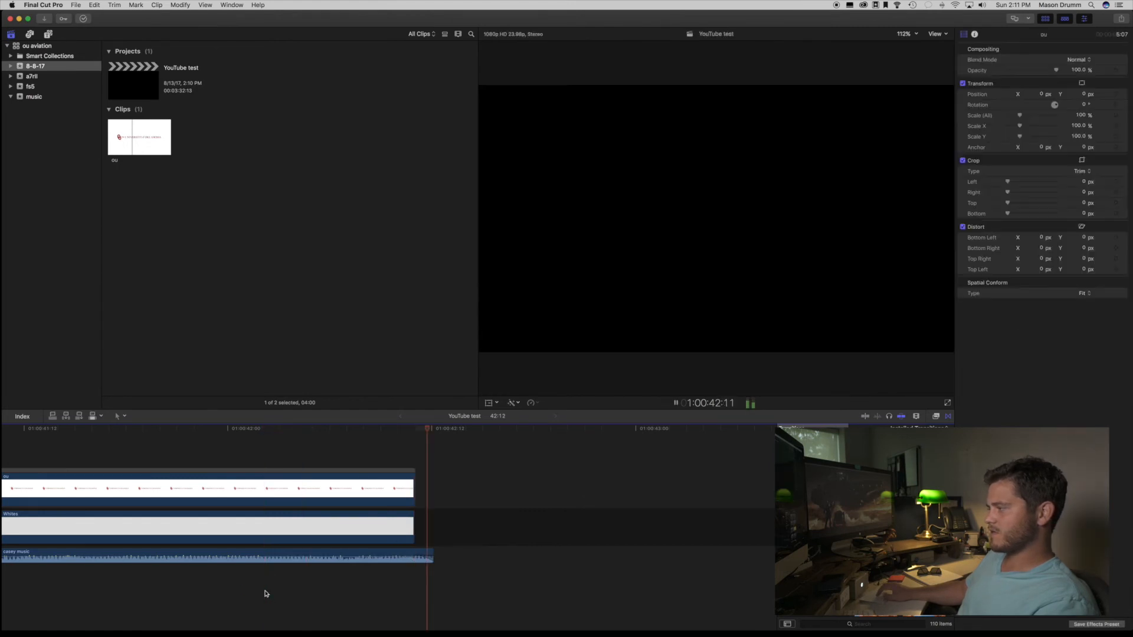
pyautogui.moveTo(432, 554); pyautogui.dragTo(415, 554)
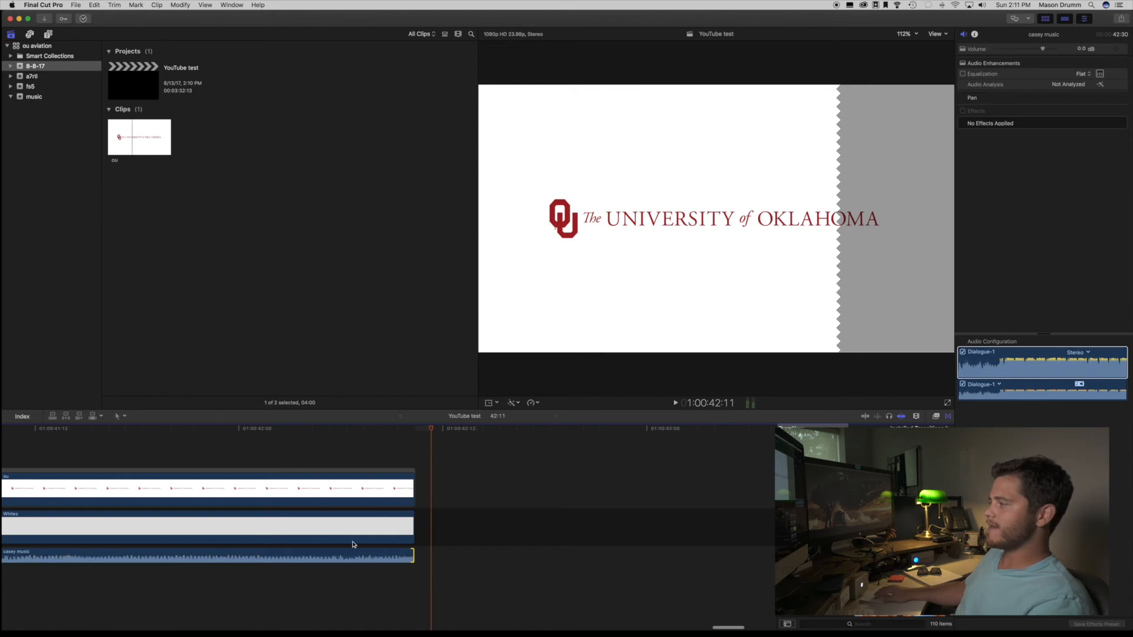
pyautogui.press('super+minus')
pyautogui.press('super+minus')
pyautogui.press('super+minus')
pyautogui.press('super+minus')
pyautogui.click(370, 450)
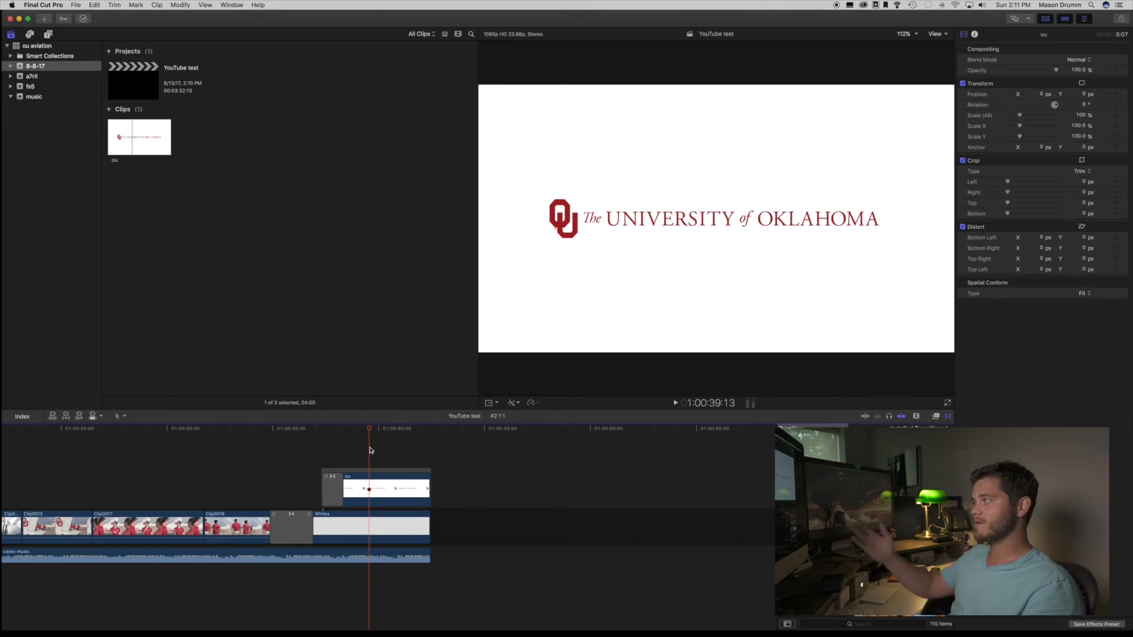
# Step: Play the whole YouTube test project full screen from the beginning
pyautogui.press('super+minus')
pyautogui.press('super+minus')
pyautogui.press('Home')
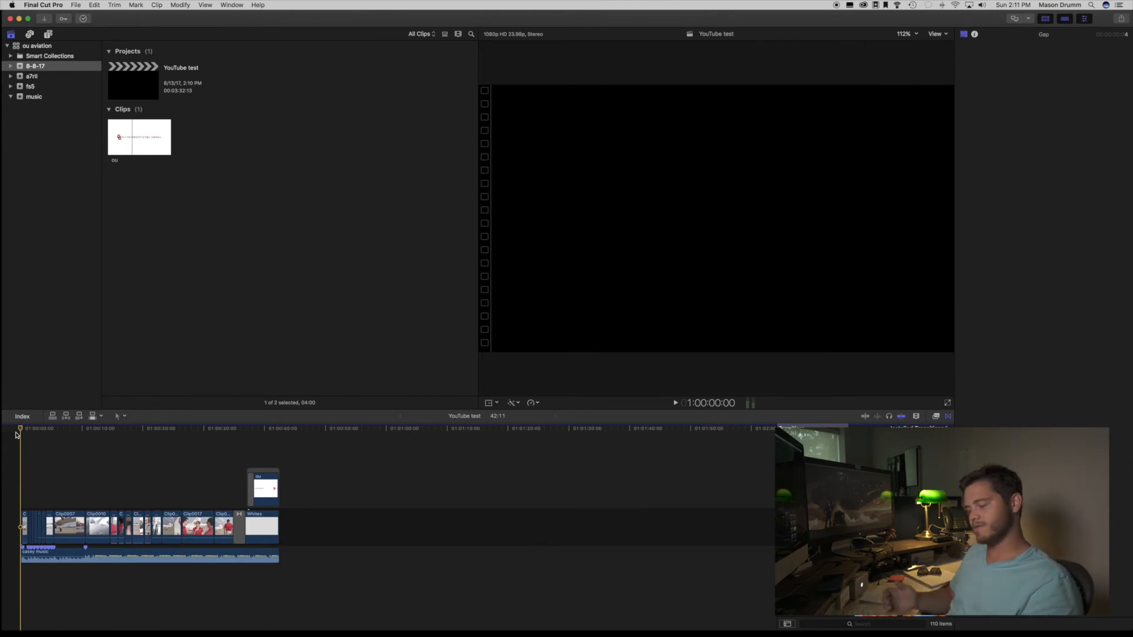
pyautogui.press('space')
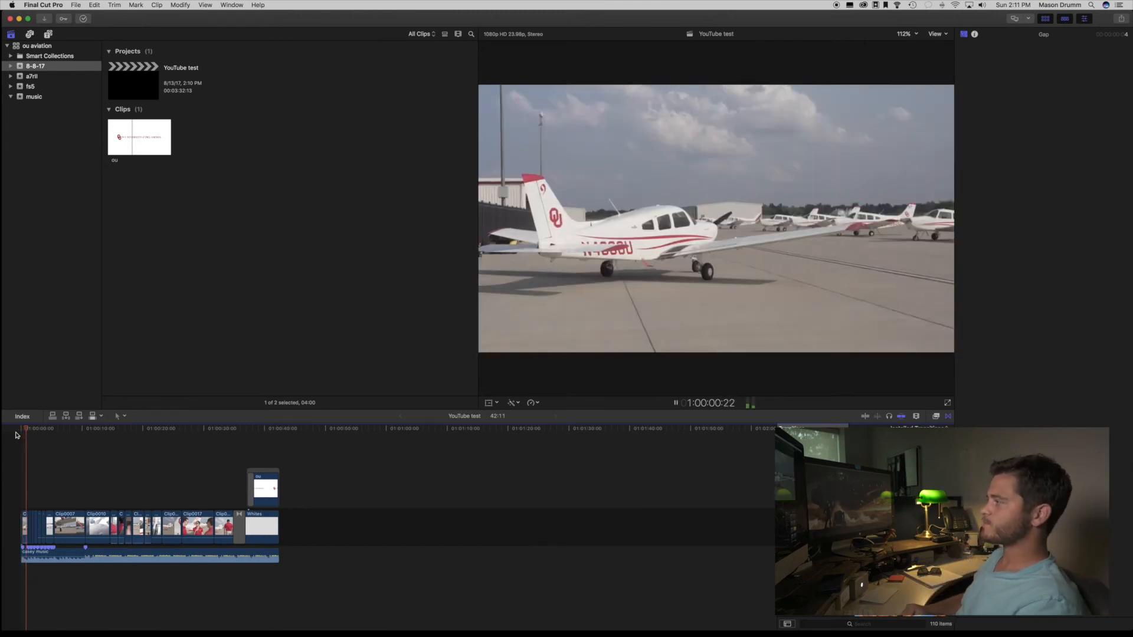
pyautogui.press('space')
pyautogui.press('Home')
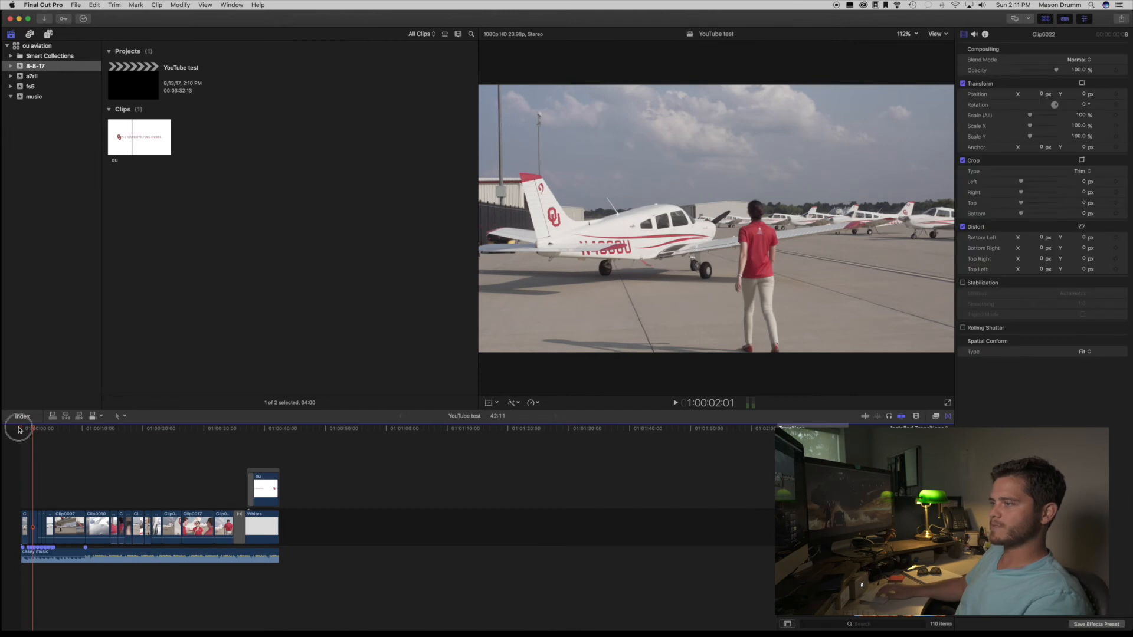
pyautogui.click(947, 403)
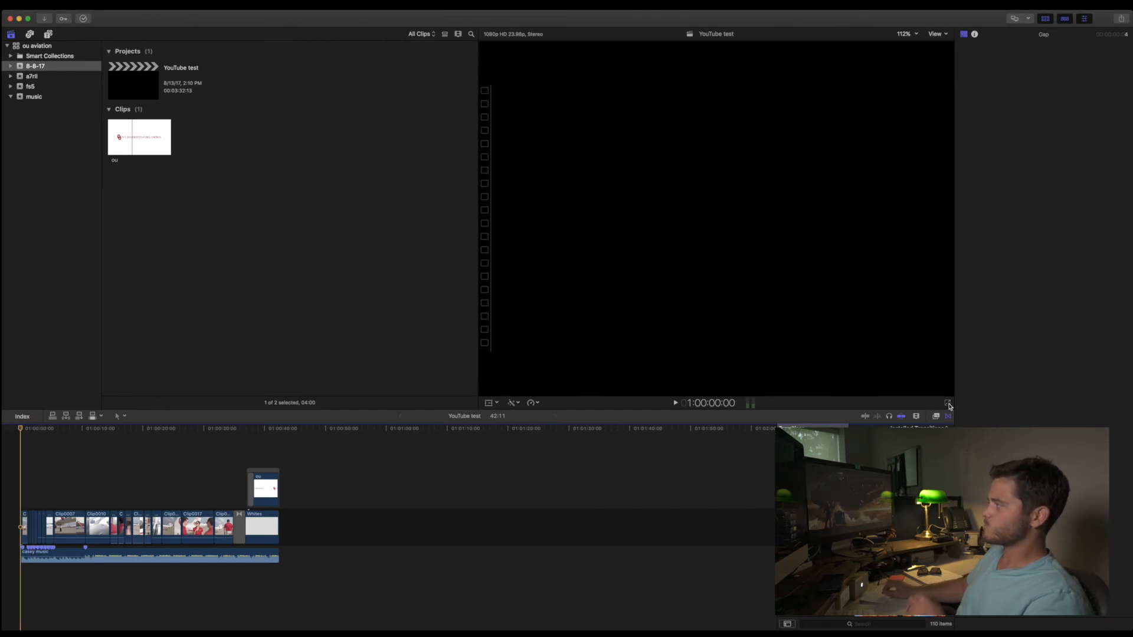
pyautogui.press('space')
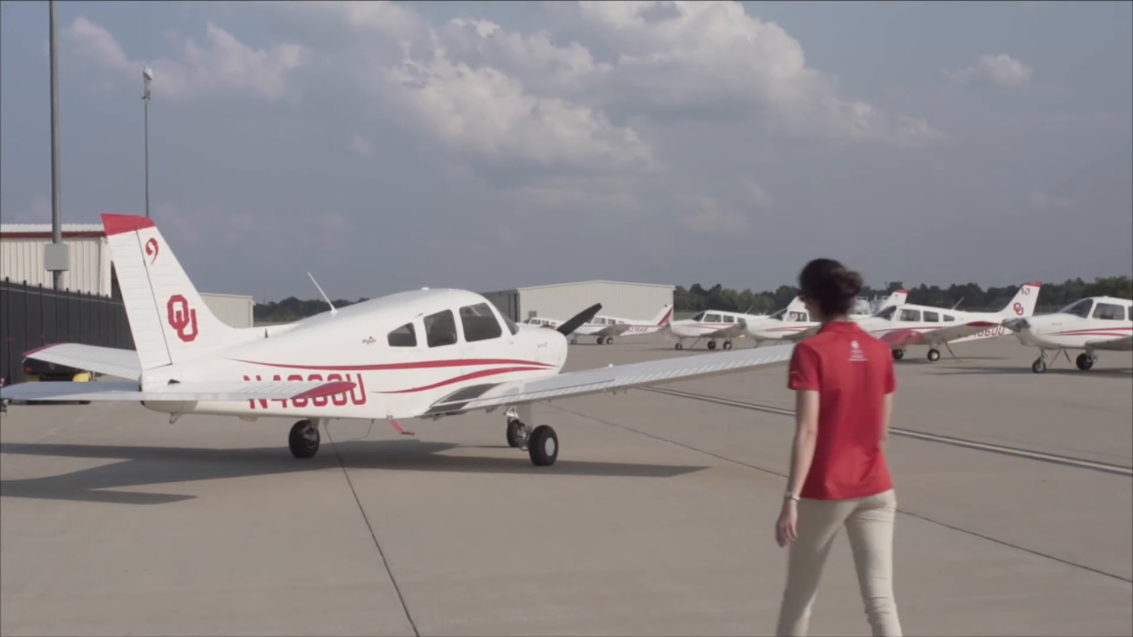
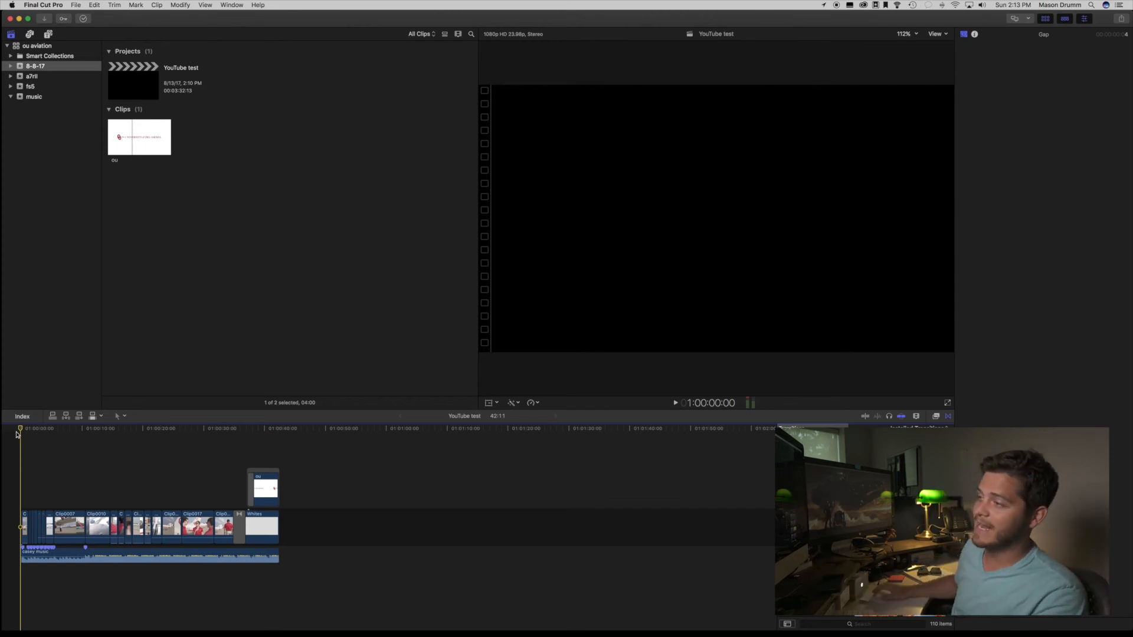
# Step: Play the opening seconds of the project and move the playhead to 1:00:27:00 in Clip0017
pyautogui.press('space')
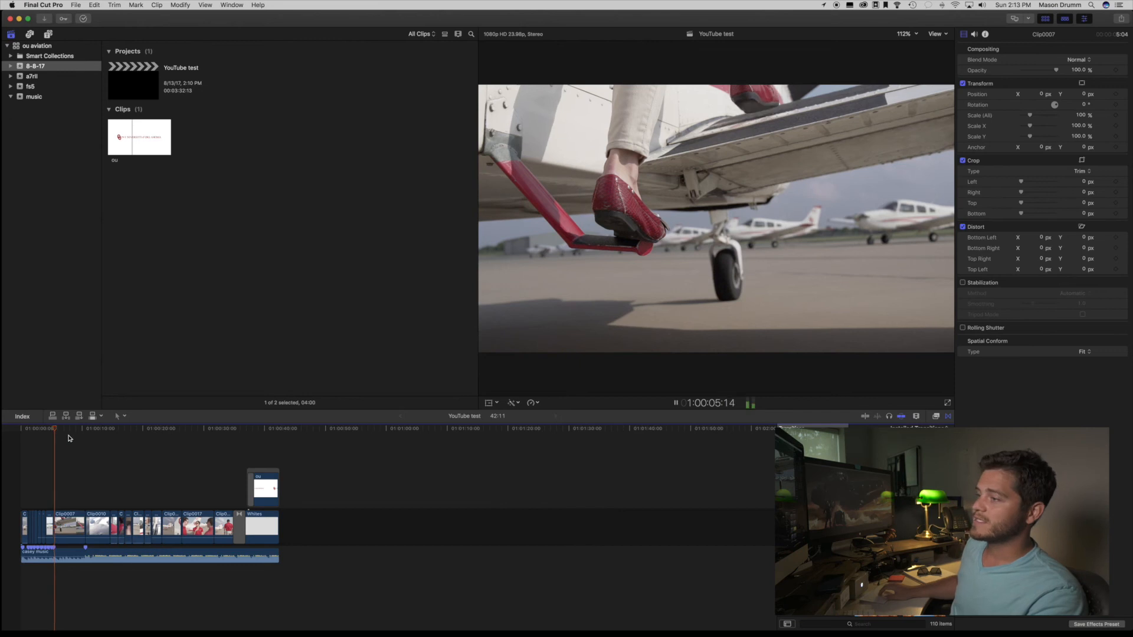
pyautogui.press('space')
pyautogui.click(177, 431)
pyautogui.press('space')
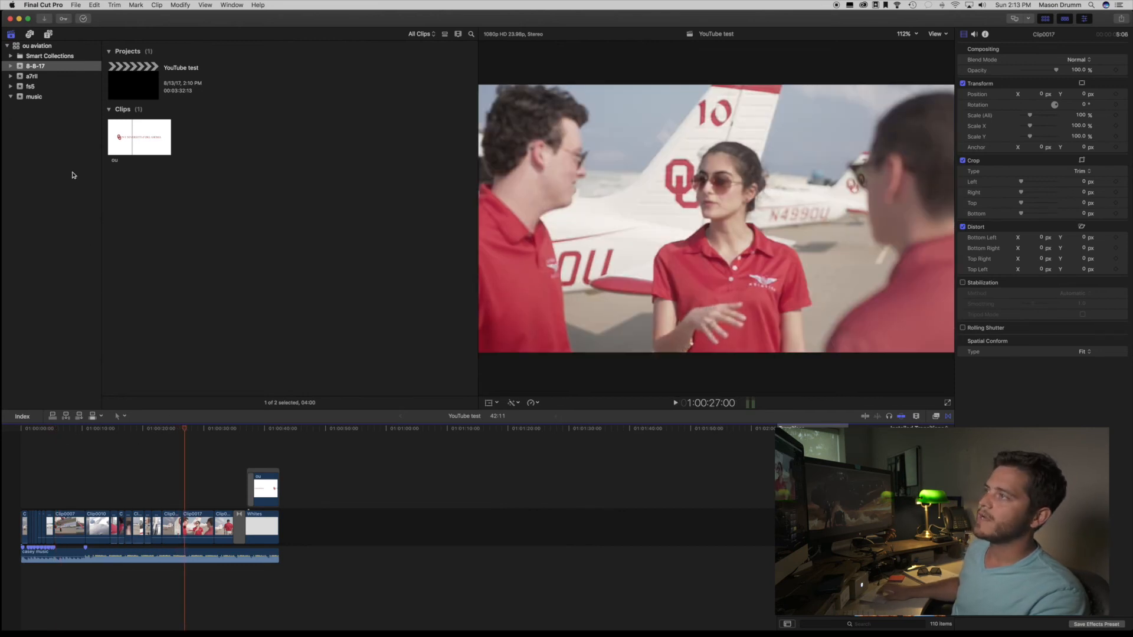
# Step: Browse the installed generators and examine the ProPan generator from Pixel Film Studios
pyautogui.click(48, 34)
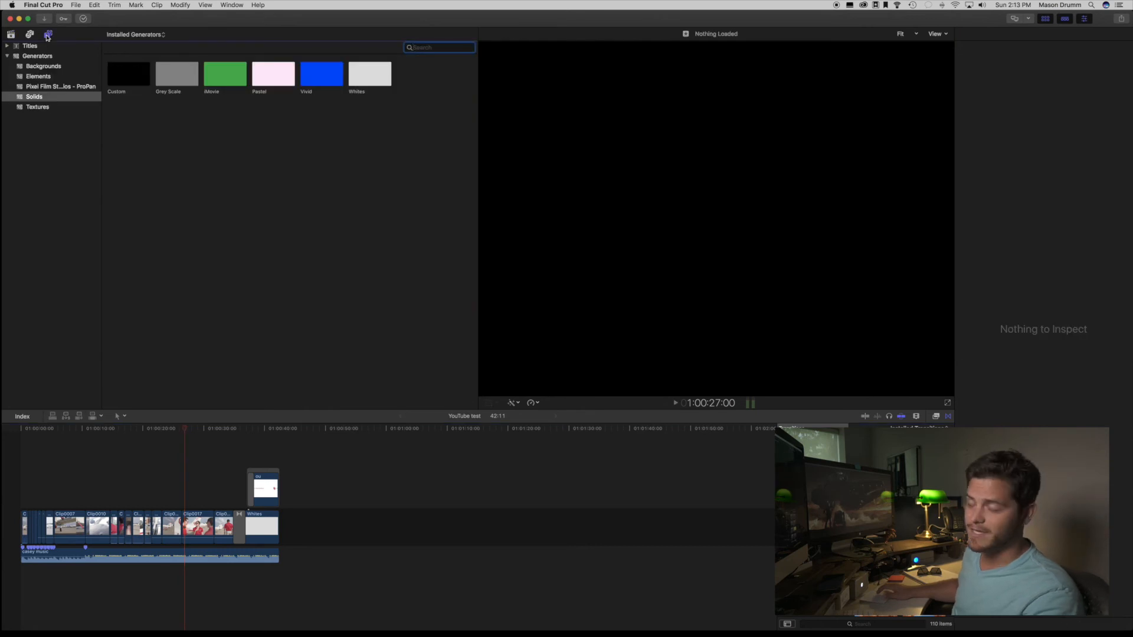
pyautogui.click(40, 87)
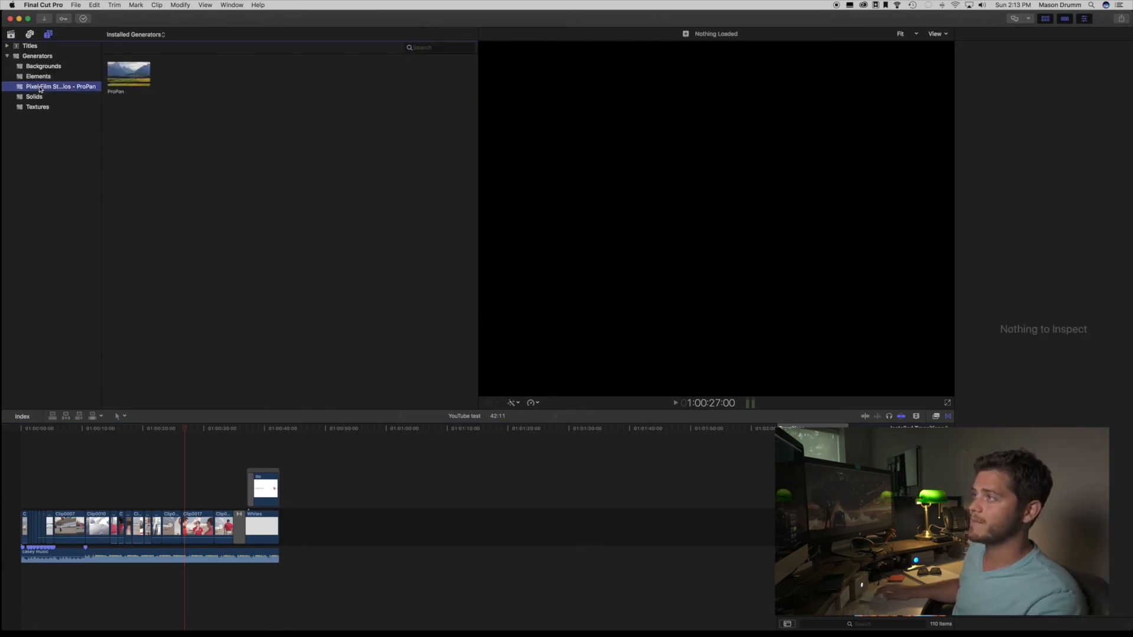
pyautogui.click(126, 82)
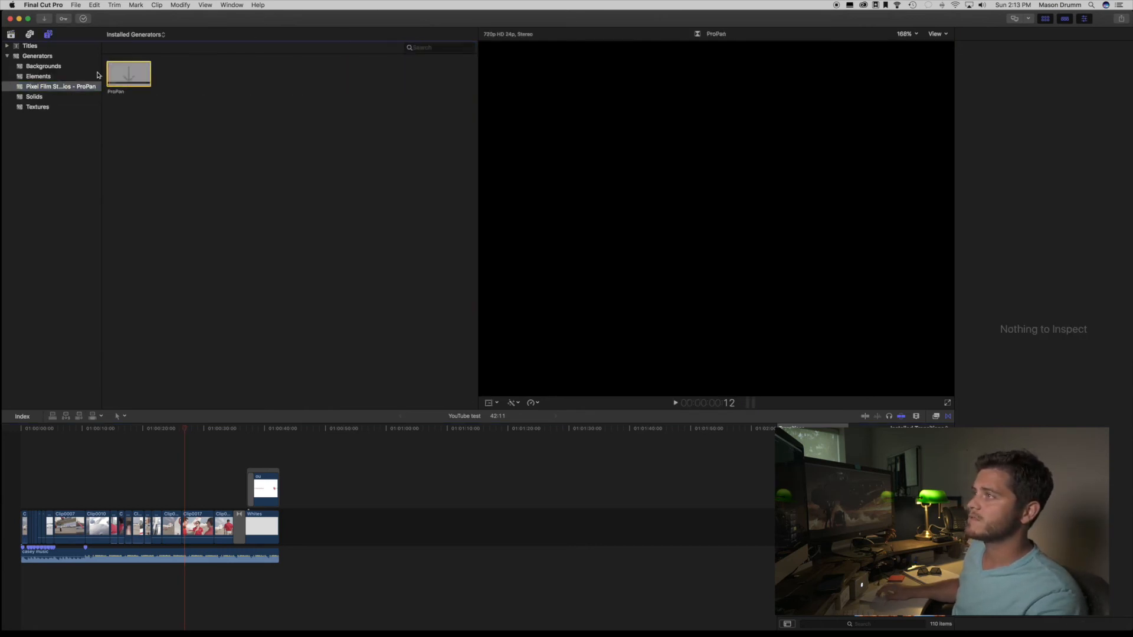
pyautogui.click(53, 90)
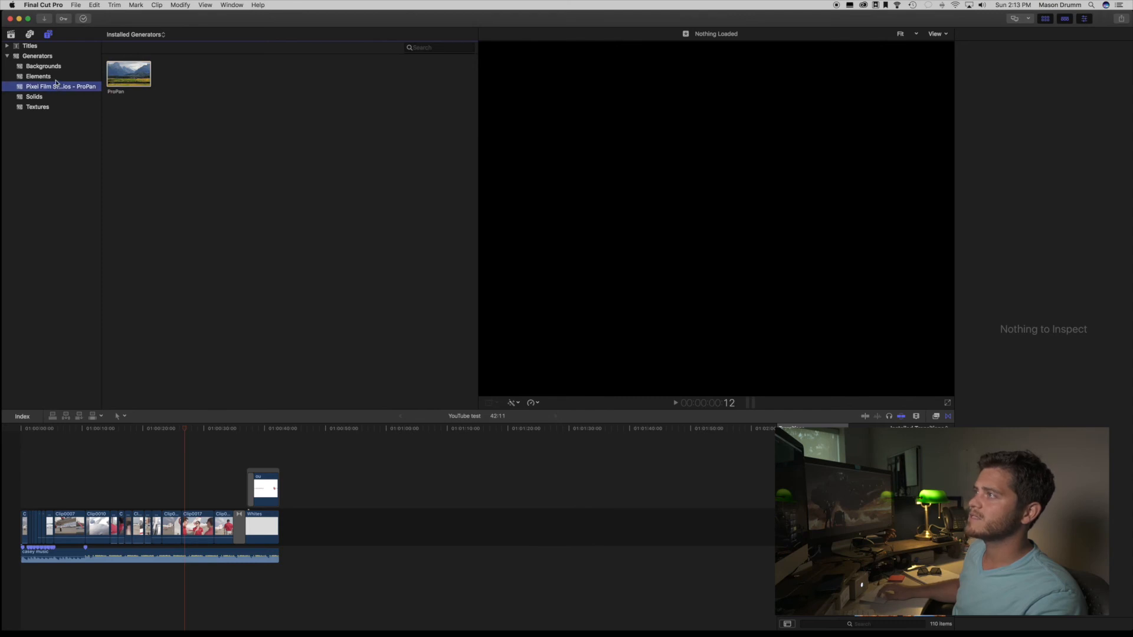
# Step: Add the Preset 27 title above Clip0017 at 1:00:27:00
pyautogui.click(30, 47)
pyautogui.scroll(-10, 196, 199)
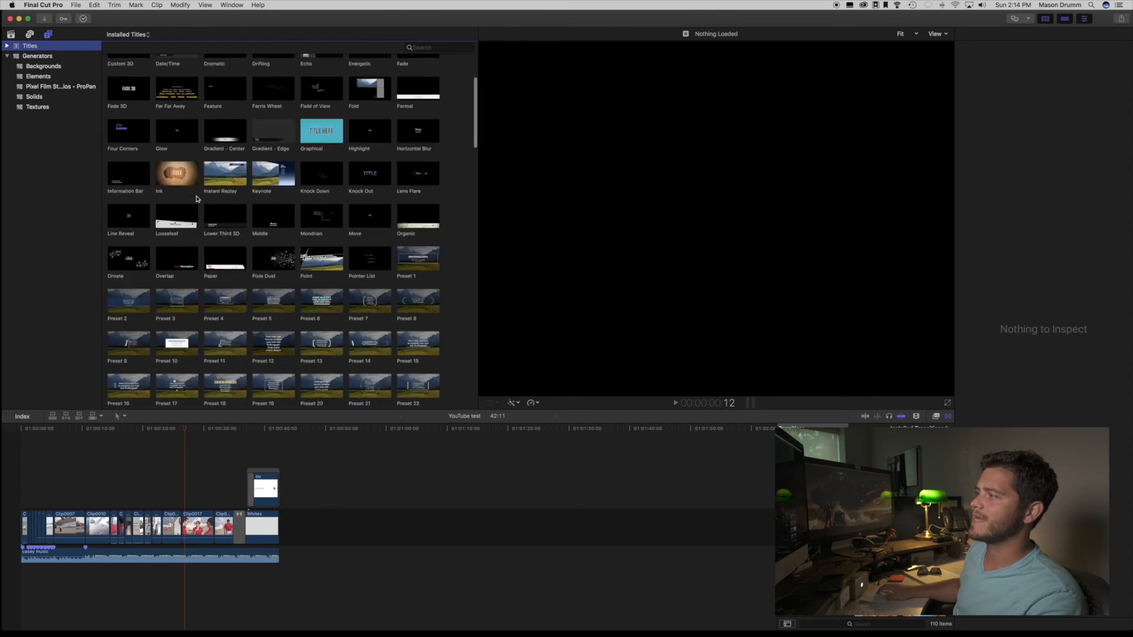
pyautogui.scroll(1, 196, 200)
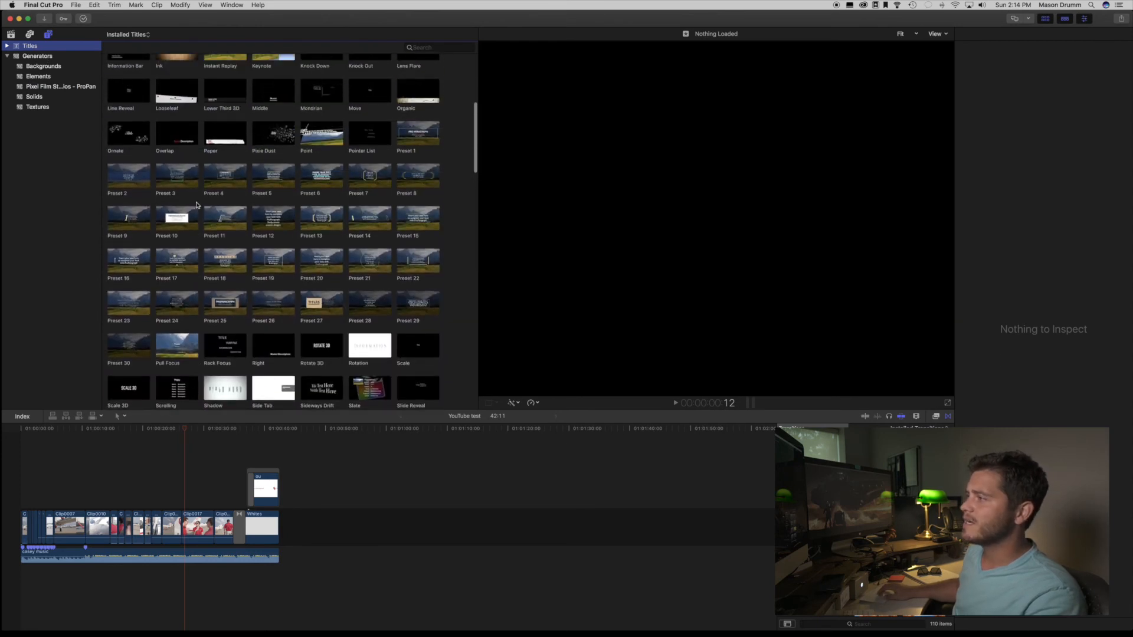
pyautogui.moveTo(313, 303); pyautogui.dragTo(184, 492)
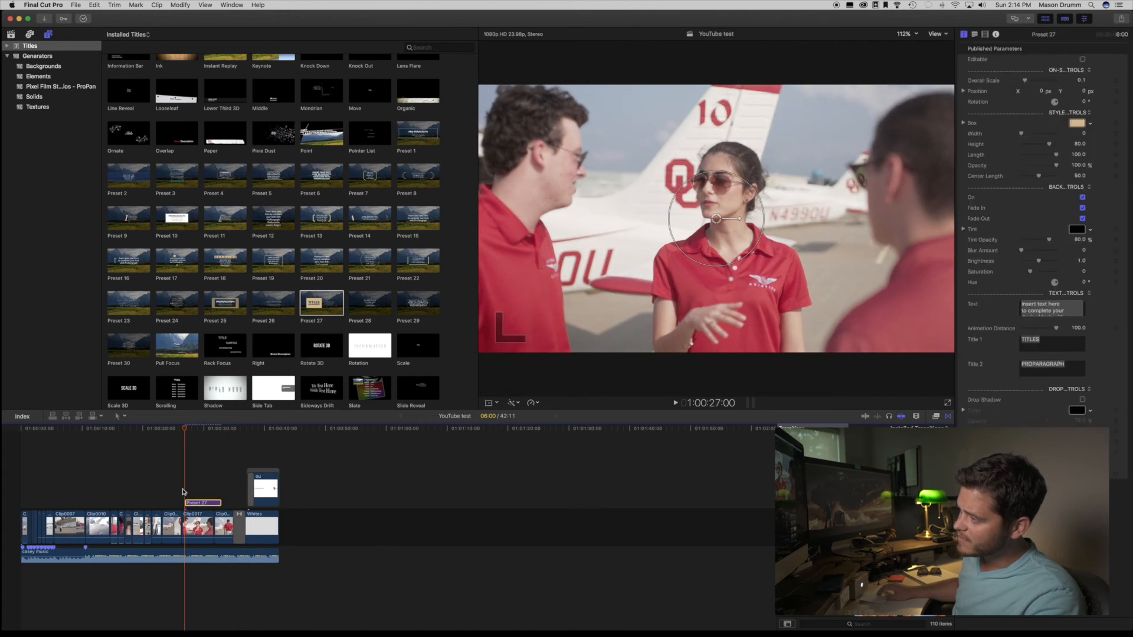
# Step: Play the Preset 27 title over Clip0017 to review its animation and layout
pyautogui.press('super+4')
pyautogui.press('space')
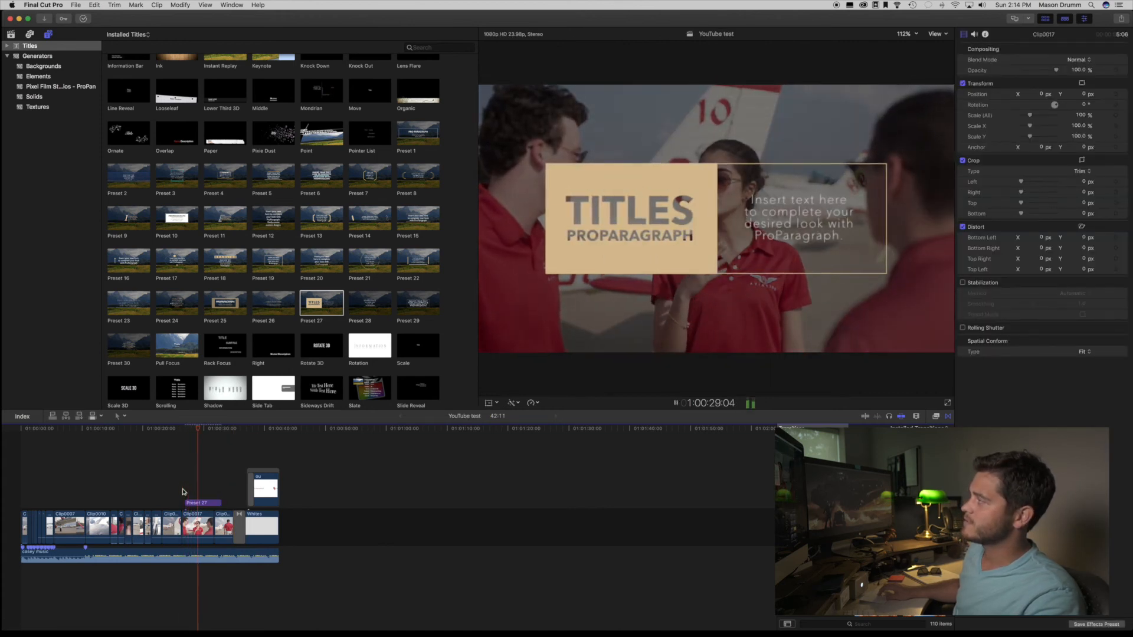
pyautogui.press('space')
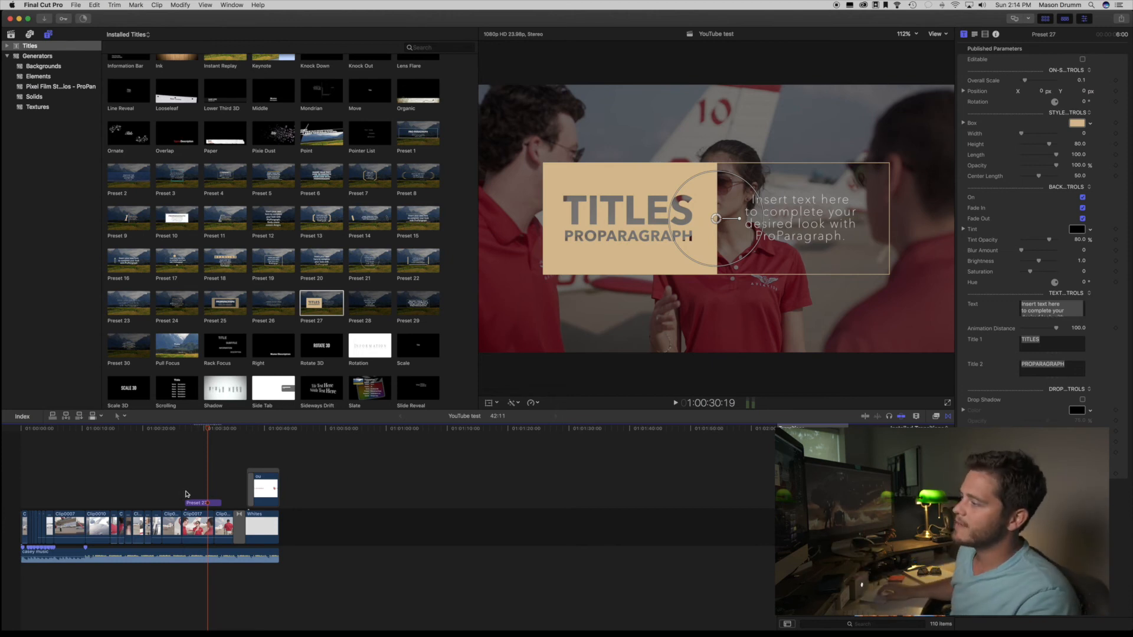
pyautogui.click(183, 494)
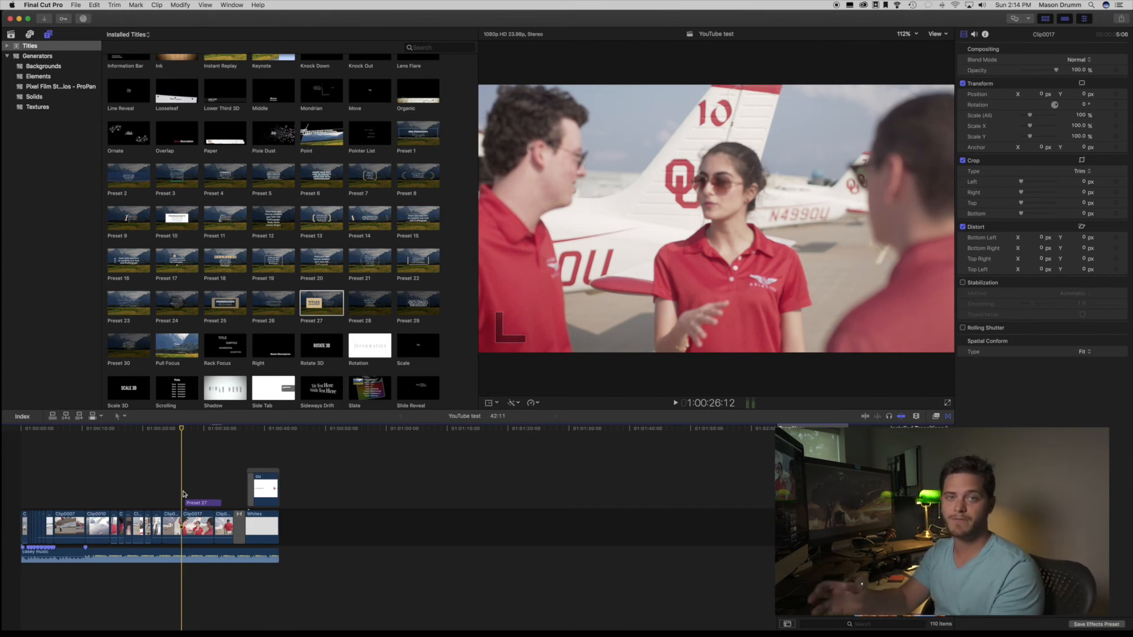
pyautogui.click(198, 503)
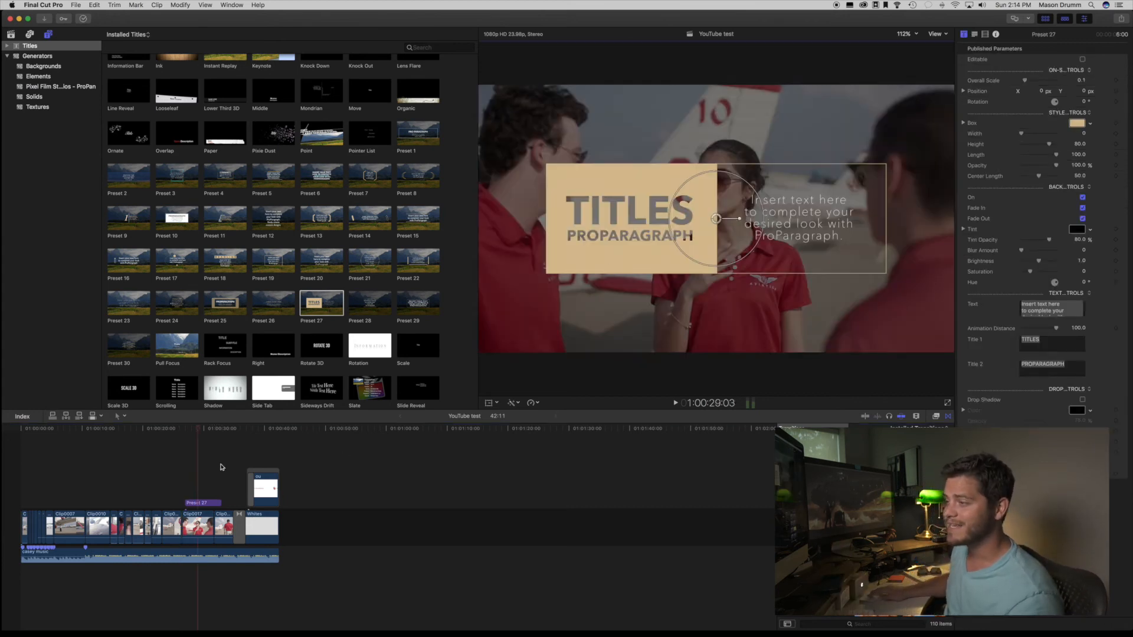
# Step: Play the cut from Clip0006 into Clip0007 near the start of the project
pyautogui.click(62, 463)
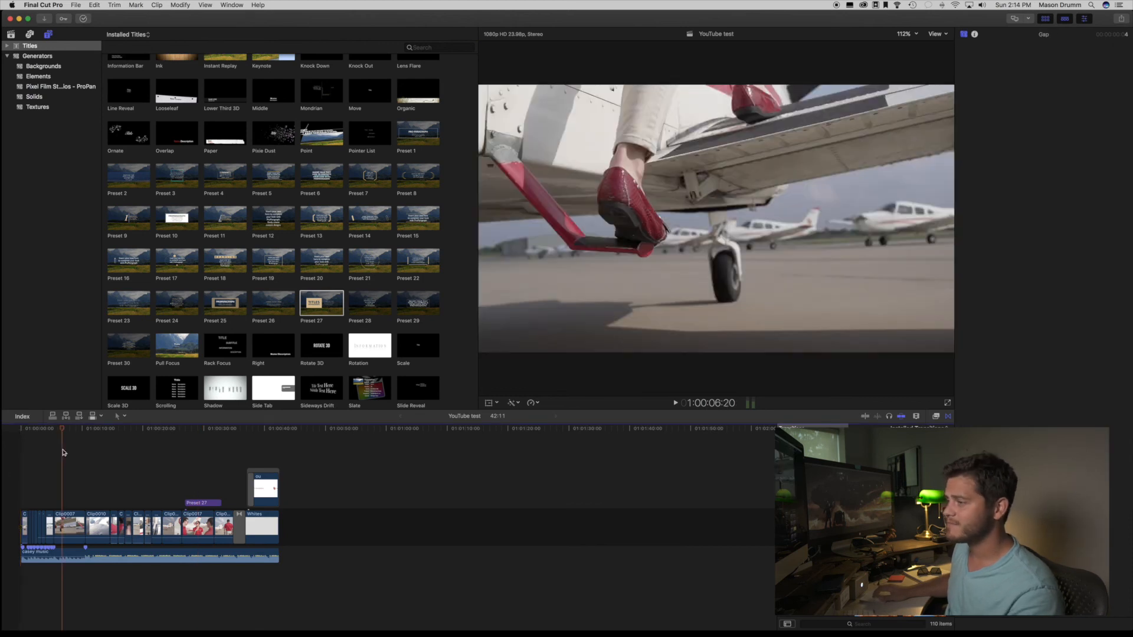
pyautogui.click(50, 473)
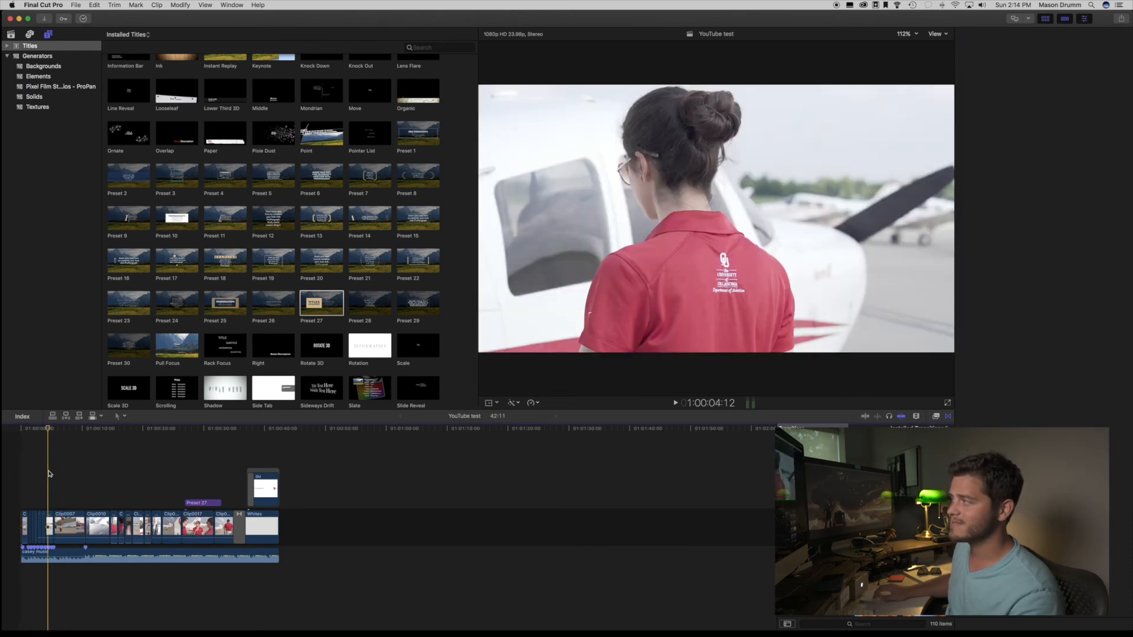
pyautogui.press('super+=')
pyautogui.press('super+=')
pyautogui.press('super+=')
pyautogui.press('super+=')
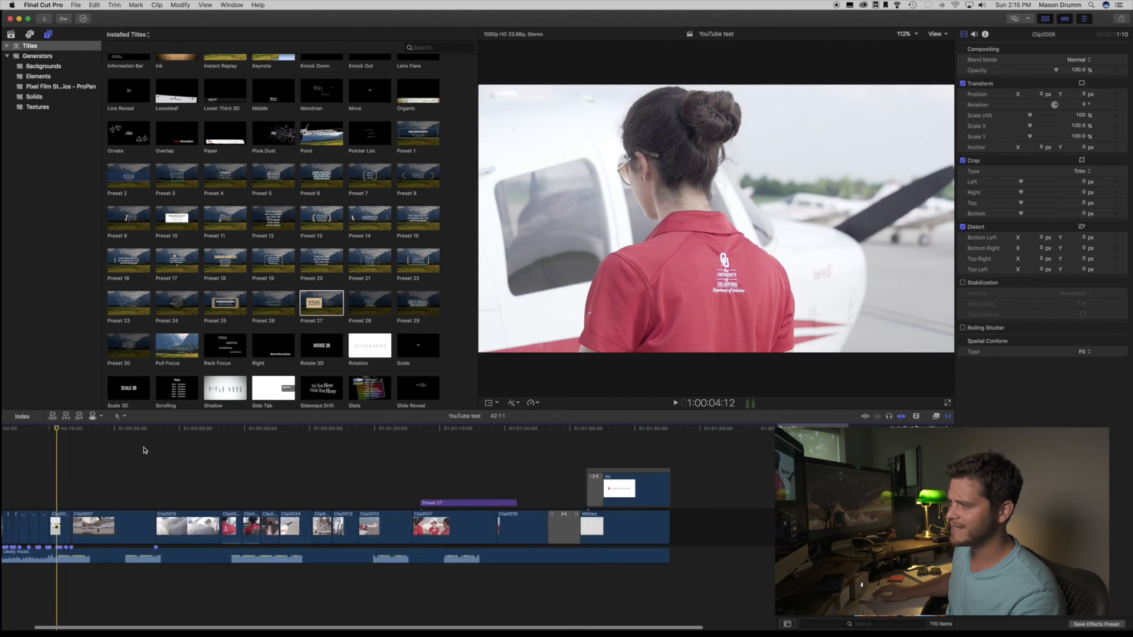
pyautogui.press('super+-')
pyautogui.click(62, 484)
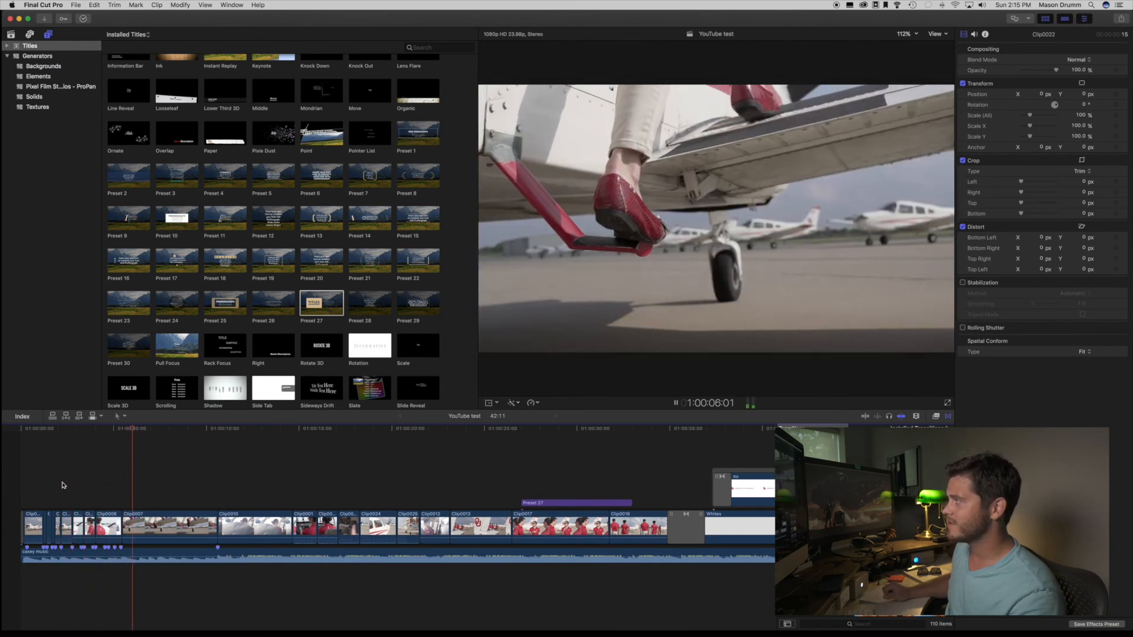
pyautogui.press('space')
pyautogui.press('super+minus')
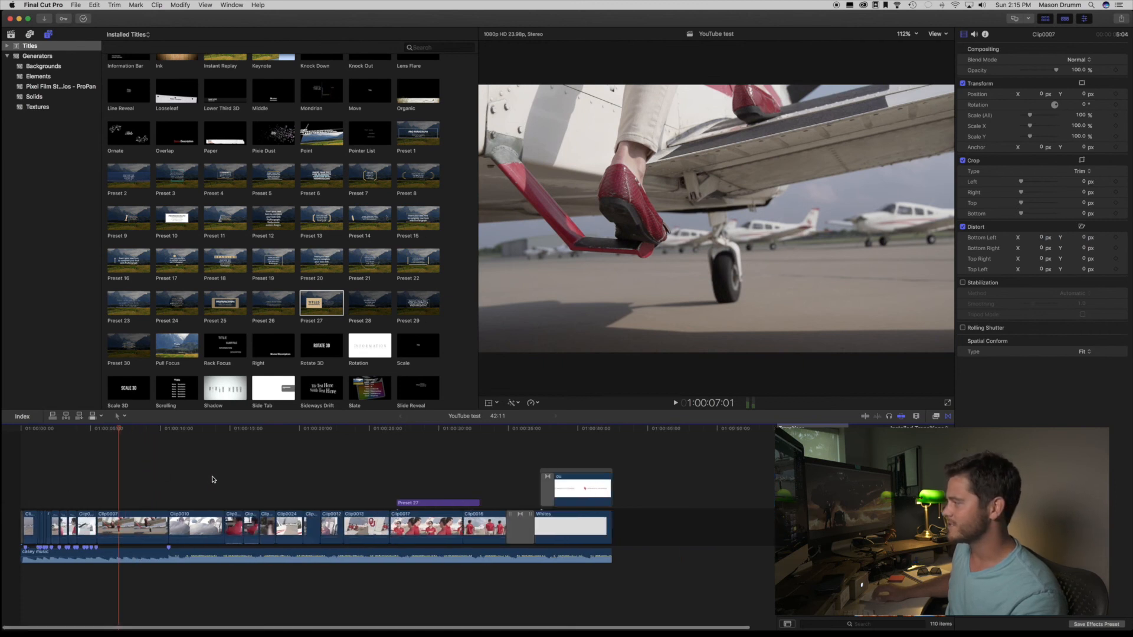
# Step: Move the playhead to 1:00:05:01, shortly before the end of Clip0006
pyautogui.press('super+equal')
pyautogui.hscroll(-3, 213, 479)
pyautogui.click(142, 489)
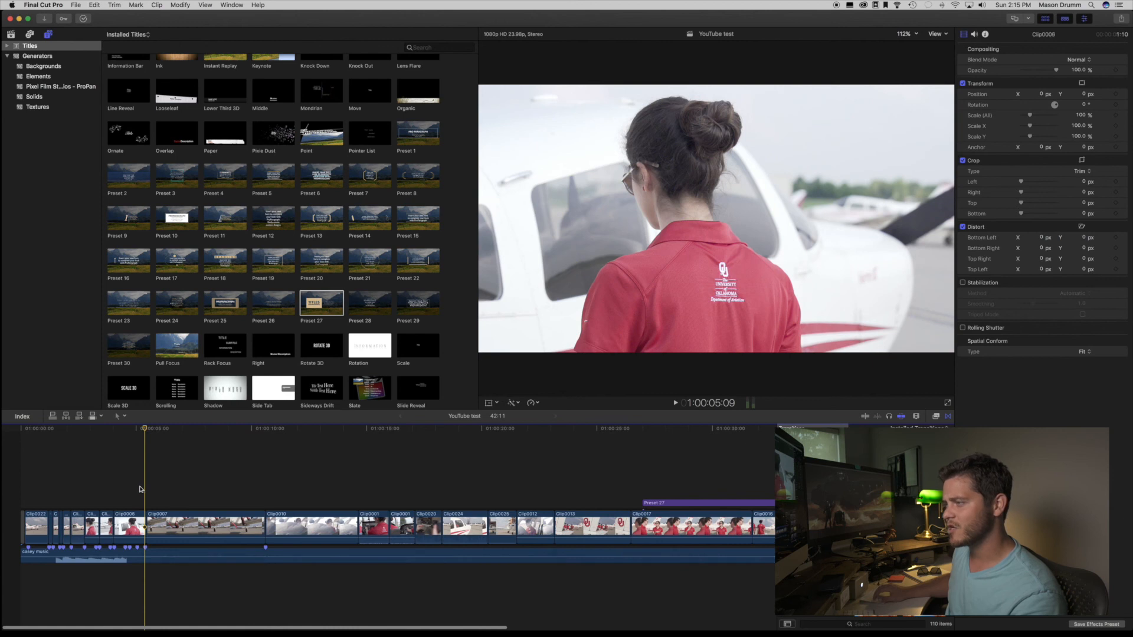
pyautogui.click(138, 489)
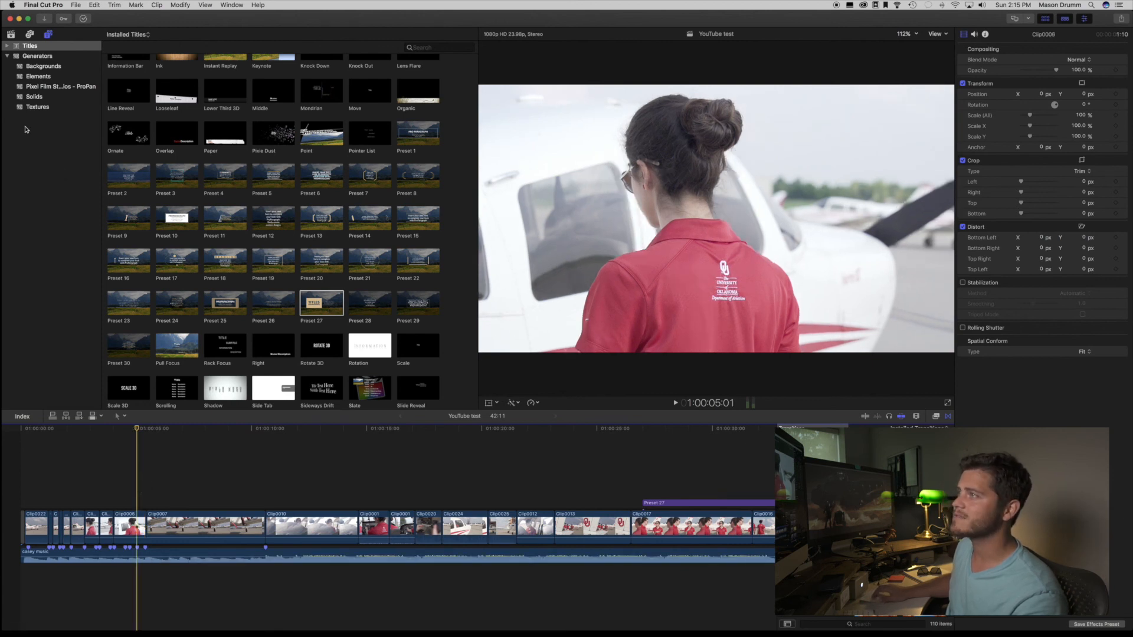
# Step: Search the sound effects library for "plane"
pyautogui.click(30, 35)
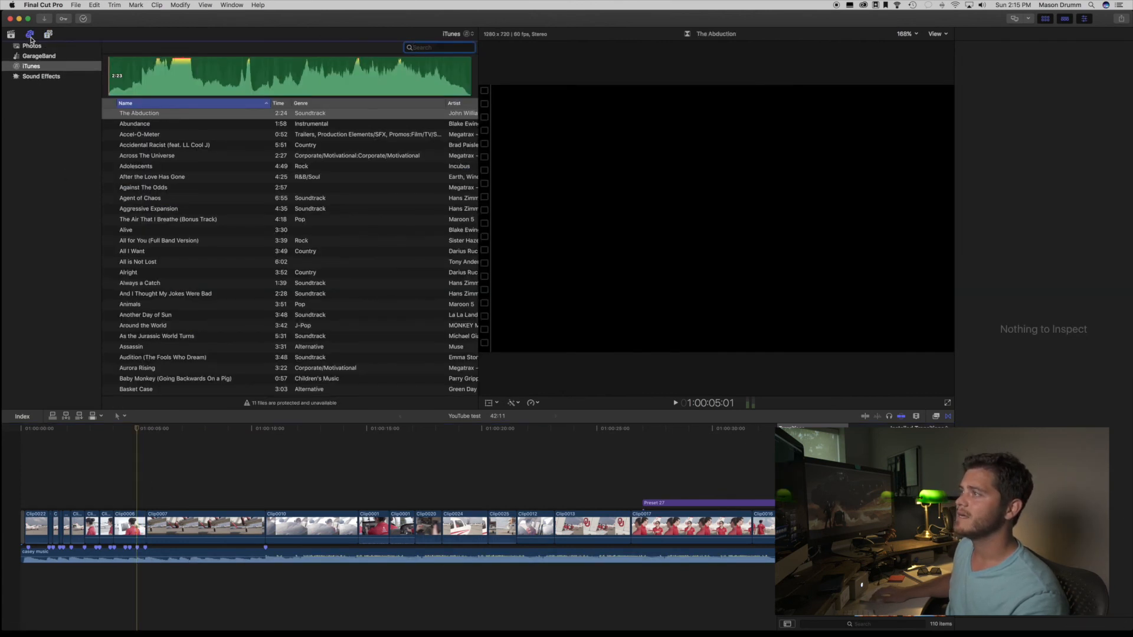
pyautogui.click(36, 75)
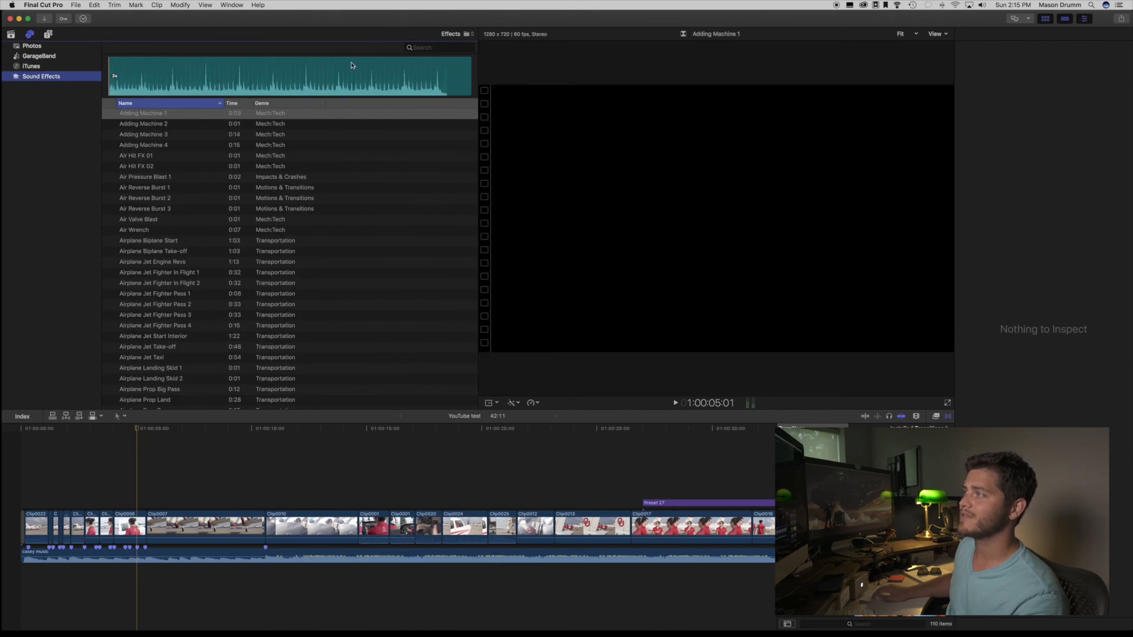
pyautogui.click(428, 47)
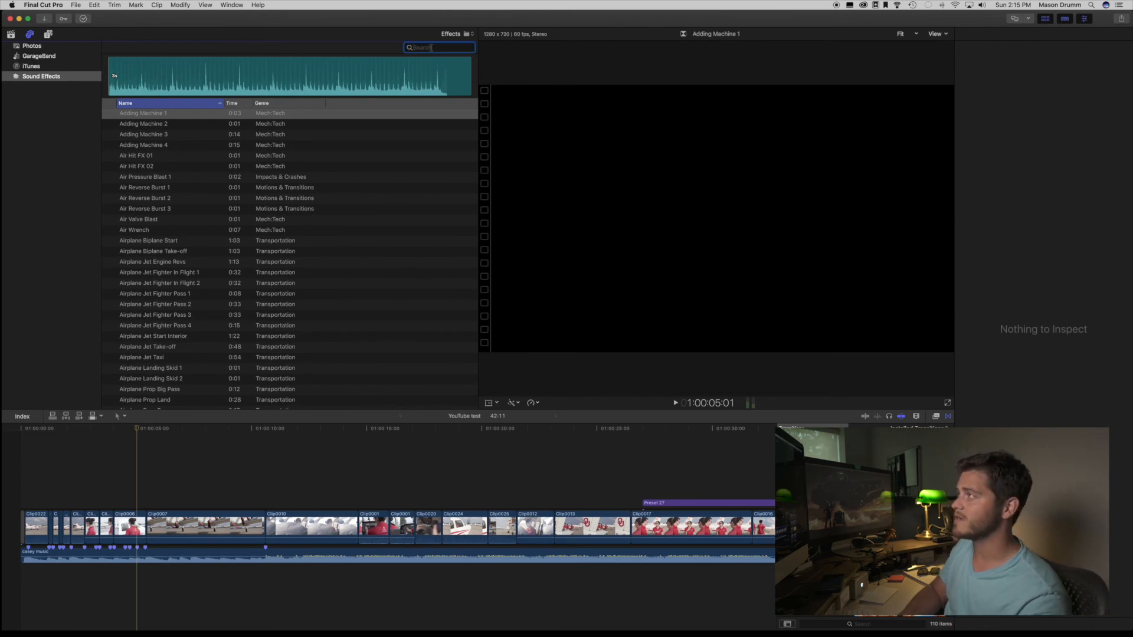
pyautogui.write('plane')
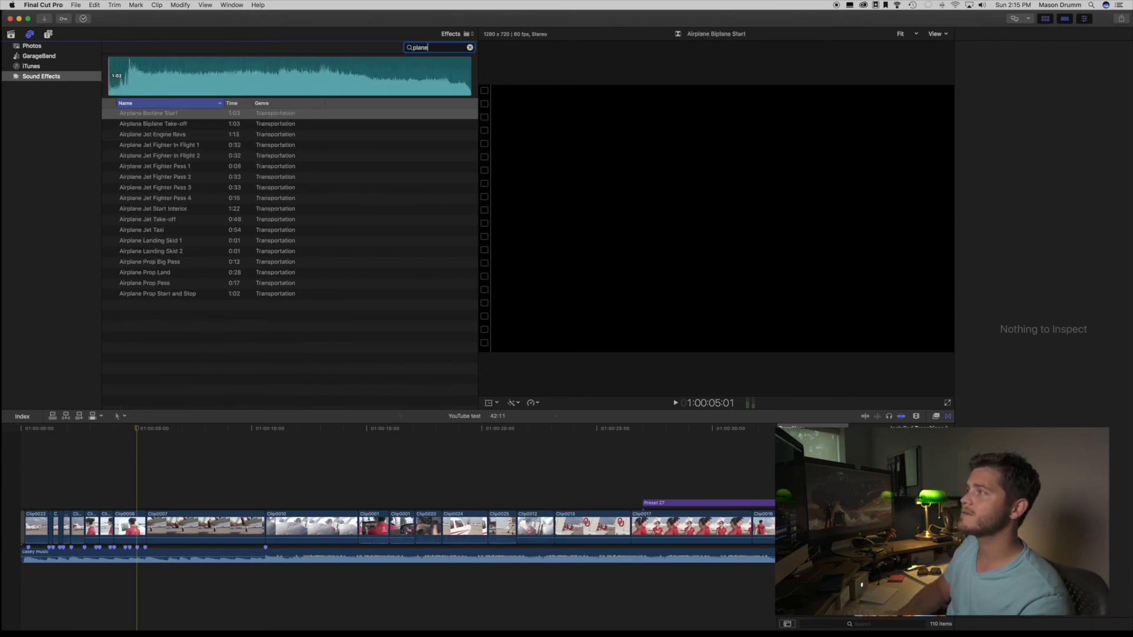
# Step: Audition airplane sound effects including Biplane Start, Prop Pass, Prop Land and Prop Start and Stop, adjusting the system volume
pyautogui.click(214, 117)
pyautogui.press('space')
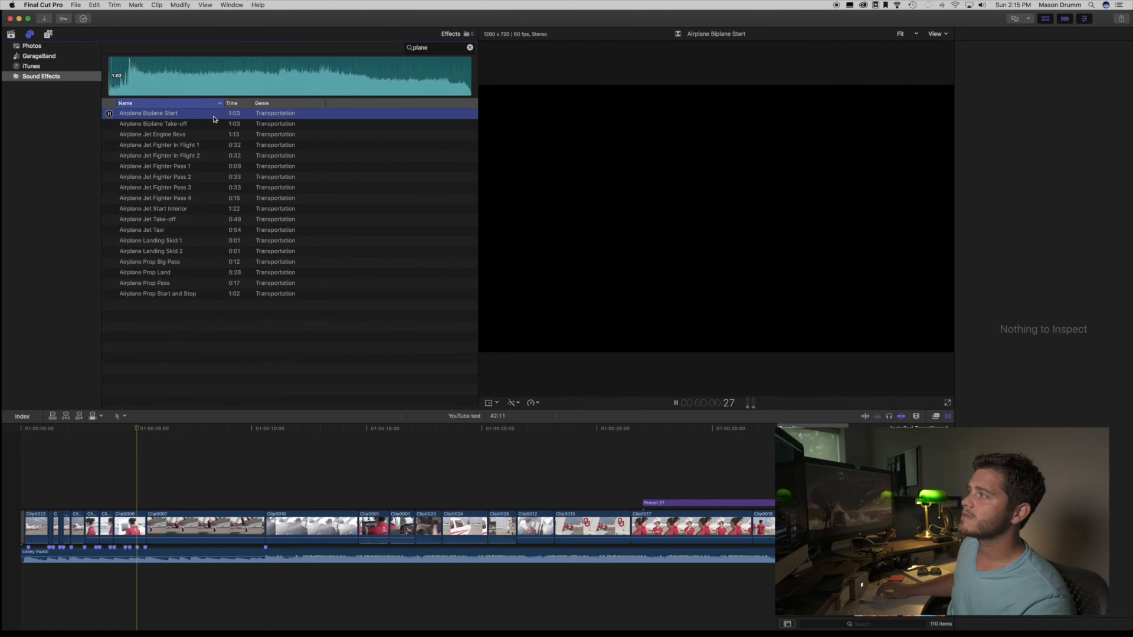
pyautogui.press('XF86AudioRaiseVolume')
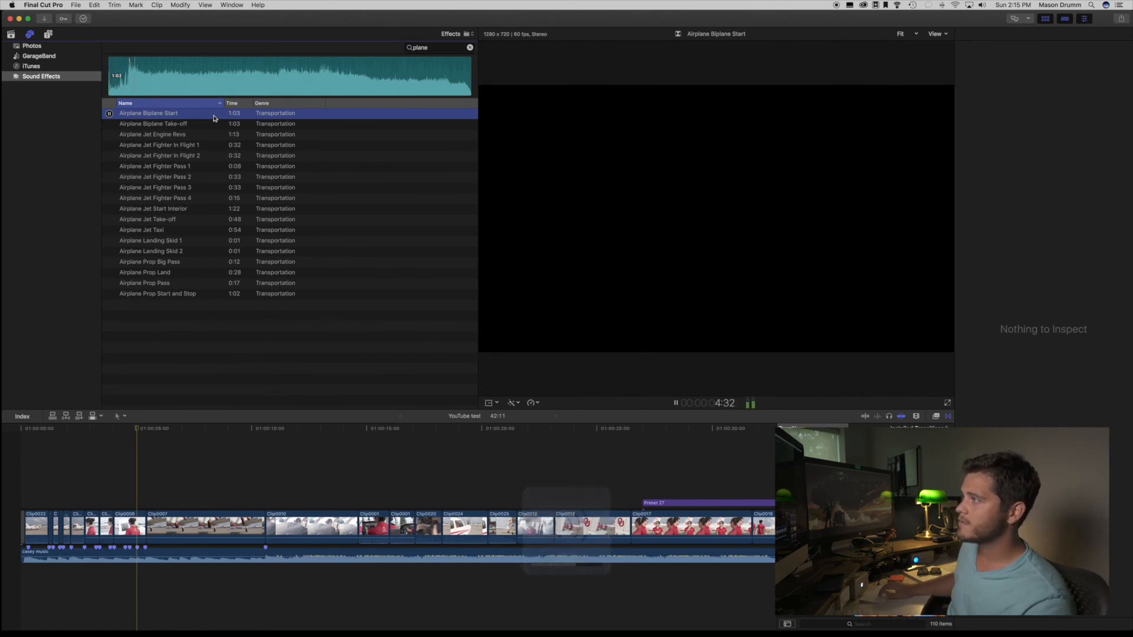
pyautogui.click(196, 125)
pyautogui.press('space')
pyautogui.click(164, 281)
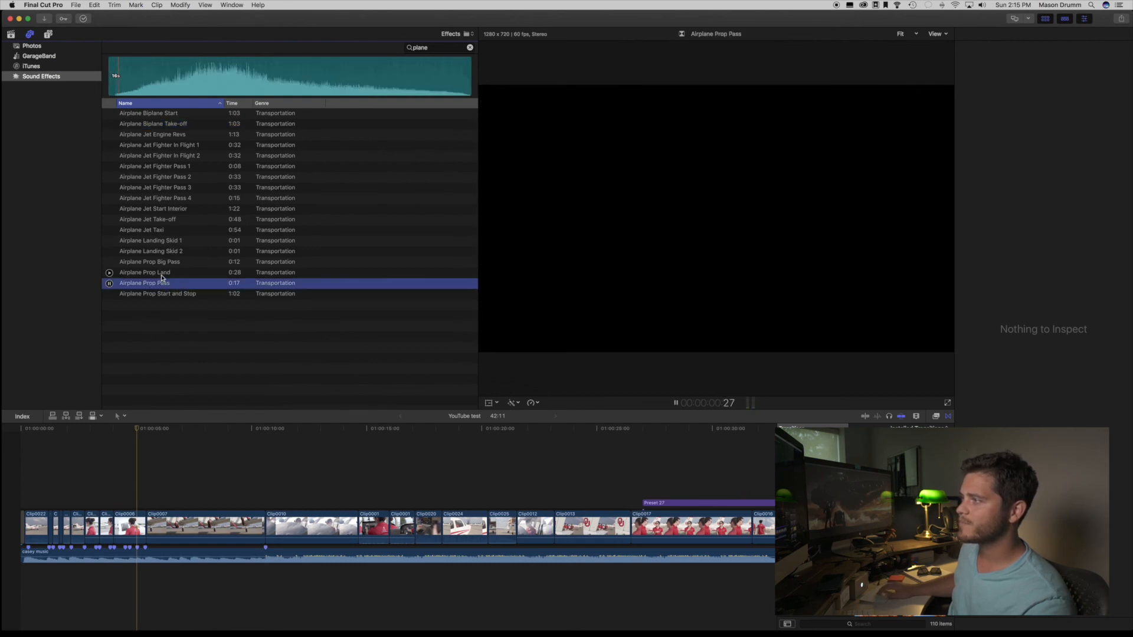
pyautogui.click(162, 272)
pyautogui.click(173, 294)
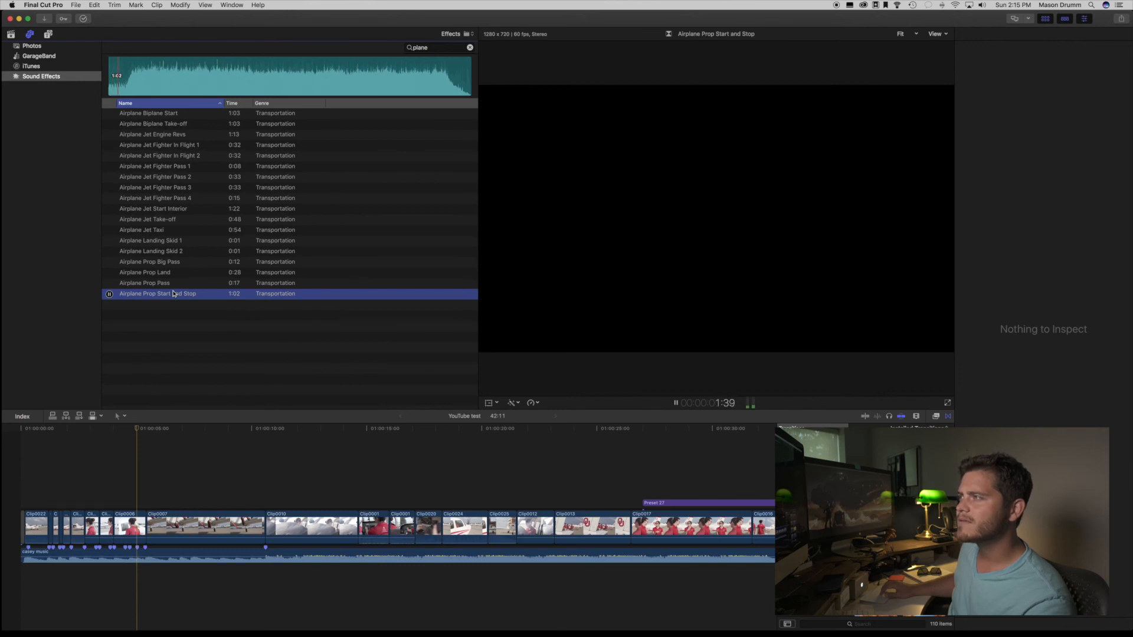
pyautogui.press('XF86AudioLowerVolume')
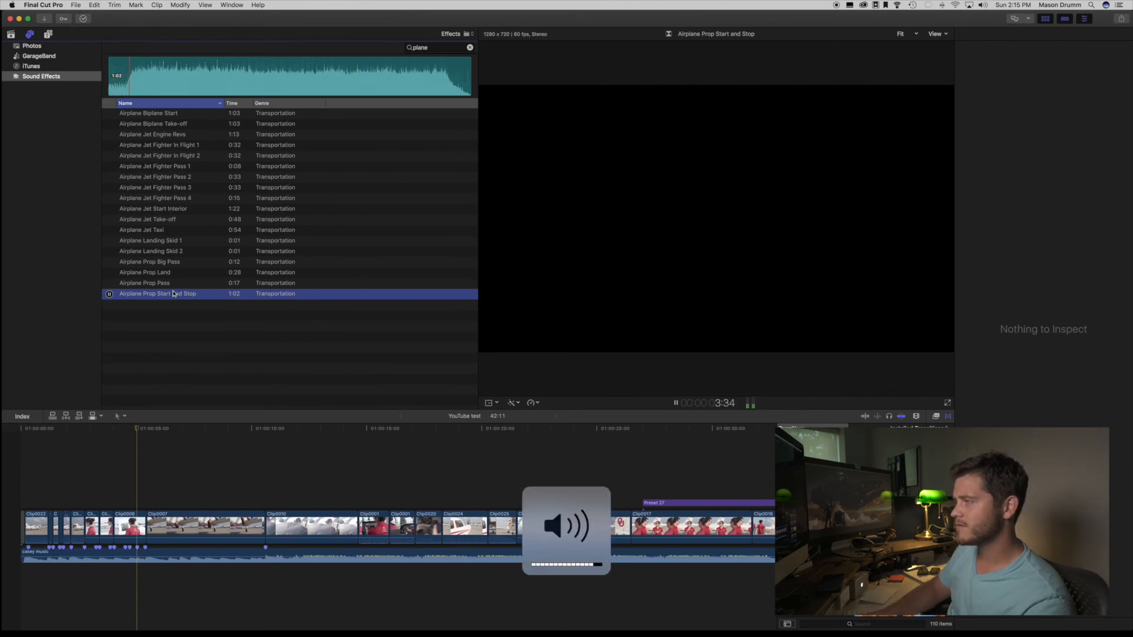
# Step: Add the Airplane Biplane Start sound effect to the timeline below the casey music, beginning under Clip0010
pyautogui.press('space')
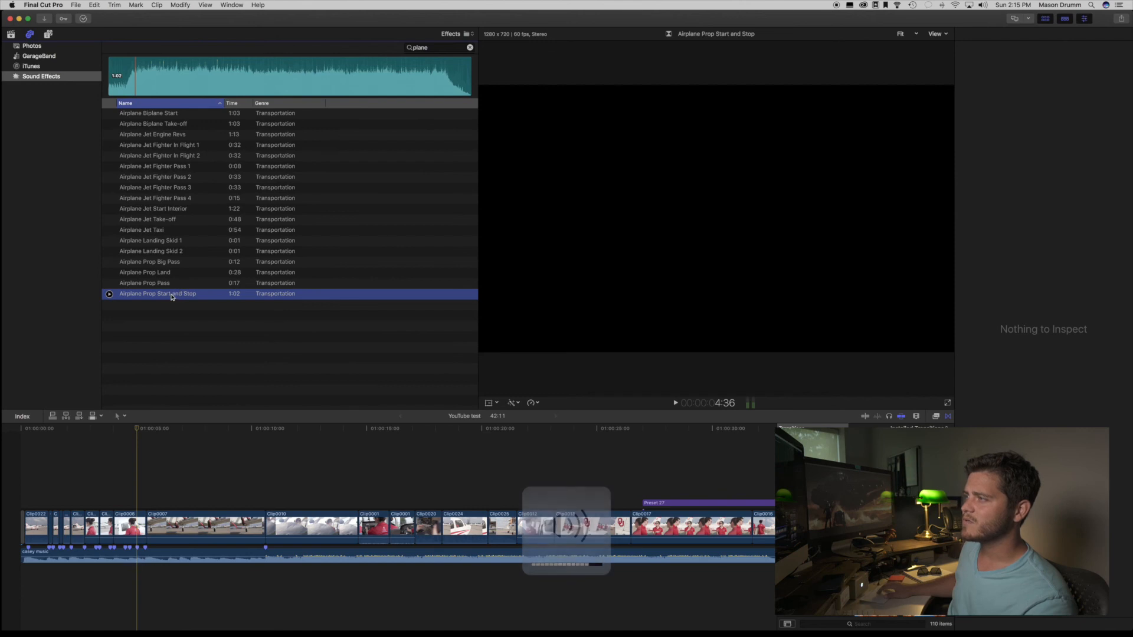
pyautogui.click(164, 116)
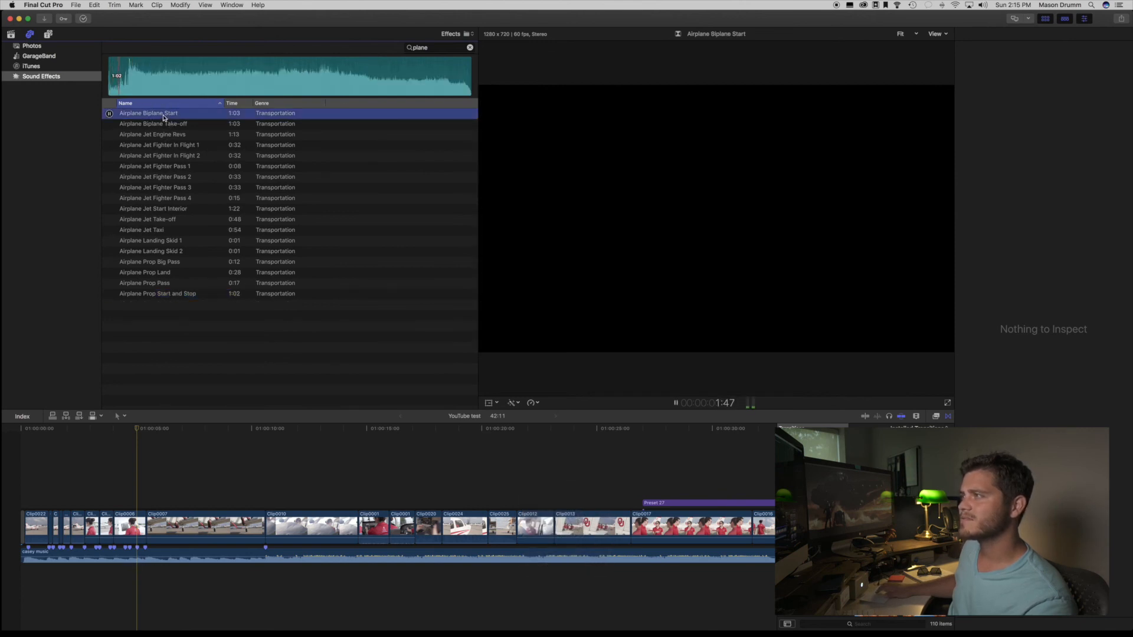
pyautogui.moveTo(164, 116); pyautogui.dragTo(301, 579)
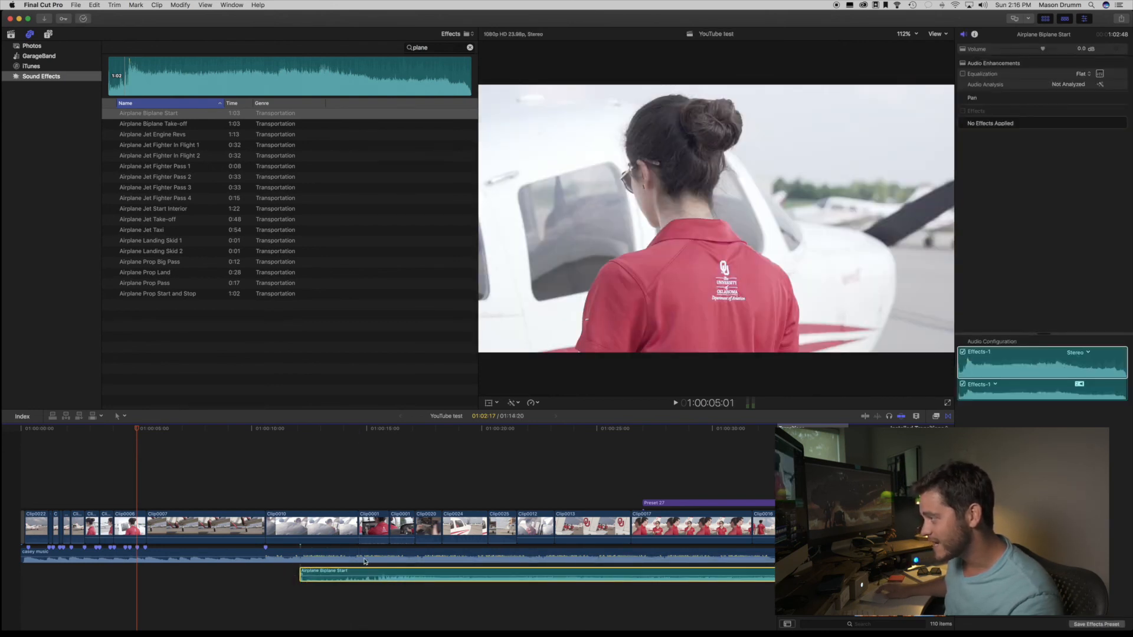
# Step: Play the biplane effect, mark its engine start, and lower its volume to -11.0 dB
pyautogui.click(365, 571)
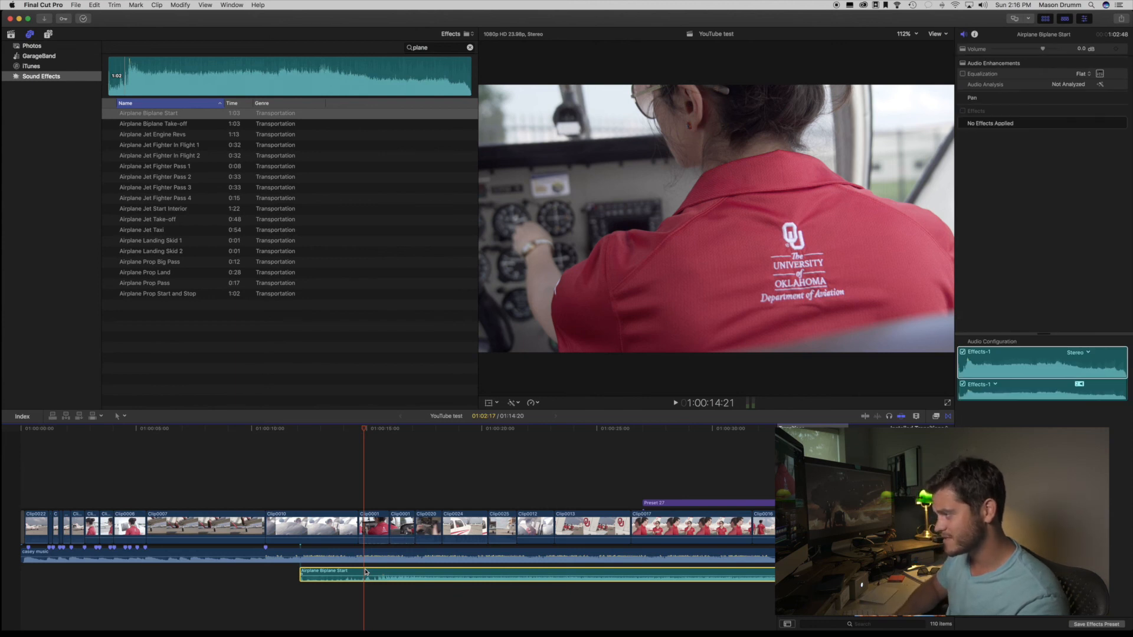
pyautogui.press('space')
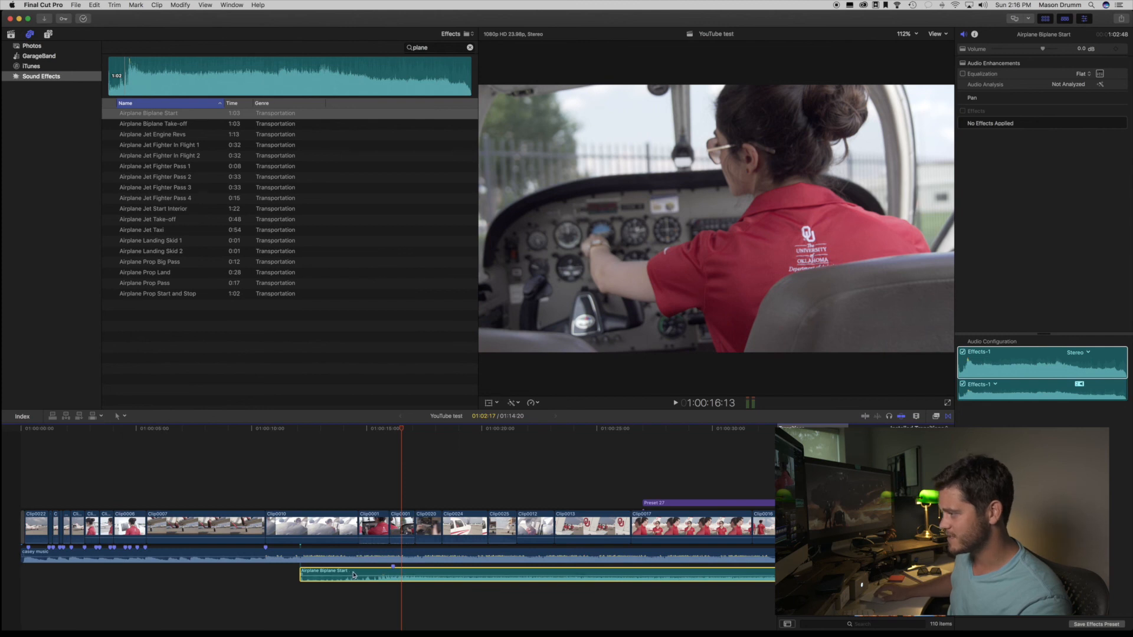
pyautogui.moveTo(382, 578); pyautogui.dragTo(365, 577)
pyautogui.press('space')
pyautogui.press('space')
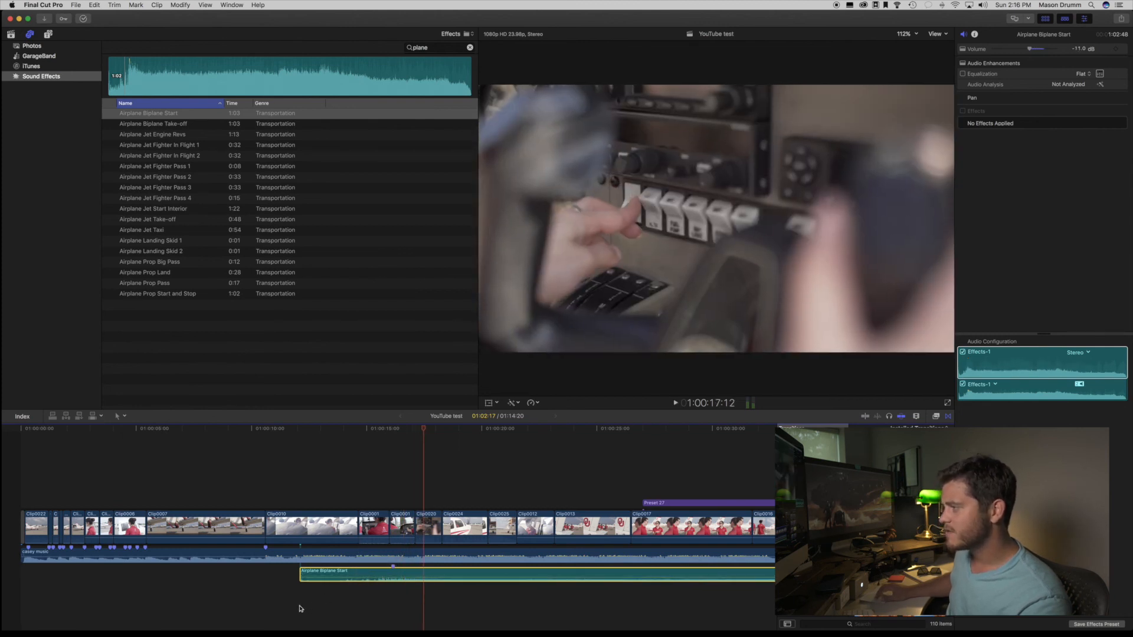
# Step: Move the biplane effect so its marker aligns with 1:00:19:17 in Clip0024, and play the result
pyautogui.click(359, 481)
pyautogui.click(379, 475)
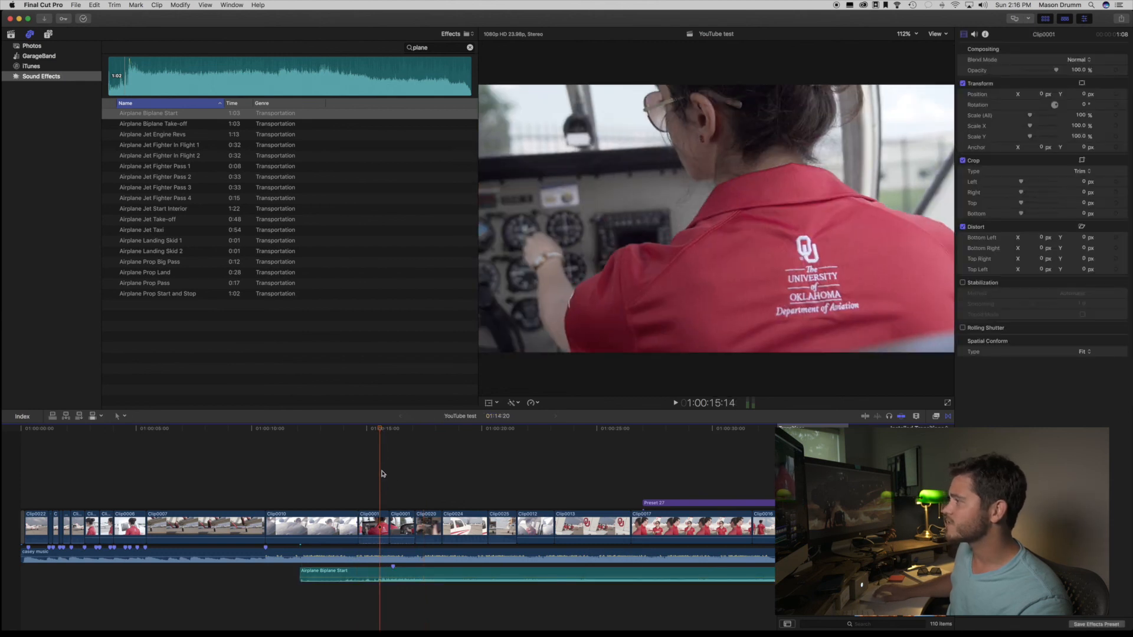
pyautogui.moveTo(381, 428); pyautogui.dragTo(477, 433)
pyautogui.moveTo(395, 571); pyautogui.dragTo(479, 572)
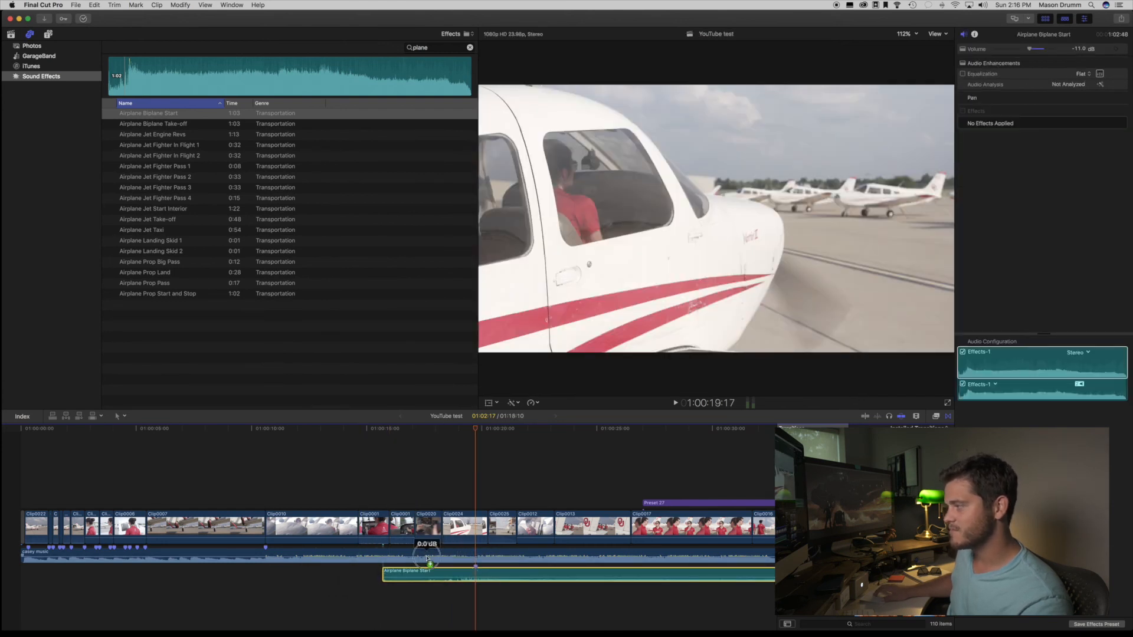
pyautogui.moveTo(424, 557); pyautogui.dragTo(422, 558)
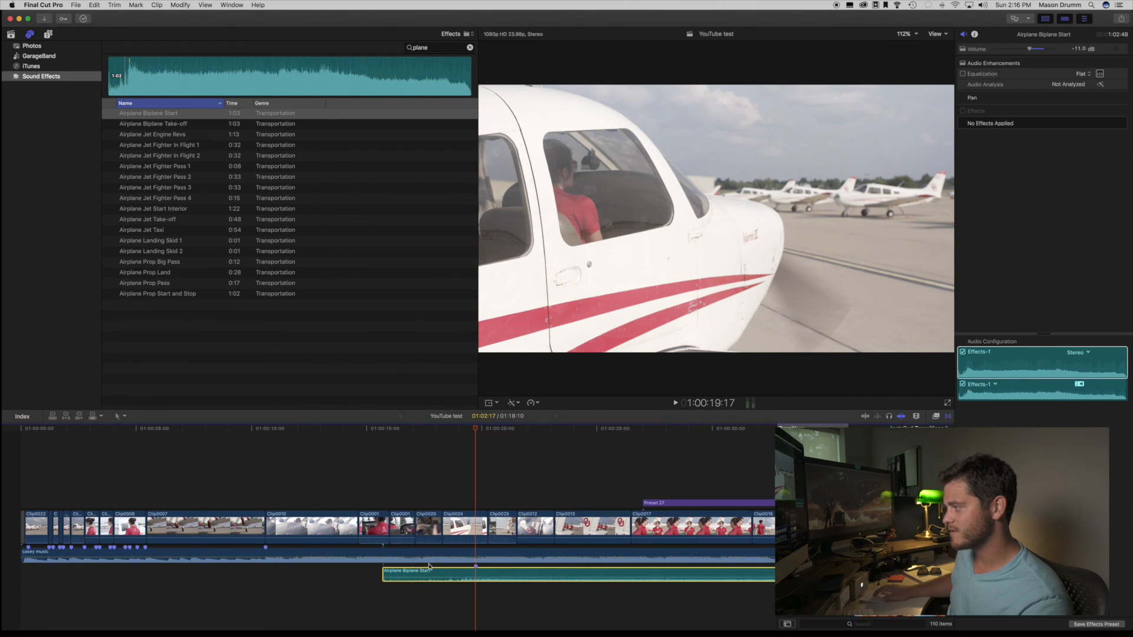
pyautogui.click(372, 494)
pyautogui.press('space')
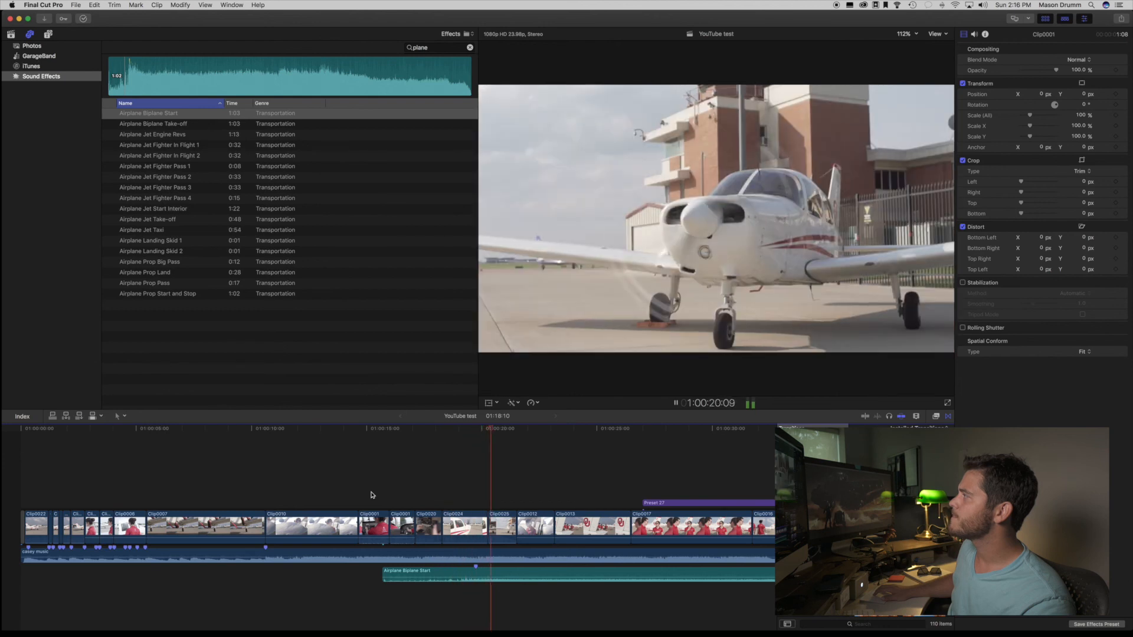
pyautogui.press('space')
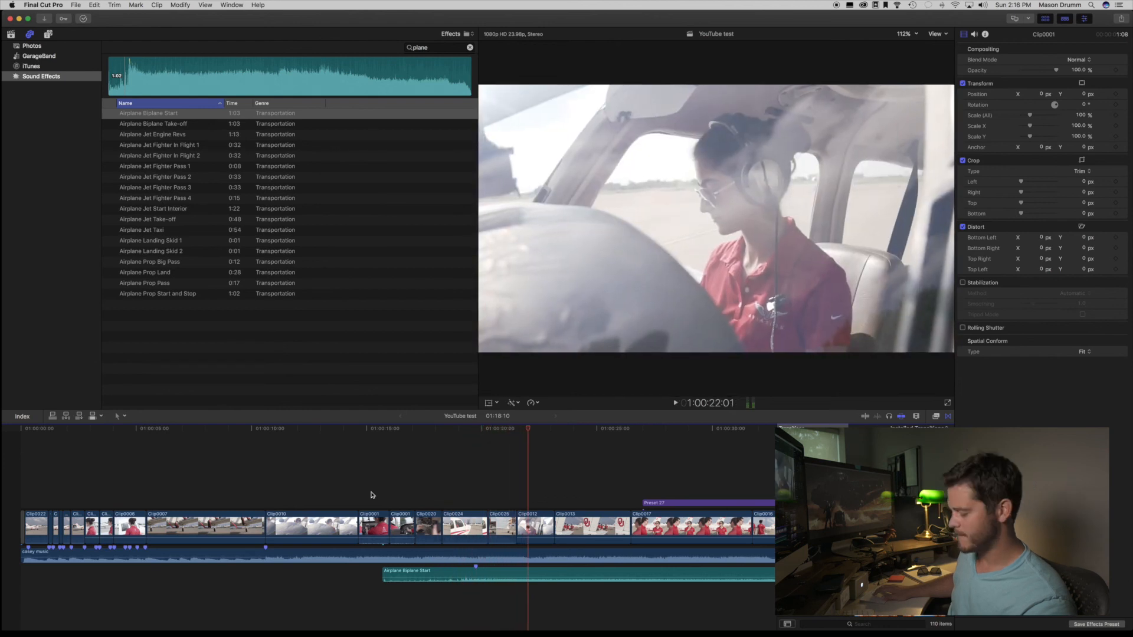
# Step: Trim the biplane effect to end shortly after the start of Clip0013 and fade it in and out
pyautogui.press('b')
pyautogui.click(555, 573)
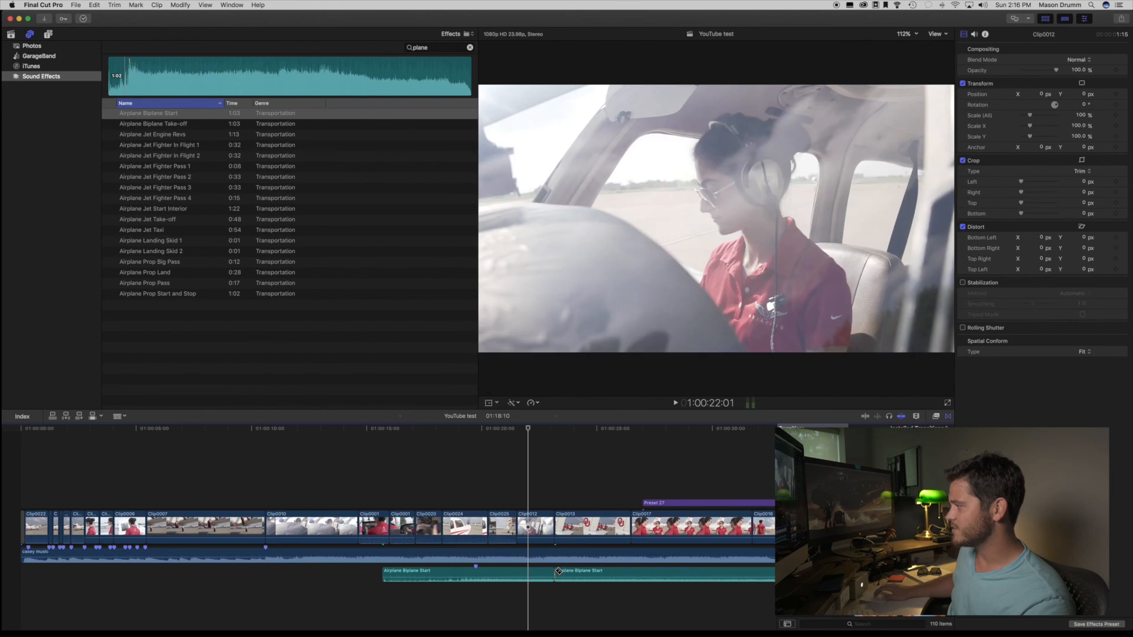
pyautogui.press('a')
pyautogui.click(567, 571)
pyautogui.press('Delete')
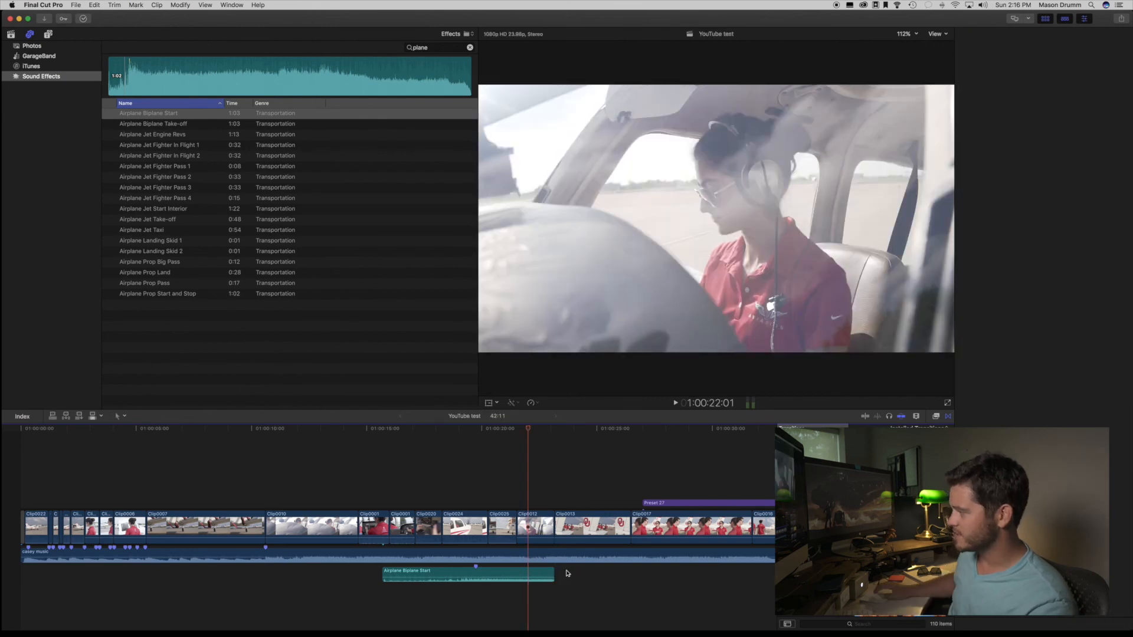
pyautogui.moveTo(553, 577); pyautogui.dragTo(574, 573)
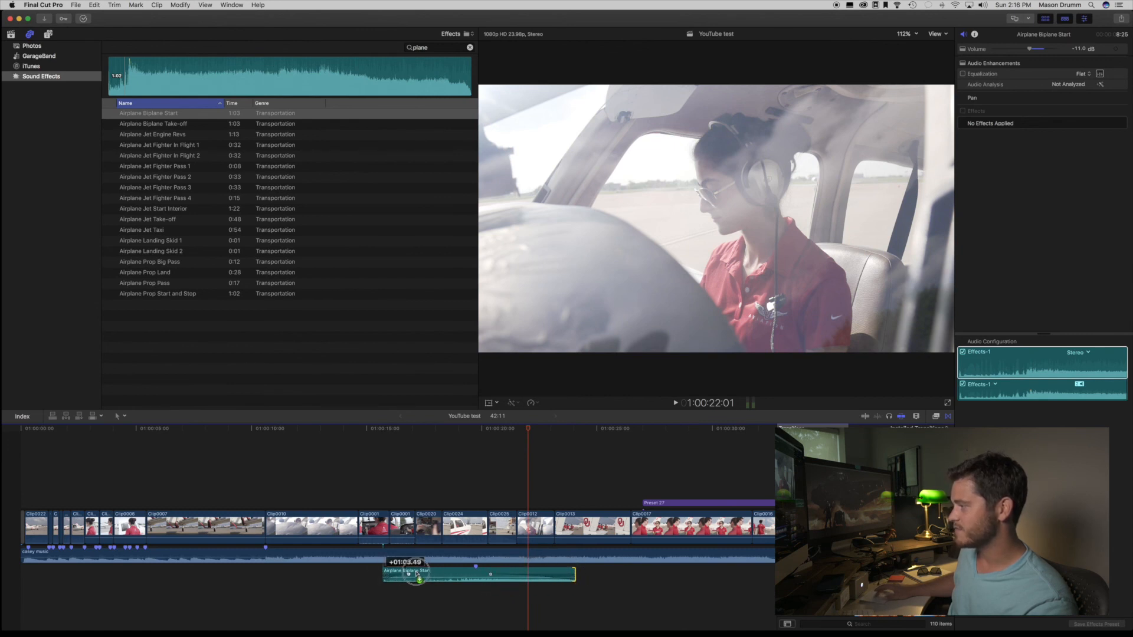
# Step: Play back the section from the first Clip0001 and fine-tune the balance between the biplane effect and the music
pyautogui.click(364, 596)
pyautogui.press('space')
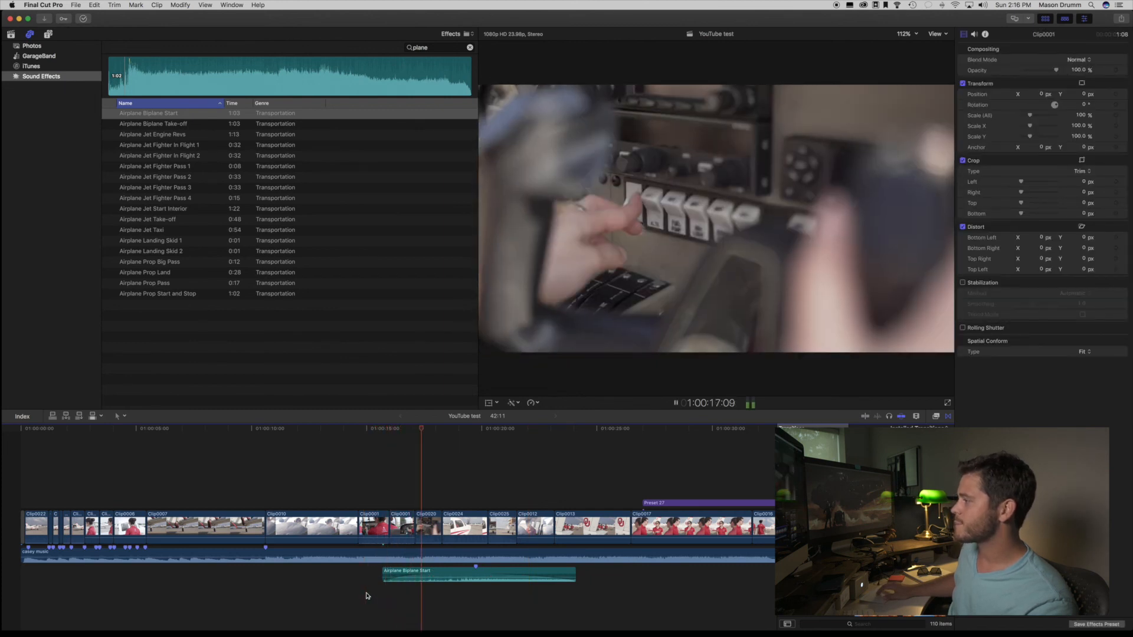
pyautogui.press('space')
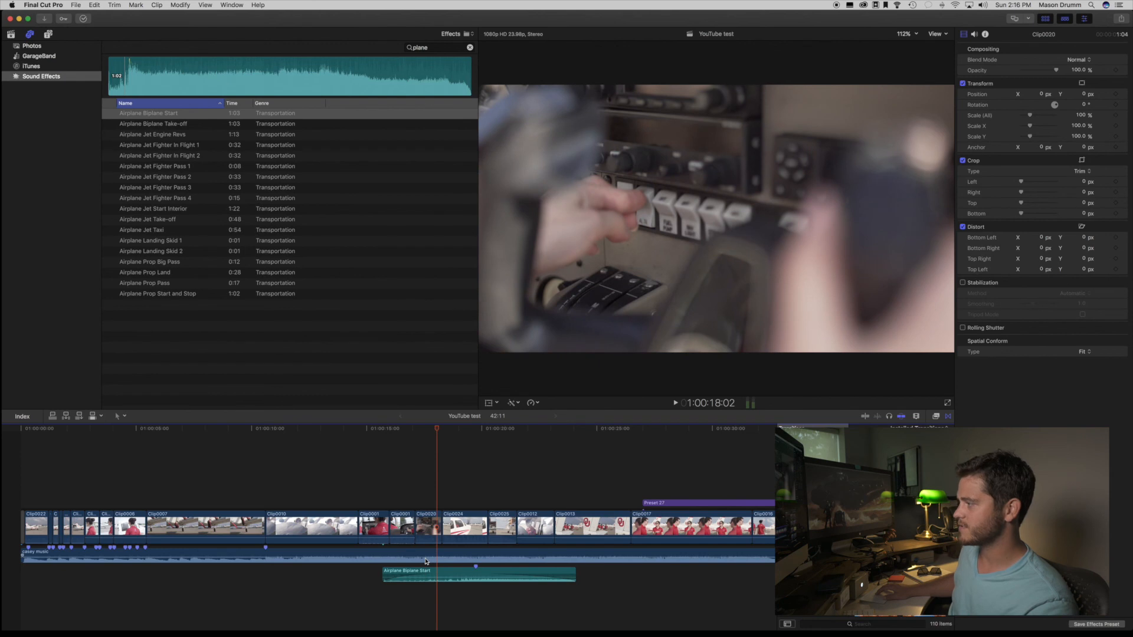
pyautogui.moveTo(423, 558); pyautogui.dragTo(410, 561)
pyautogui.click(358, 583)
pyautogui.press('space')
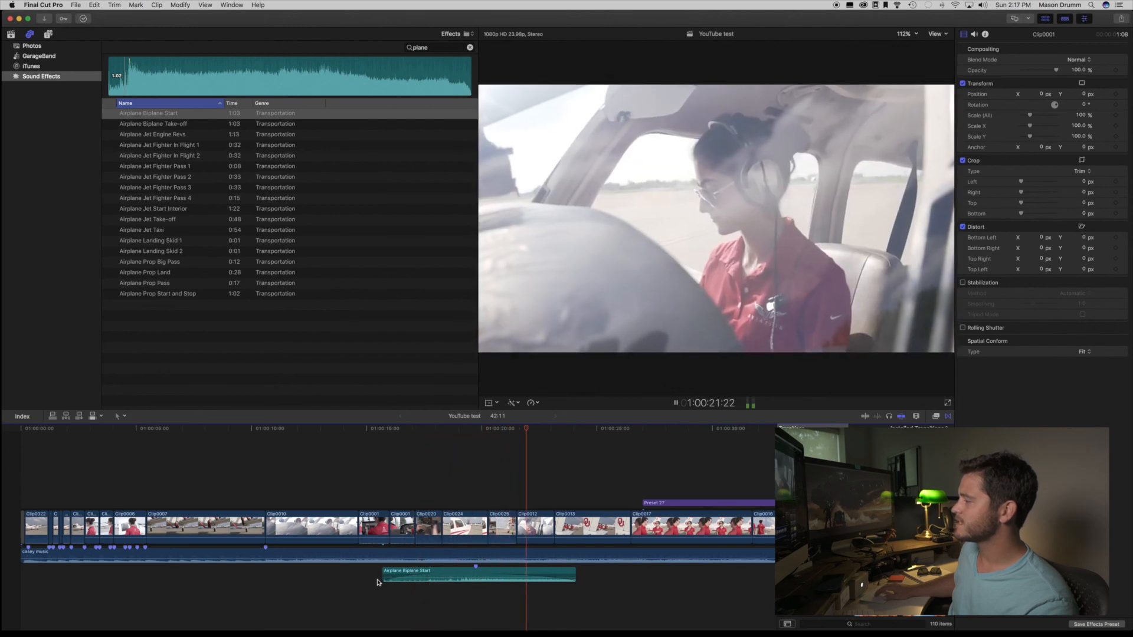
pyautogui.press('space')
pyautogui.moveTo(467, 579); pyautogui.dragTo(463, 582)
# Step: Play the project from Clip0001 through the Preset 27 title to 1:00:33:05 in Clip0018
pyautogui.press('space')
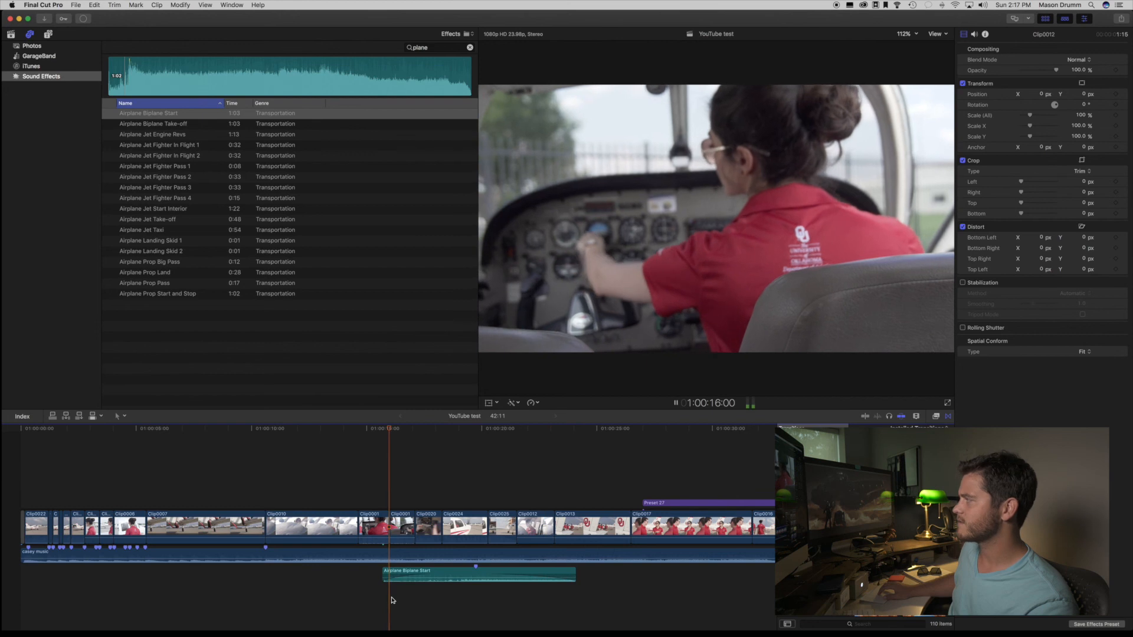
pyautogui.press('super+minus')
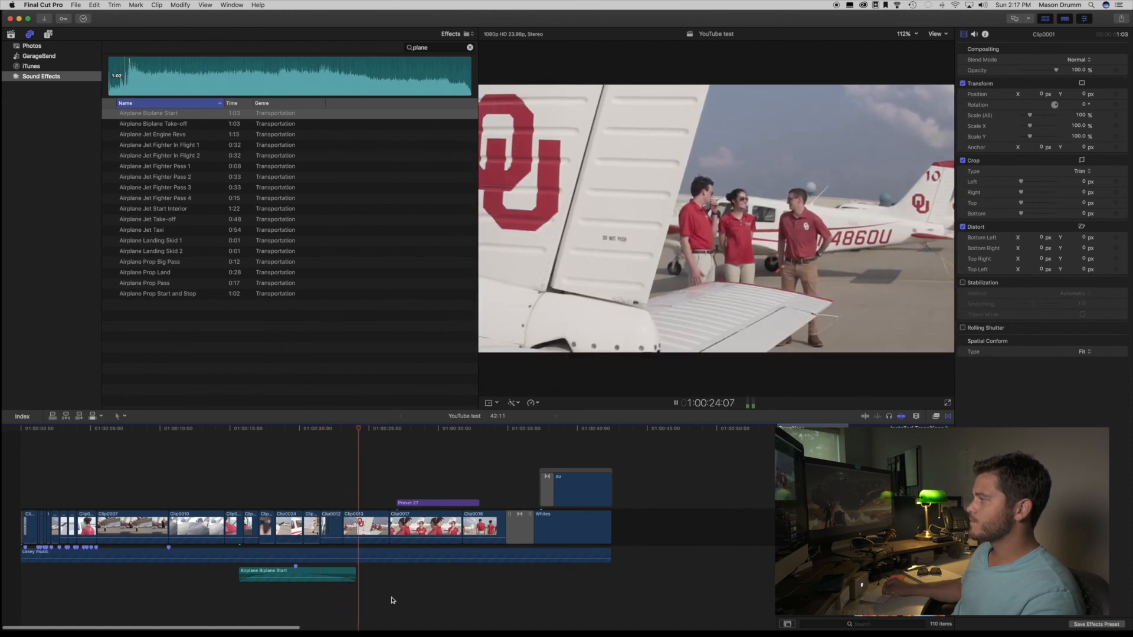
pyautogui.press('super+minus')
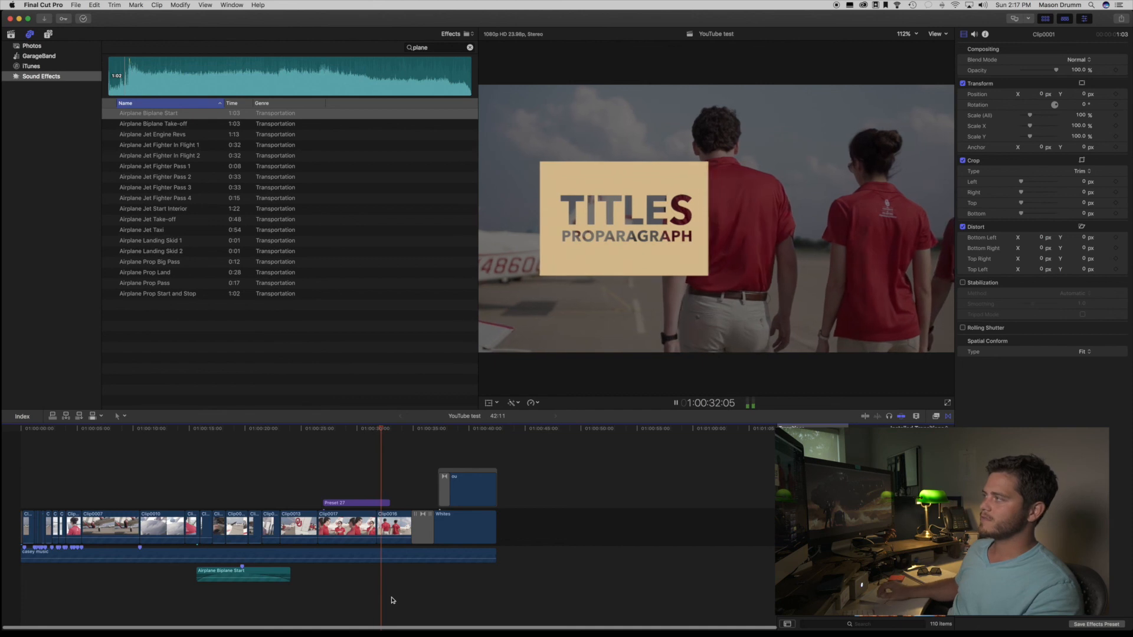
pyautogui.press('space')
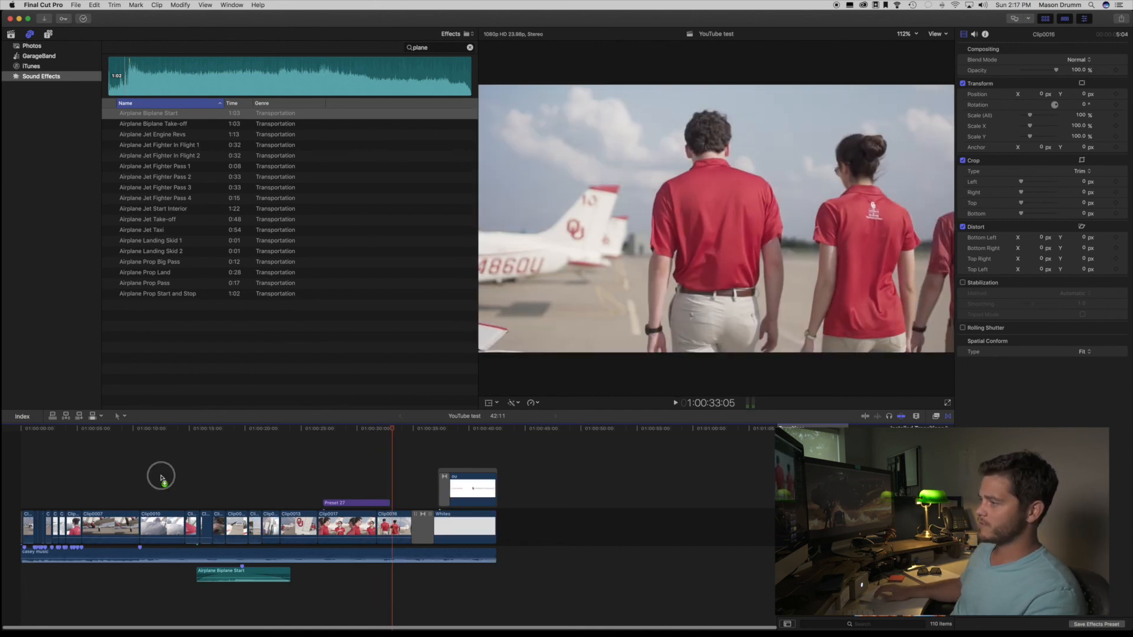
# Step: Browse the installed titles and return the playhead to the start of the project
pyautogui.click(160, 476)
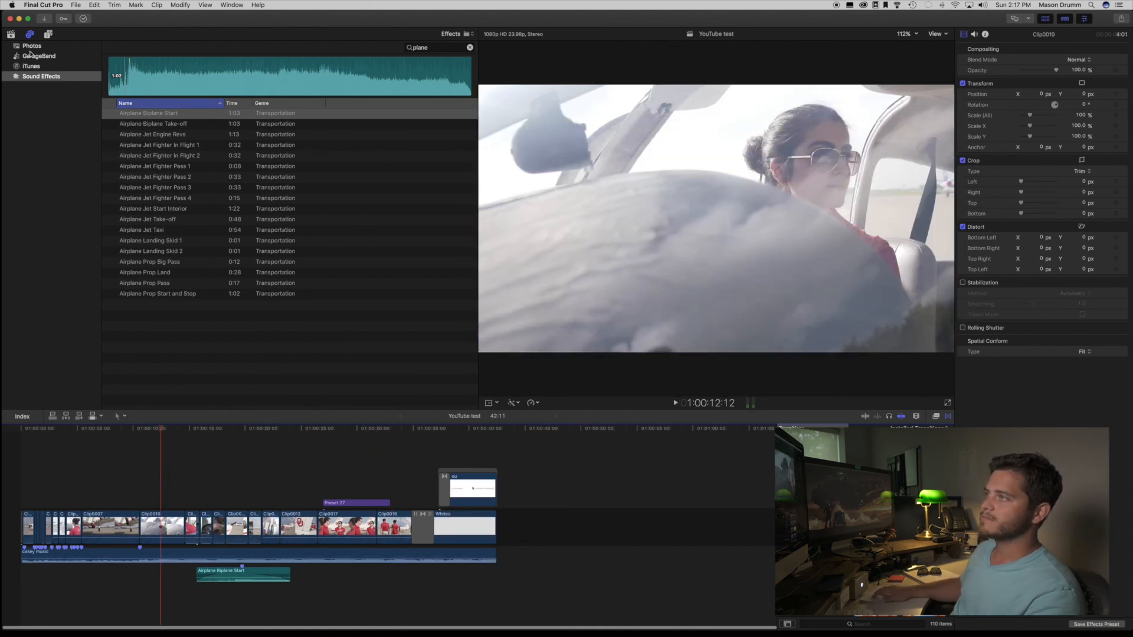
pyautogui.click(49, 38)
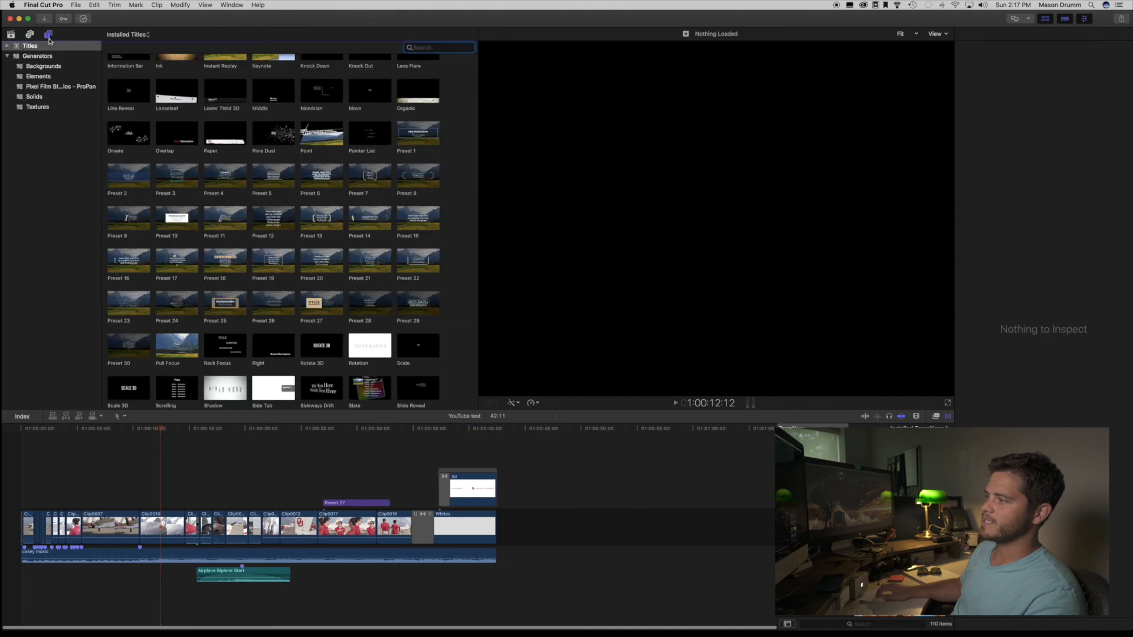
pyautogui.click(124, 457)
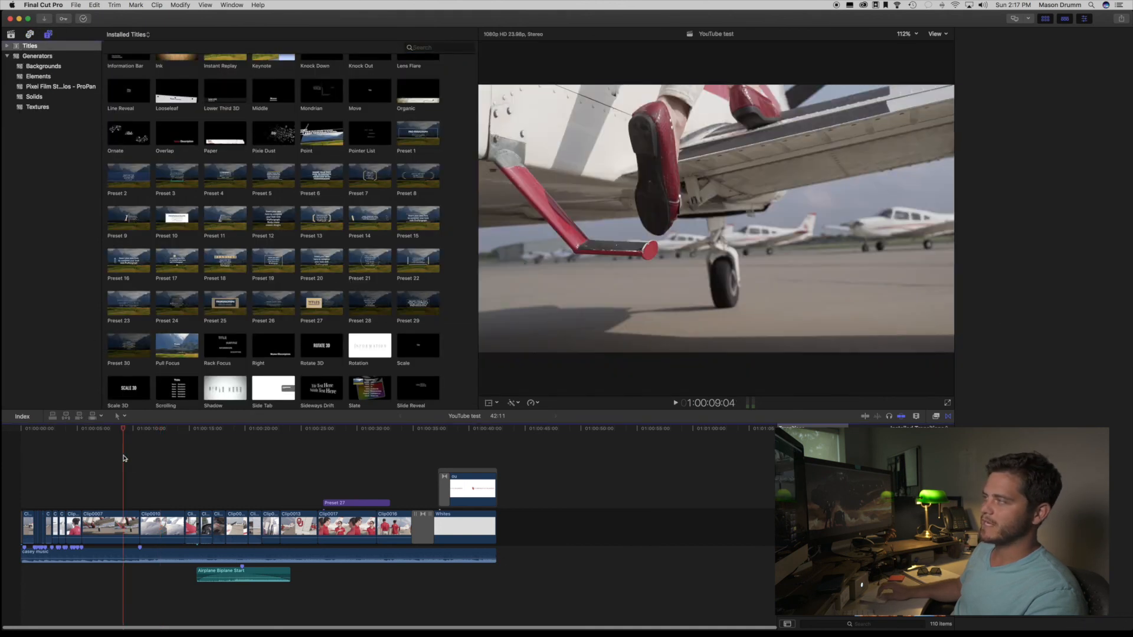
pyautogui.click(100, 431)
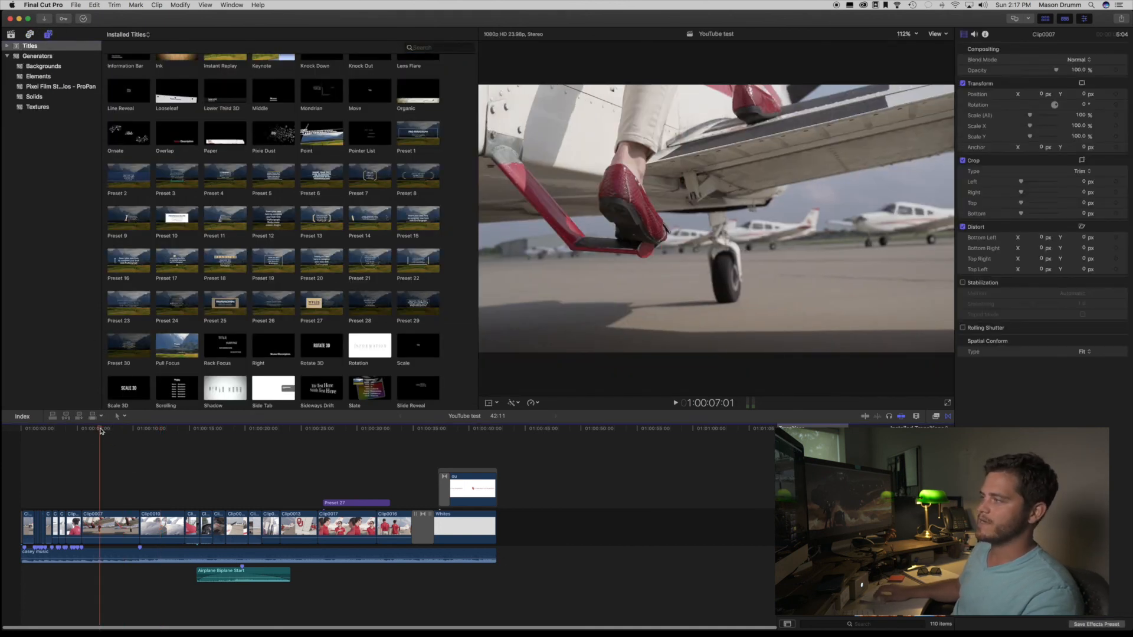
pyautogui.click(20, 429)
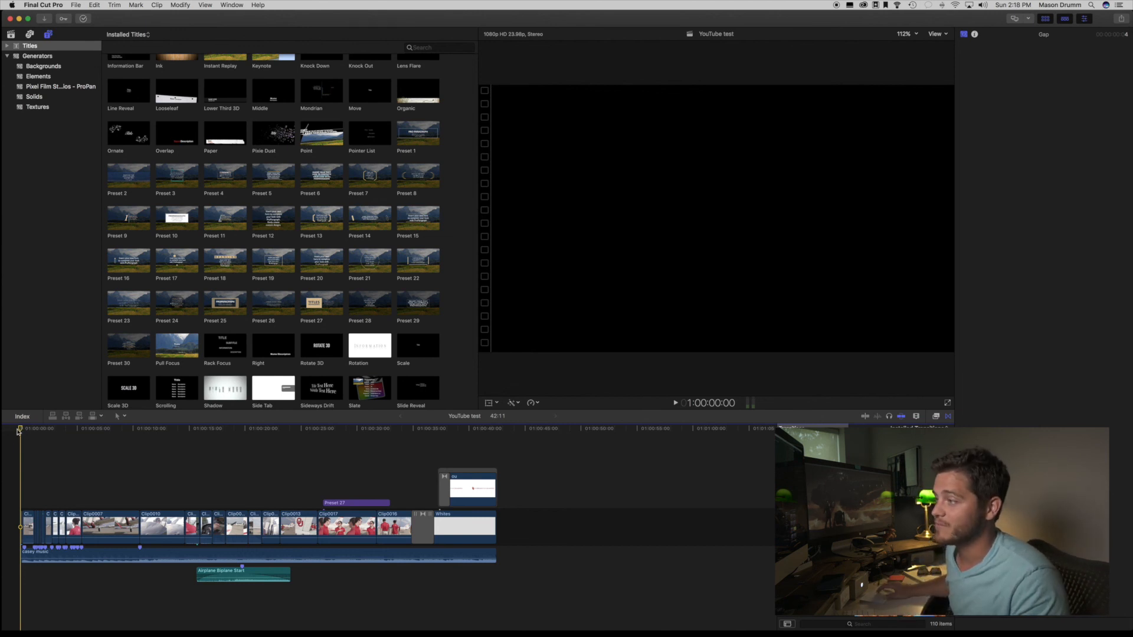
pyautogui.scroll(8, 177, 206)
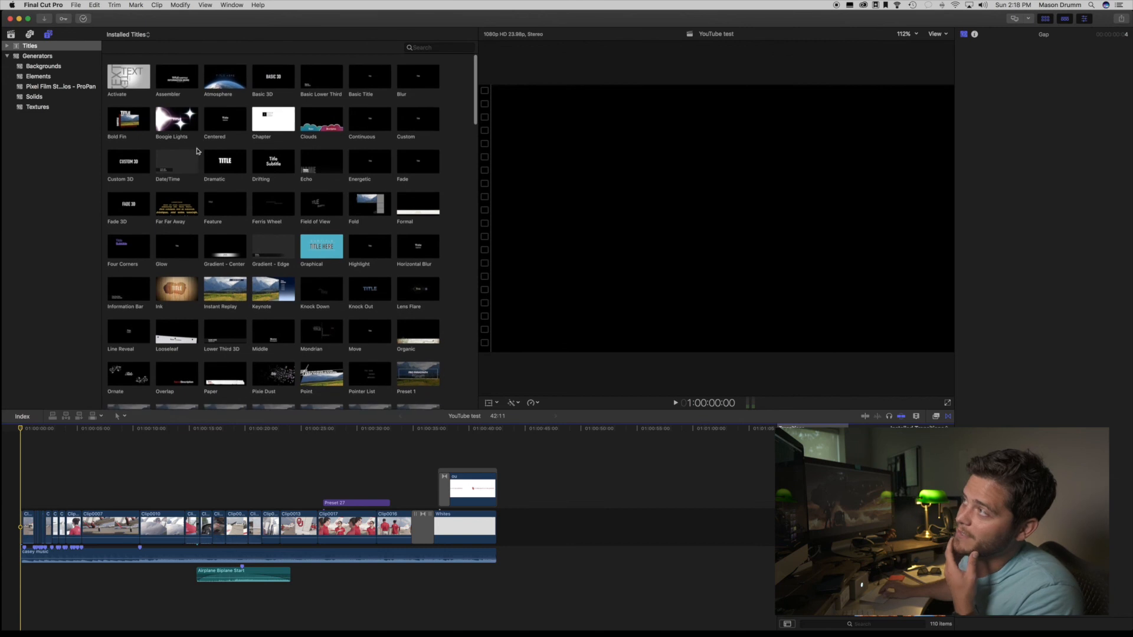
# Step: Open the Aviation Student Feature project from the fs5 event of the ou aviation library
pyautogui.click(12, 34)
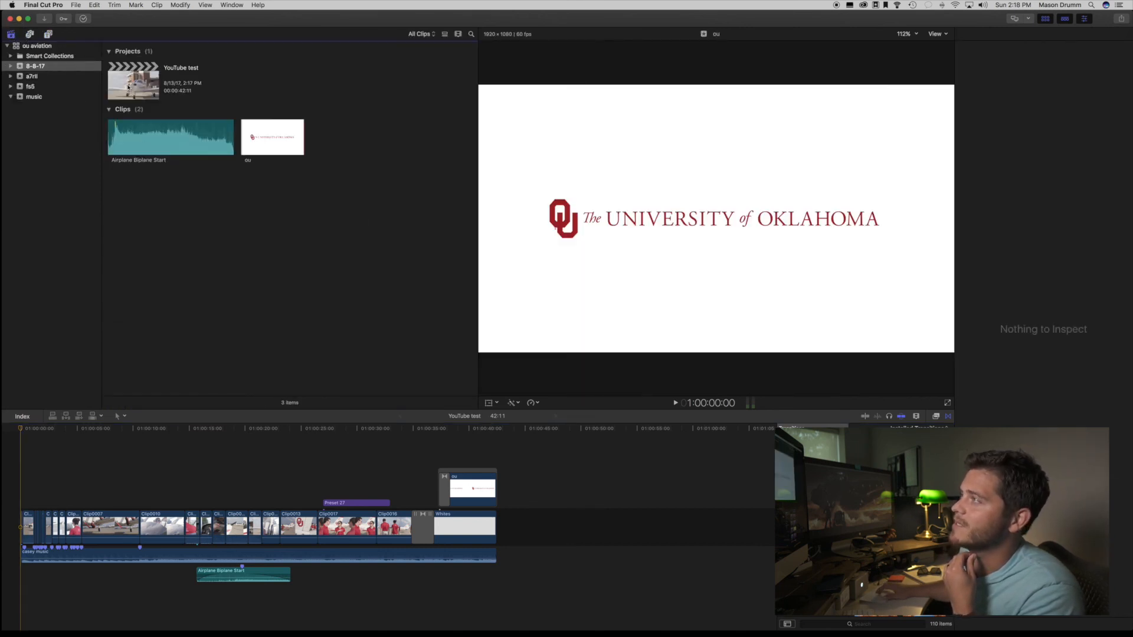
pyautogui.click(6, 48)
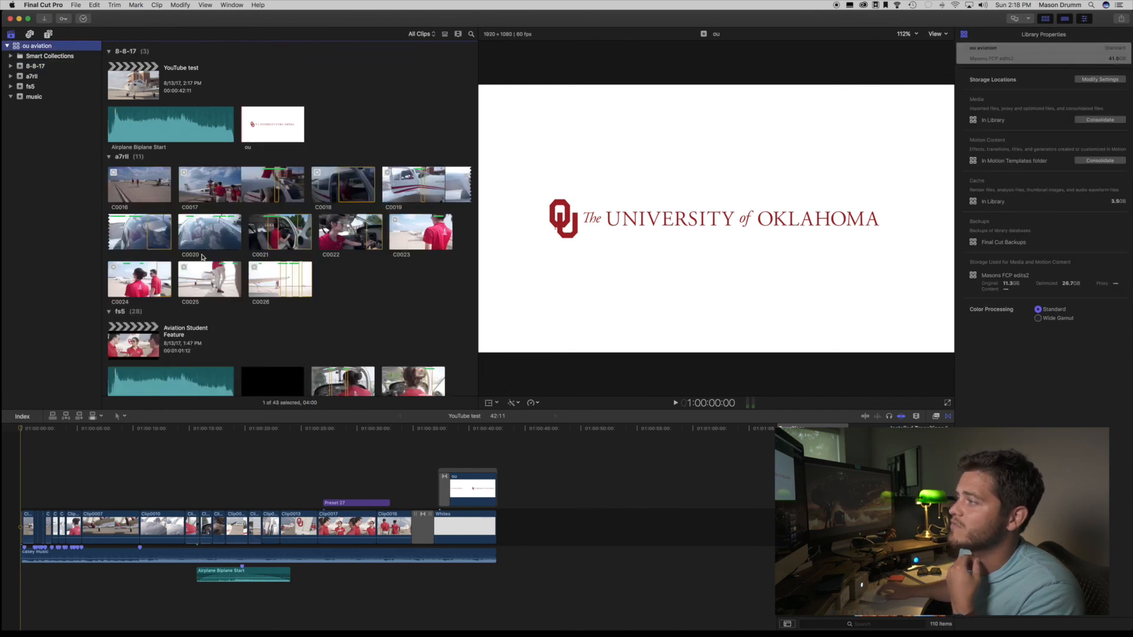
pyautogui.doubleClick(152, 338)
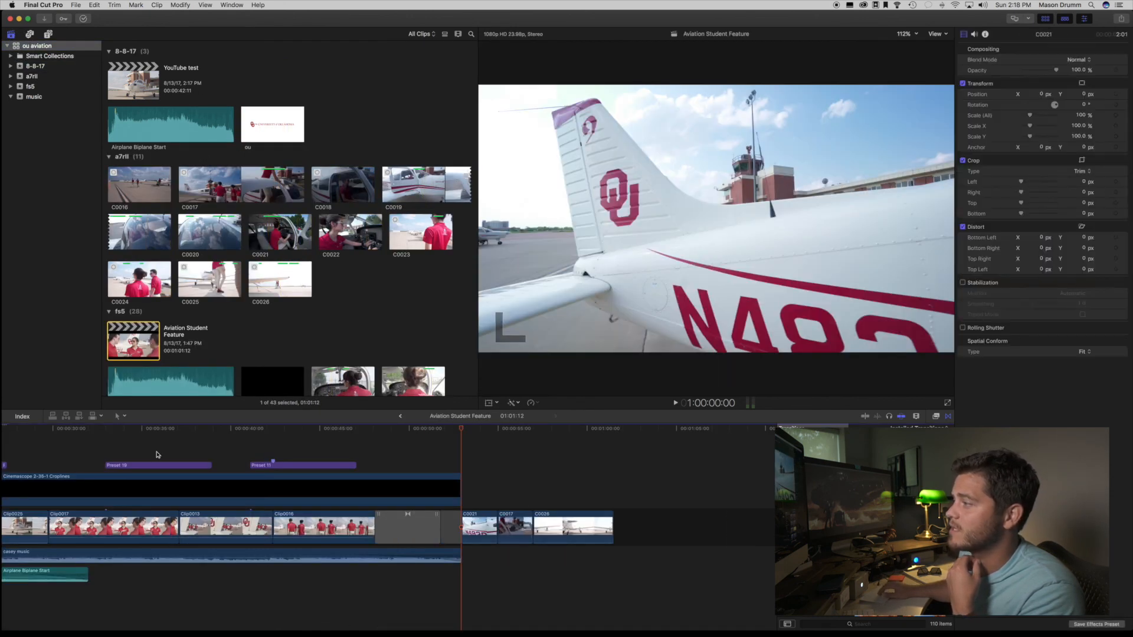
# Step: Disable the five preset titles and the three leftover clips after the end of the feature
pyautogui.hscroll(-5, 151, 459)
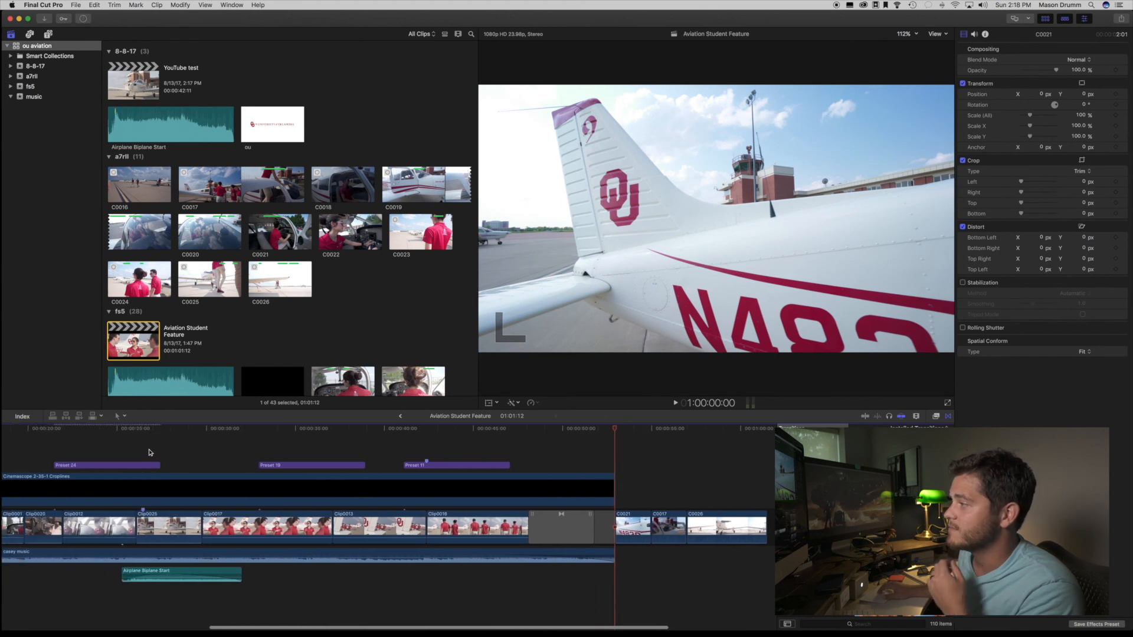
pyautogui.press('super+minus')
pyautogui.moveTo(369, 445); pyautogui.dragTo(65, 467)
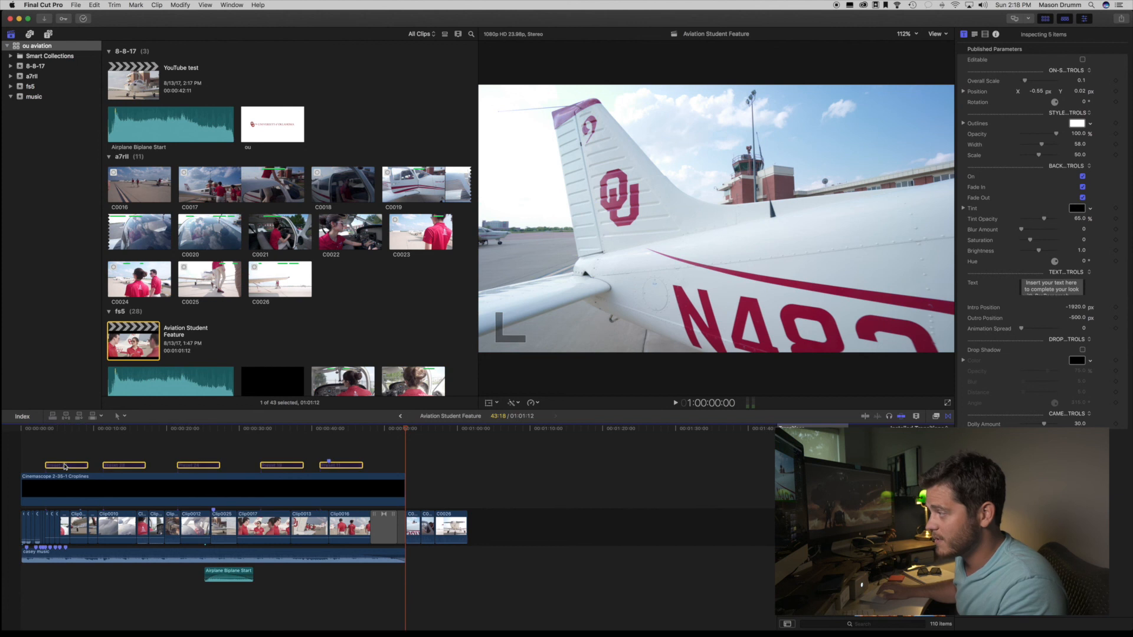
pyautogui.moveTo(401, 492); pyautogui.dragTo(469, 543)
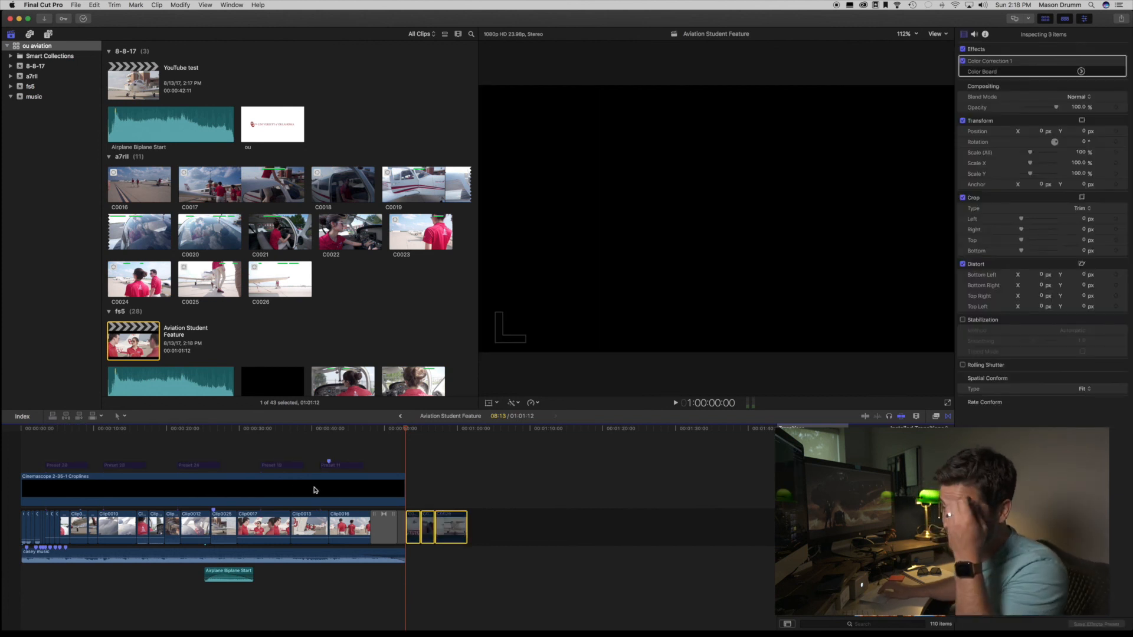
# Step: Play the Aviation Student Feature project full screen from its beginning
pyautogui.click(20, 443)
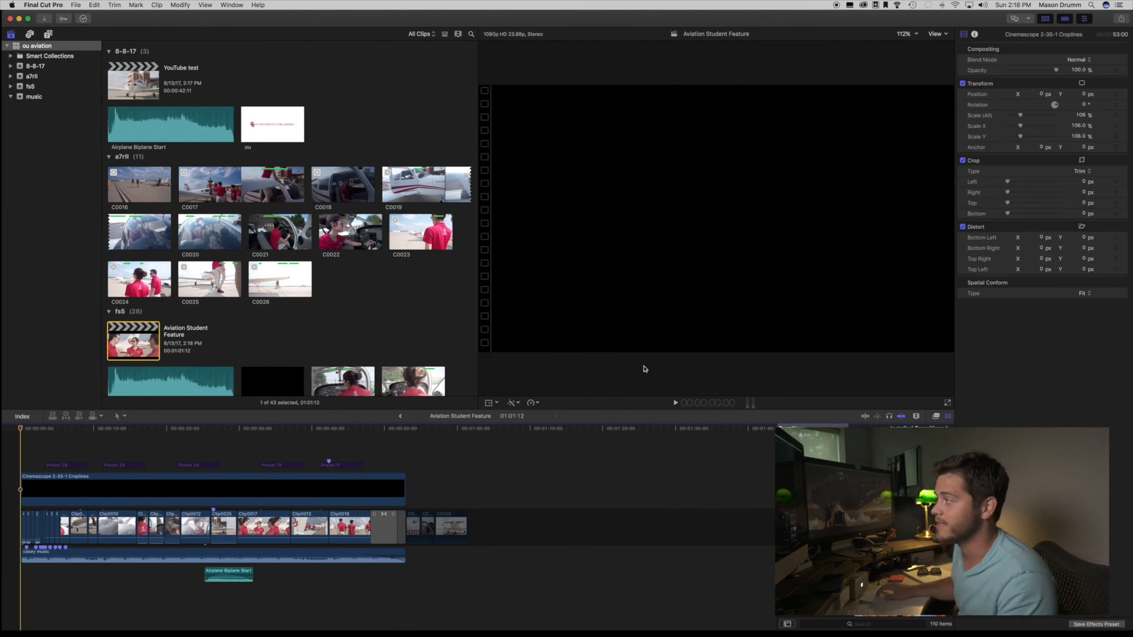
pyautogui.click(946, 403)
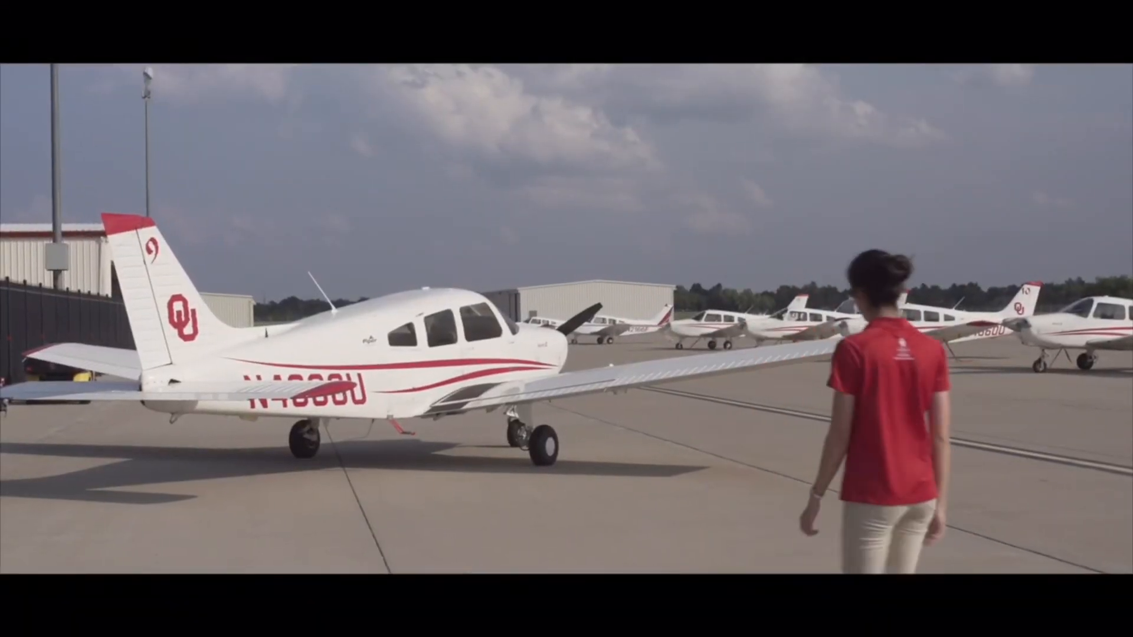